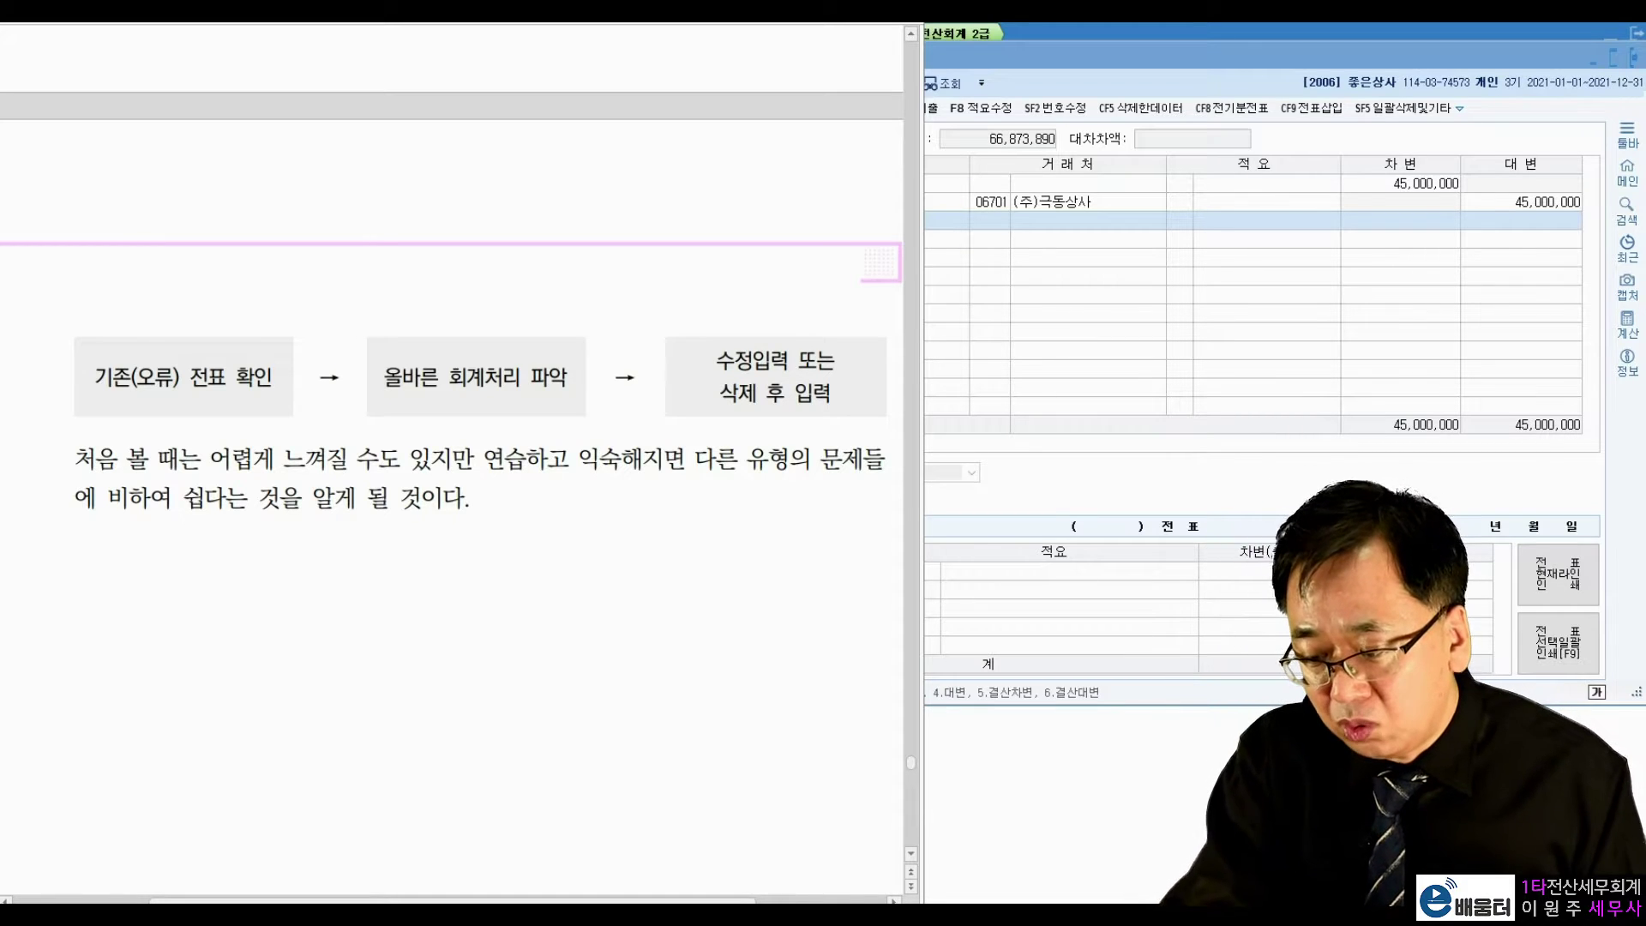
Step: Mark the three error-correction stages in the textbook flow diagram with pen annotations, and clear the marks
left_click_drag(74, 322, 86, 350)
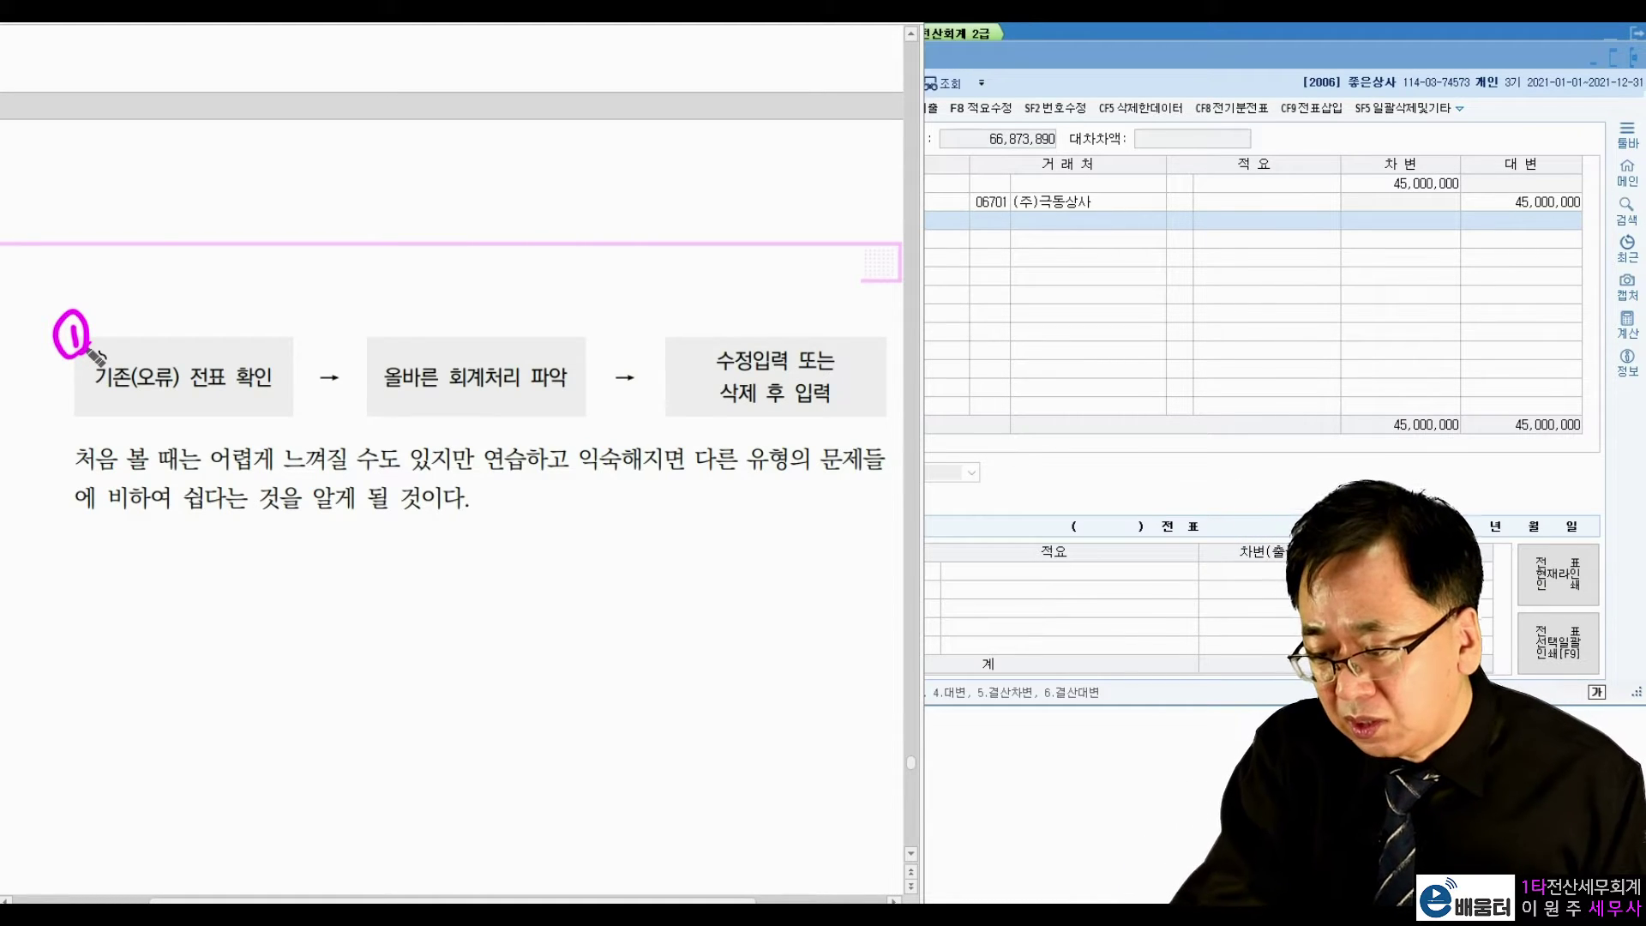
left_click_drag(366, 331, 390, 358)
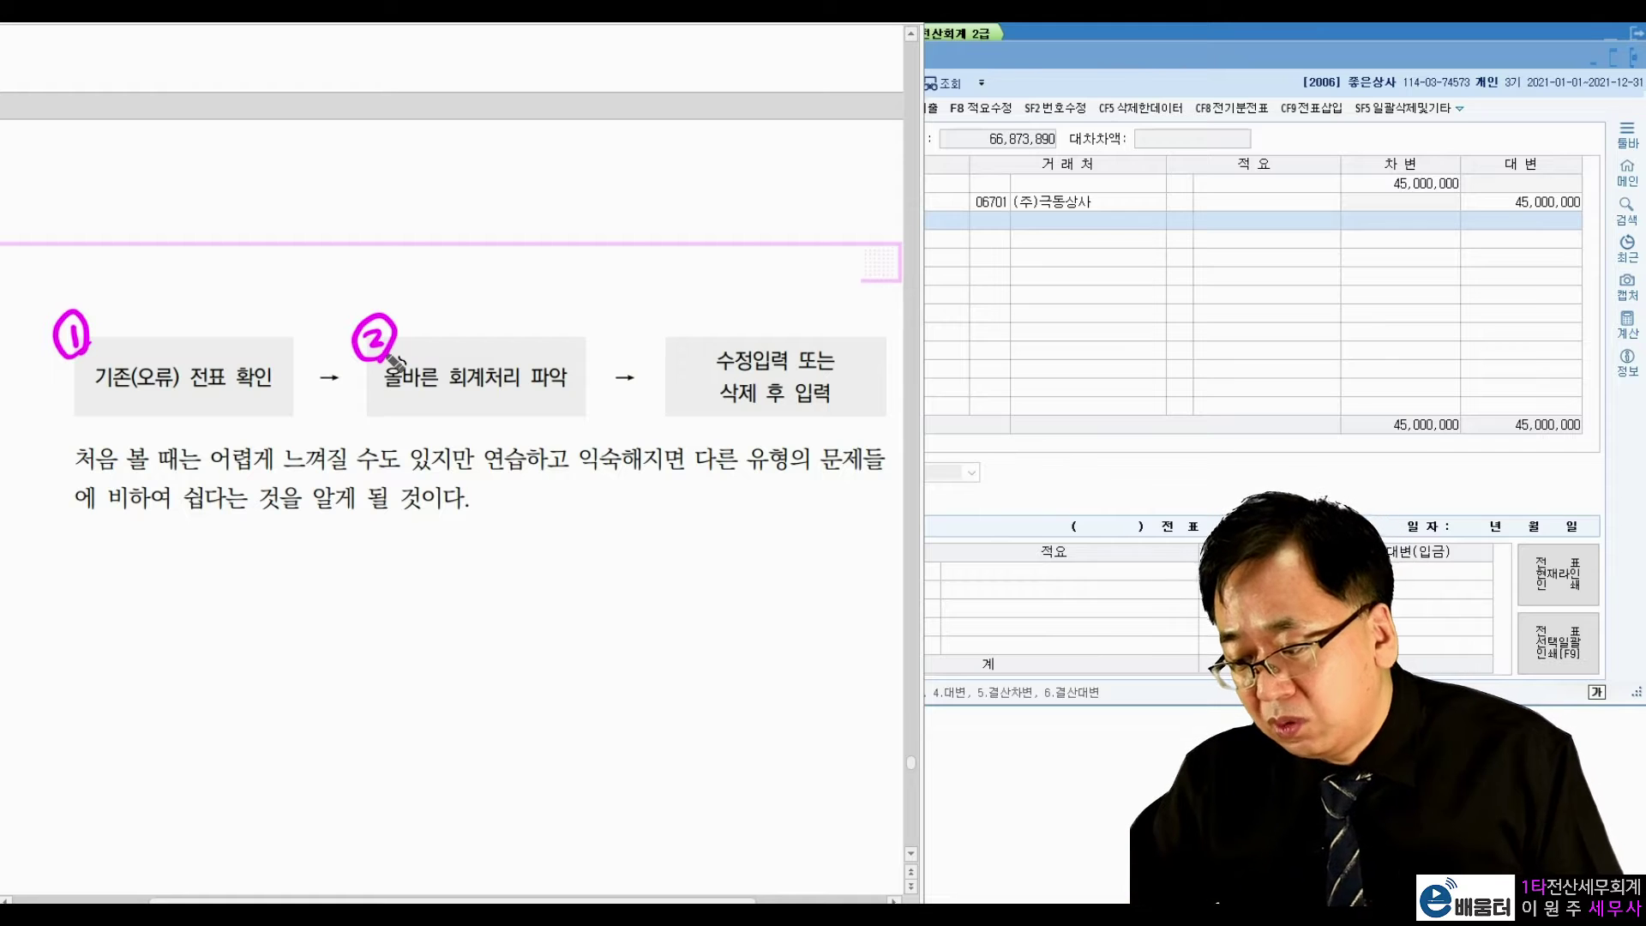
left_click_drag(715, 343, 737, 346)
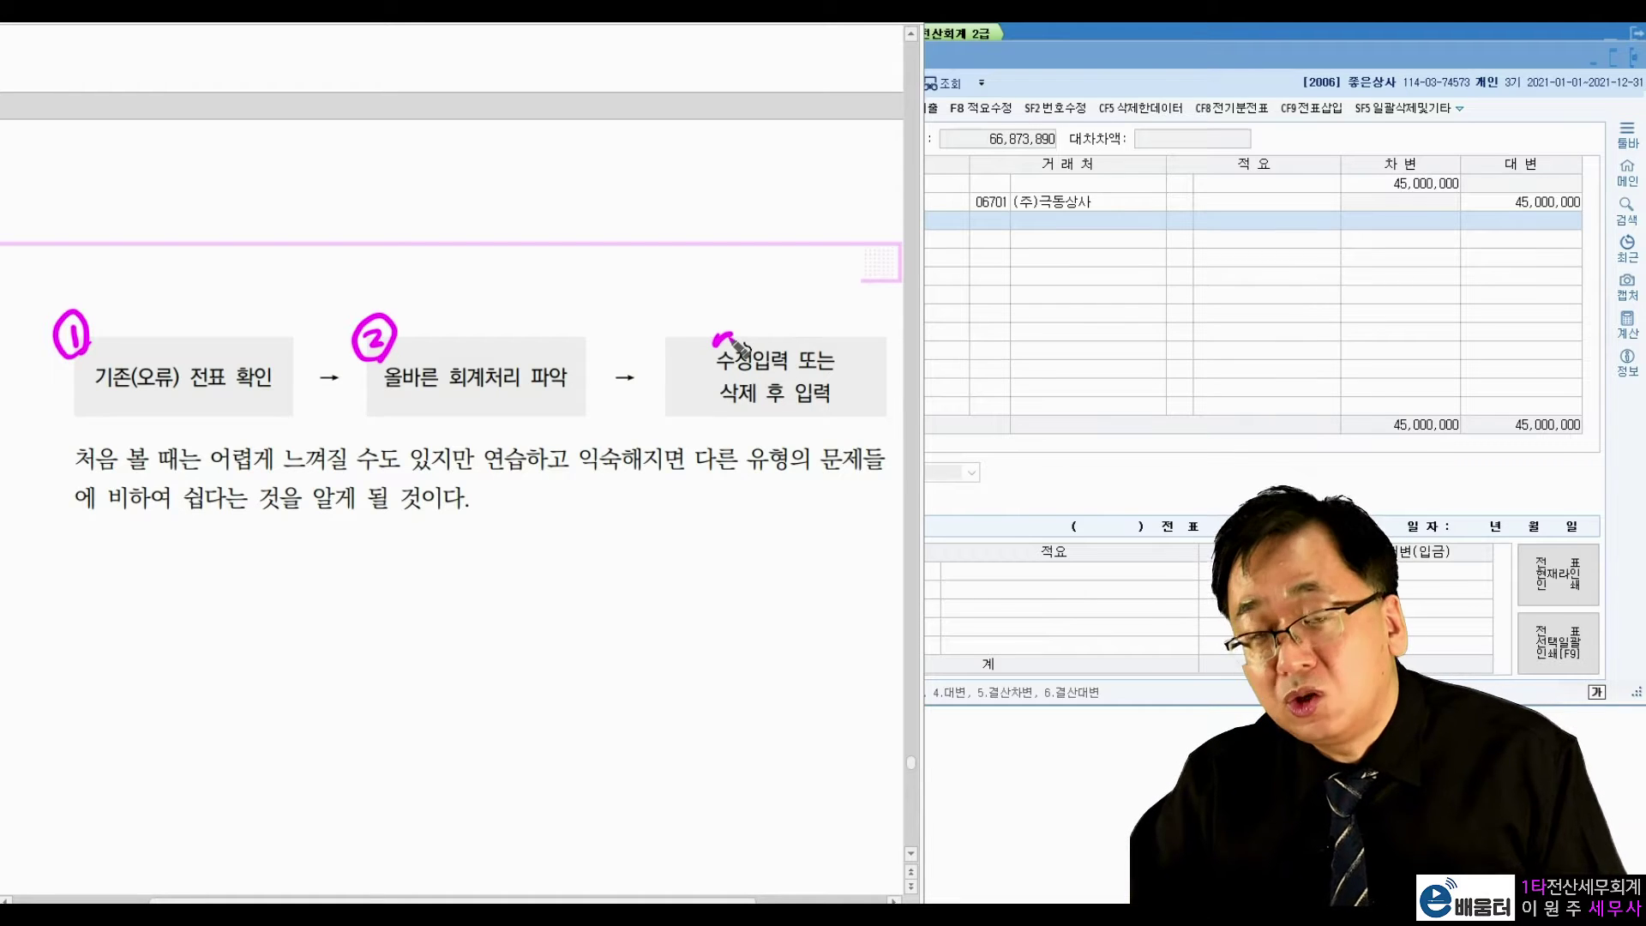
mouse_move(755, 410)
left_mouse_down()
mouse_move(758, 383)
mouse_move(756, 415)
mouse_move(840, 414)
left_mouse_up()
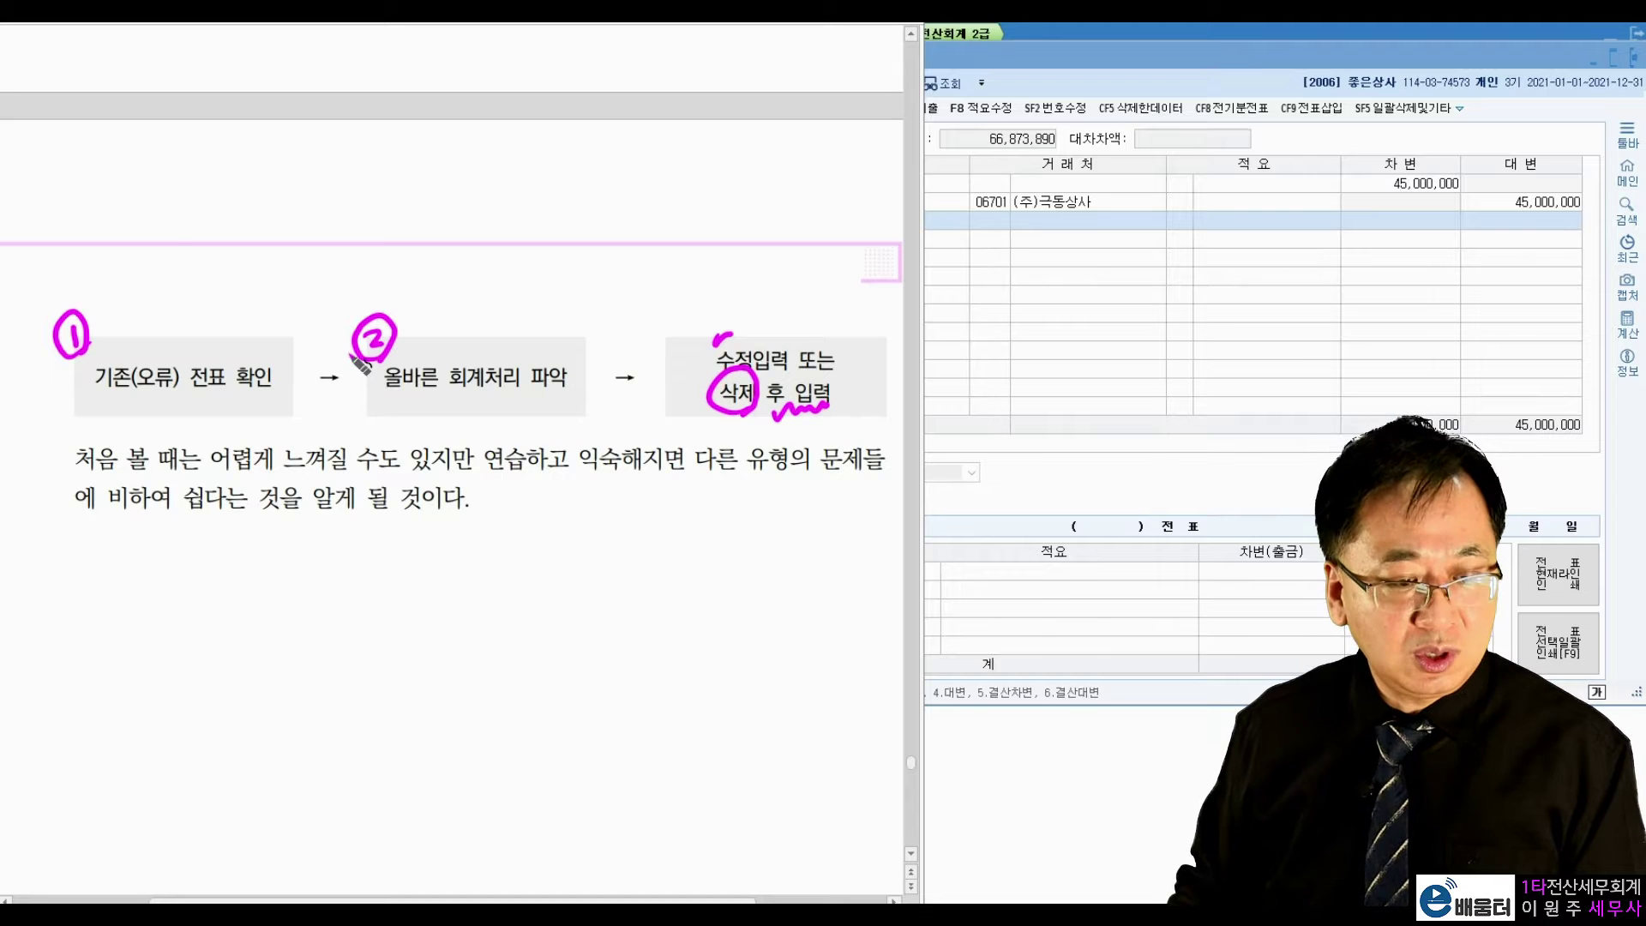
key("e")
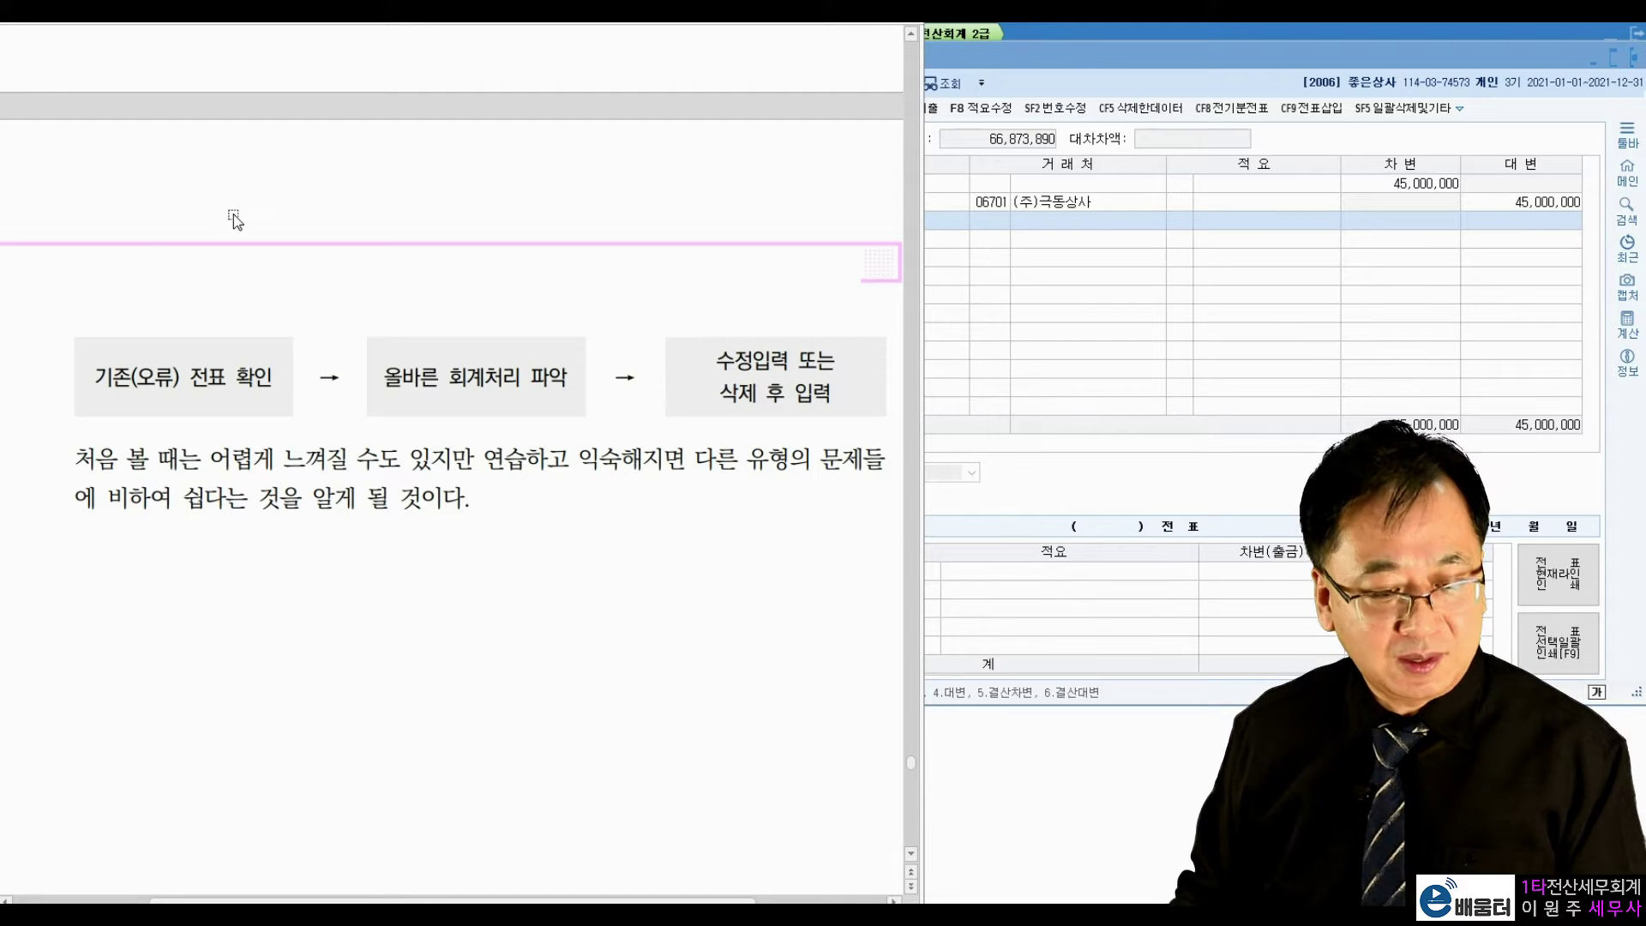
Step: Find the 오류수정 연습 exercises in the textbook and read the instructions for correcting 좋은상사's general vouchers
scroll(399, 523, "down", 10)
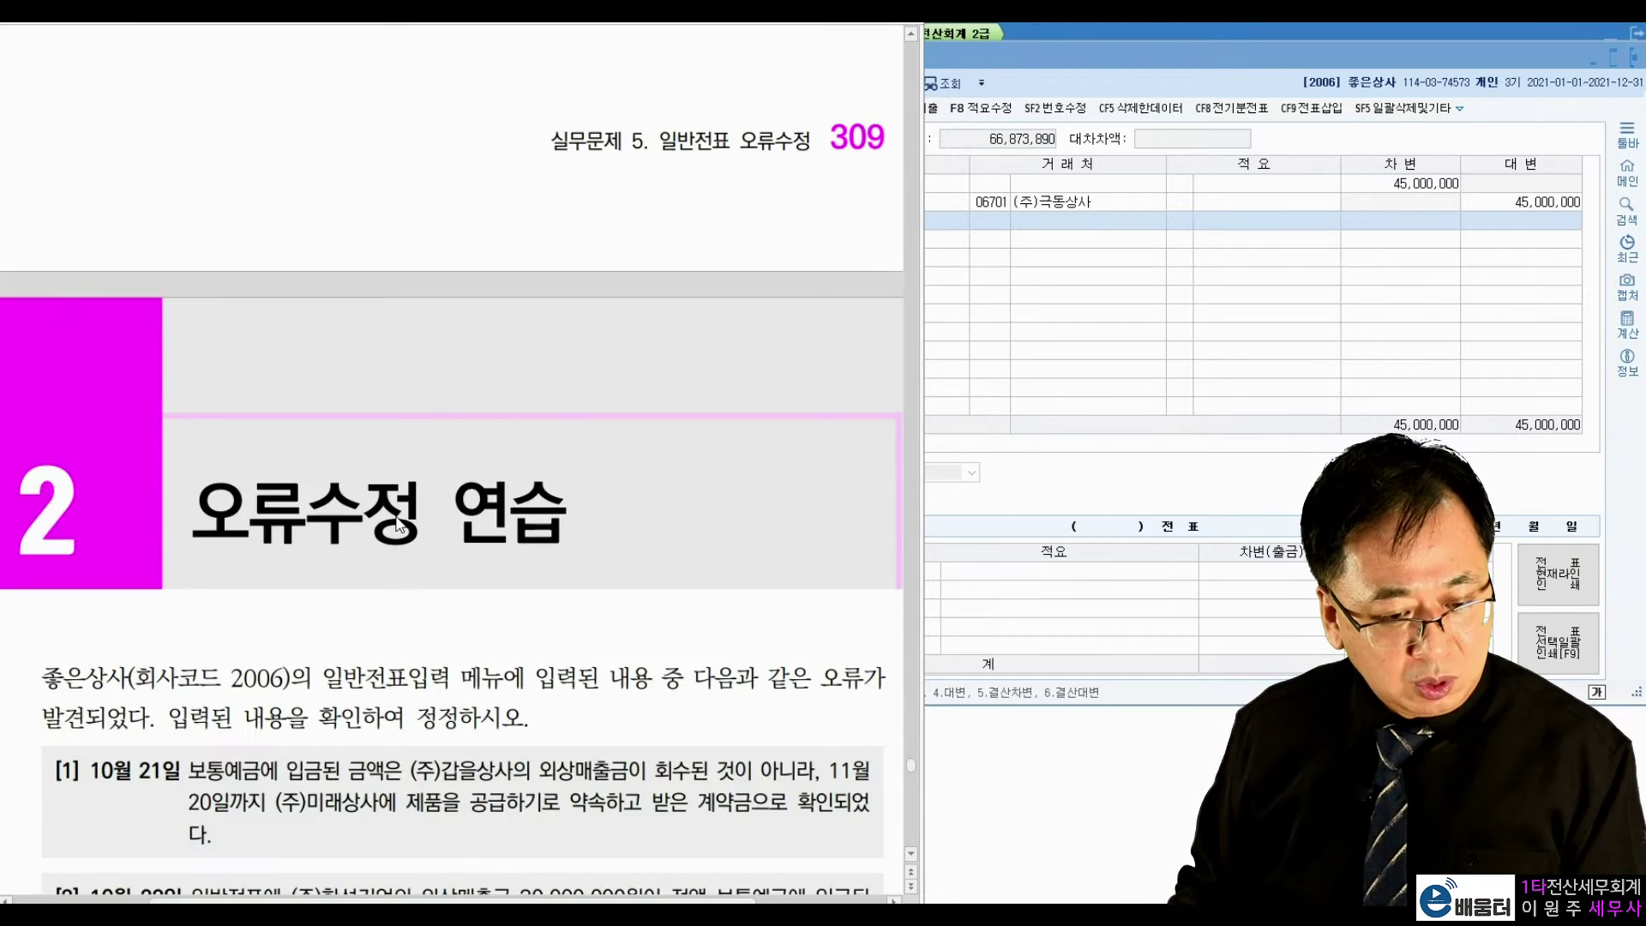
scroll(399, 525, "down", 5)
scroll(402, 515, "up", 2)
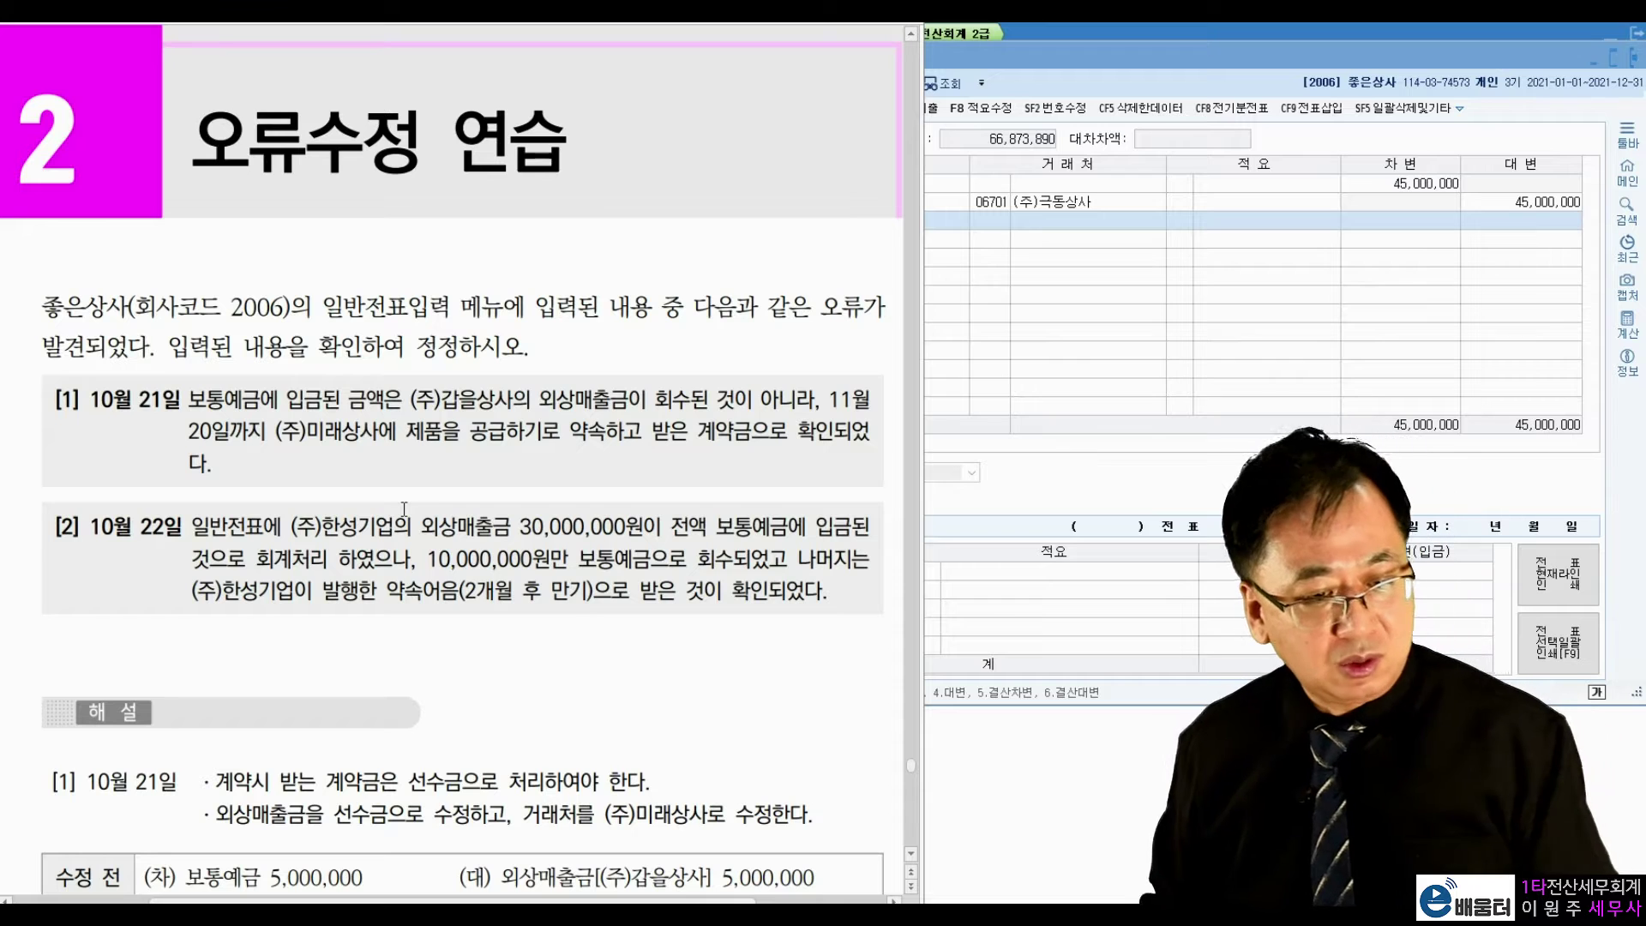
scroll(300, 423, "down", 2)
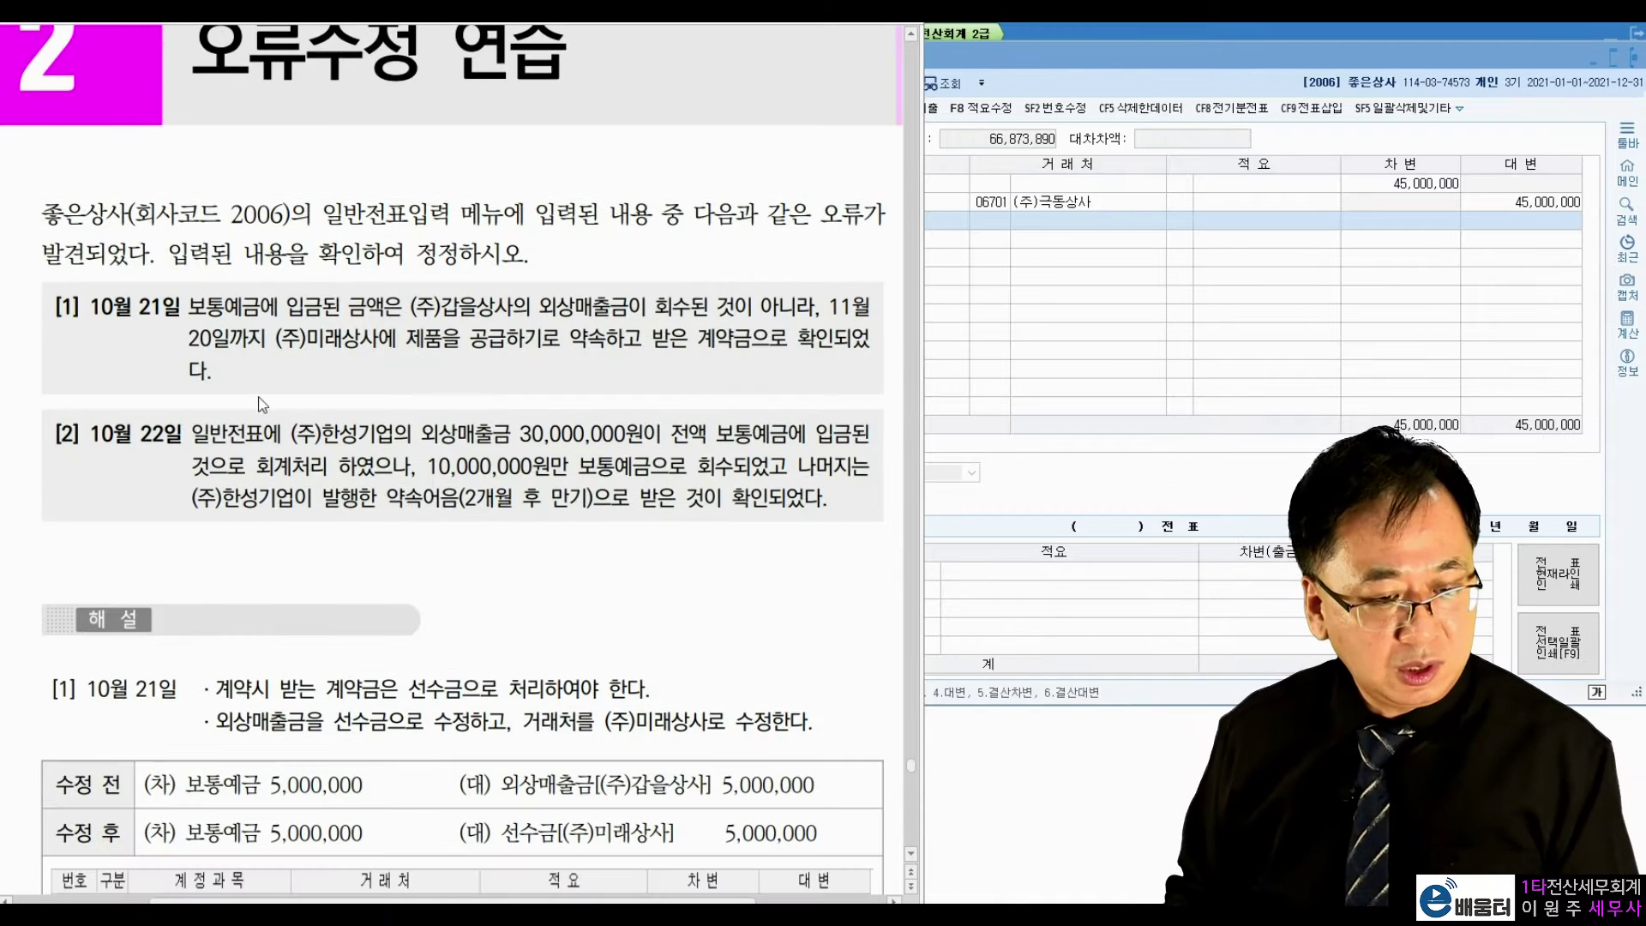
left_click_drag(228, 214, 273, 222)
left_click(177, 254)
Step: Clear the December voucher listing and load the general vouchers dated October 21 for exercise [1]
left_click(1638, 28)
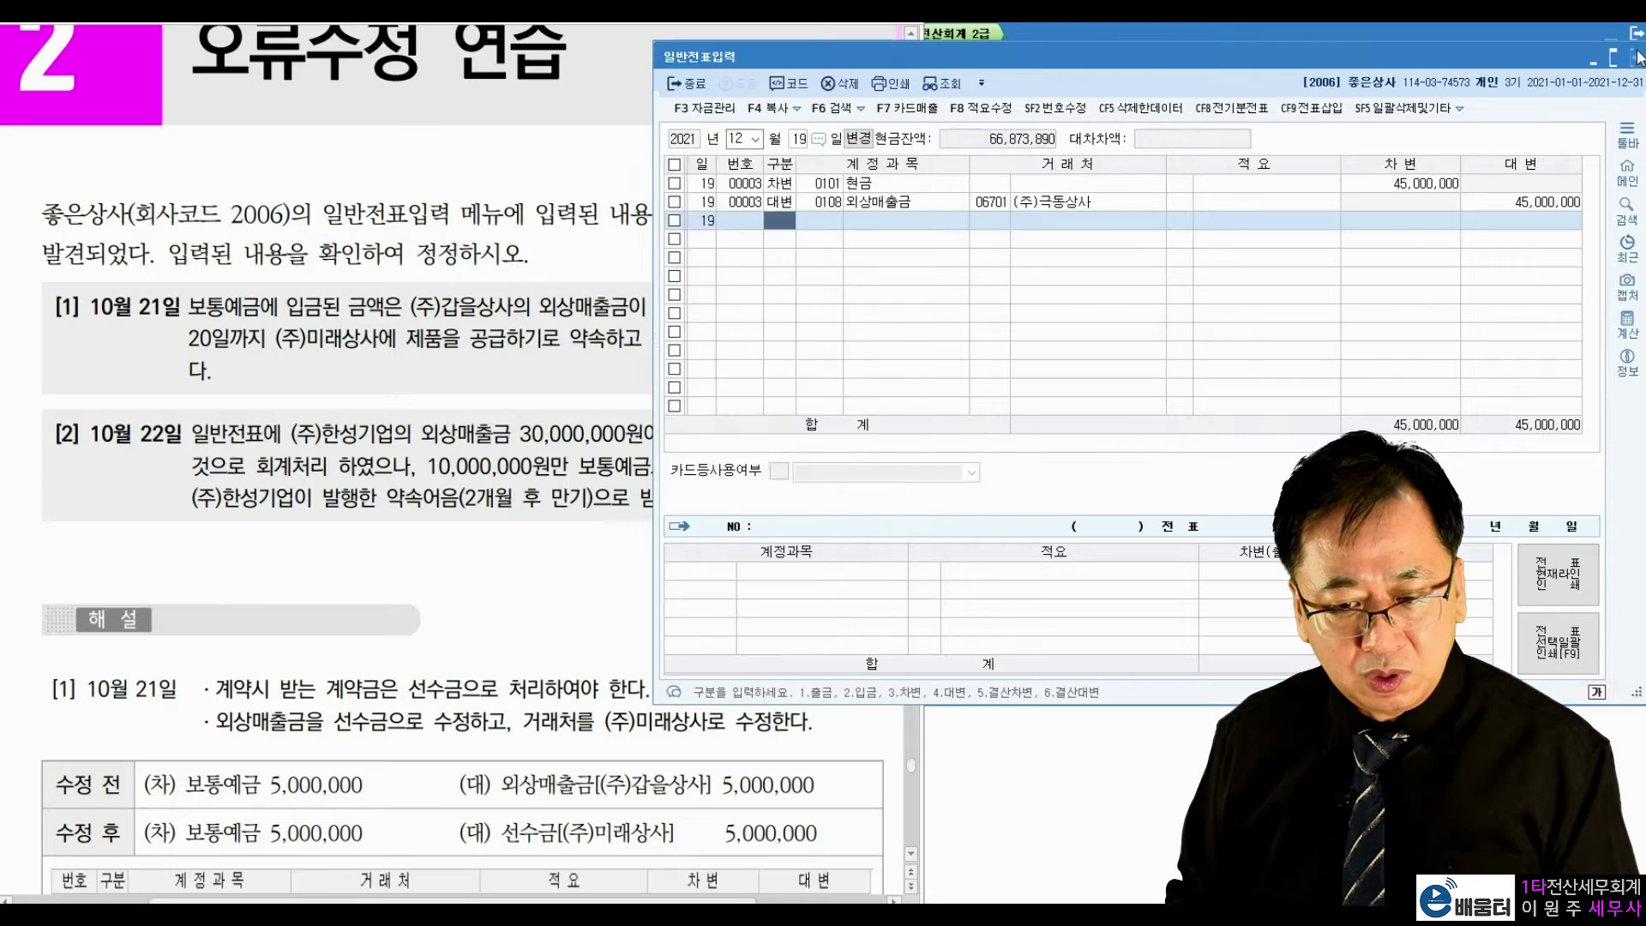
left_click(822, 161)
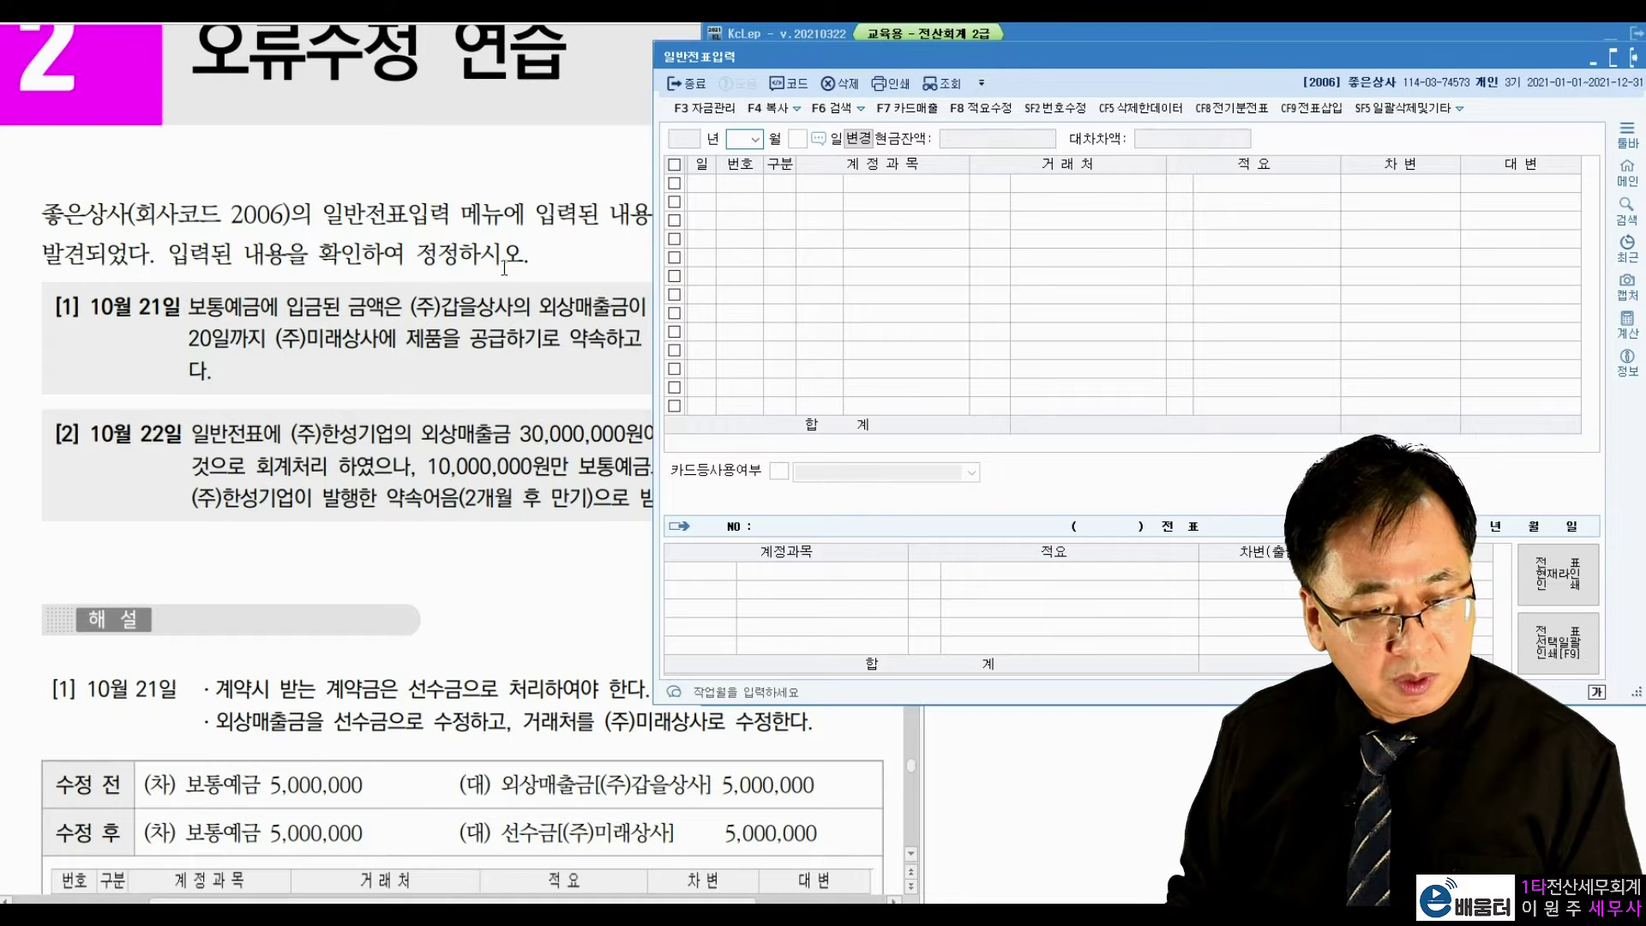
left_click(61, 325)
left_click_drag(90, 306, 160, 306)
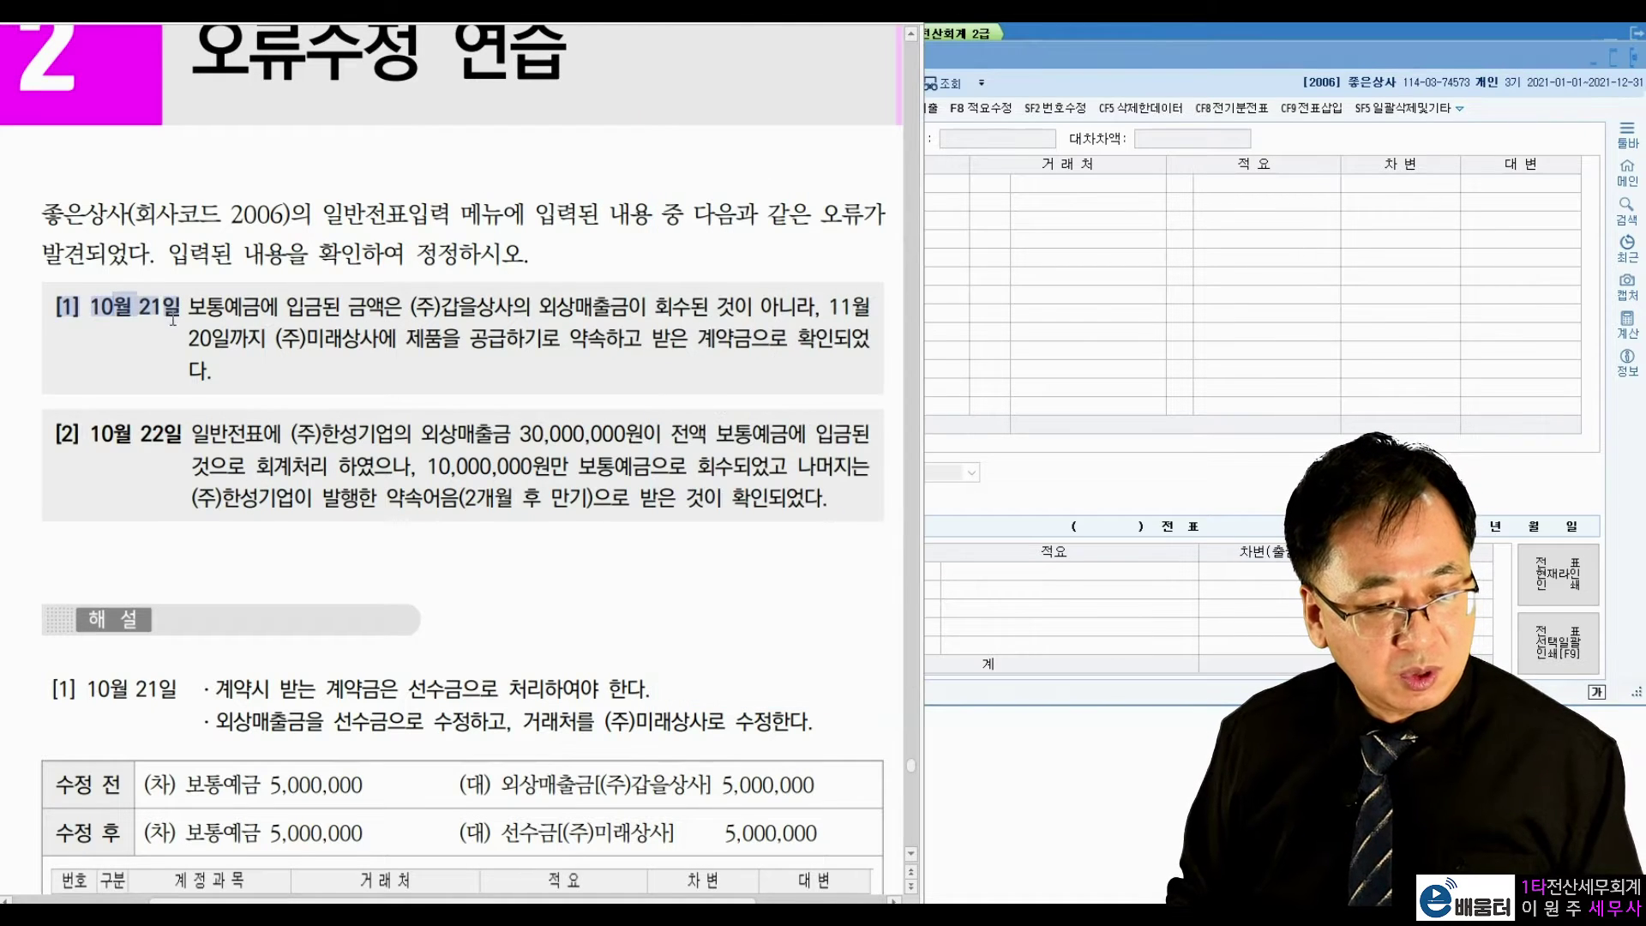
left_click(1089, 314)
left_click(744, 137)
type("10")
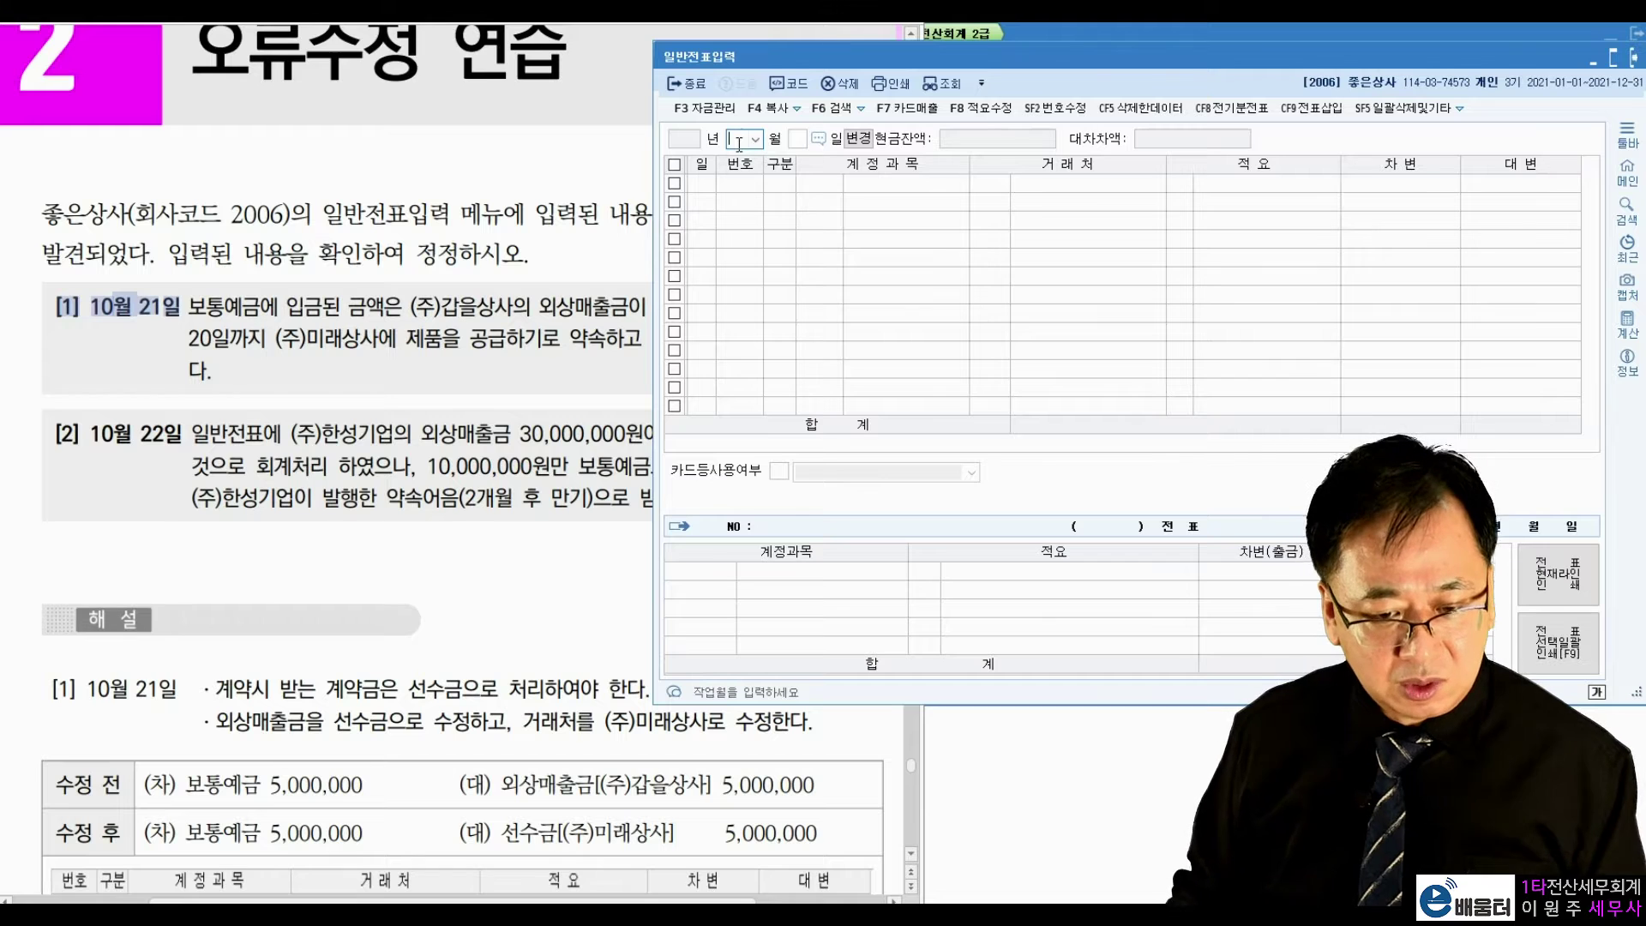
key("Return")
type("21")
key("Return")
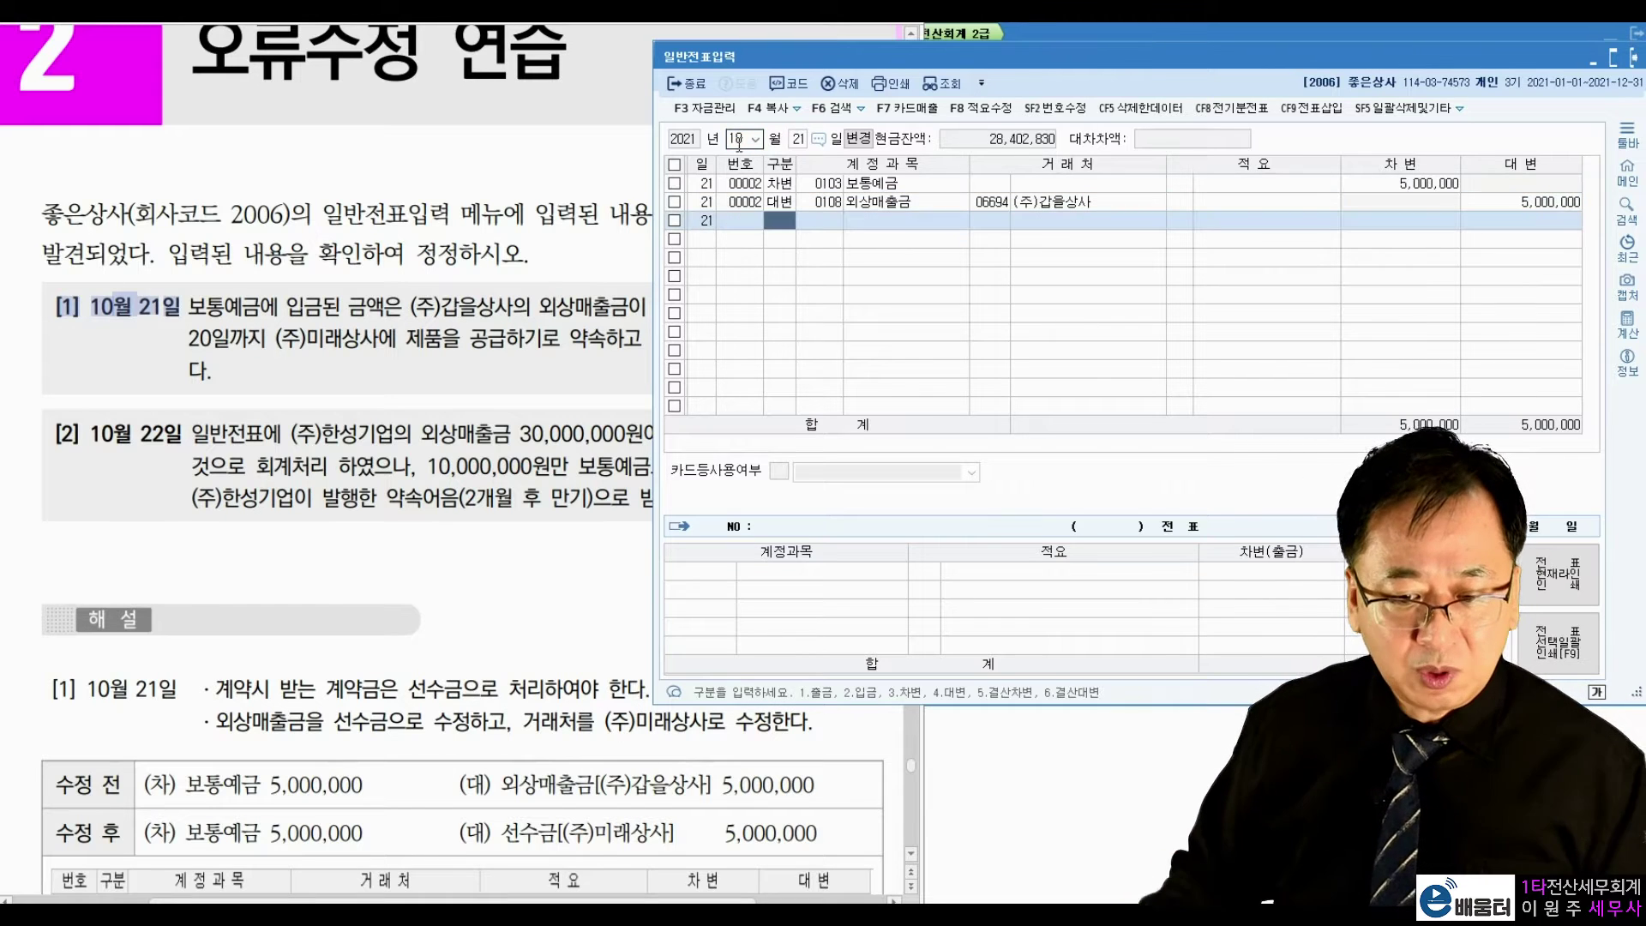
Step: Examine the debit and credit lines of the October 21 voucher and compare them with exercise [1]
left_click(1235, 185)
left_click(1236, 210)
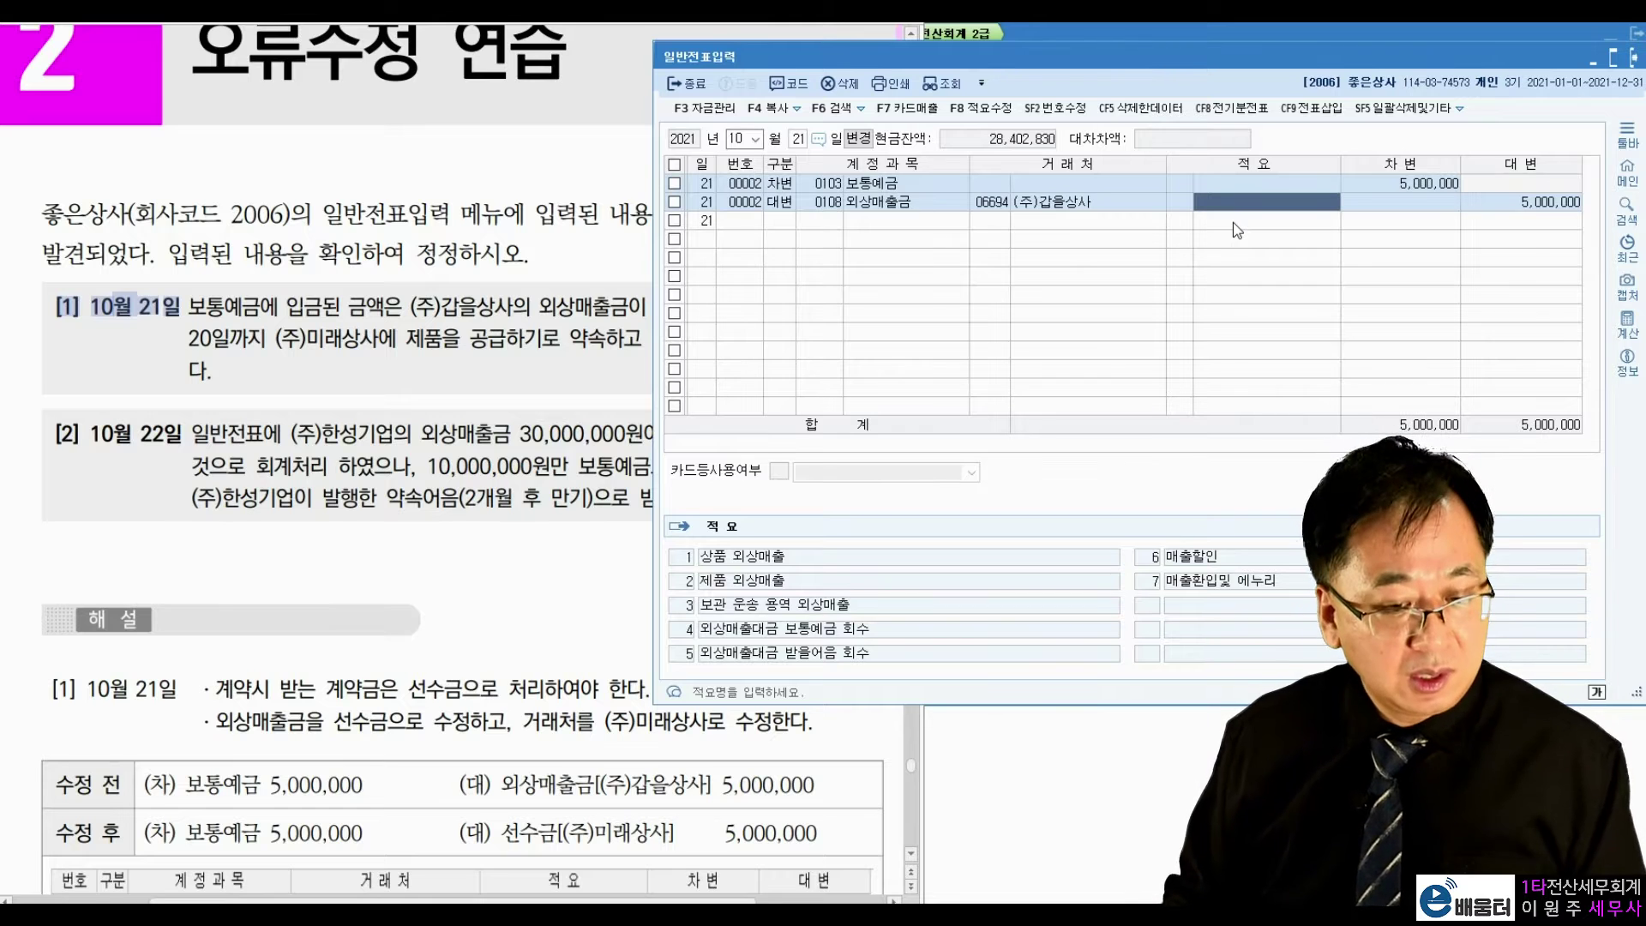
left_click(480, 382)
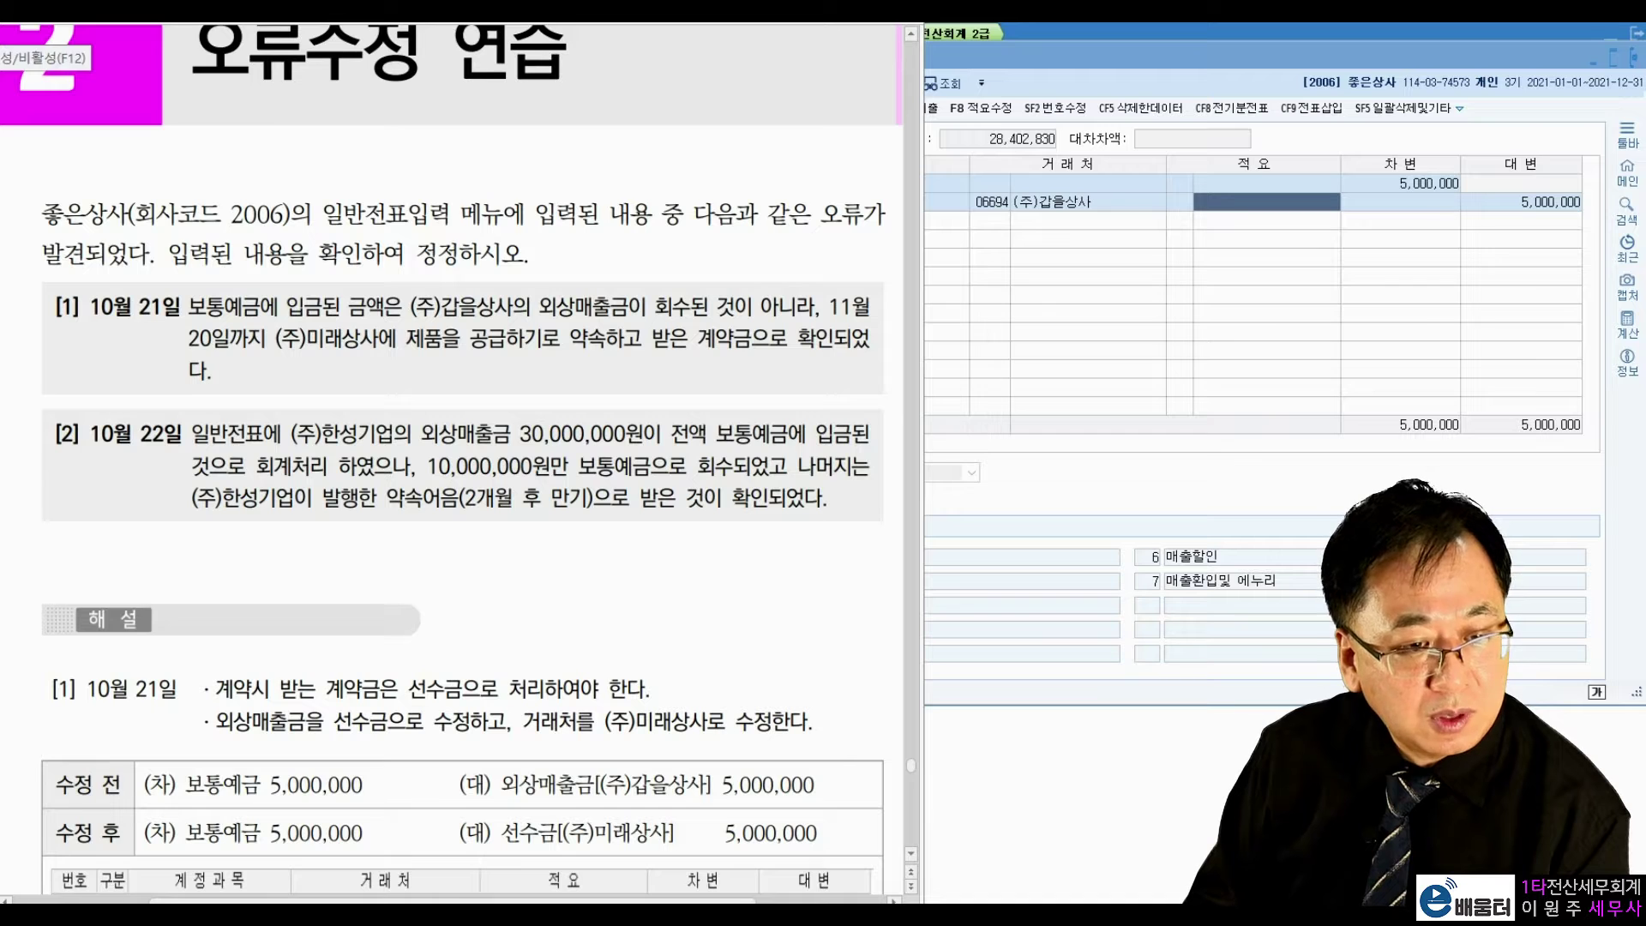
left_click(1165, 367)
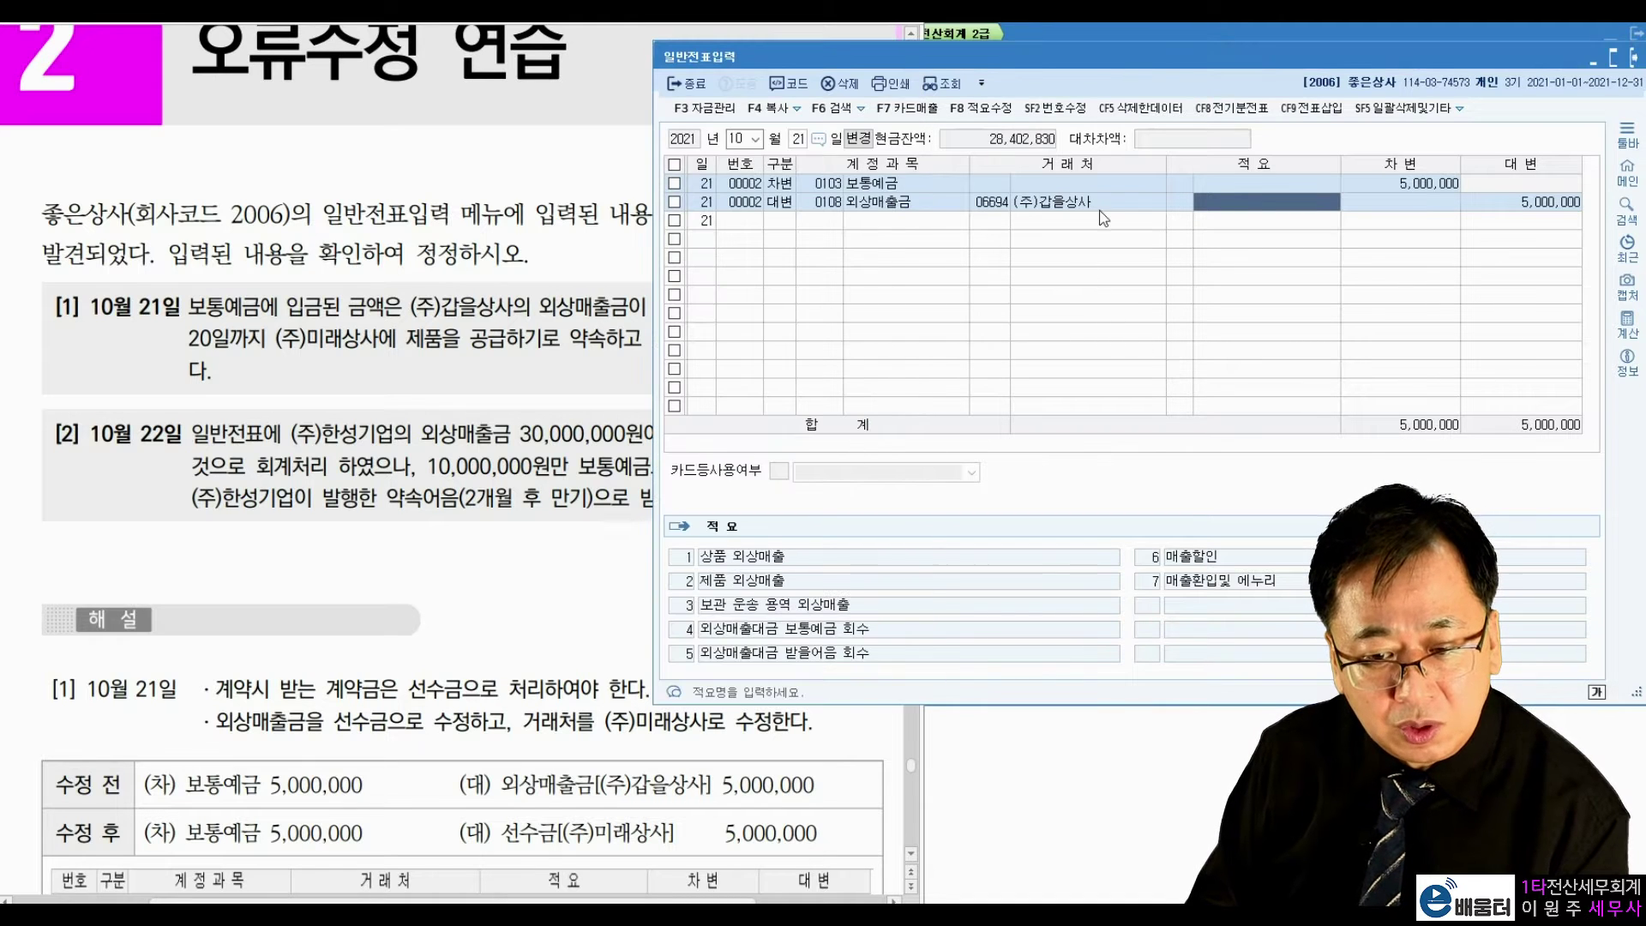
left_click(1453, 187)
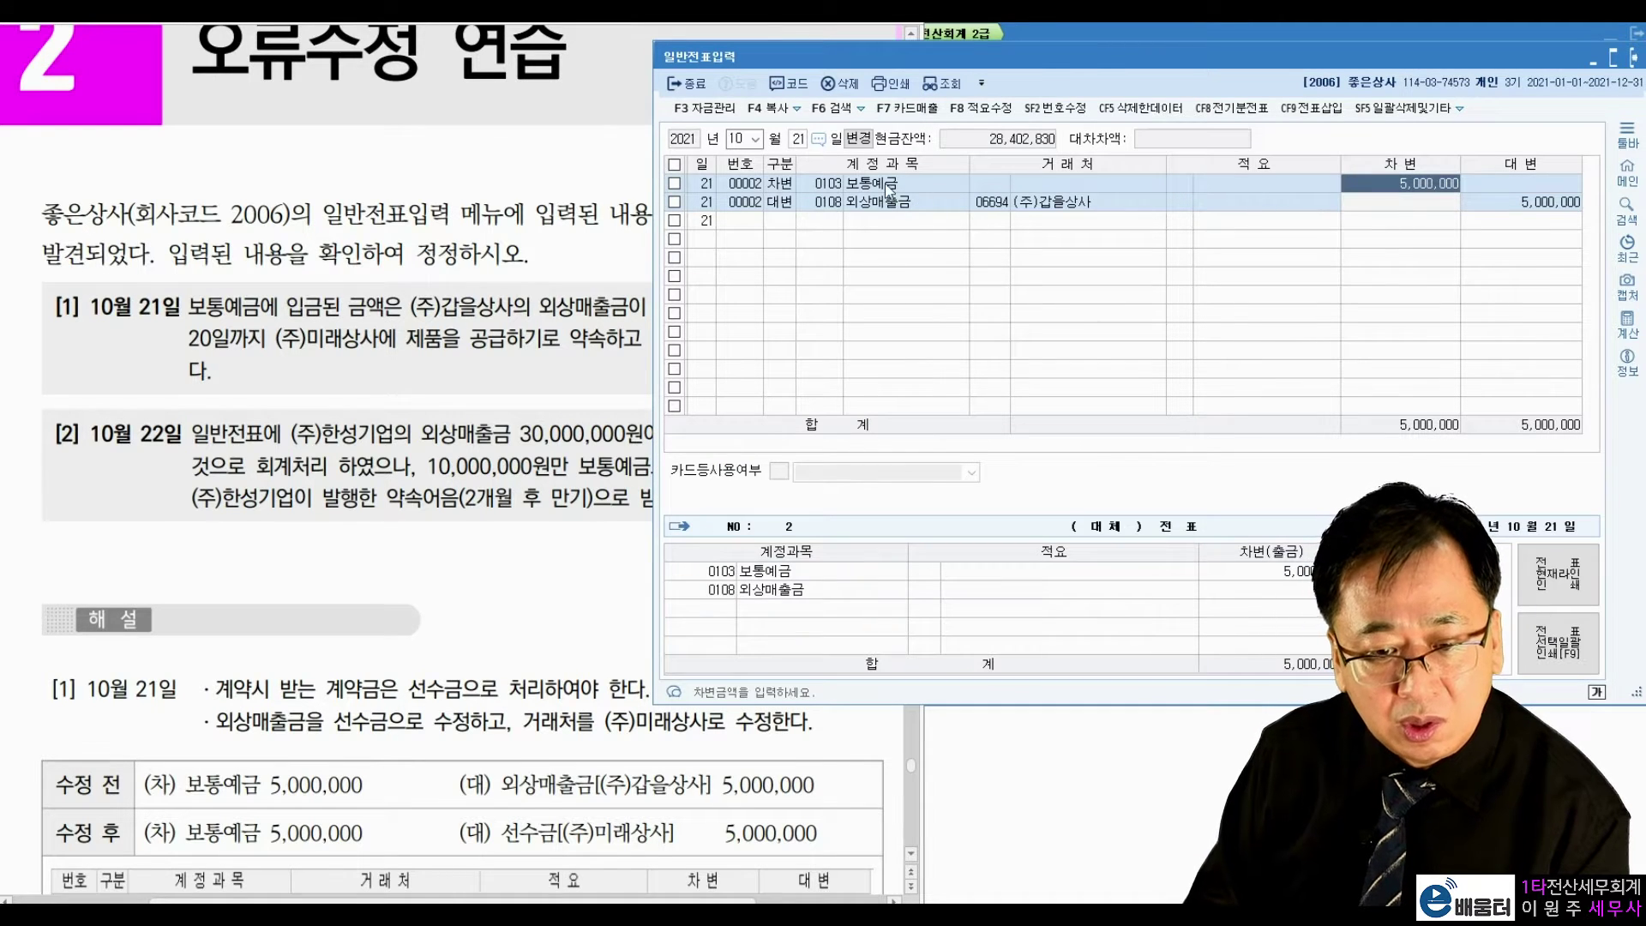
left_click(821, 572)
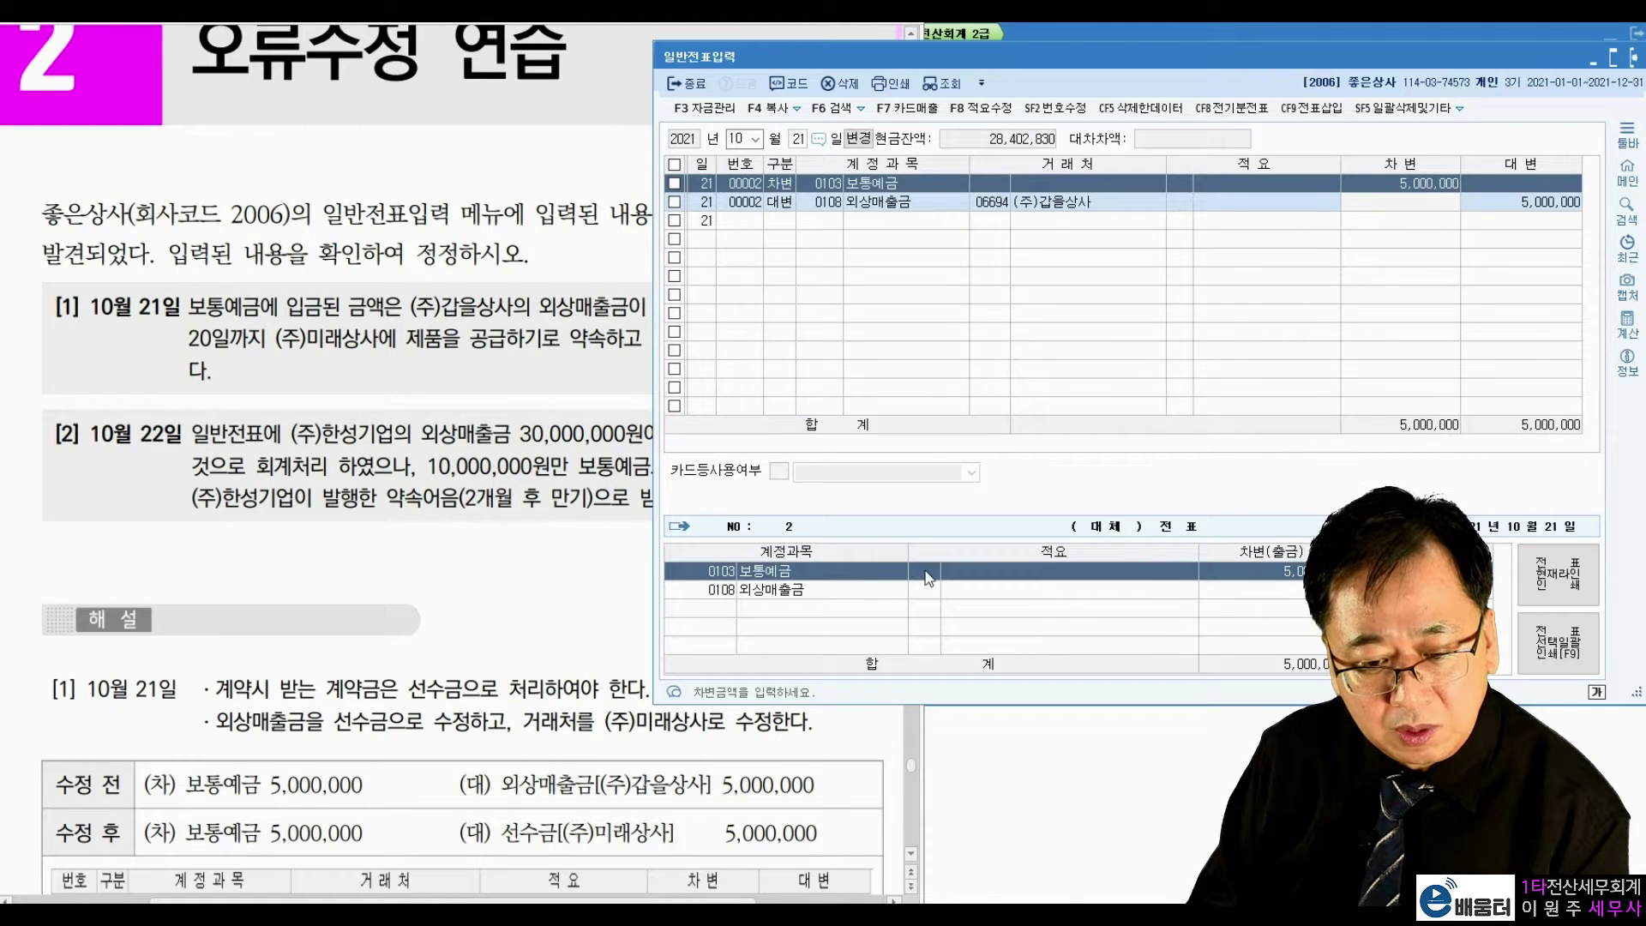
left_click(822, 590)
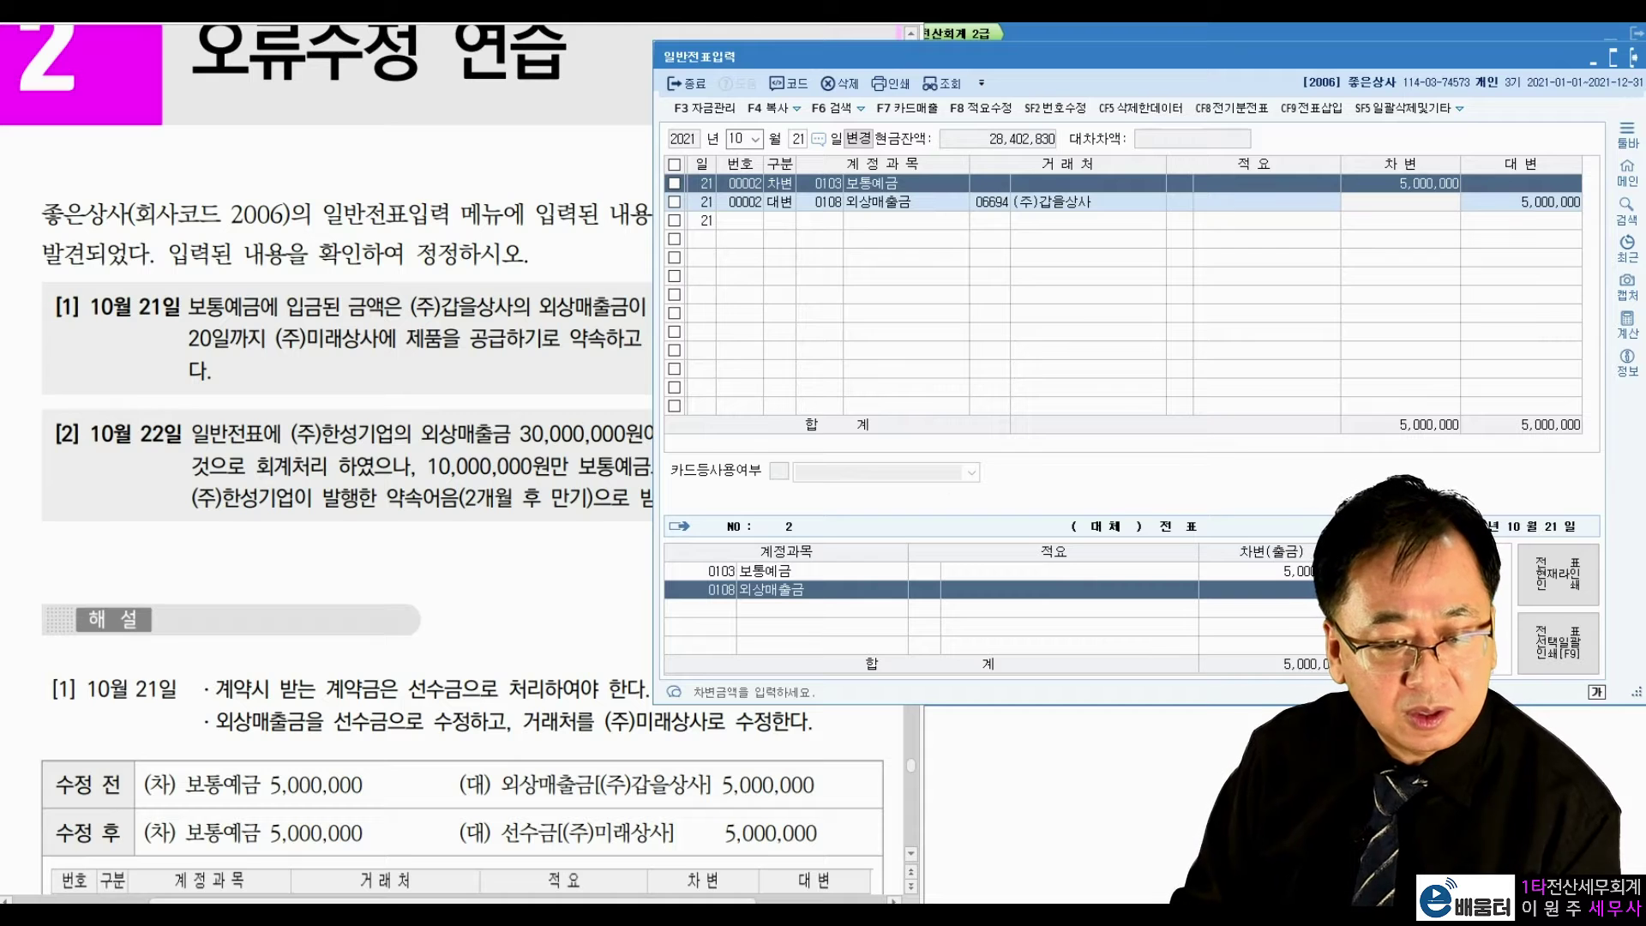
left_click(627, 403)
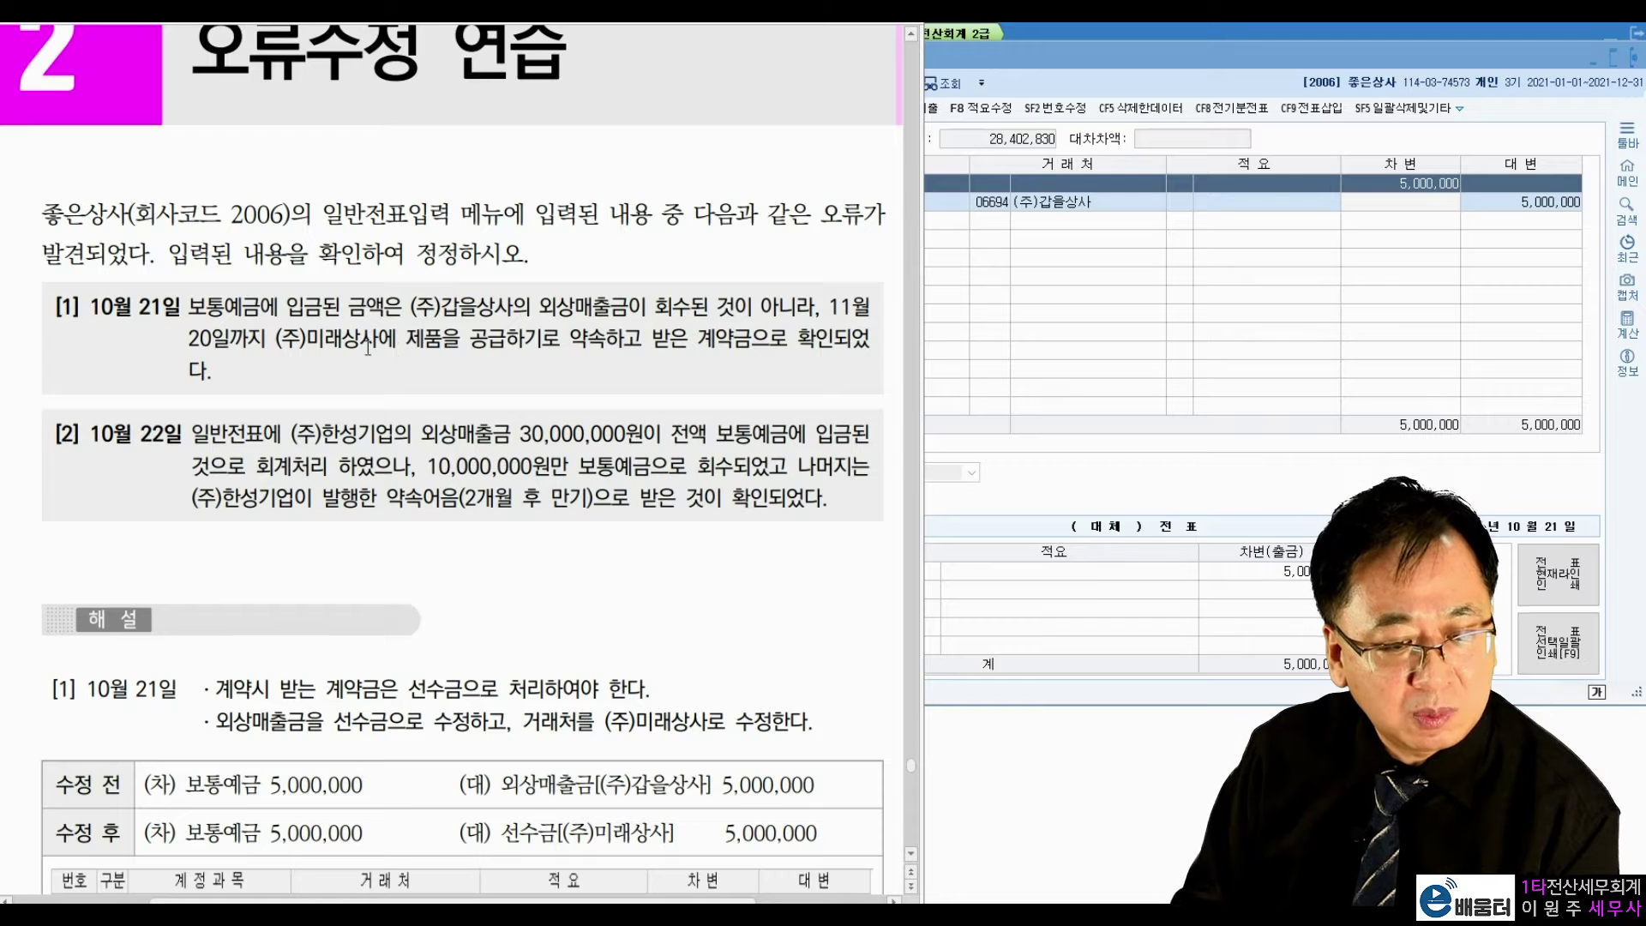
left_click(1039, 473)
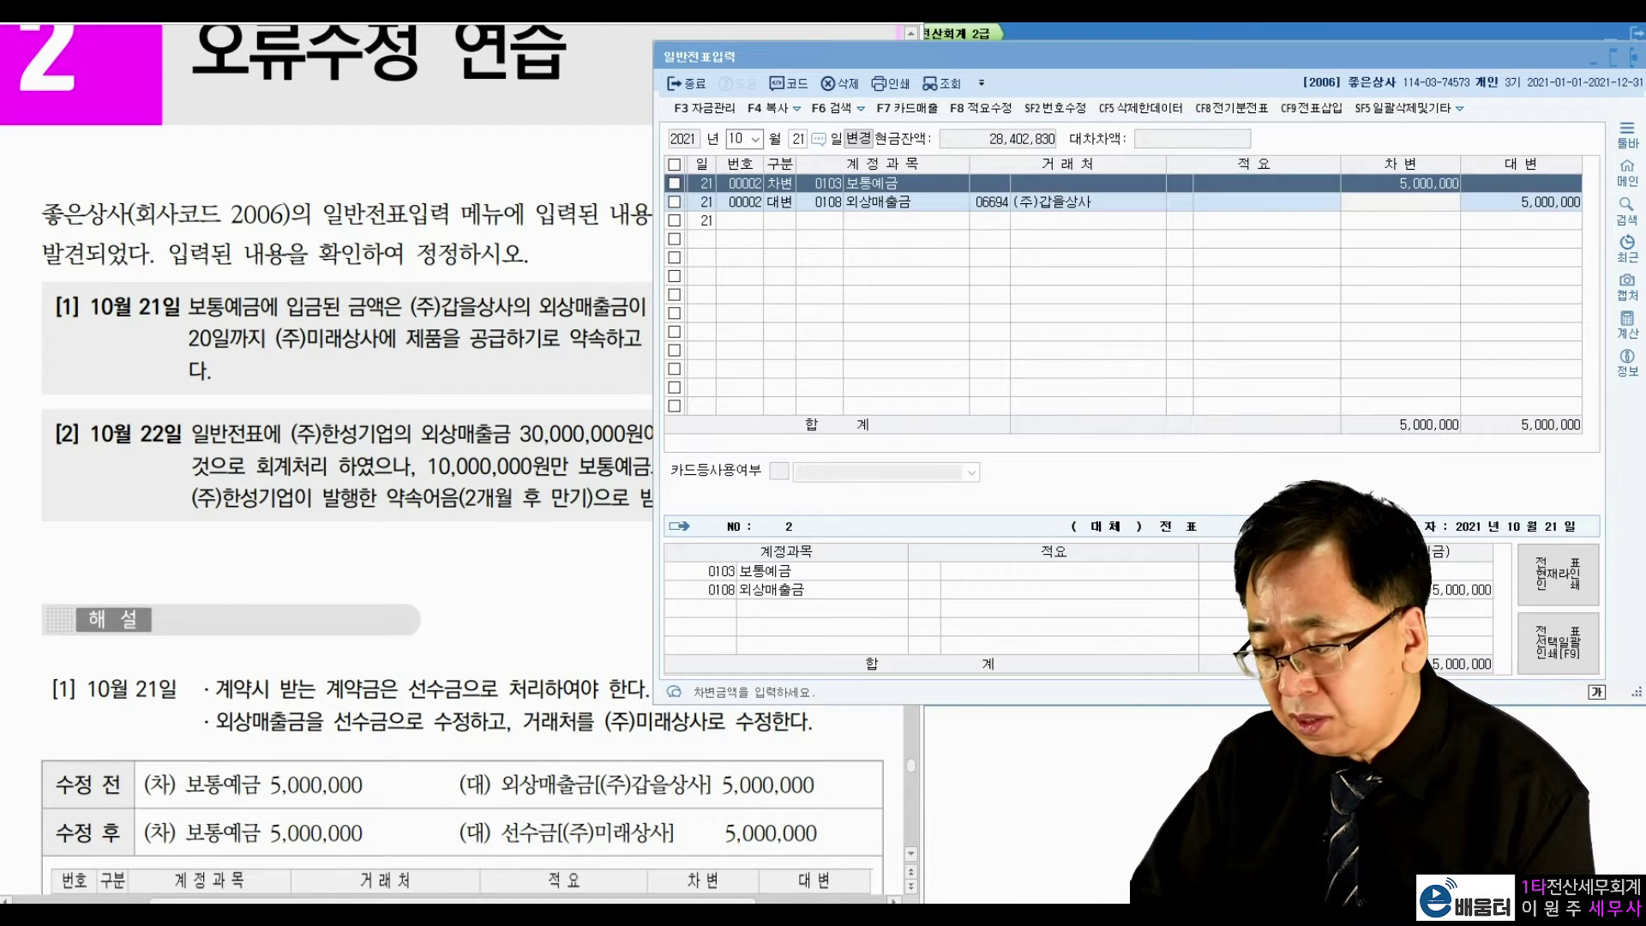
Step: Annotate the voucher's 외상매출금 account and (주)갑을상사 as errors with 선수금 and 미래 as replacements, and clear the marks
left_click_drag(910, 183, 928, 174)
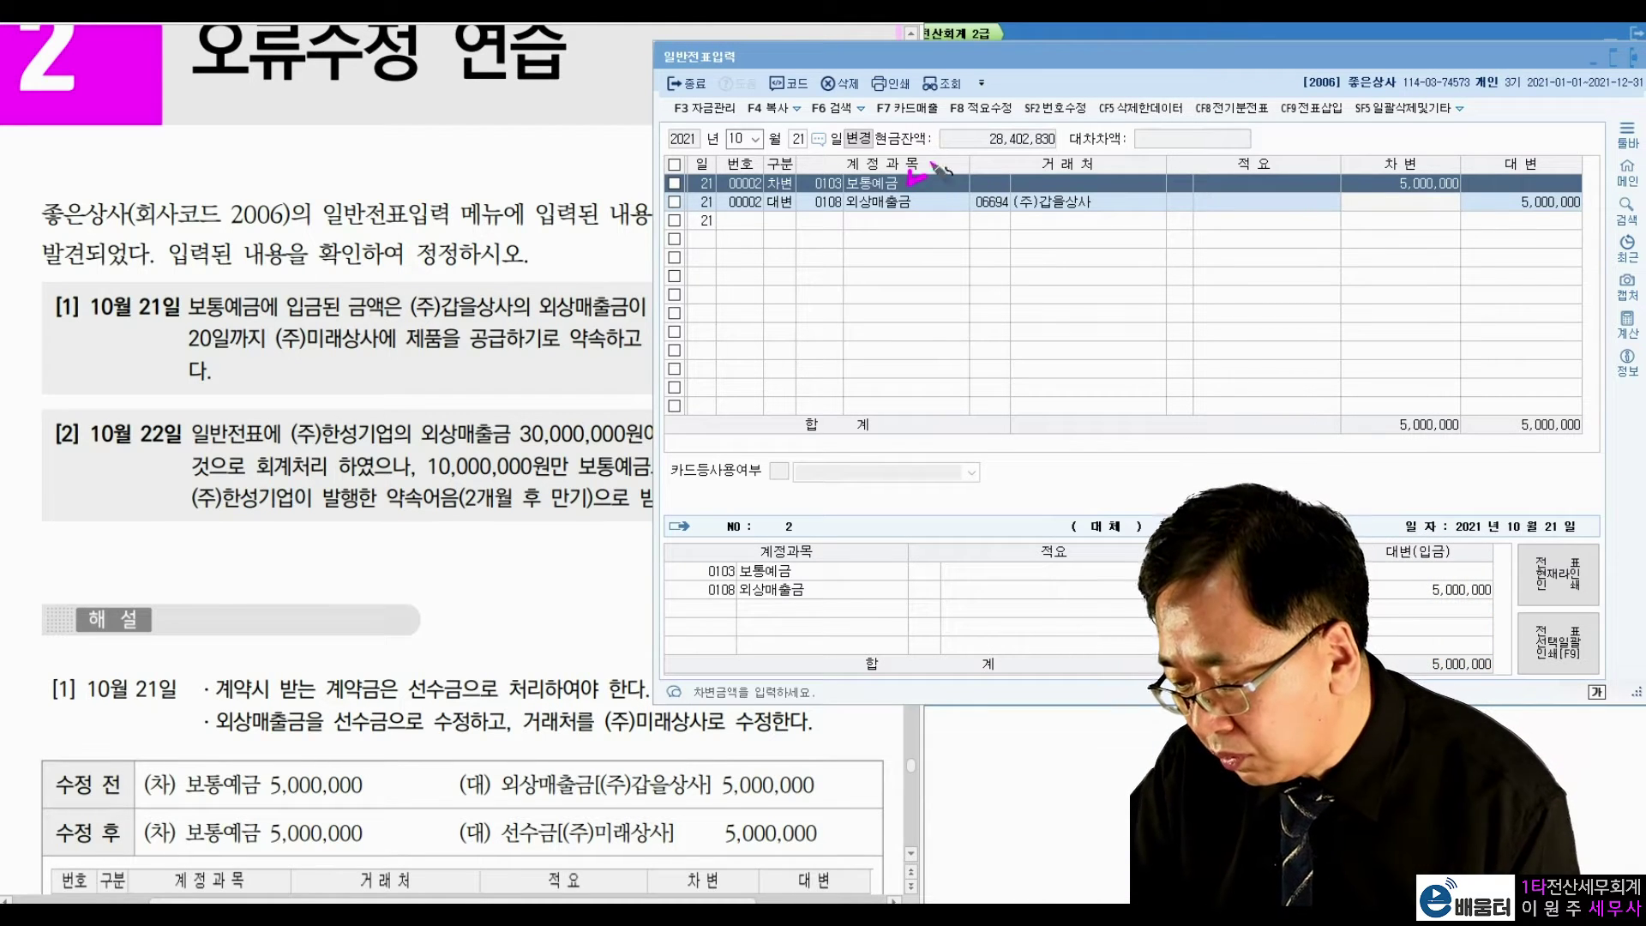
left_click_drag(1466, 172, 1479, 162)
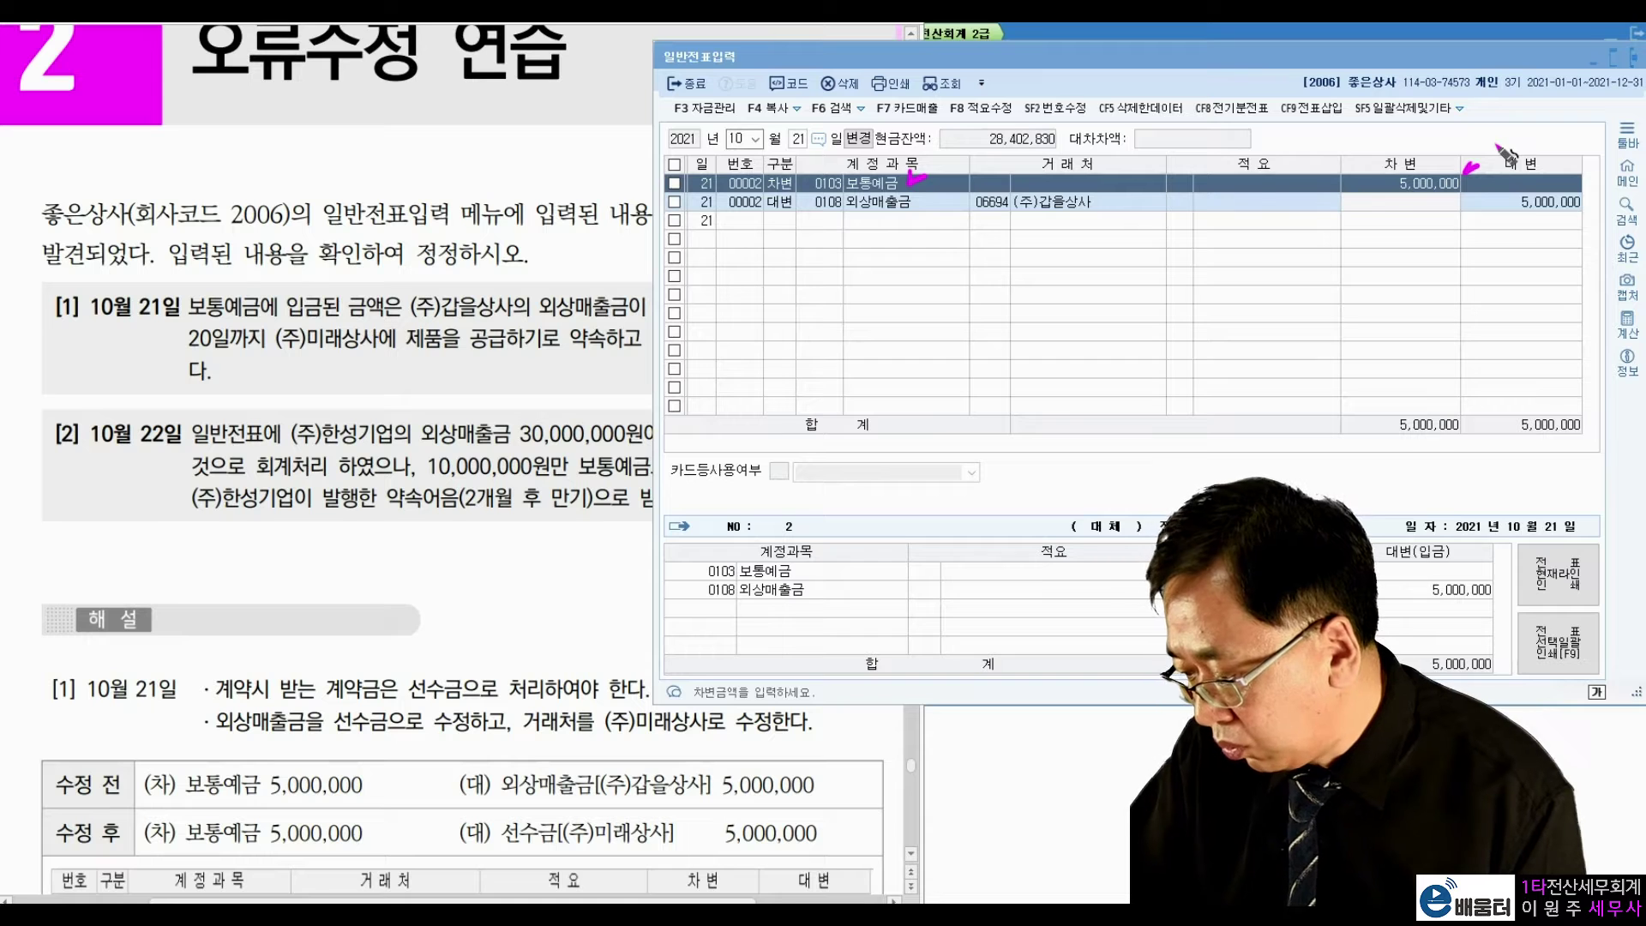
left_click_drag(799, 563, 819, 568)
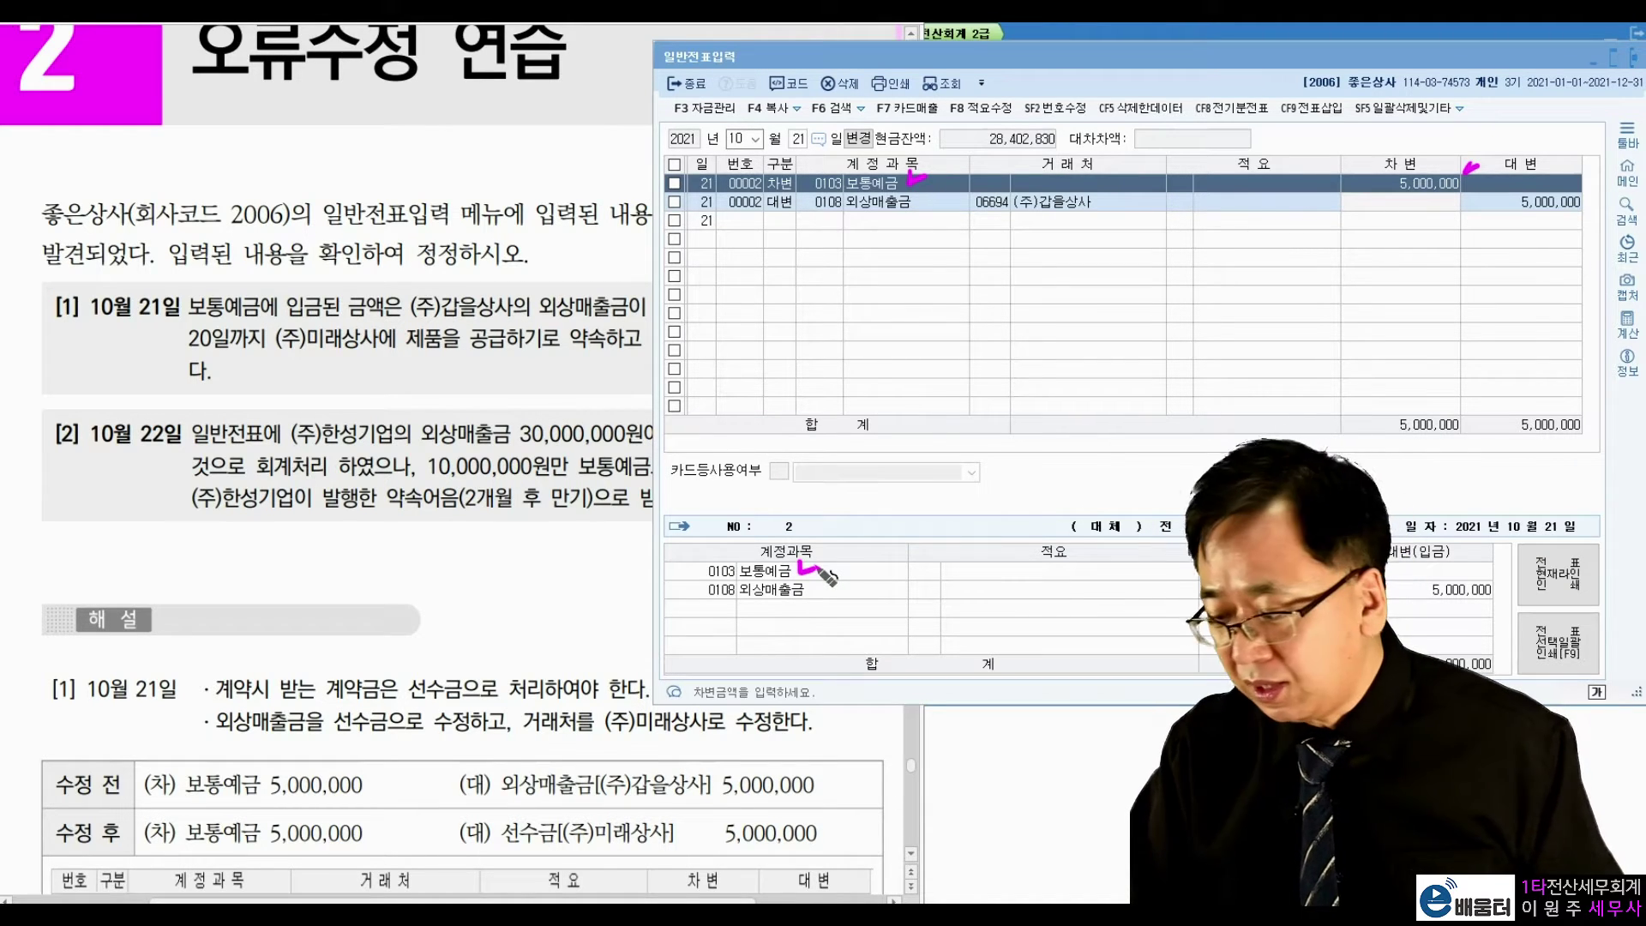
left_click_drag(915, 204, 931, 201)
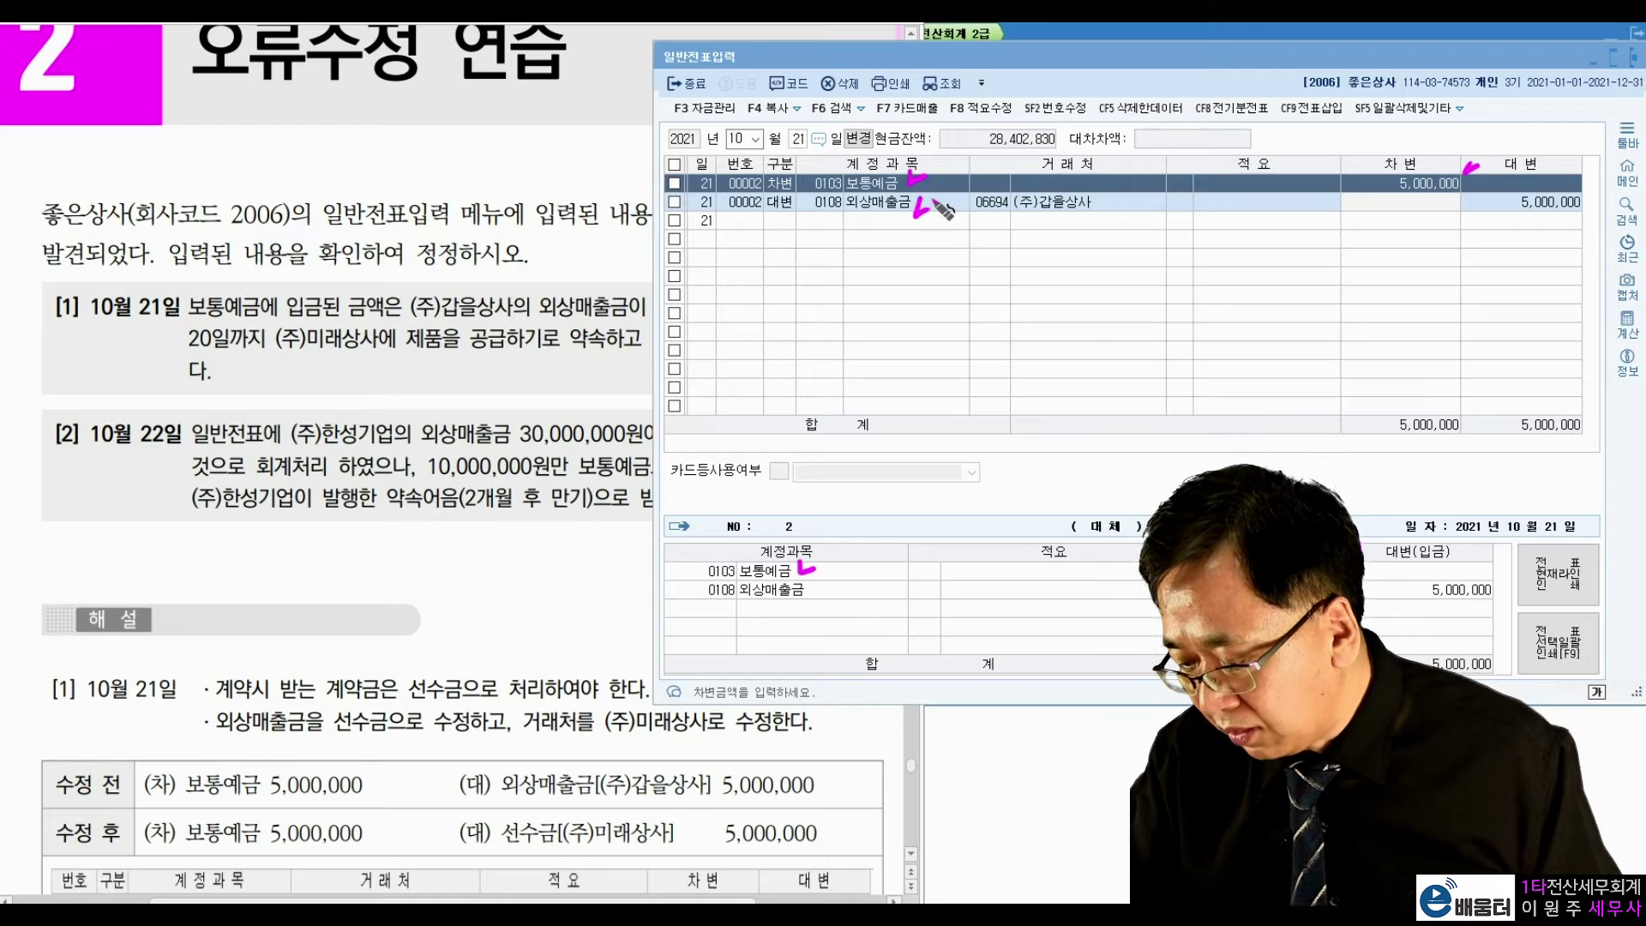
mouse_move(759, 590)
left_mouse_down()
mouse_move(782, 611)
mouse_move(759, 610)
left_mouse_up()
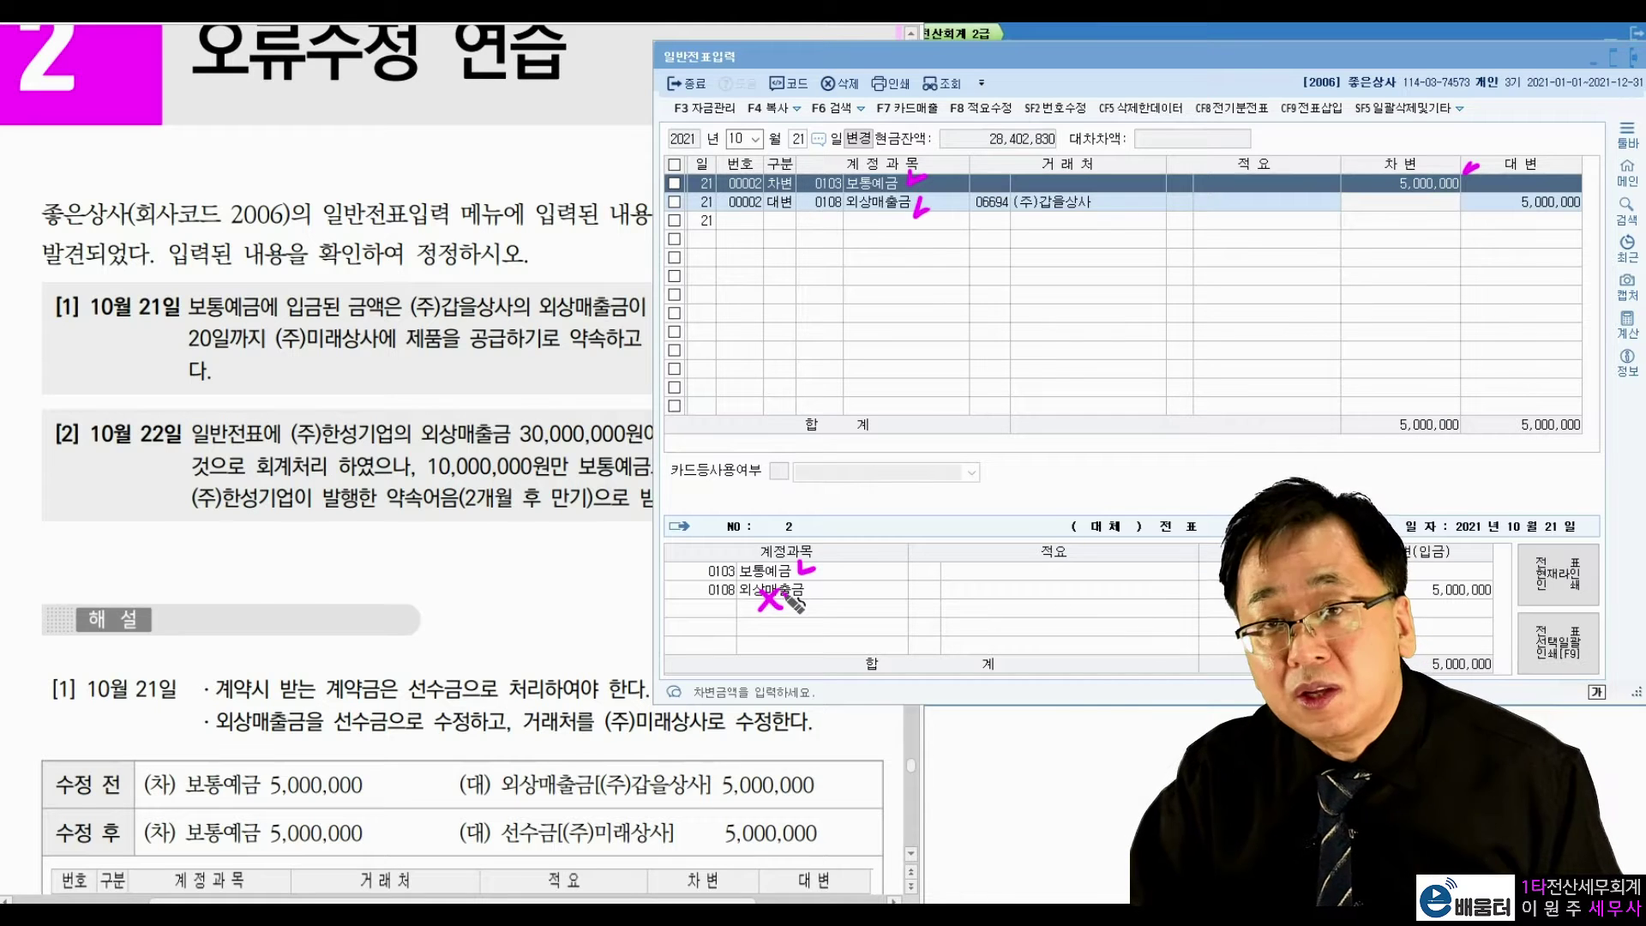
mouse_move(821, 592)
left_mouse_down()
mouse_move(848, 619)
mouse_move(865, 592)
mouse_move(883, 616)
mouse_move(900, 594)
mouse_move(893, 617)
mouse_move(912, 622)
left_mouse_up()
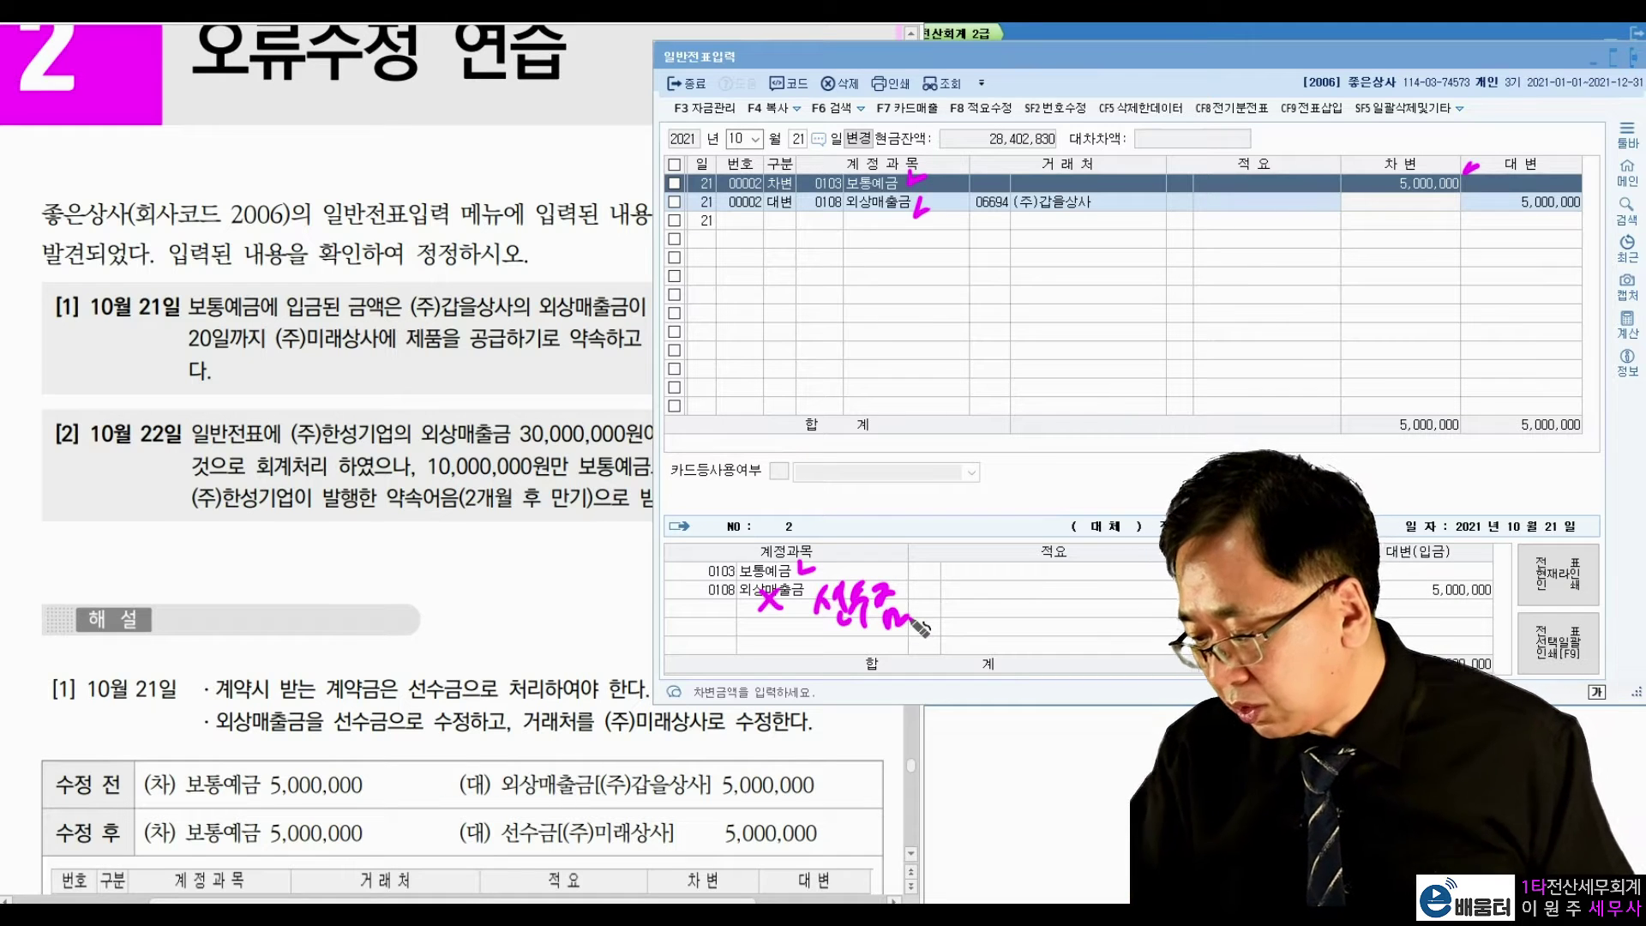
left_click_drag(860, 197, 875, 220)
mouse_move(875, 197)
left_mouse_down()
mouse_move(858, 220)
mouse_move(882, 250)
mouse_move(935, 268)
left_mouse_up()
mouse_move(1046, 199)
left_mouse_down()
mouse_move(1067, 219)
mouse_move(1046, 220)
mouse_move(1039, 262)
mouse_move(1090, 261)
left_mouse_up()
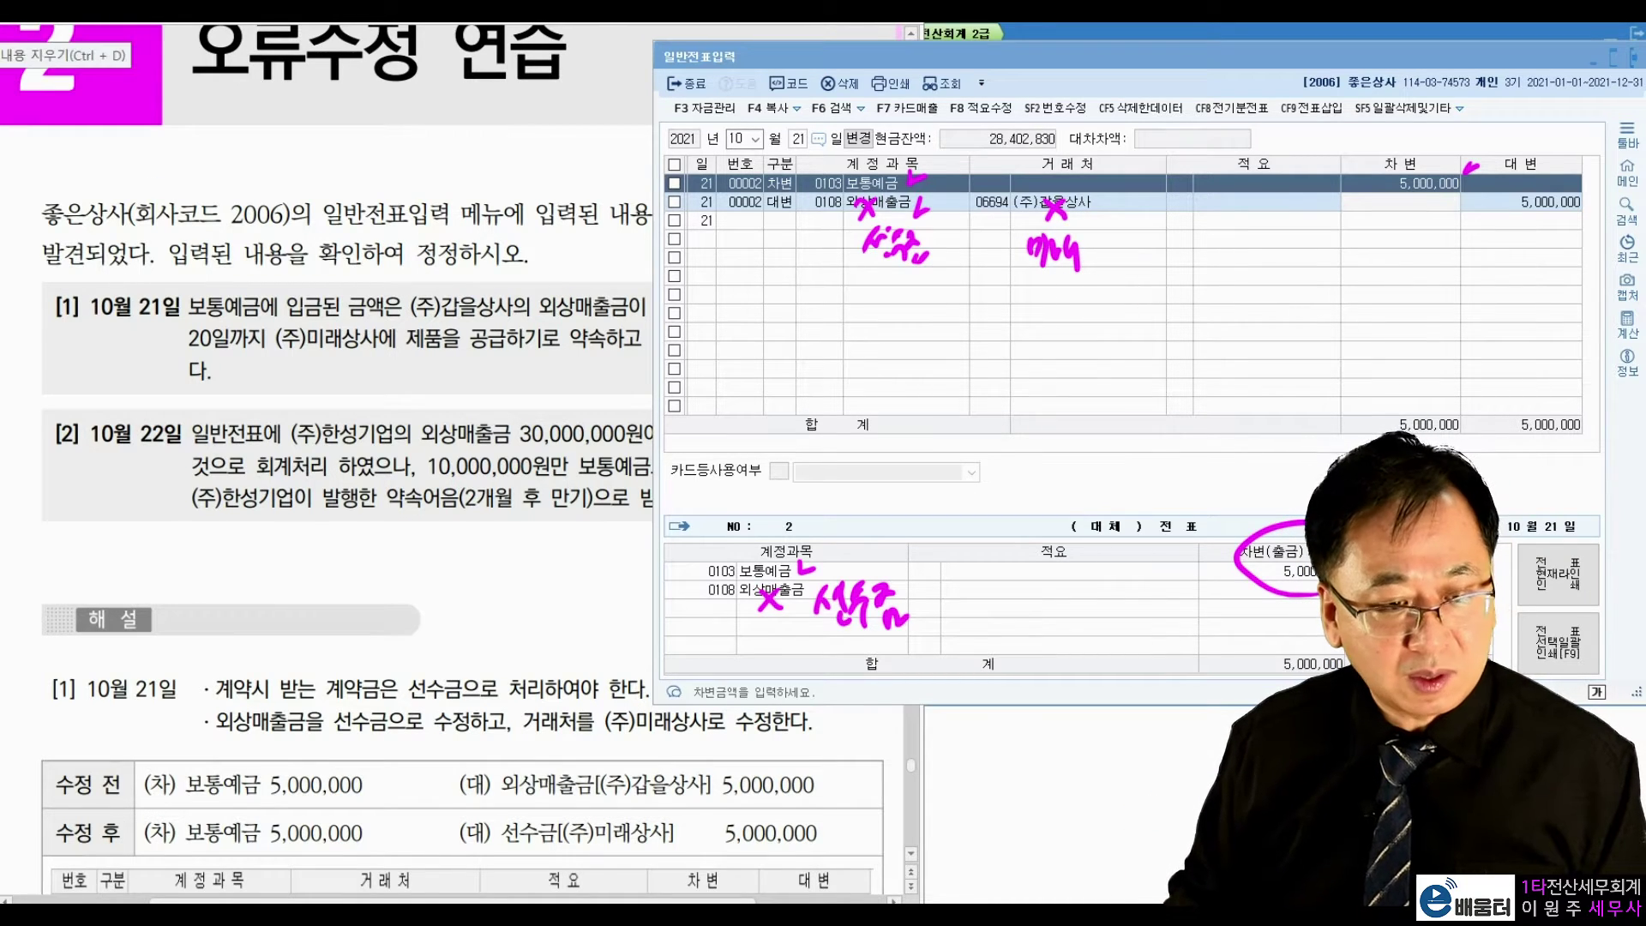
key("Escape")
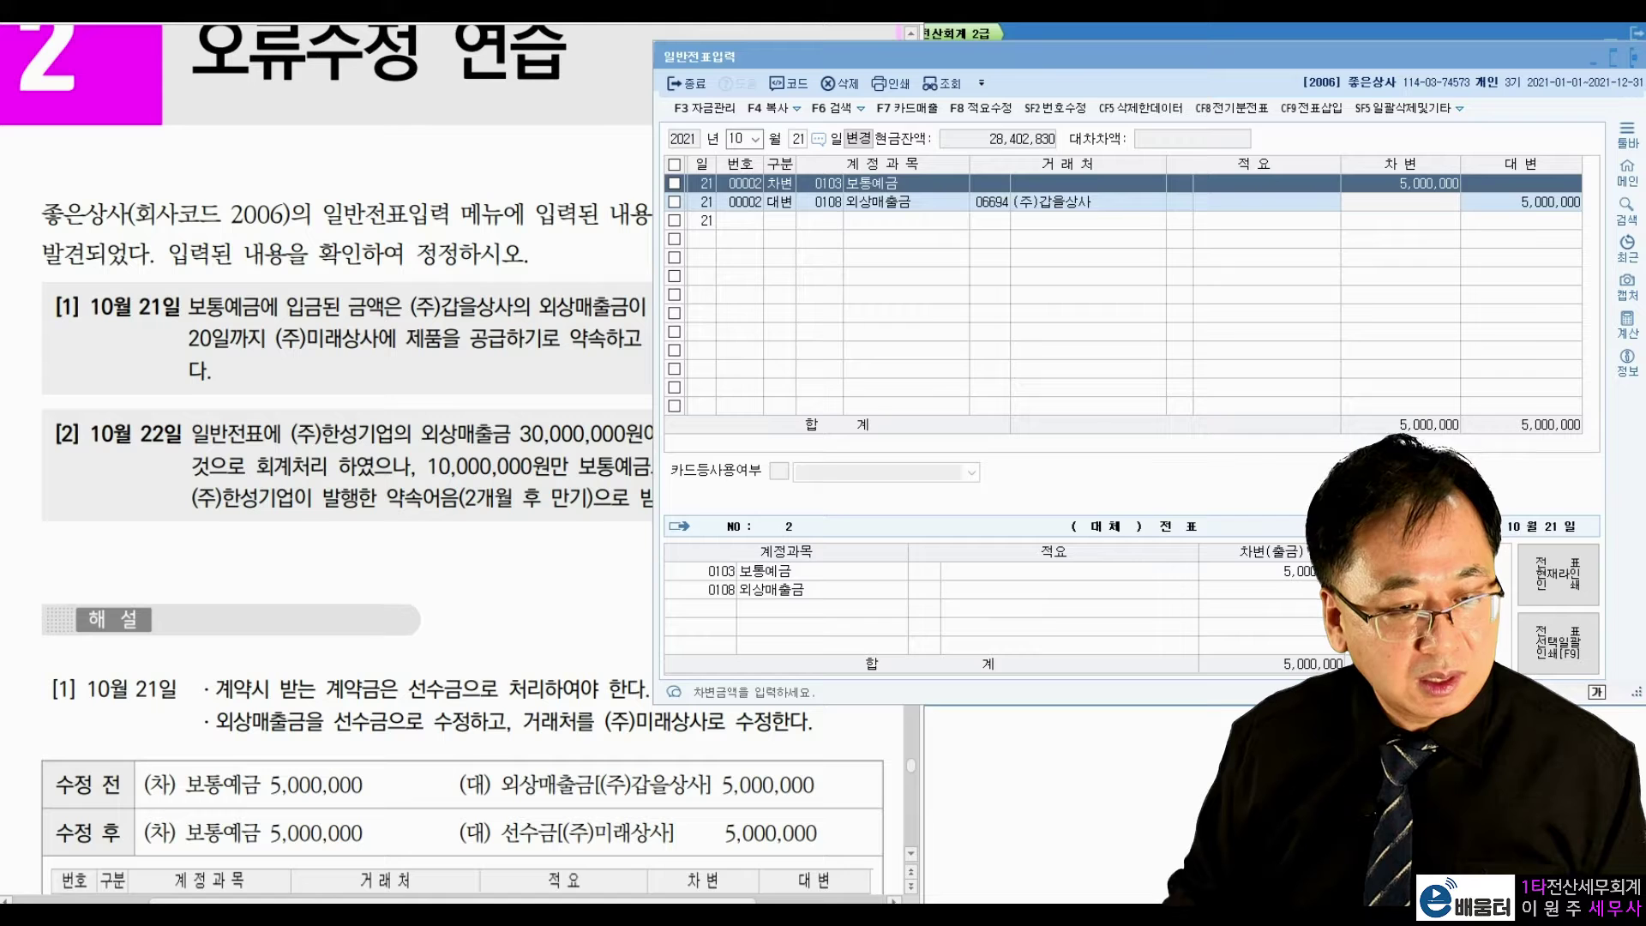
Step: Change the credit line's account from 외상매출금 to 0259 선수금 by searching for 선수
left_click(825, 203)
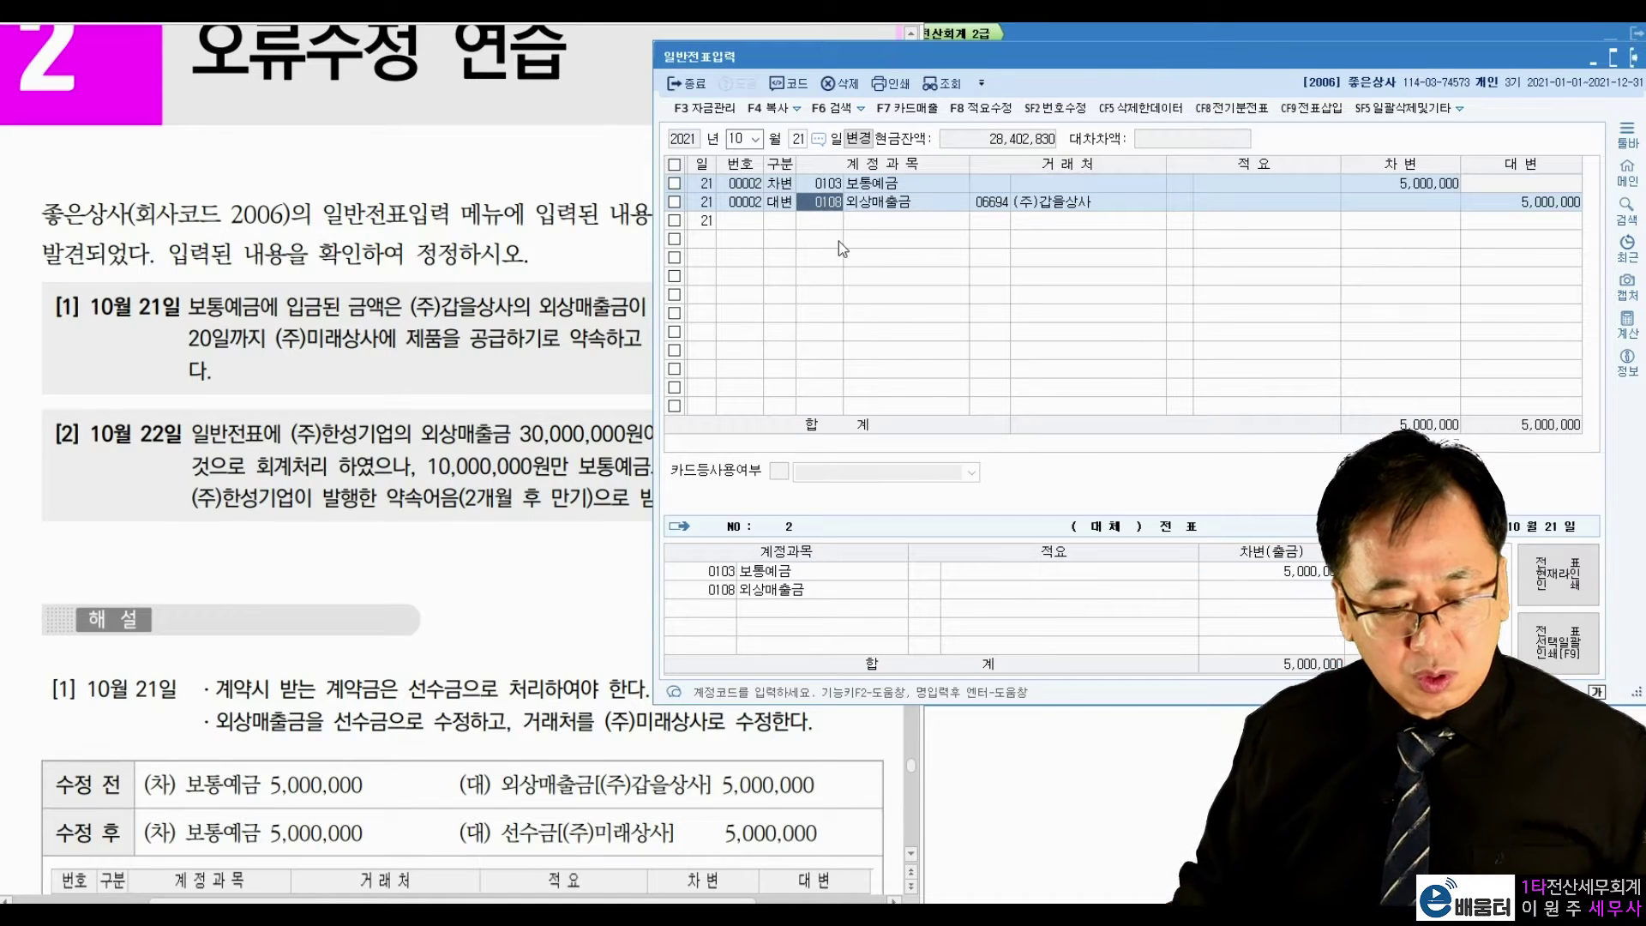
type("선")
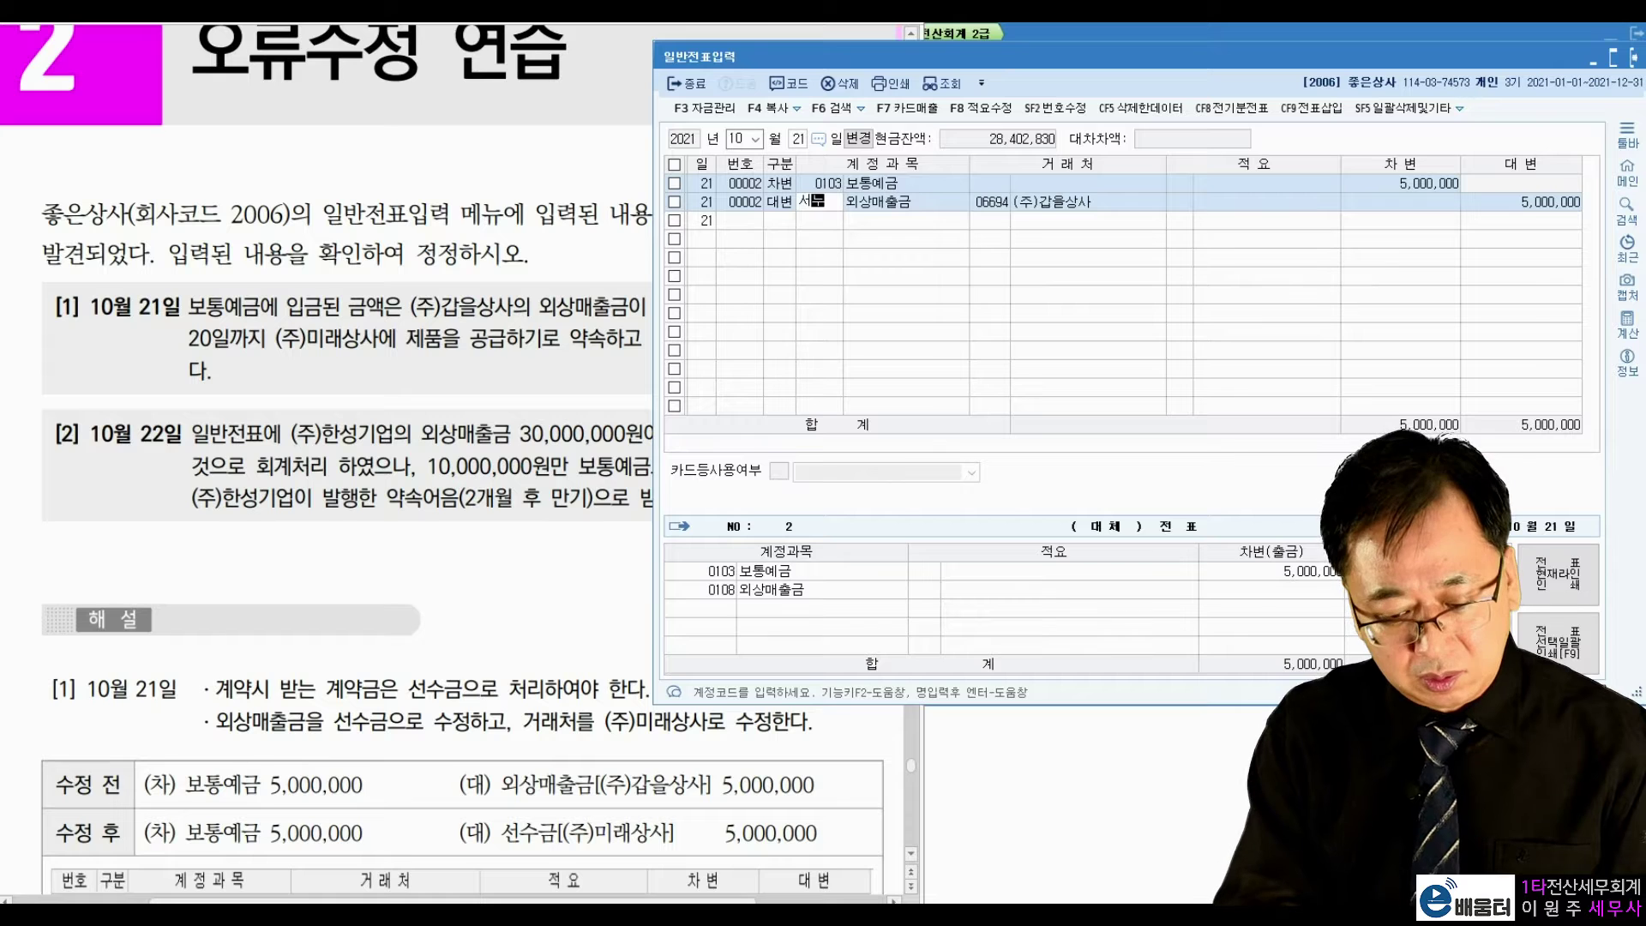
type("선수")
key("Return")
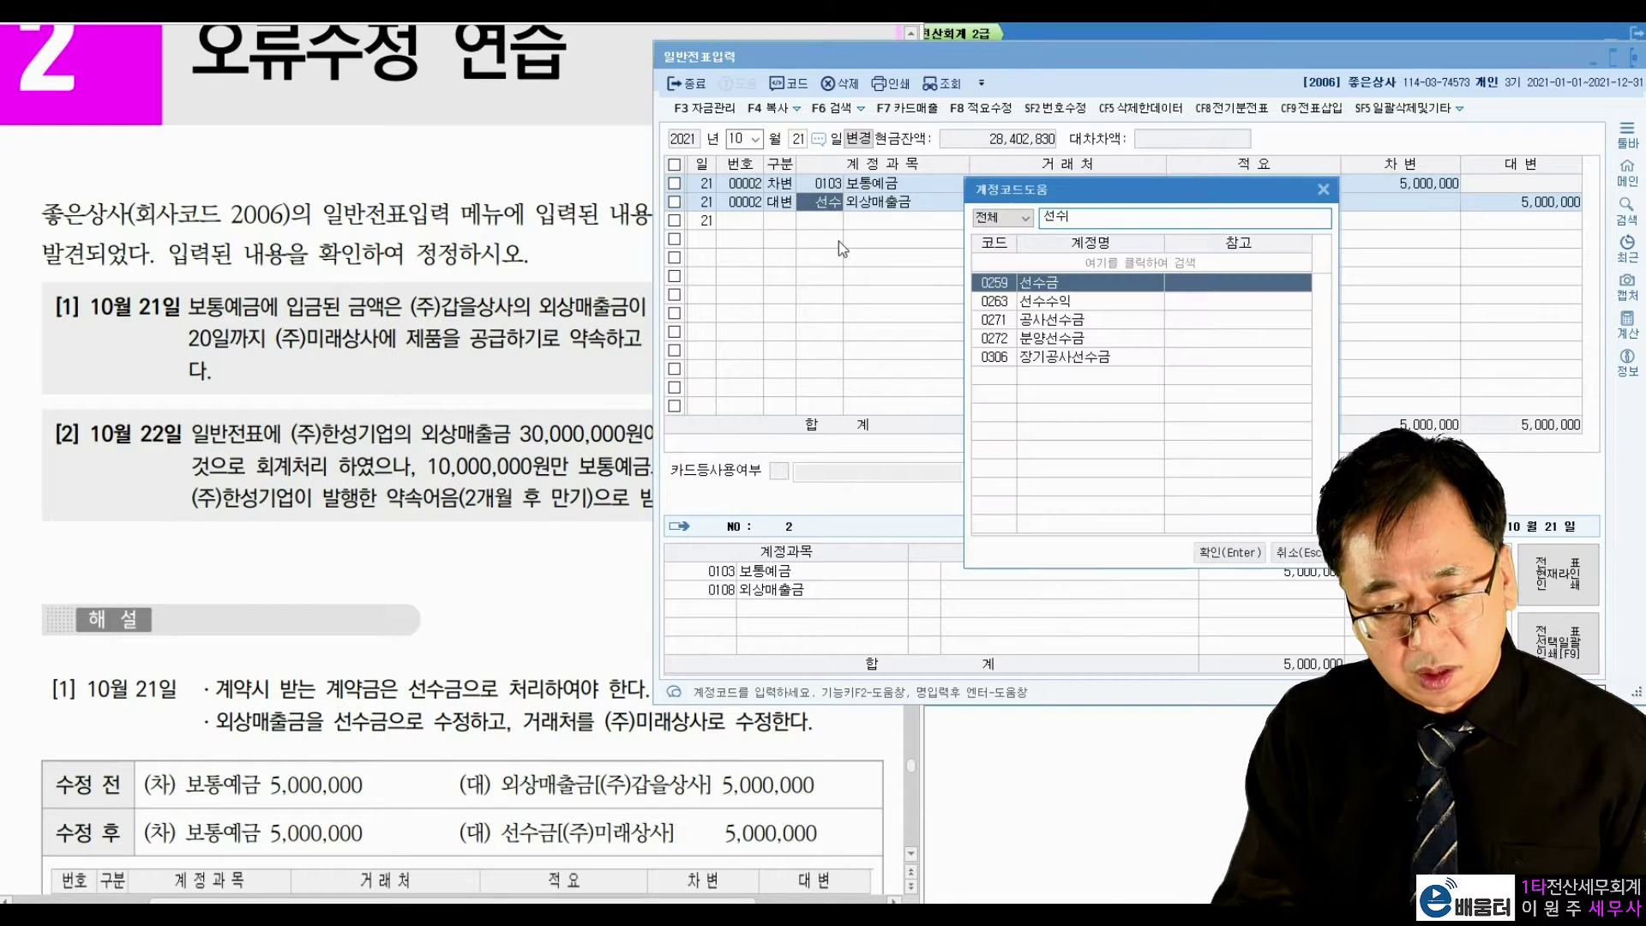
key("Return")
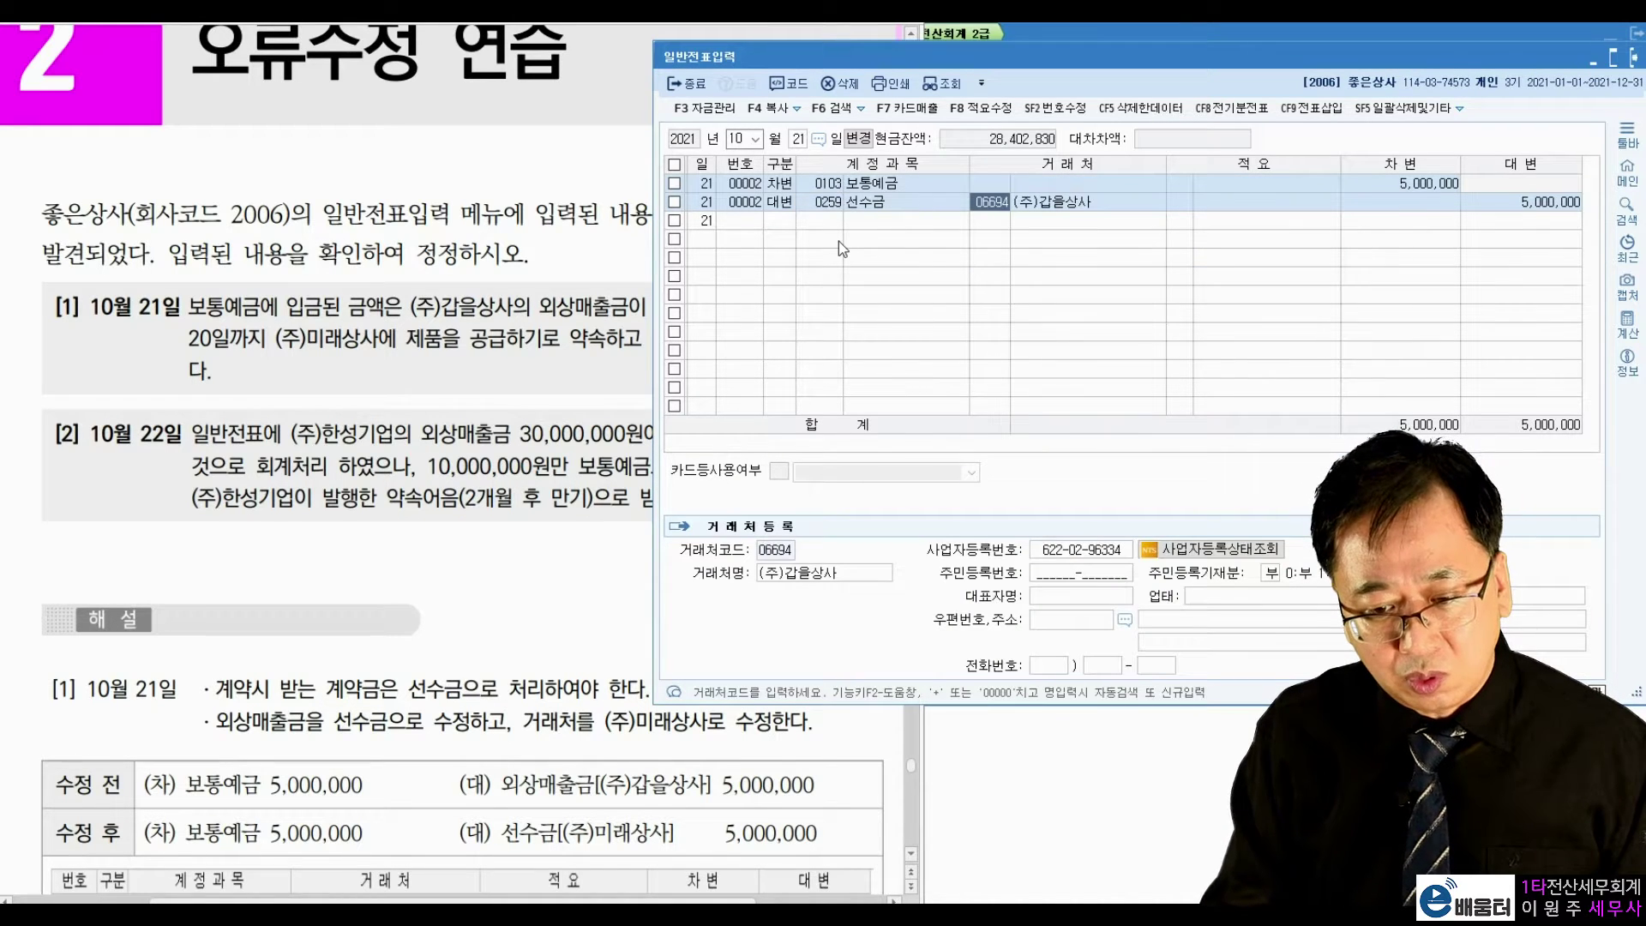
Step: Change the 선수금 line's trading partner to 06695 (주)미래상사 by searching for 미래
type("미래")
key("Return")
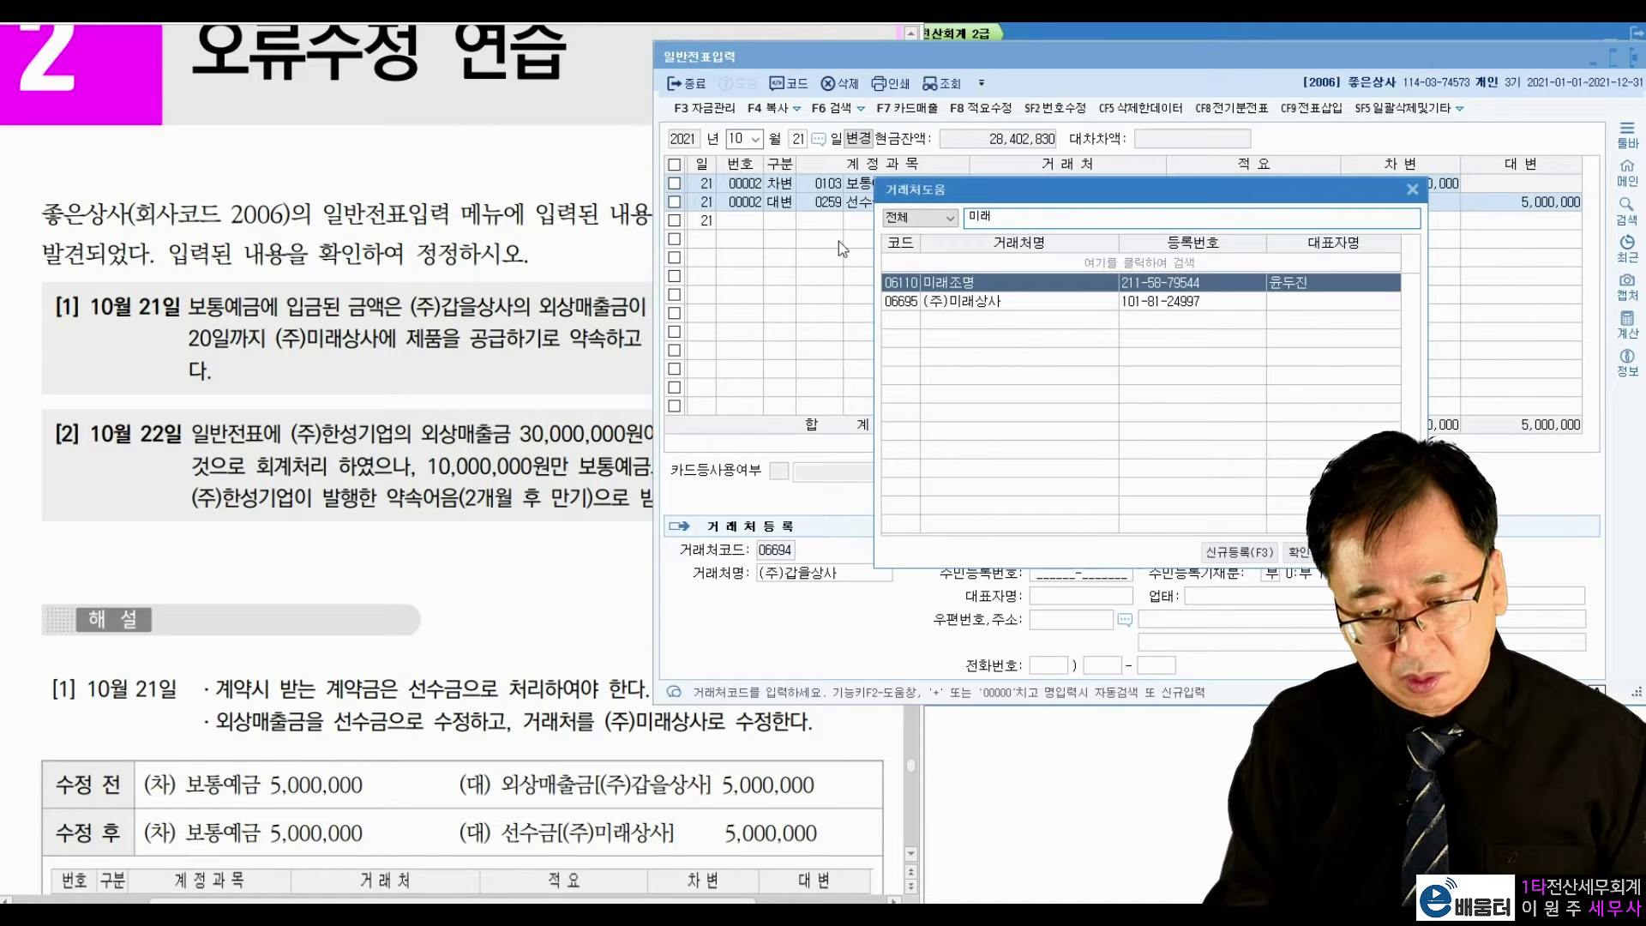
key("Down")
key("Return")
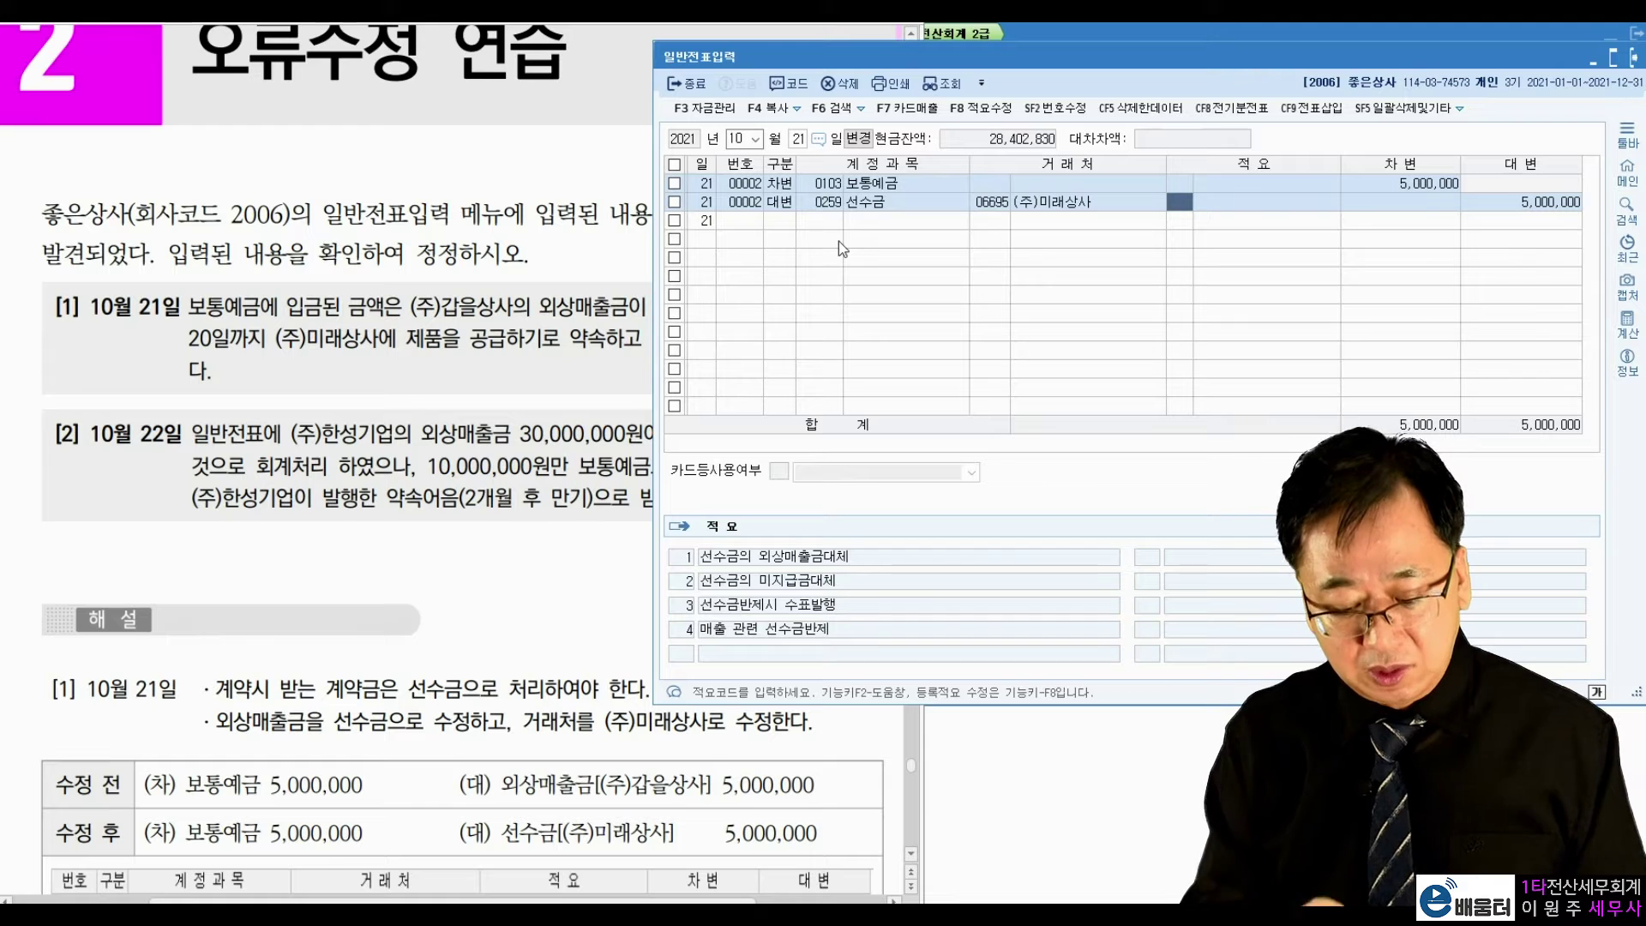
Step: Recheck the account and trading partner on the October 21 선수금 line
key("Left")
key("Left")
key("Left")
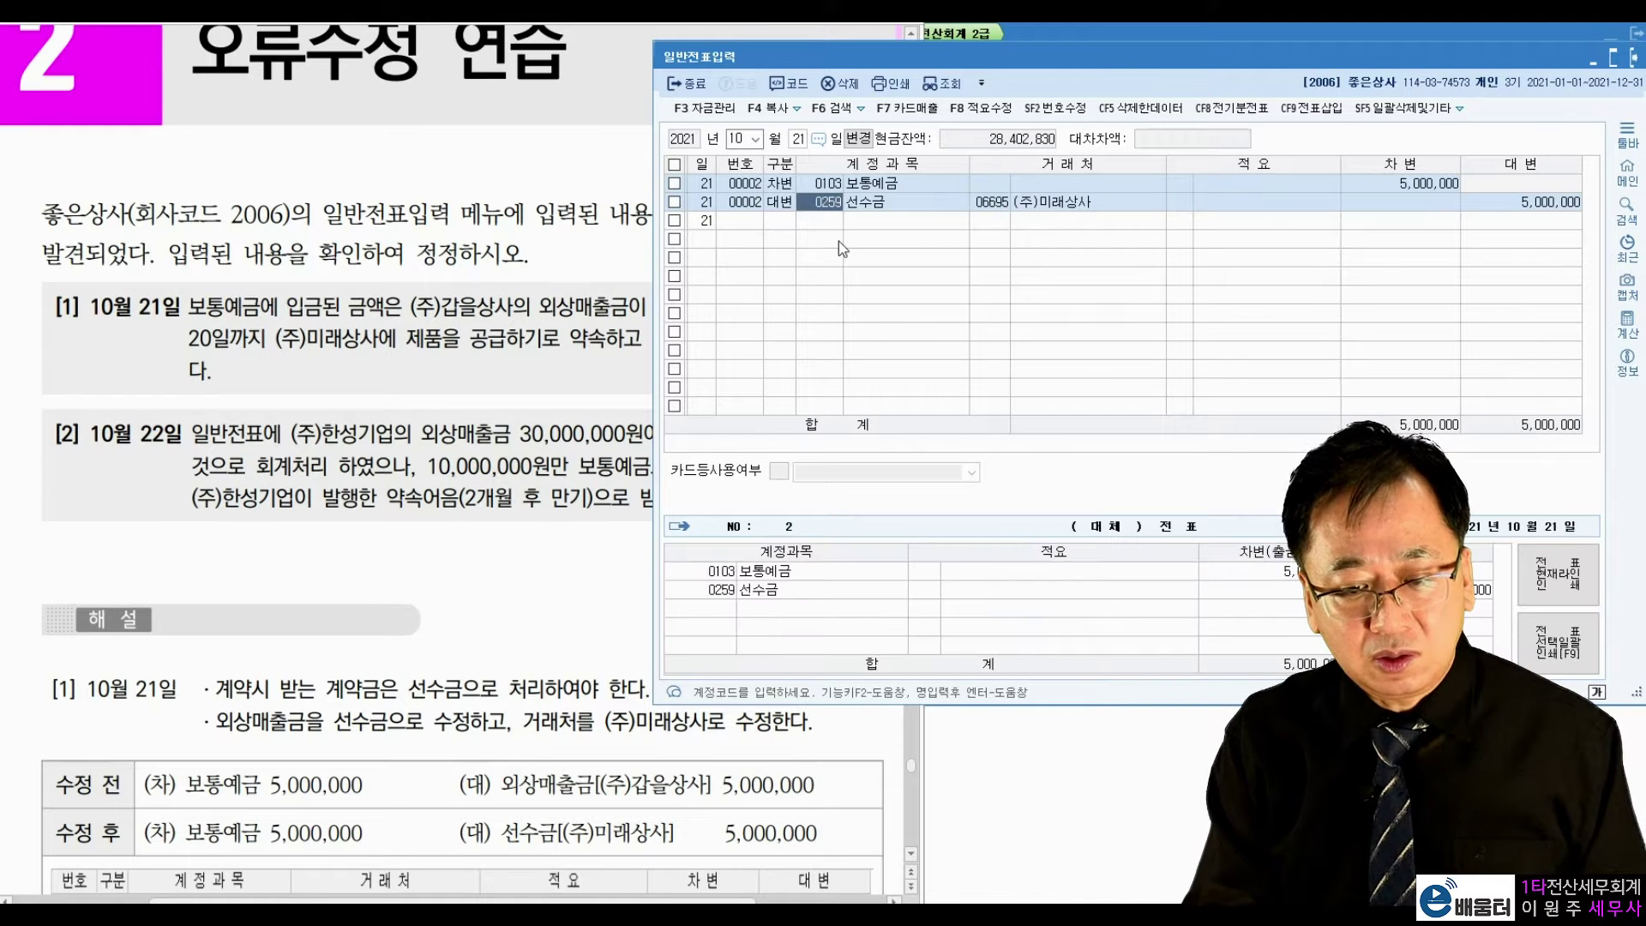
key("Return")
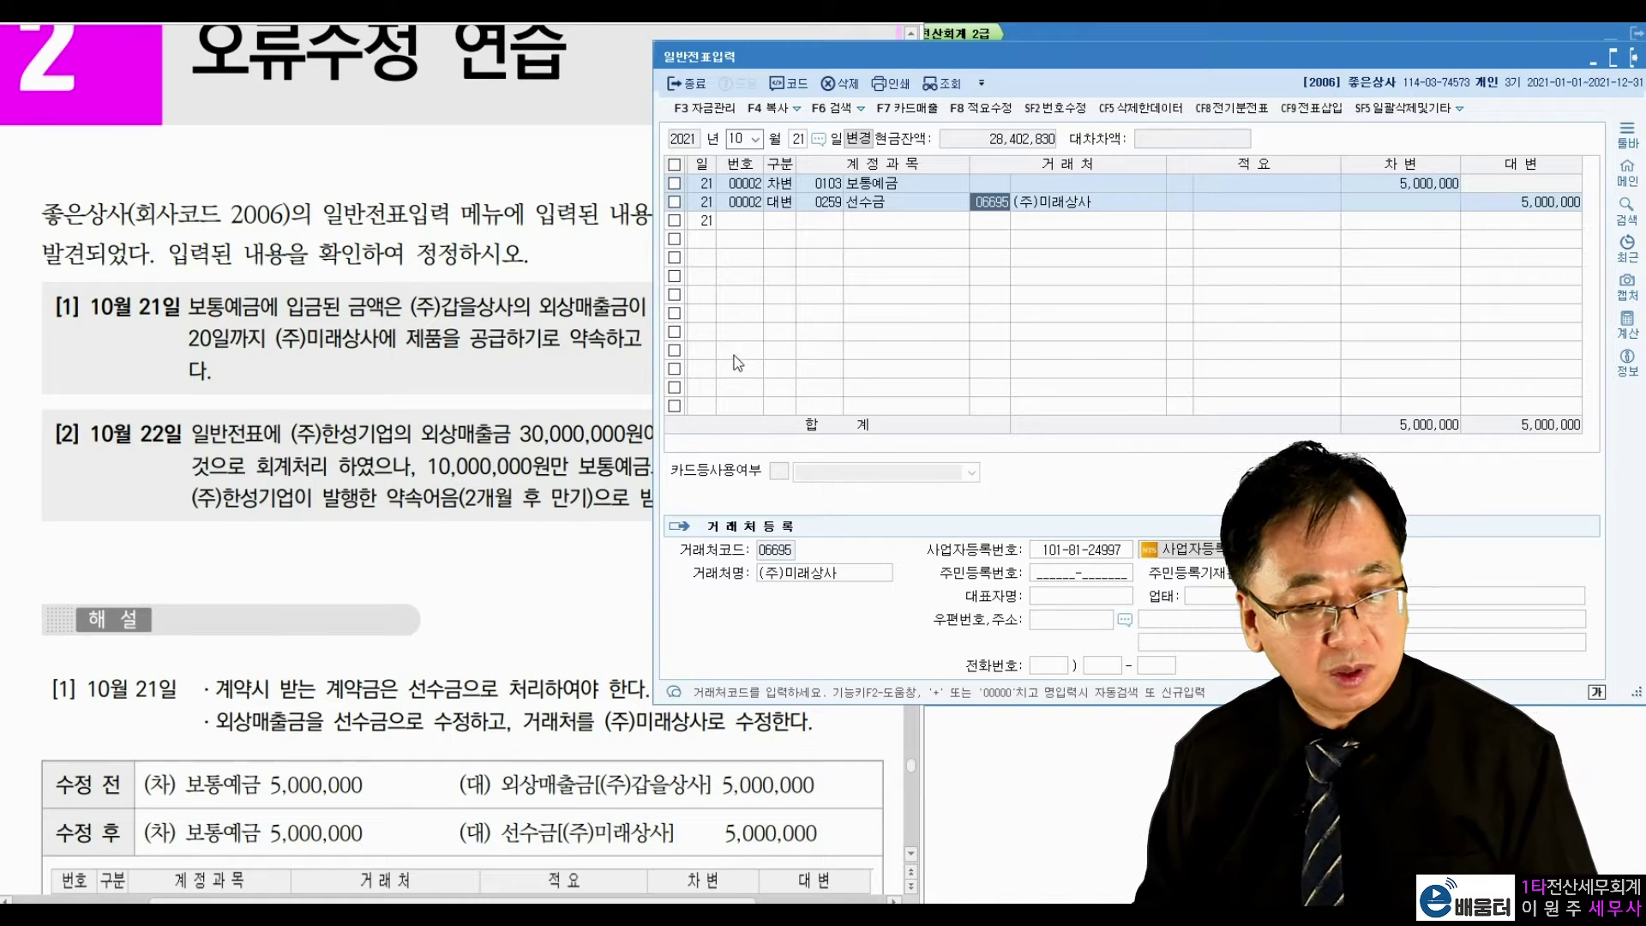
Step: Load the October 22 general voucher and check its debit and credit amounts
left_click(298, 494)
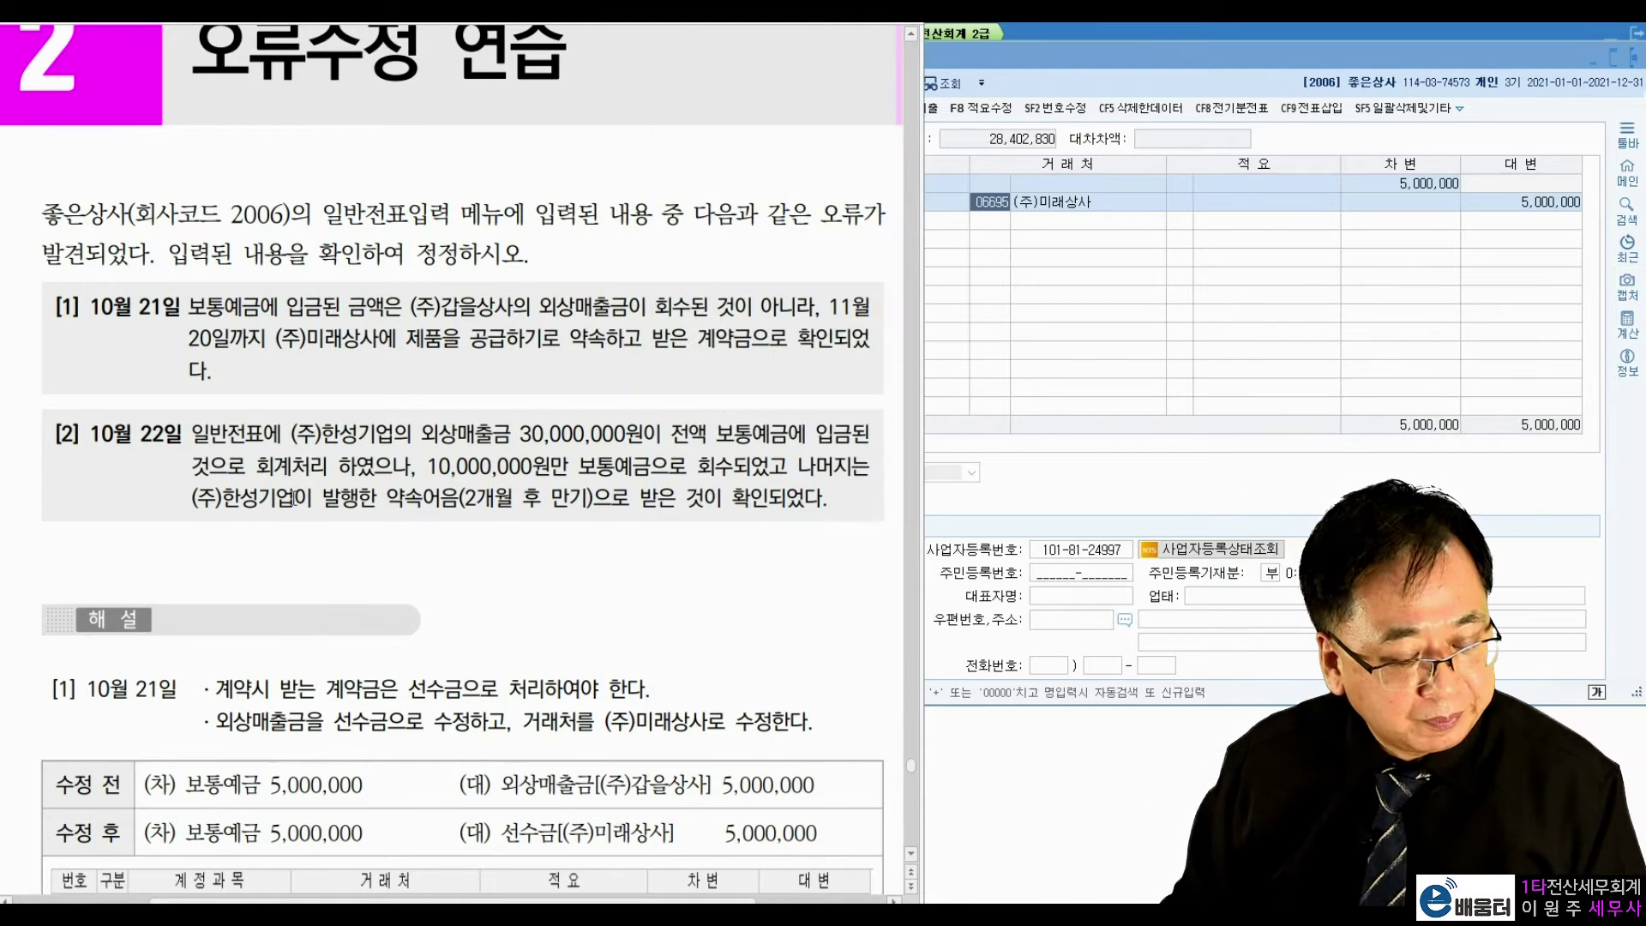
left_click(1141, 375)
left_click(799, 141)
type("22")
key("Return")
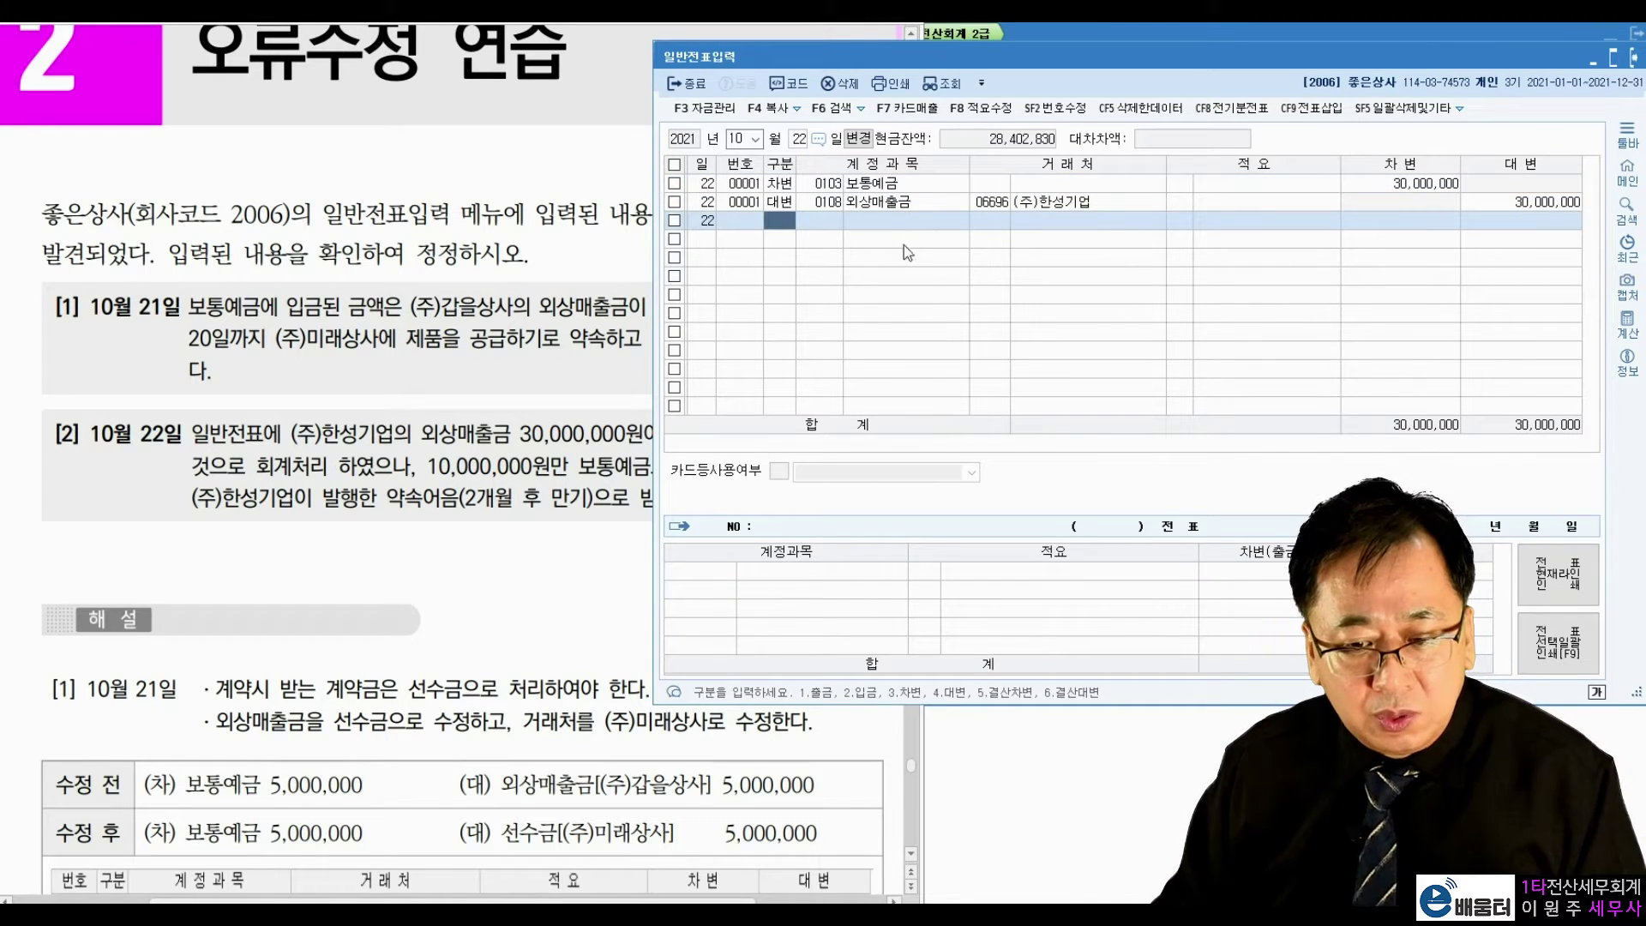
left_click(1396, 184)
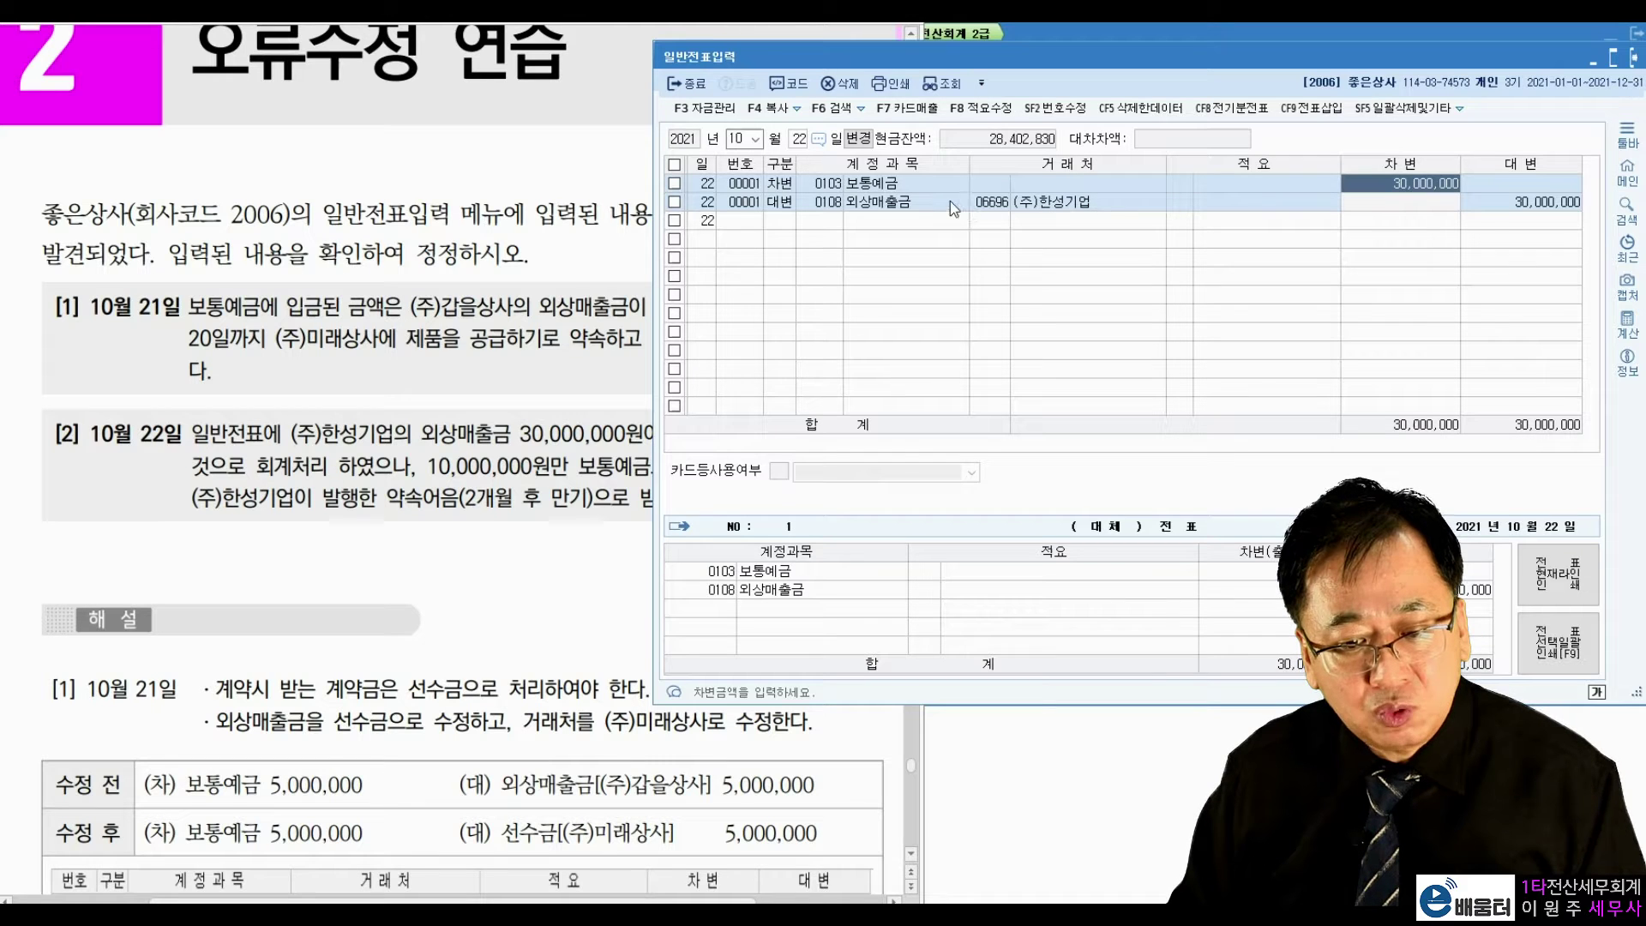
left_click(1500, 204)
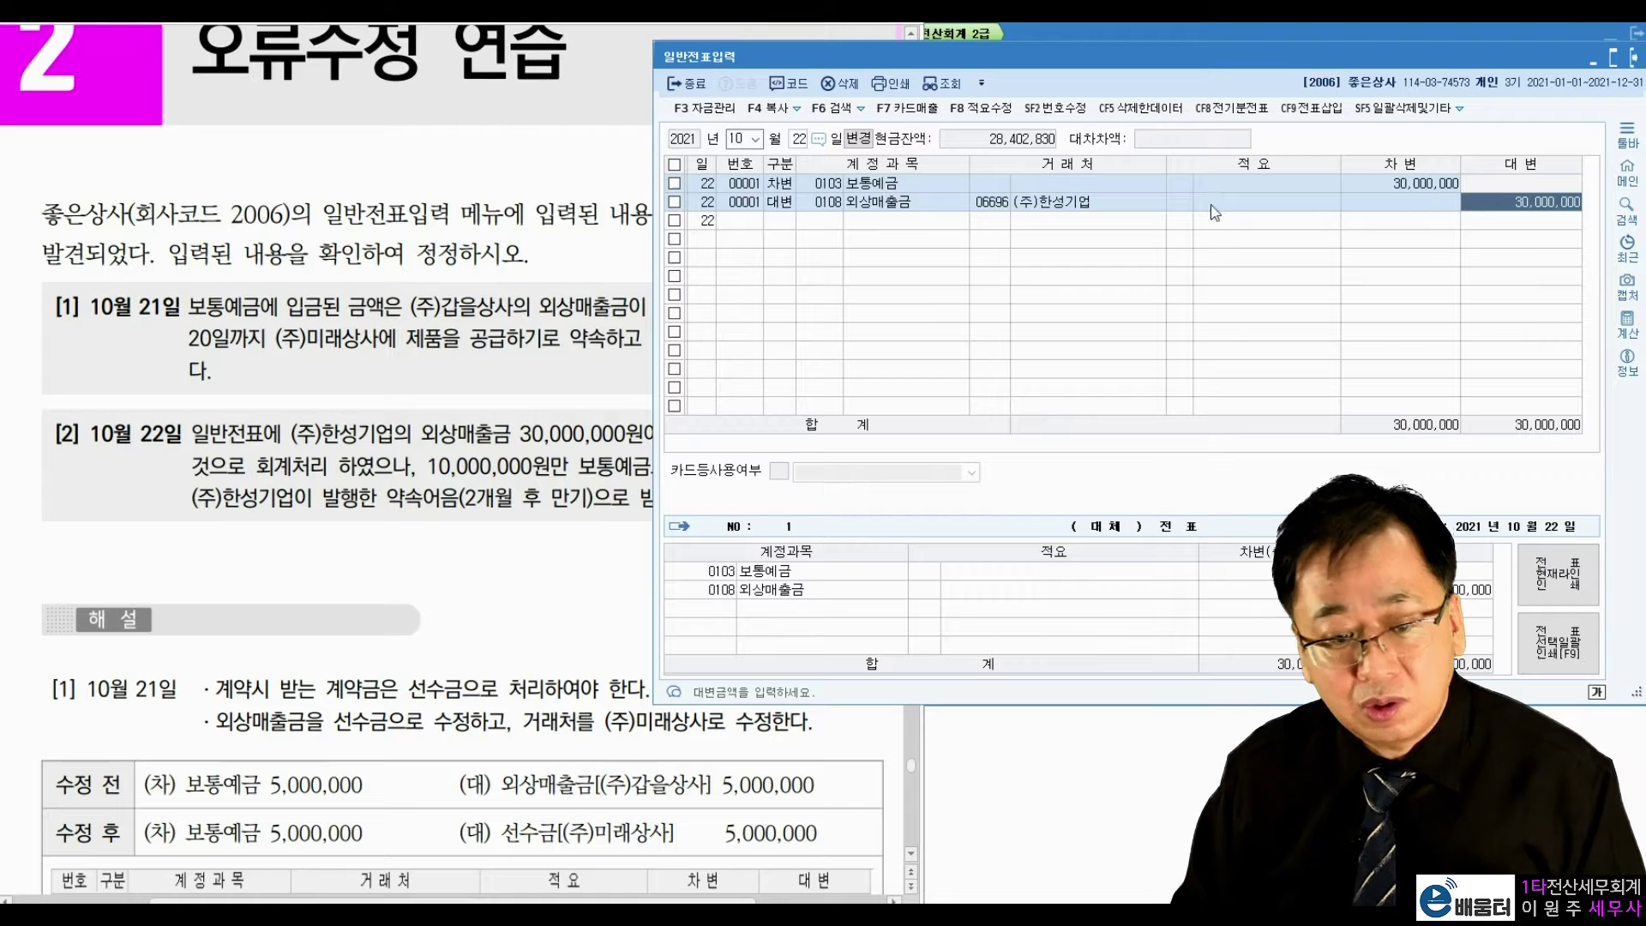
Step: Annotate exercise [2]'s 10,000,000 received in 보통예금 and the remainder received as a promissory note from (주)한성기업, and clear the marks
left_click(354, 440)
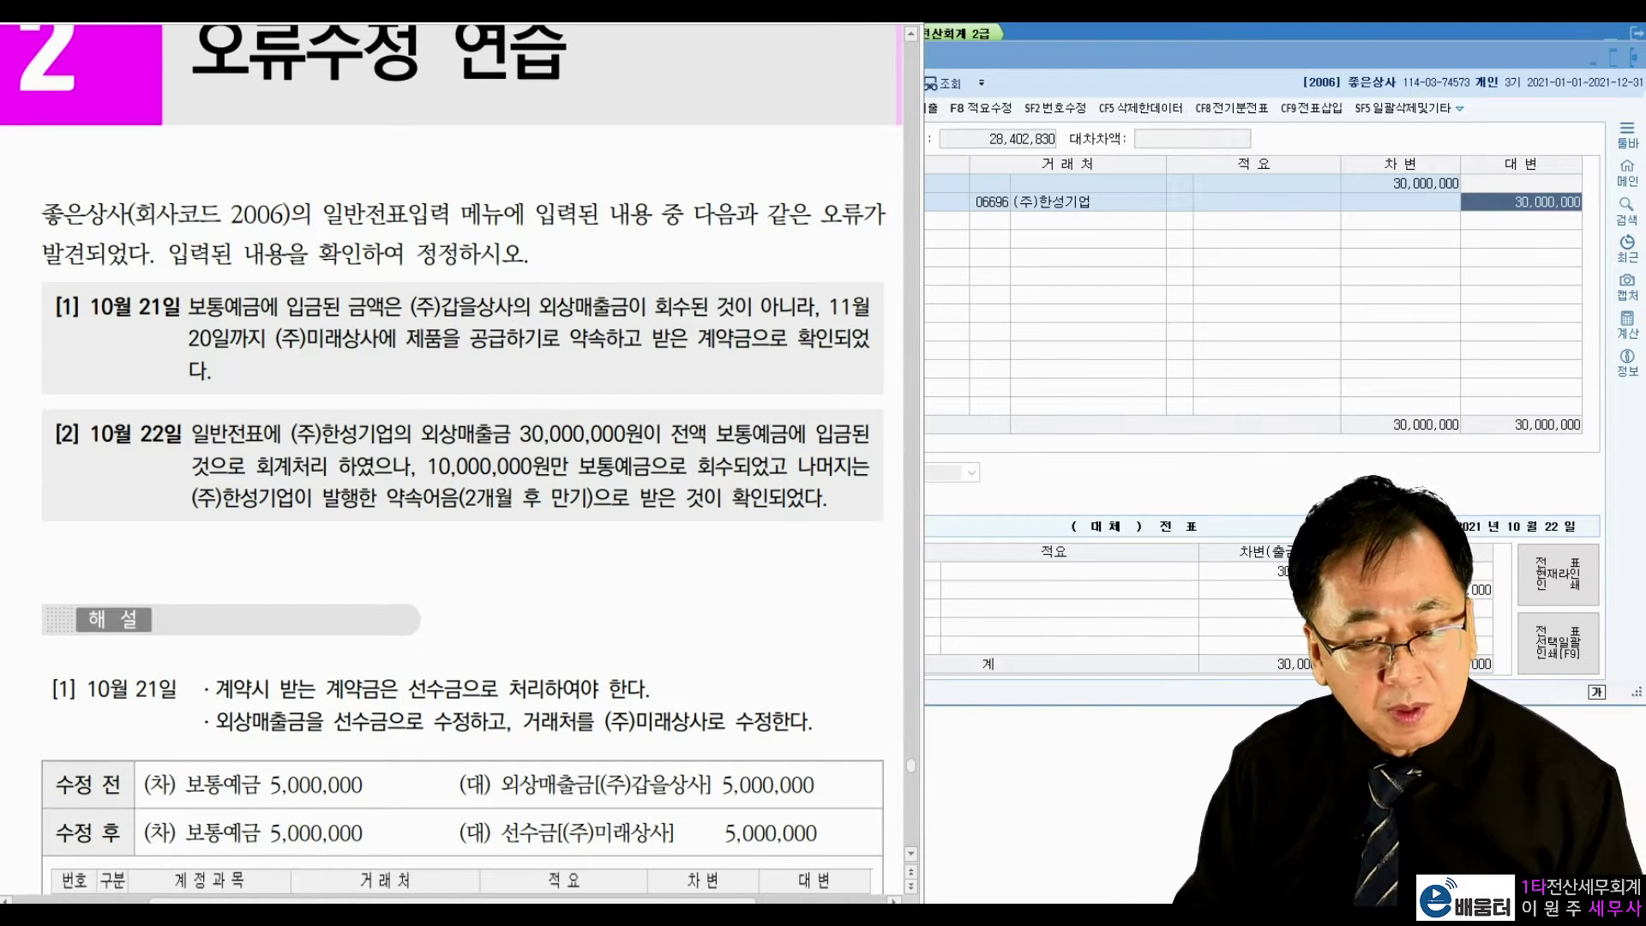
left_click_drag(553, 441, 542, 464)
left_click_drag(650, 451, 654, 475)
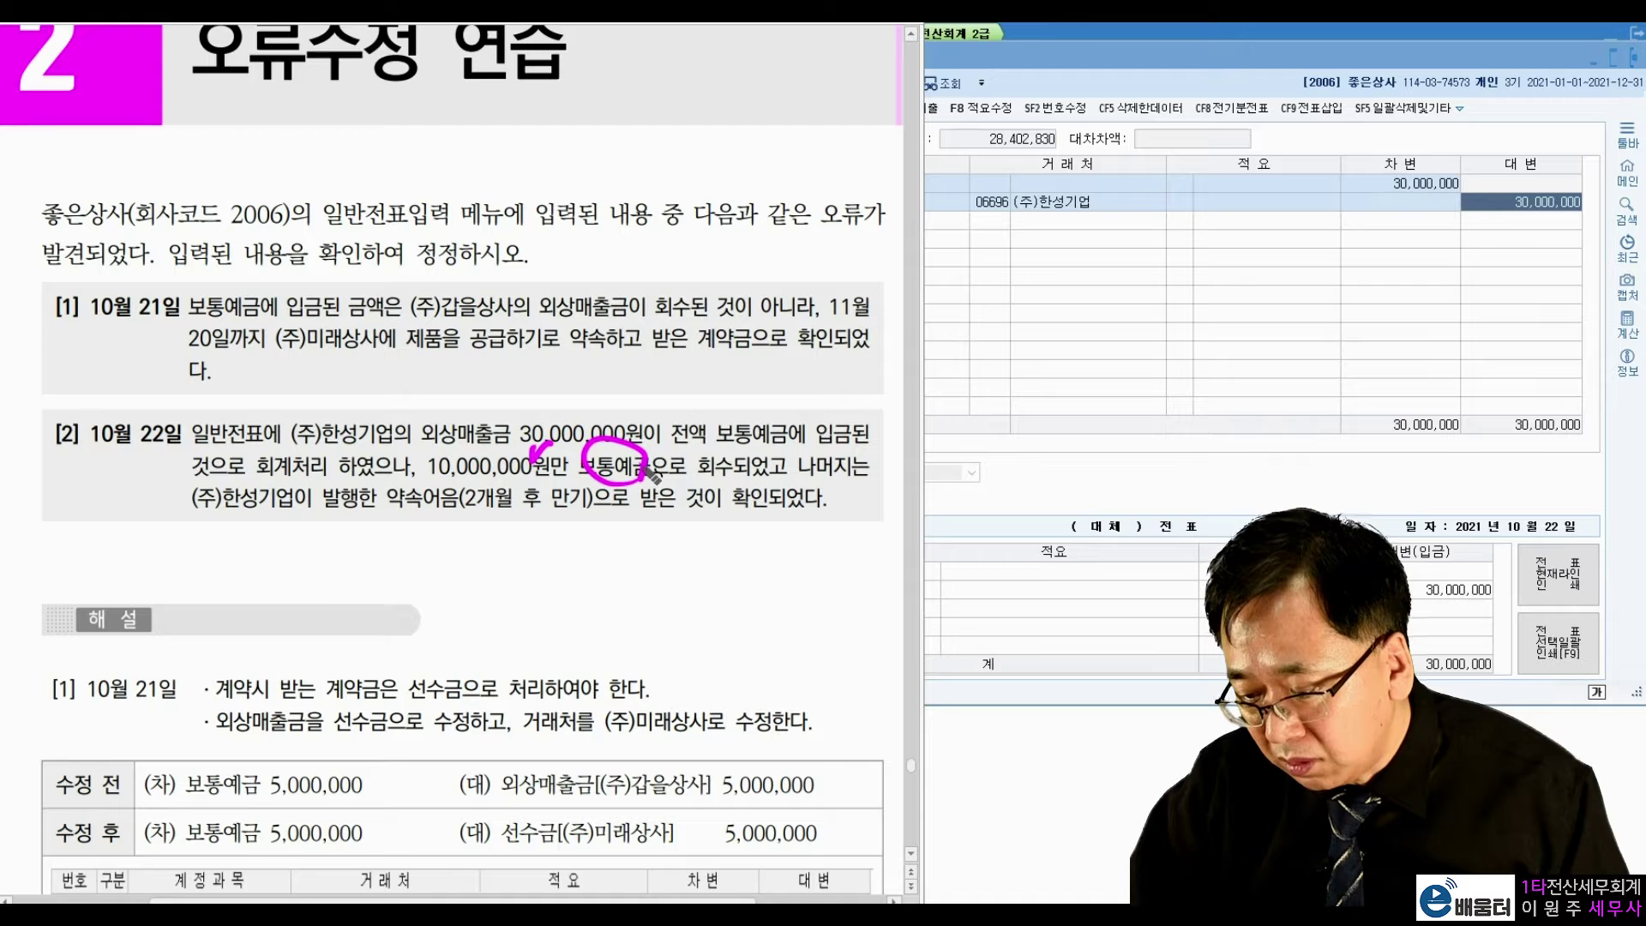
left_click_drag(238, 517, 450, 512)
left_click_drag(673, 513, 678, 520)
mouse_move(768, 491)
left_mouse_down()
mouse_move(737, 522)
mouse_move(770, 493)
left_mouse_up()
mouse_move(448, 513)
left_mouse_down()
mouse_move(447, 533)
mouse_move(501, 566)
mouse_move(513, 536)
mouse_move(519, 570)
mouse_move(549, 549)
mouse_move(544, 590)
left_mouse_up()
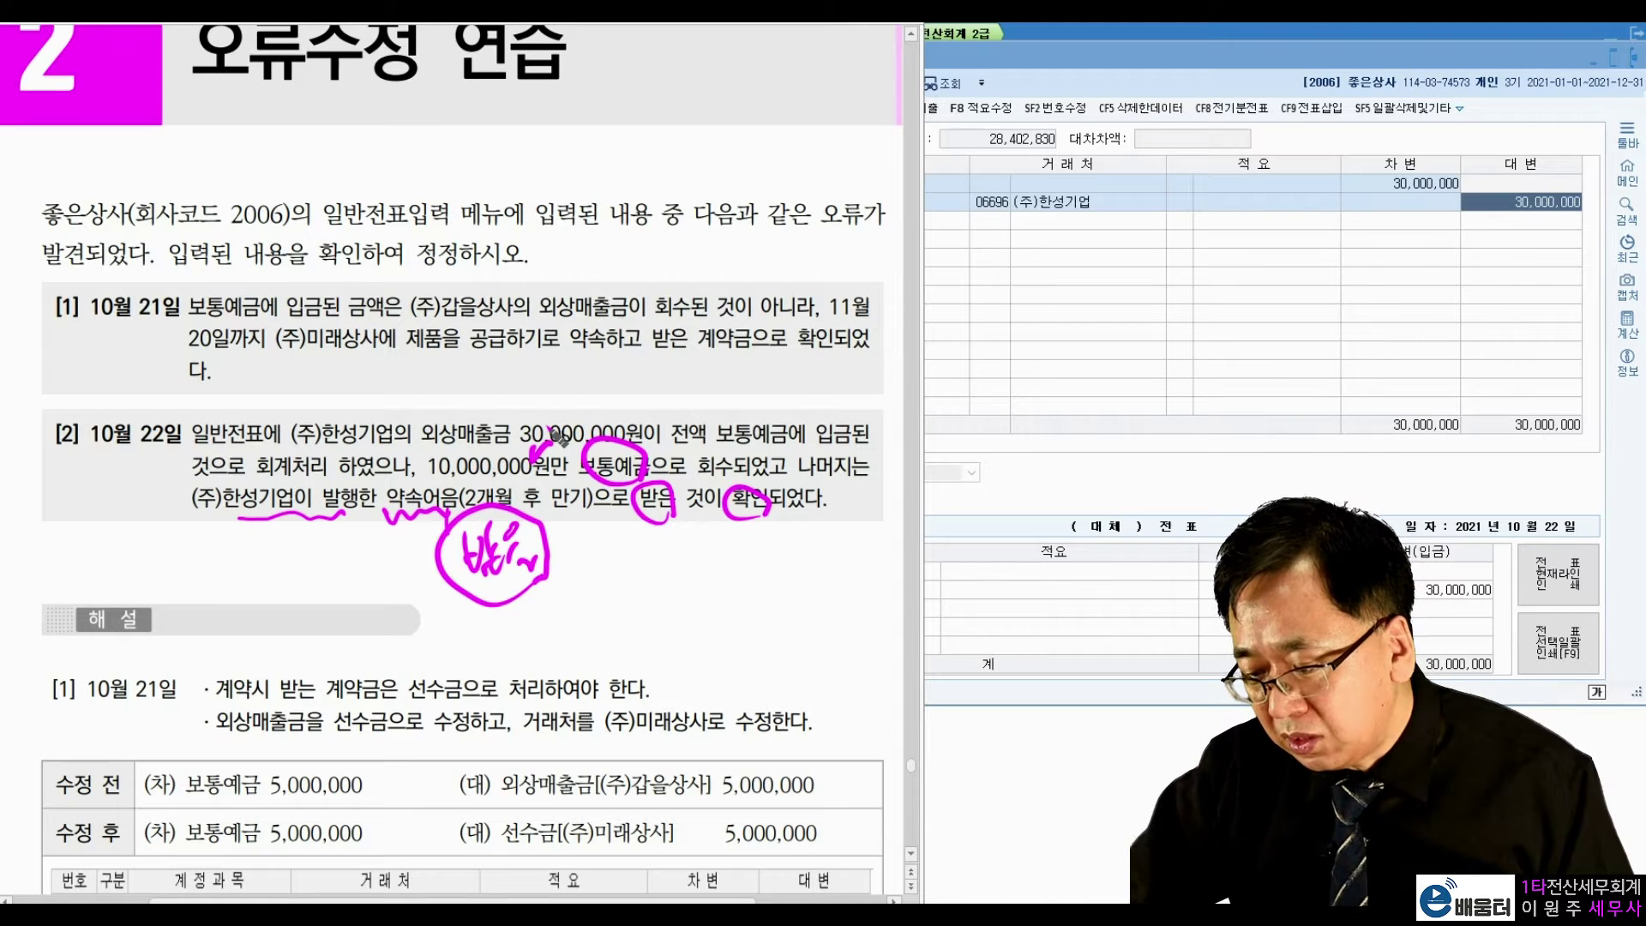
mouse_move(845, 491)
left_mouse_down()
mouse_move(810, 441)
mouse_move(802, 581)
mouse_move(849, 573)
mouse_move(854, 553)
left_mouse_up()
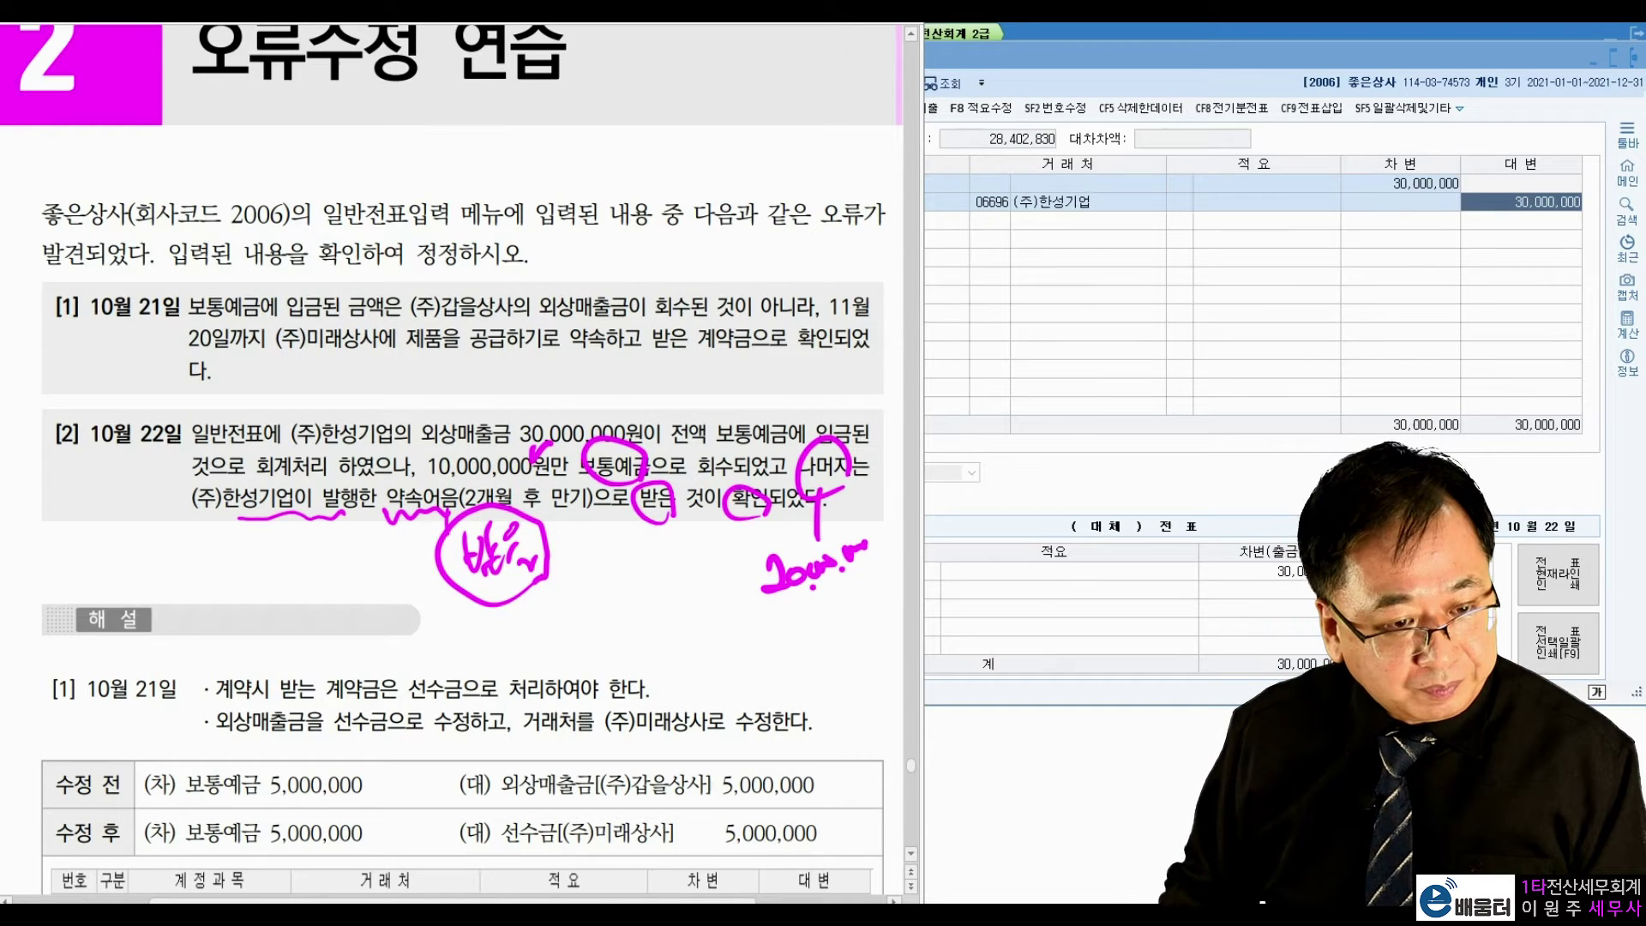
key("Escape")
Step: Set the debit amount of the October 22 보통예금 line to 10,000,000
left_click(1152, 510)
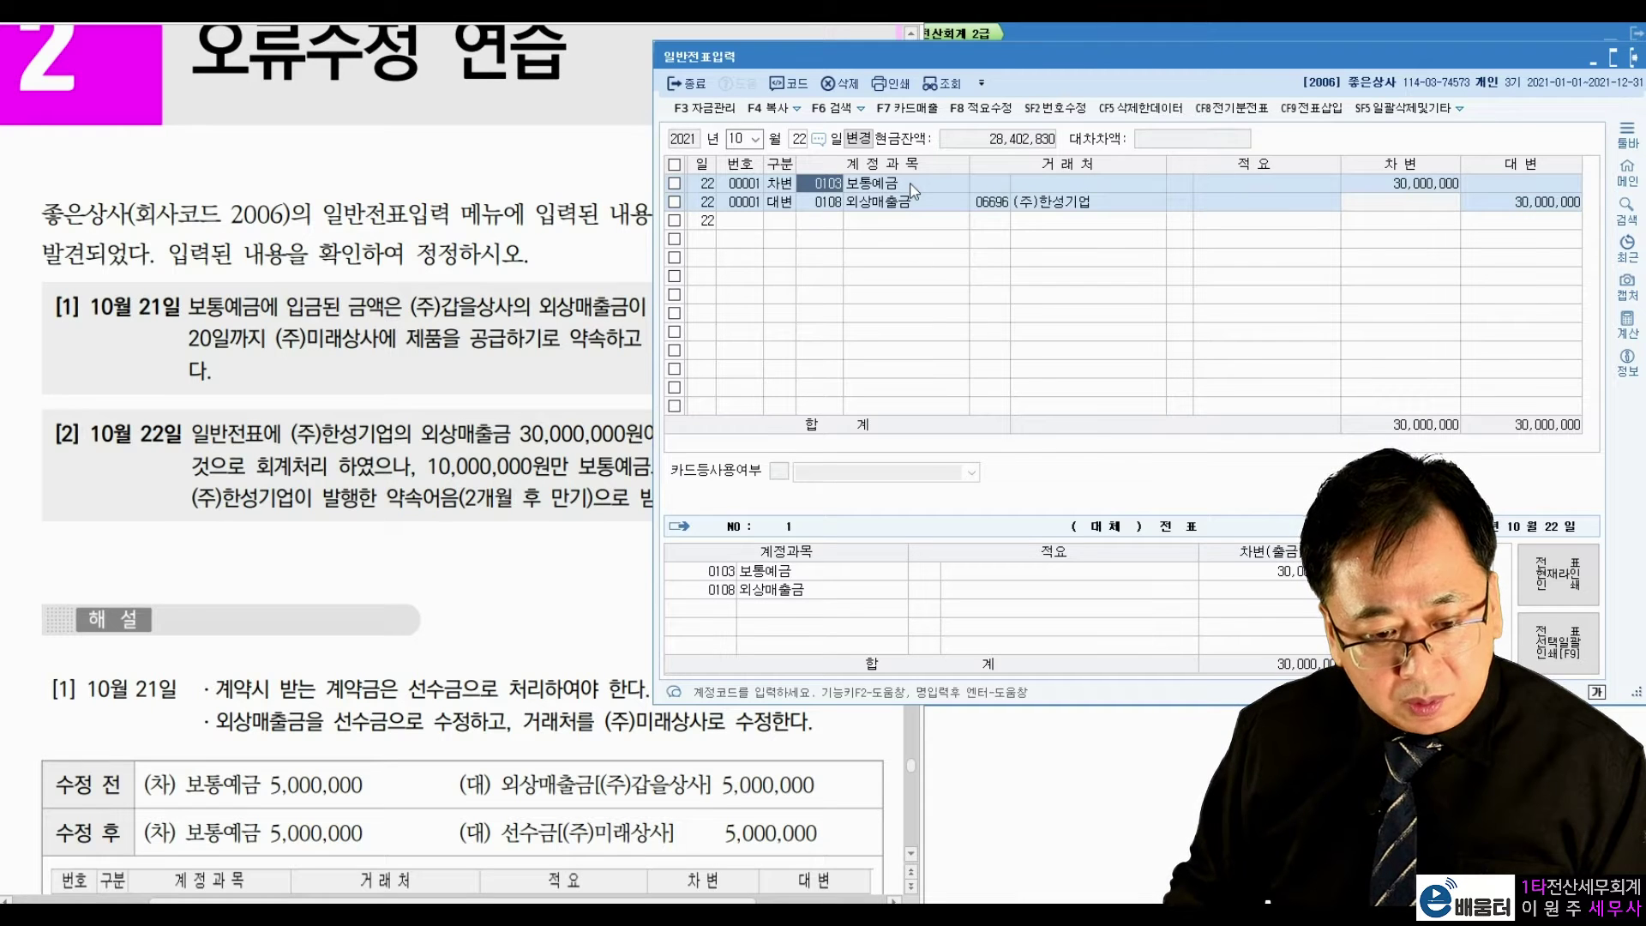
left_click(497, 476)
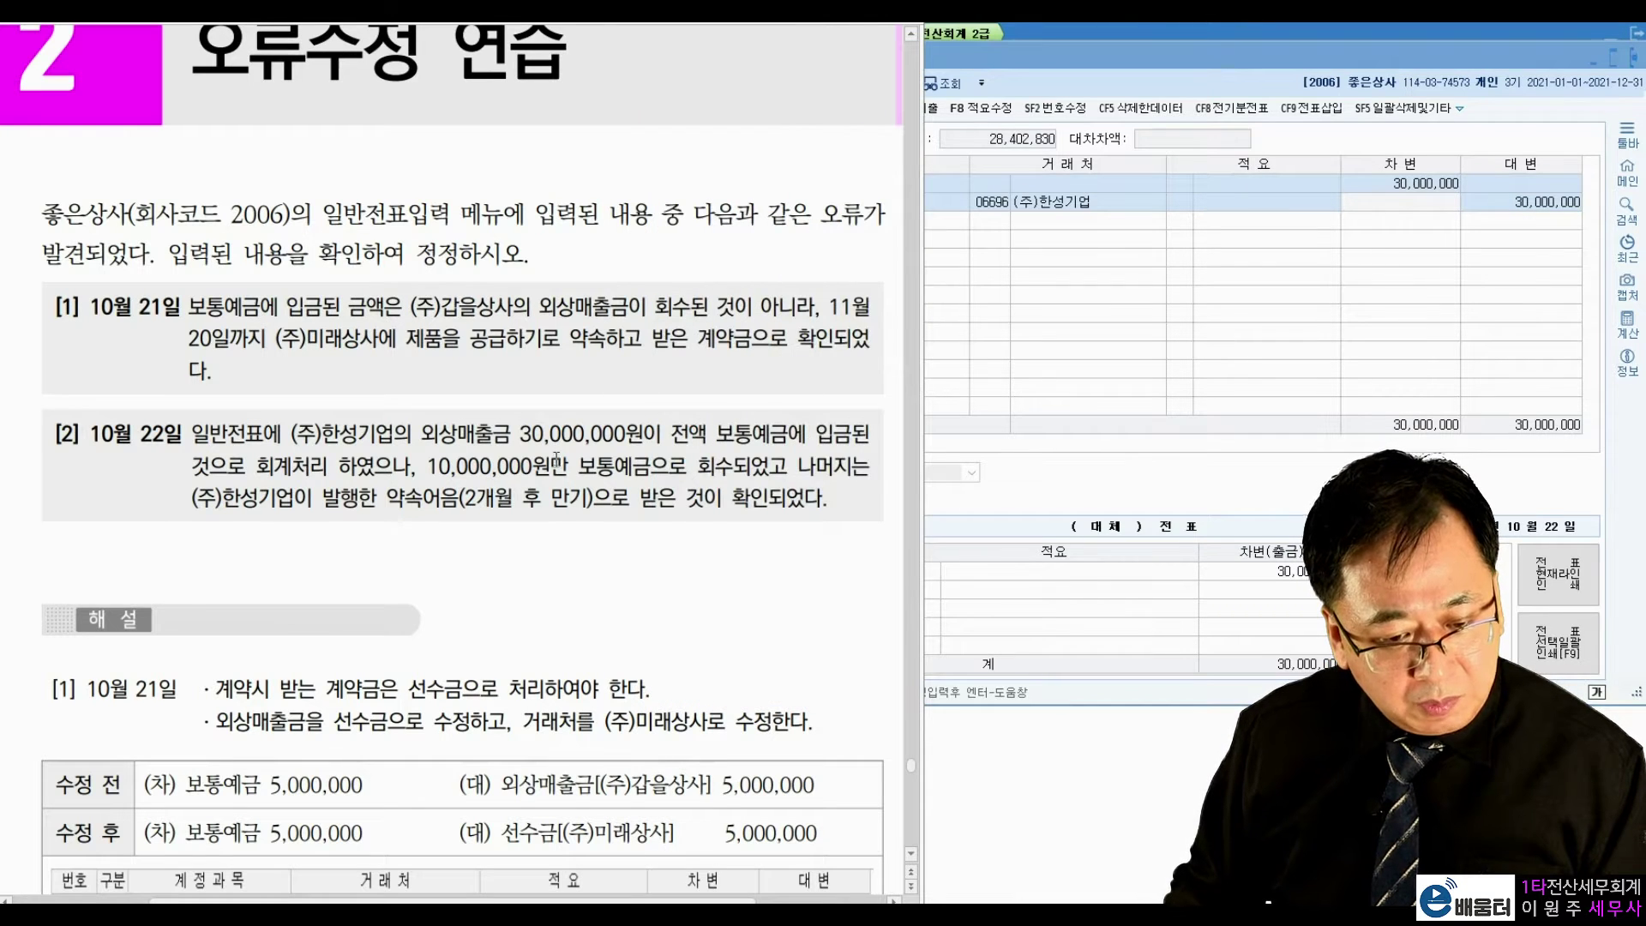
left_click(1037, 197)
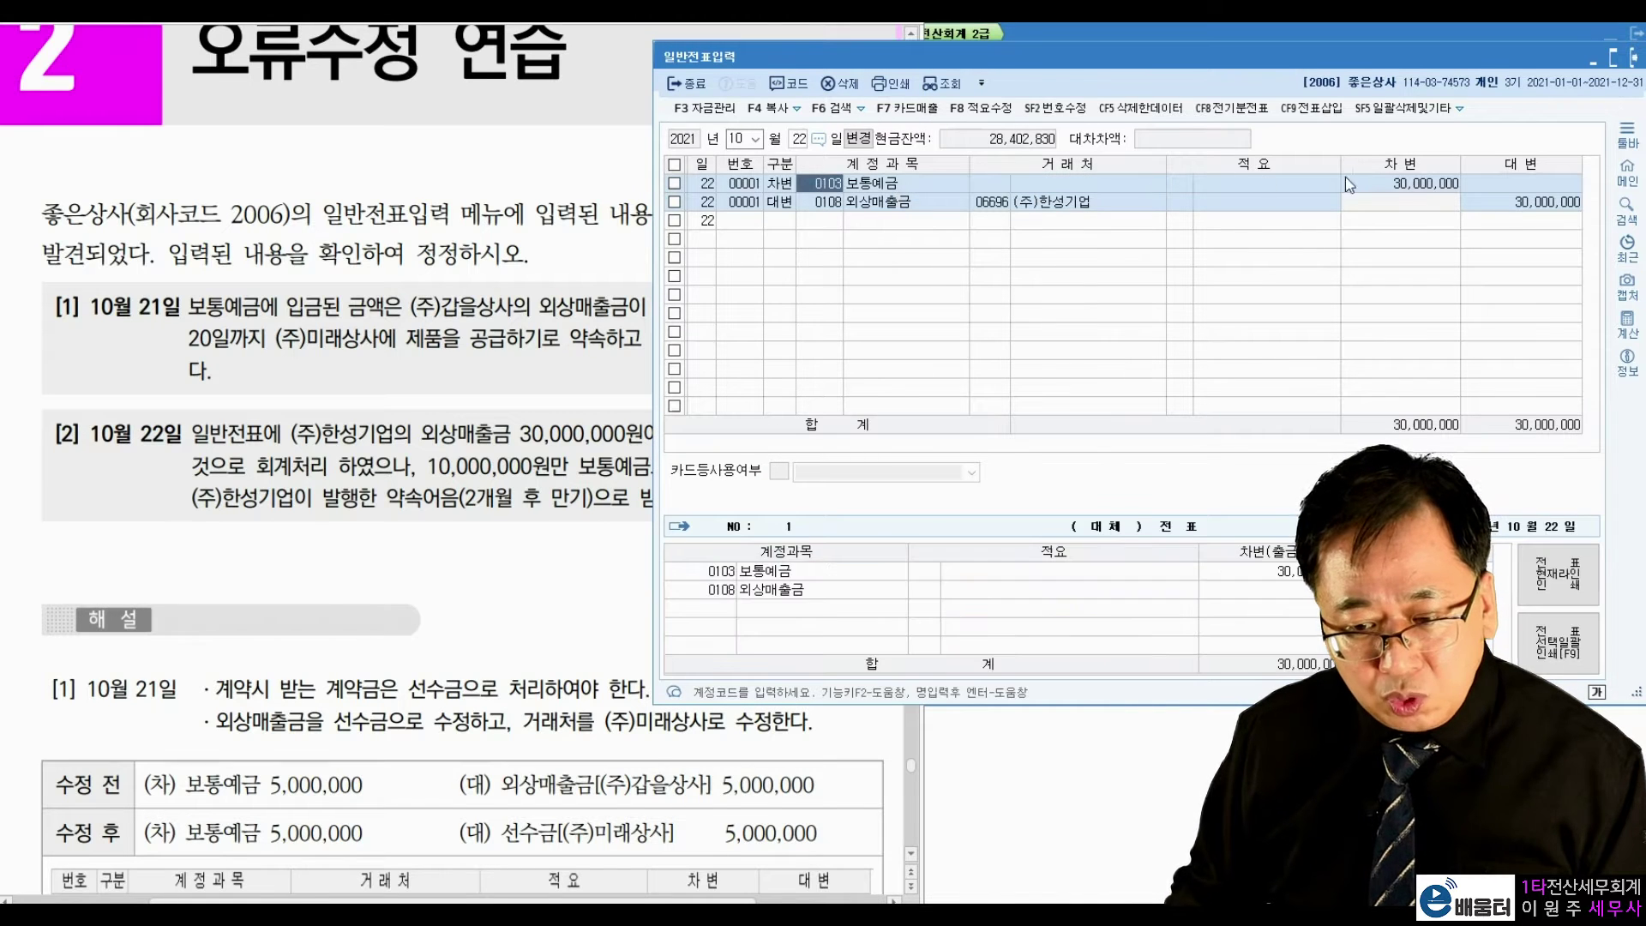
left_click(1398, 183)
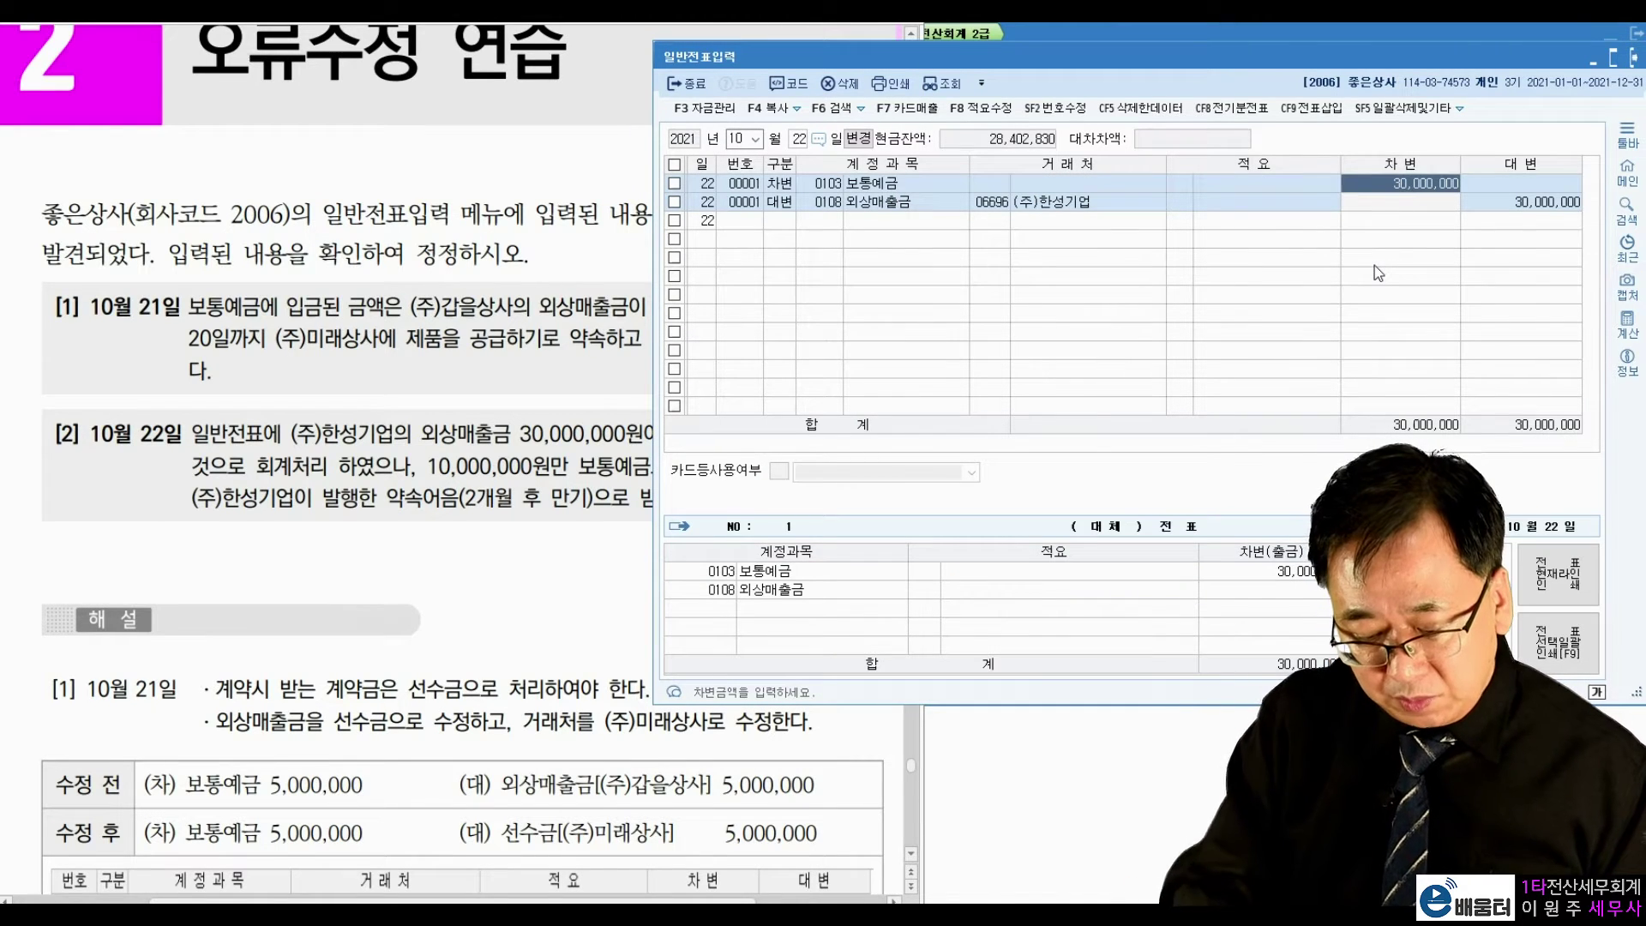
type("10000000")
key("Return")
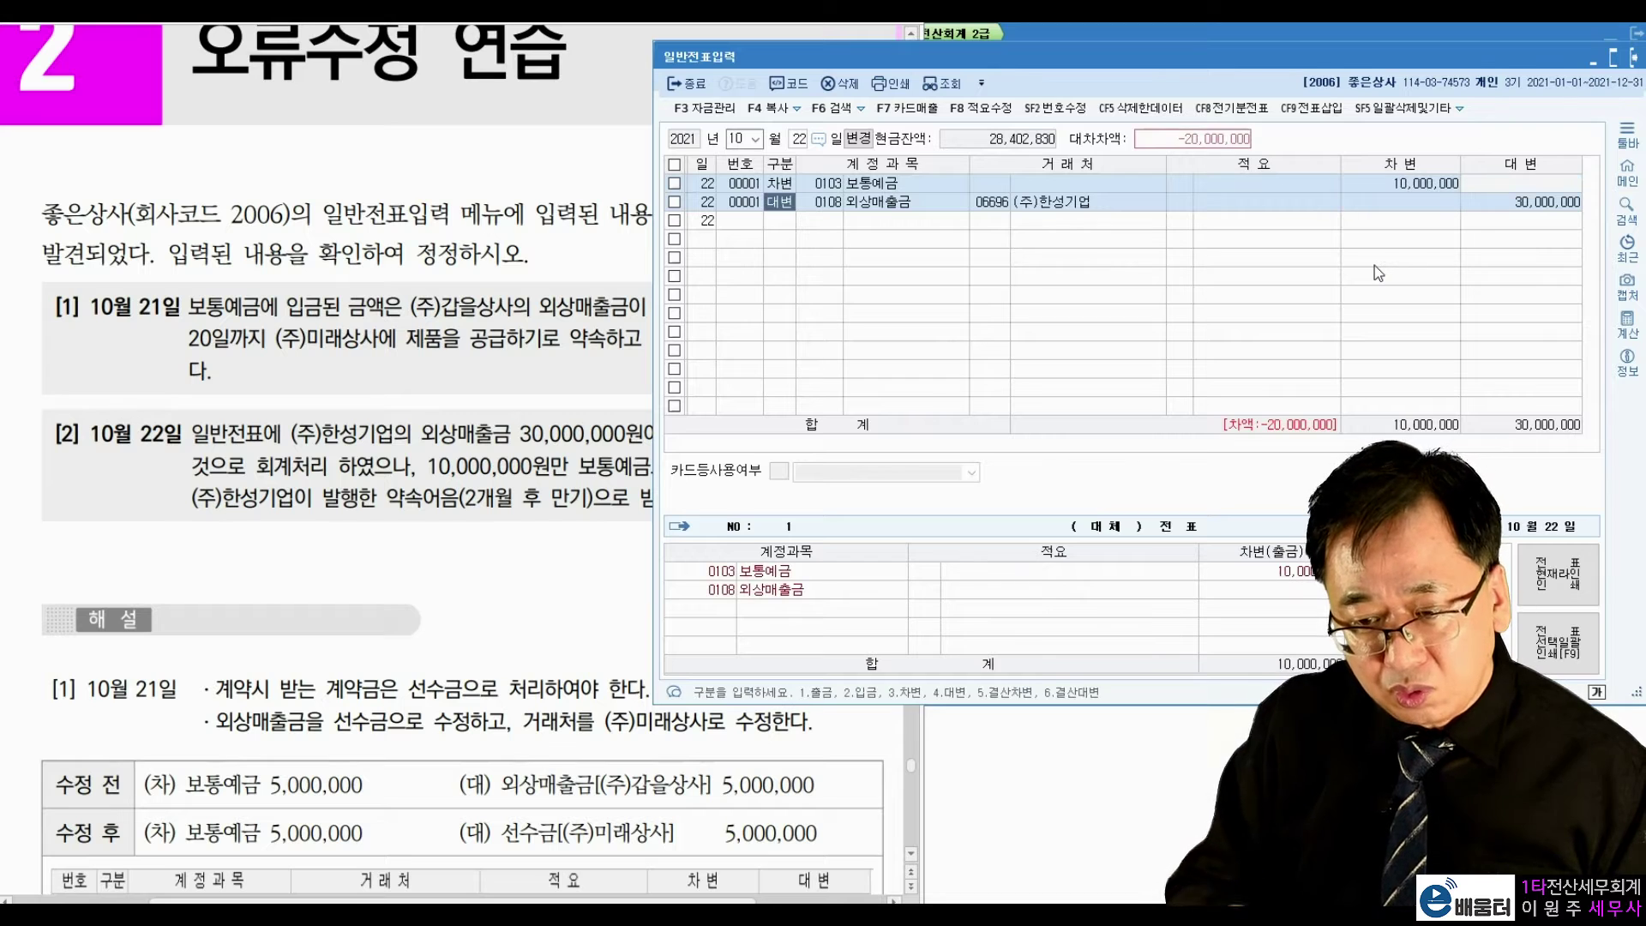
Step: Add a debit line for account 0110 받을어음 below the 외상매출금 line by searching for 받을
key("Return")
key("Return")
key("Return")
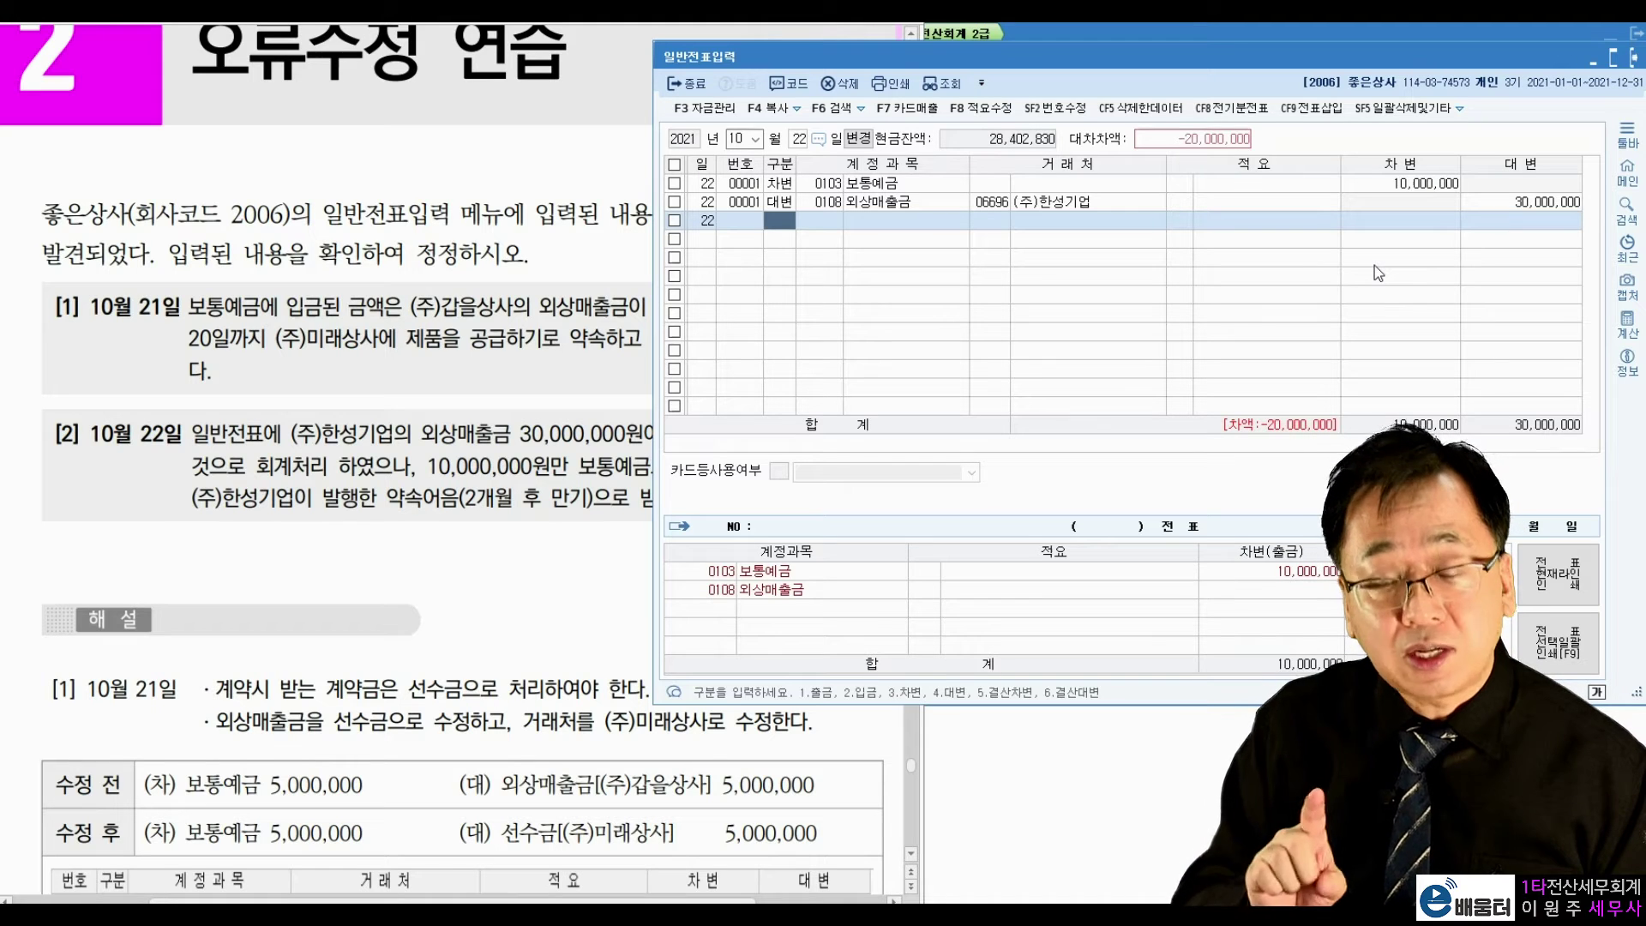
type("3")
key("Return")
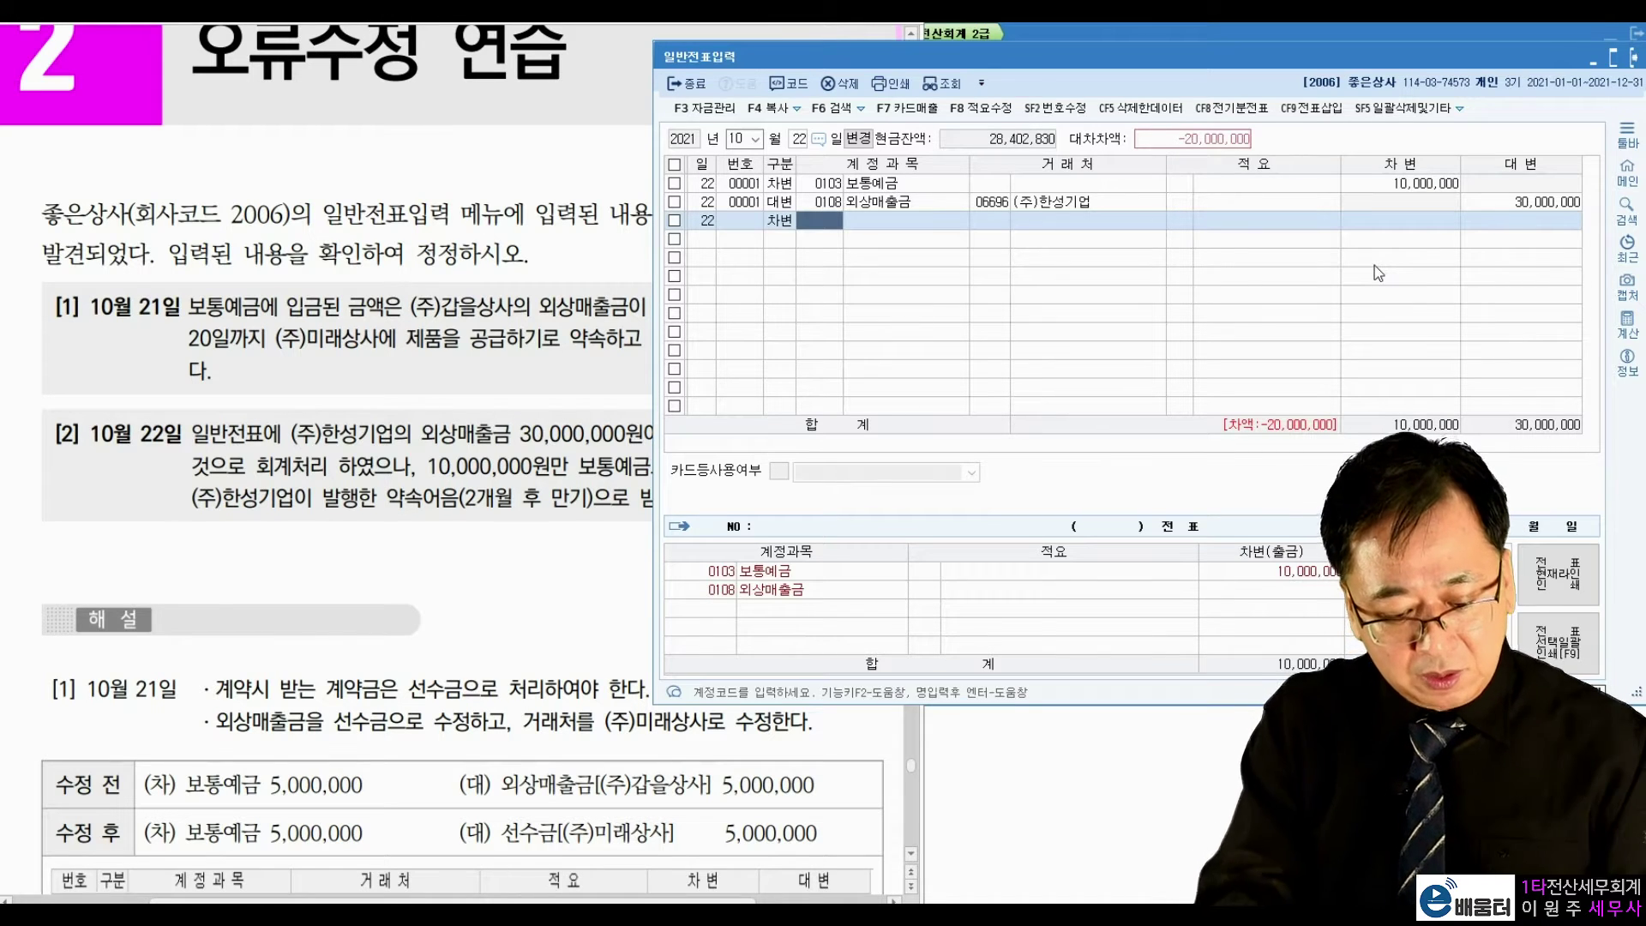
type("바을")
key("Return")
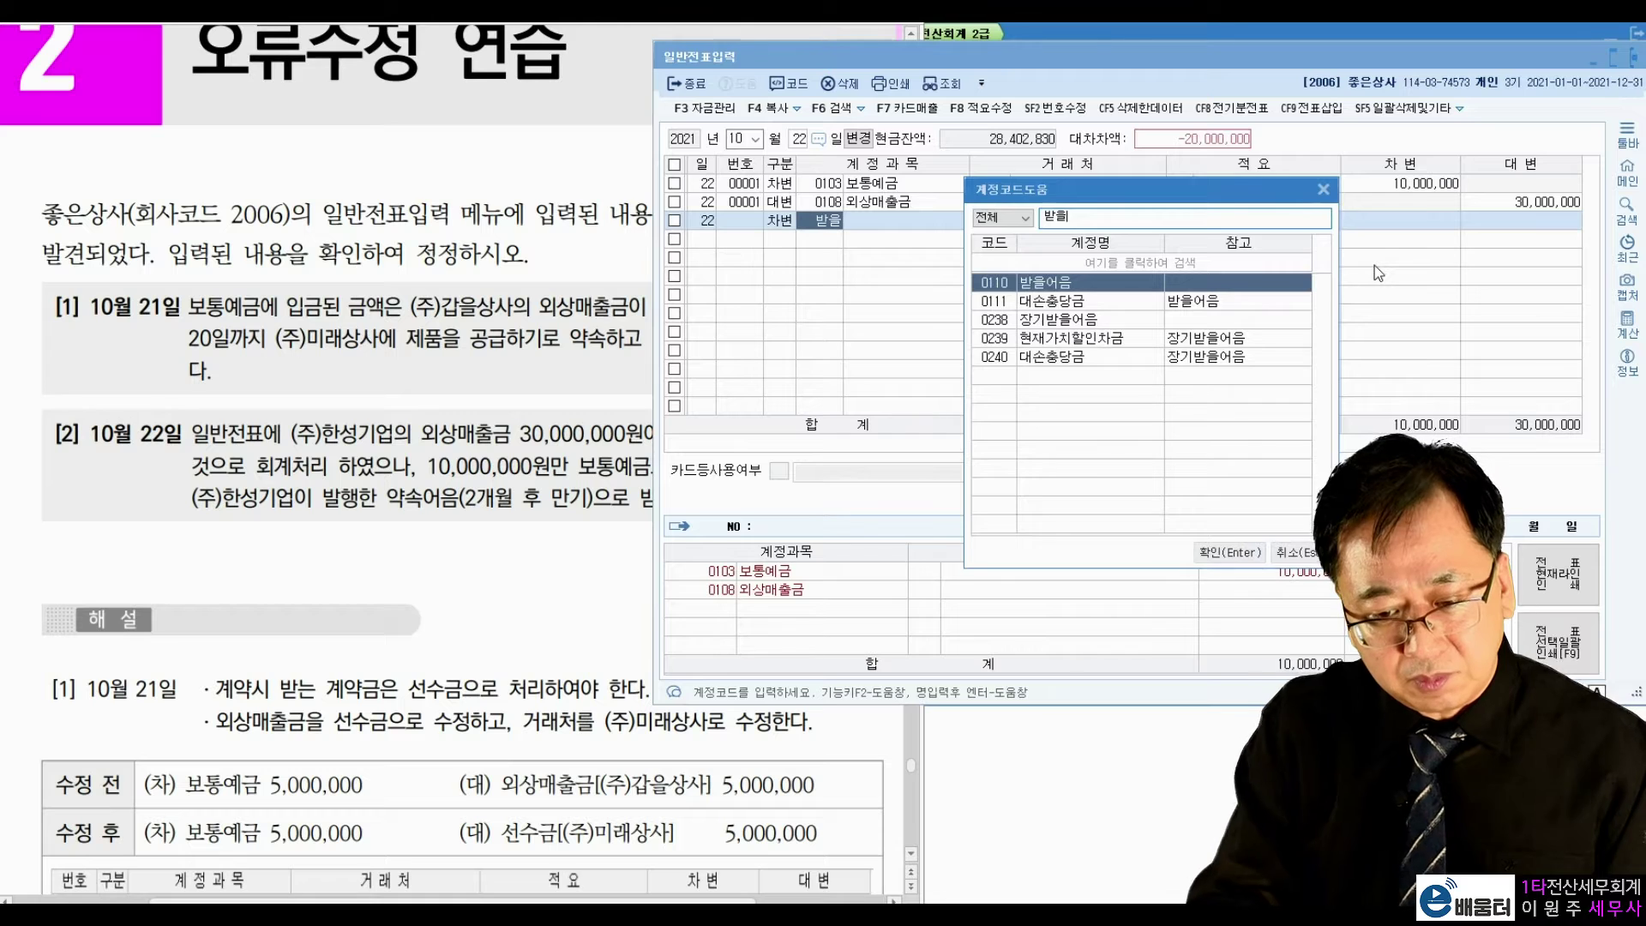
key("Return")
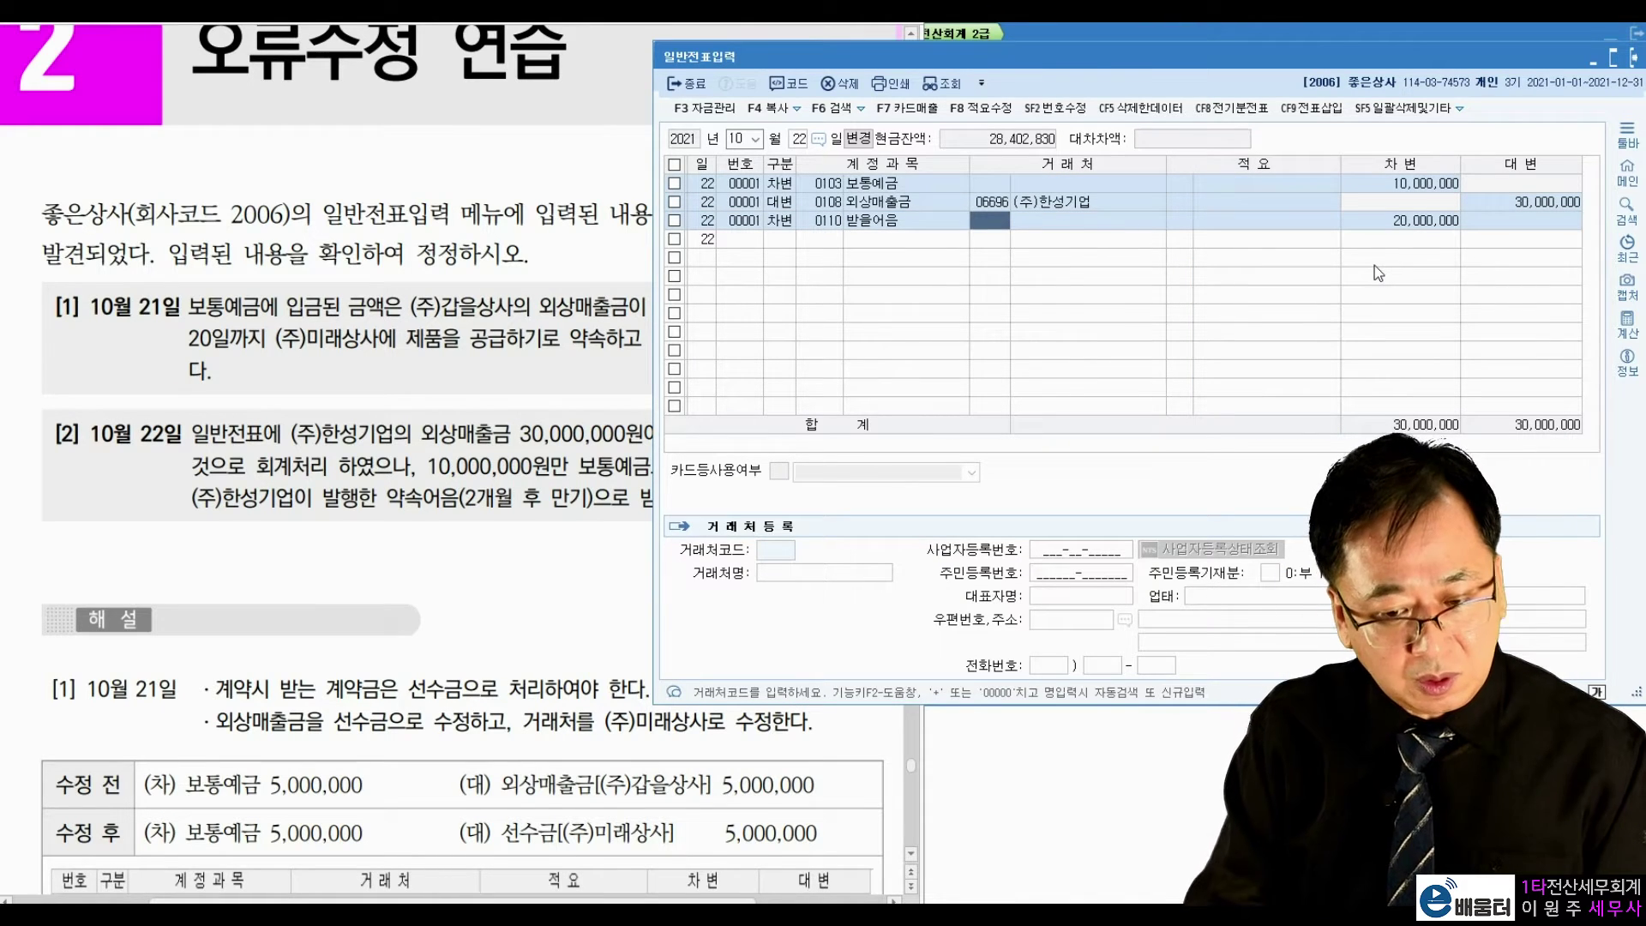
Step: Assign trading partner 06696 (주)한성기업 to the 받을어음 line and accept its debit amount of 20,000,000
type("한성")
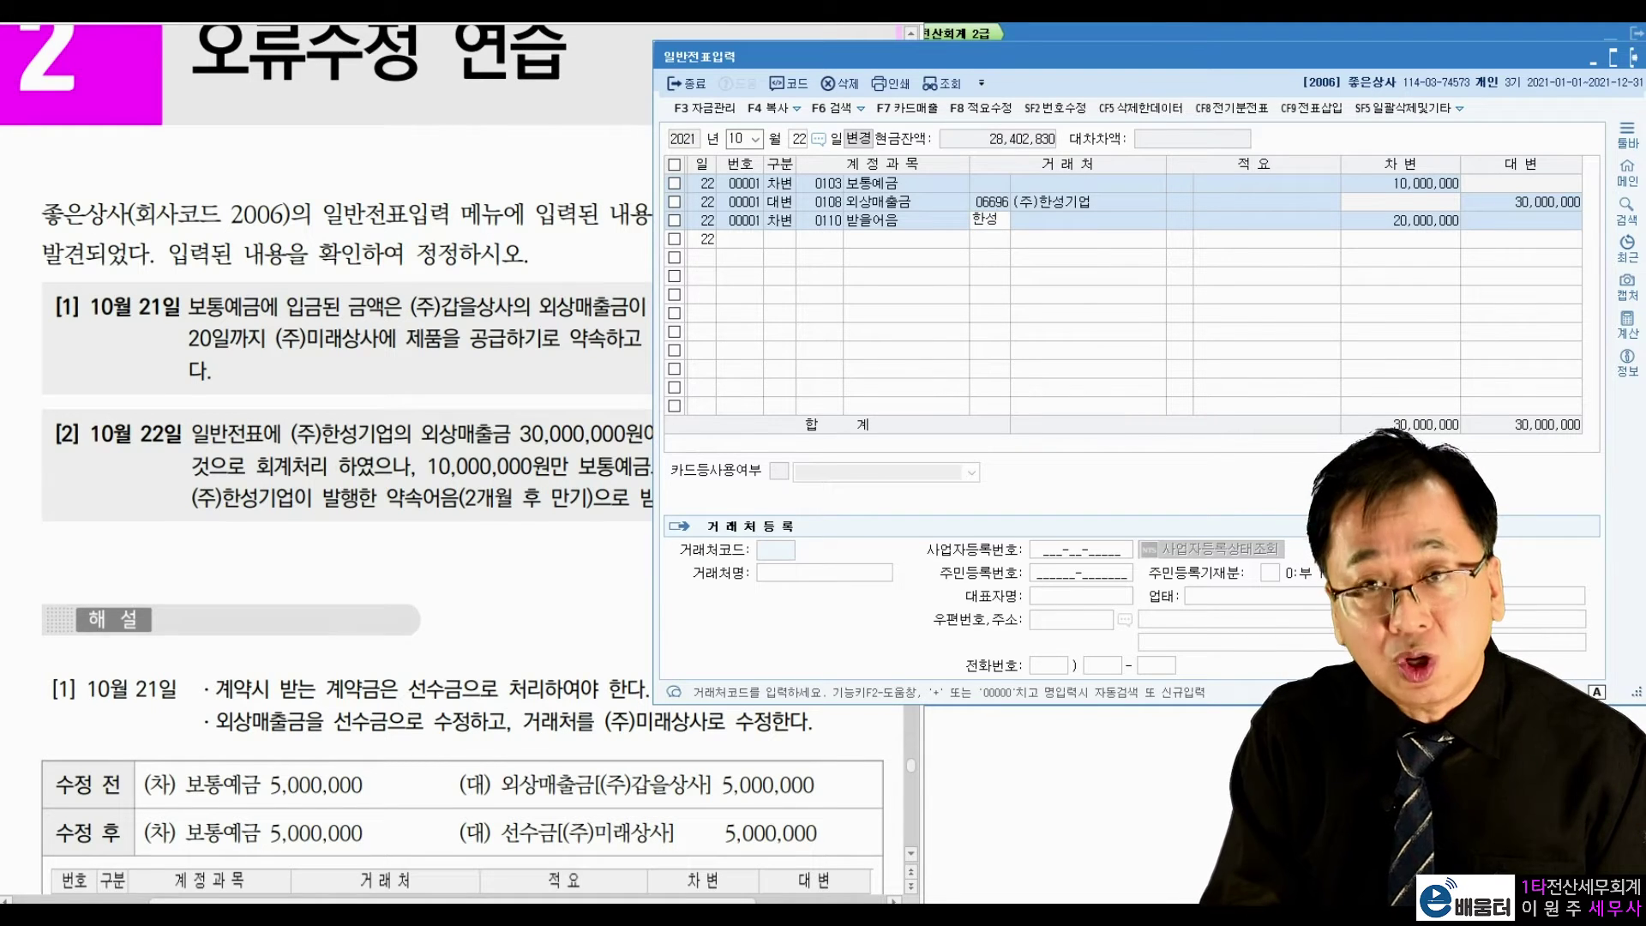
key("BackSpace")
key("BackSpace")
key("BackSpace")
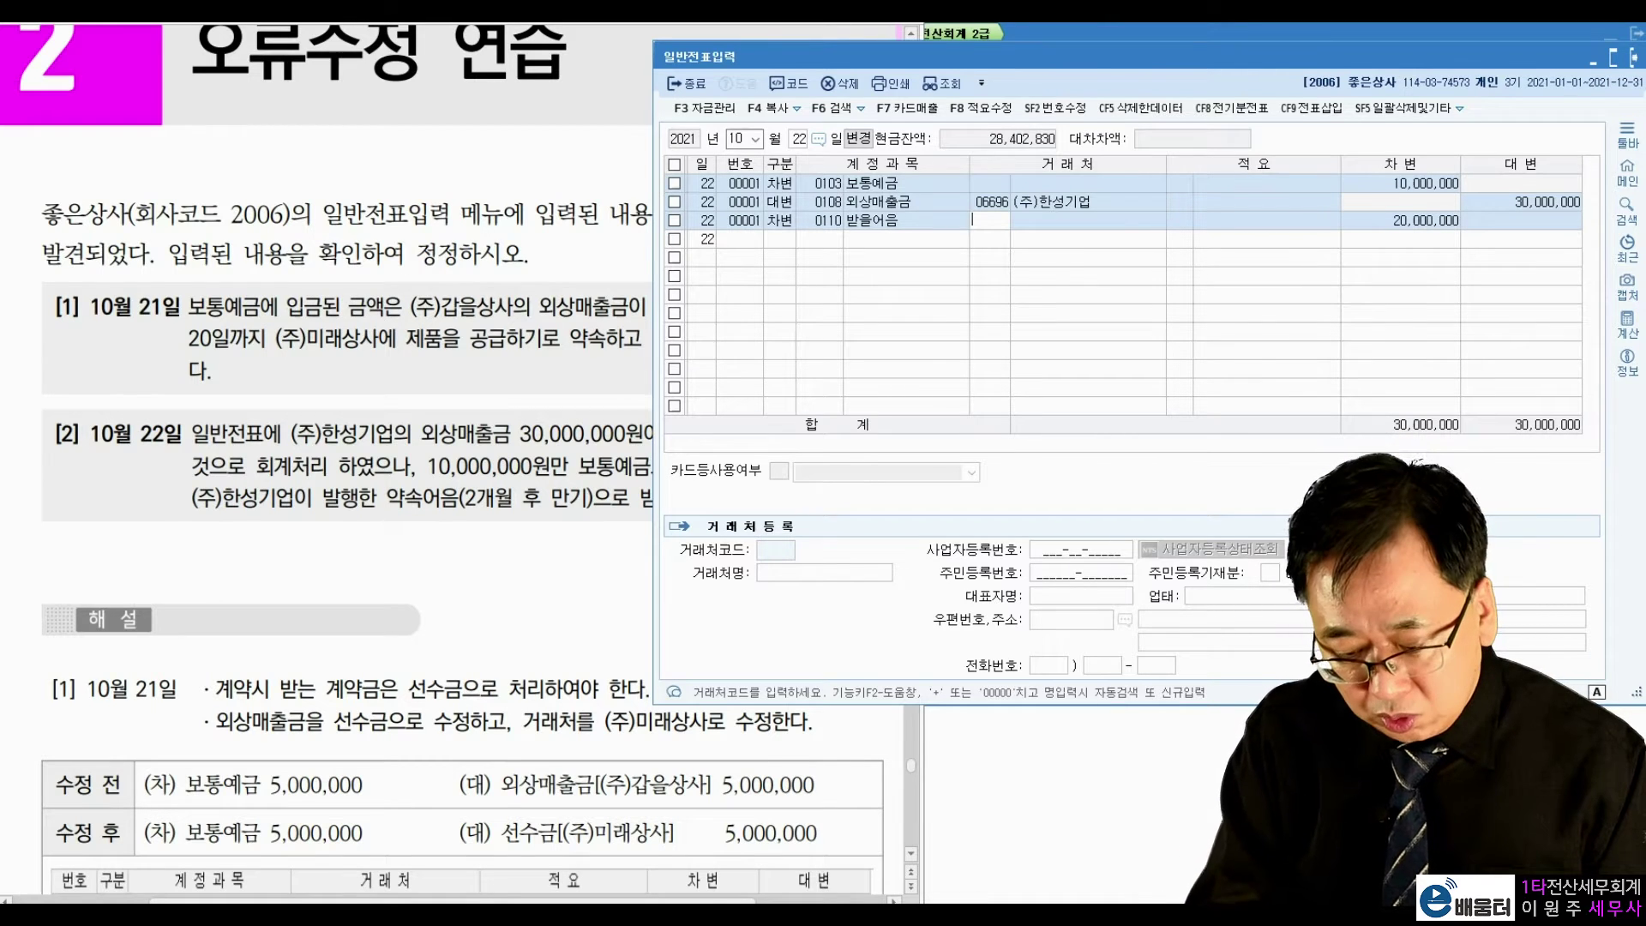
key("Return")
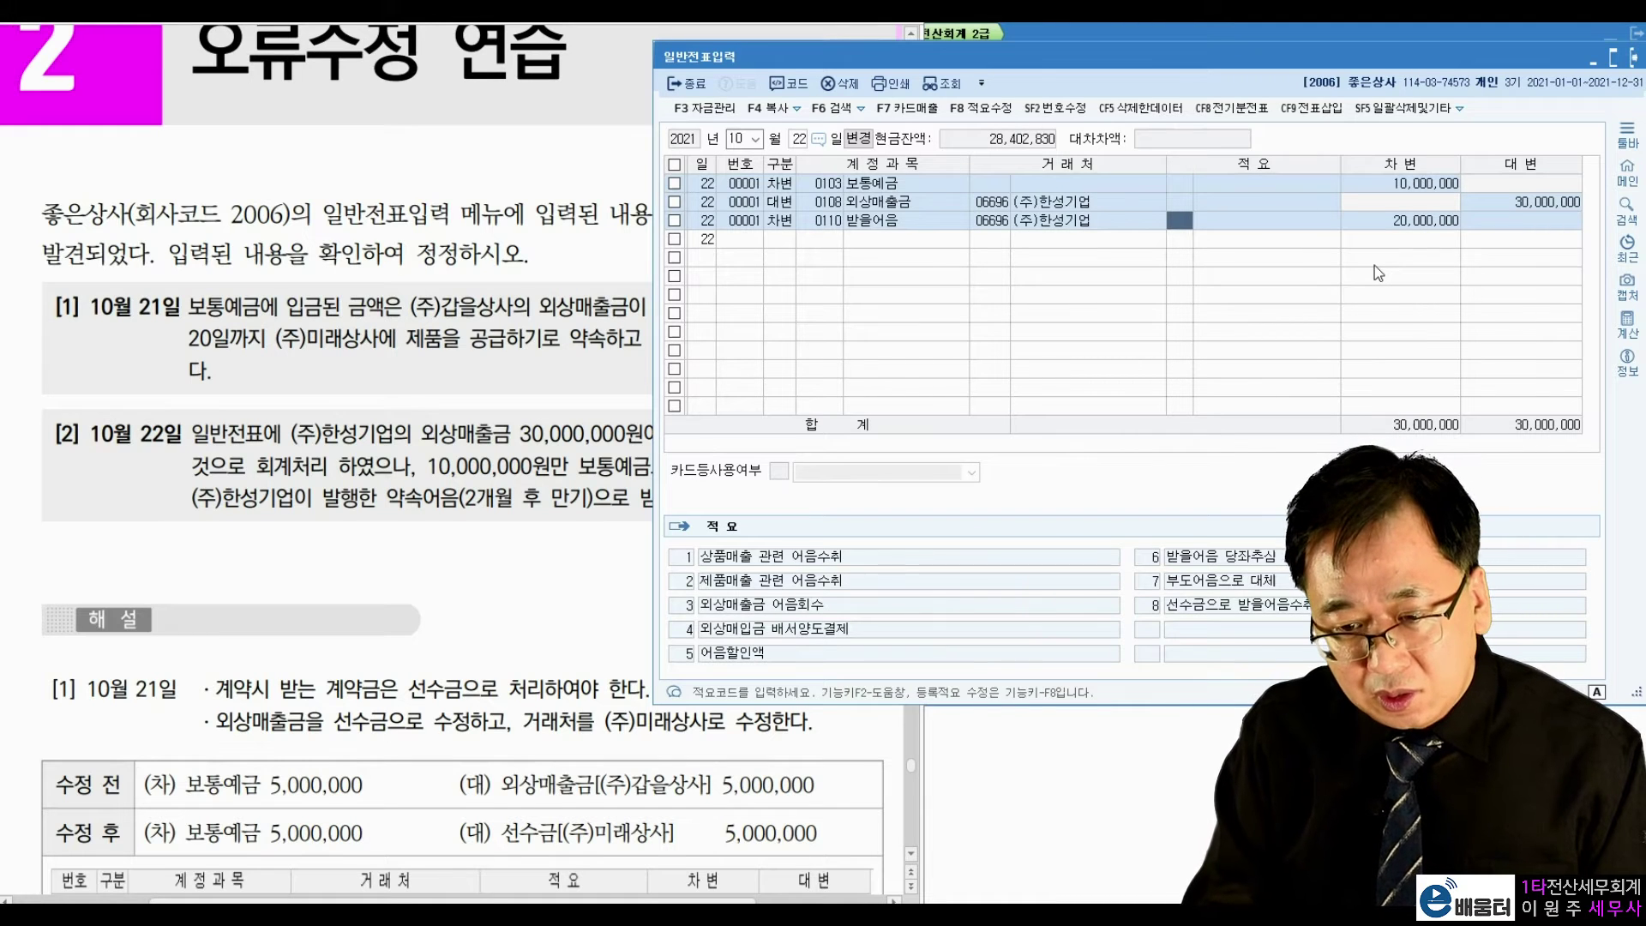
key("Return")
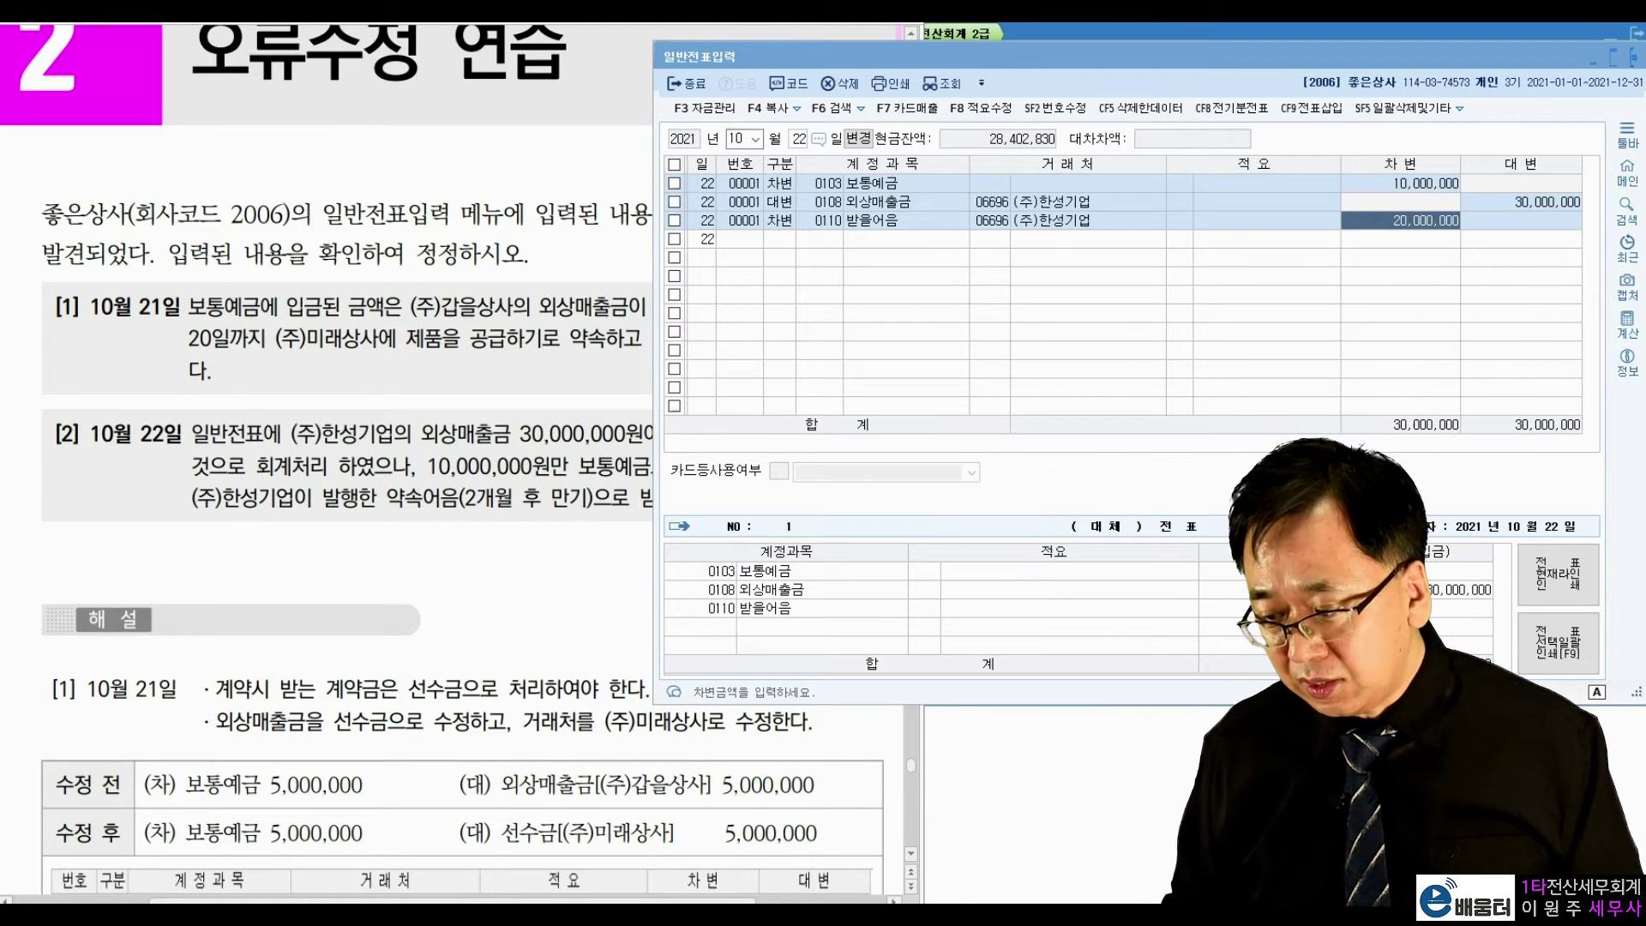
Step: Go through the voucher numbers of the three October 22 lines, turning voucher number editing (번호수정) on and off again
mouse_move(755, 163)
left_mouse_down()
mouse_move(707, 185)
mouse_move(760, 246)
left_mouse_up()
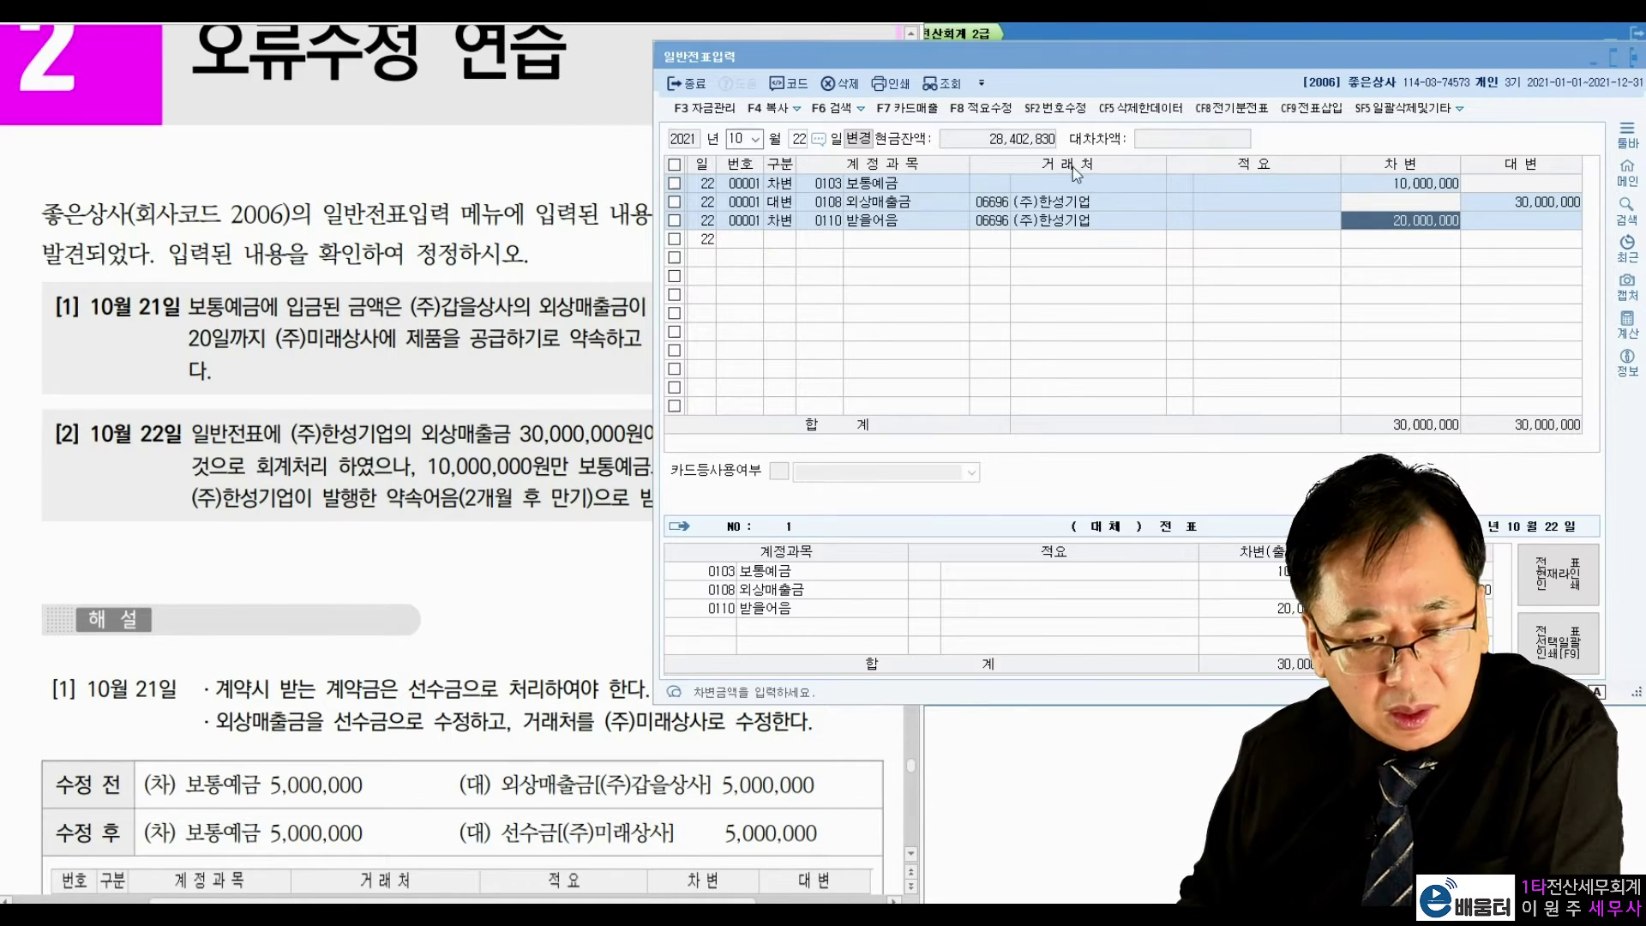
left_click(1043, 116)
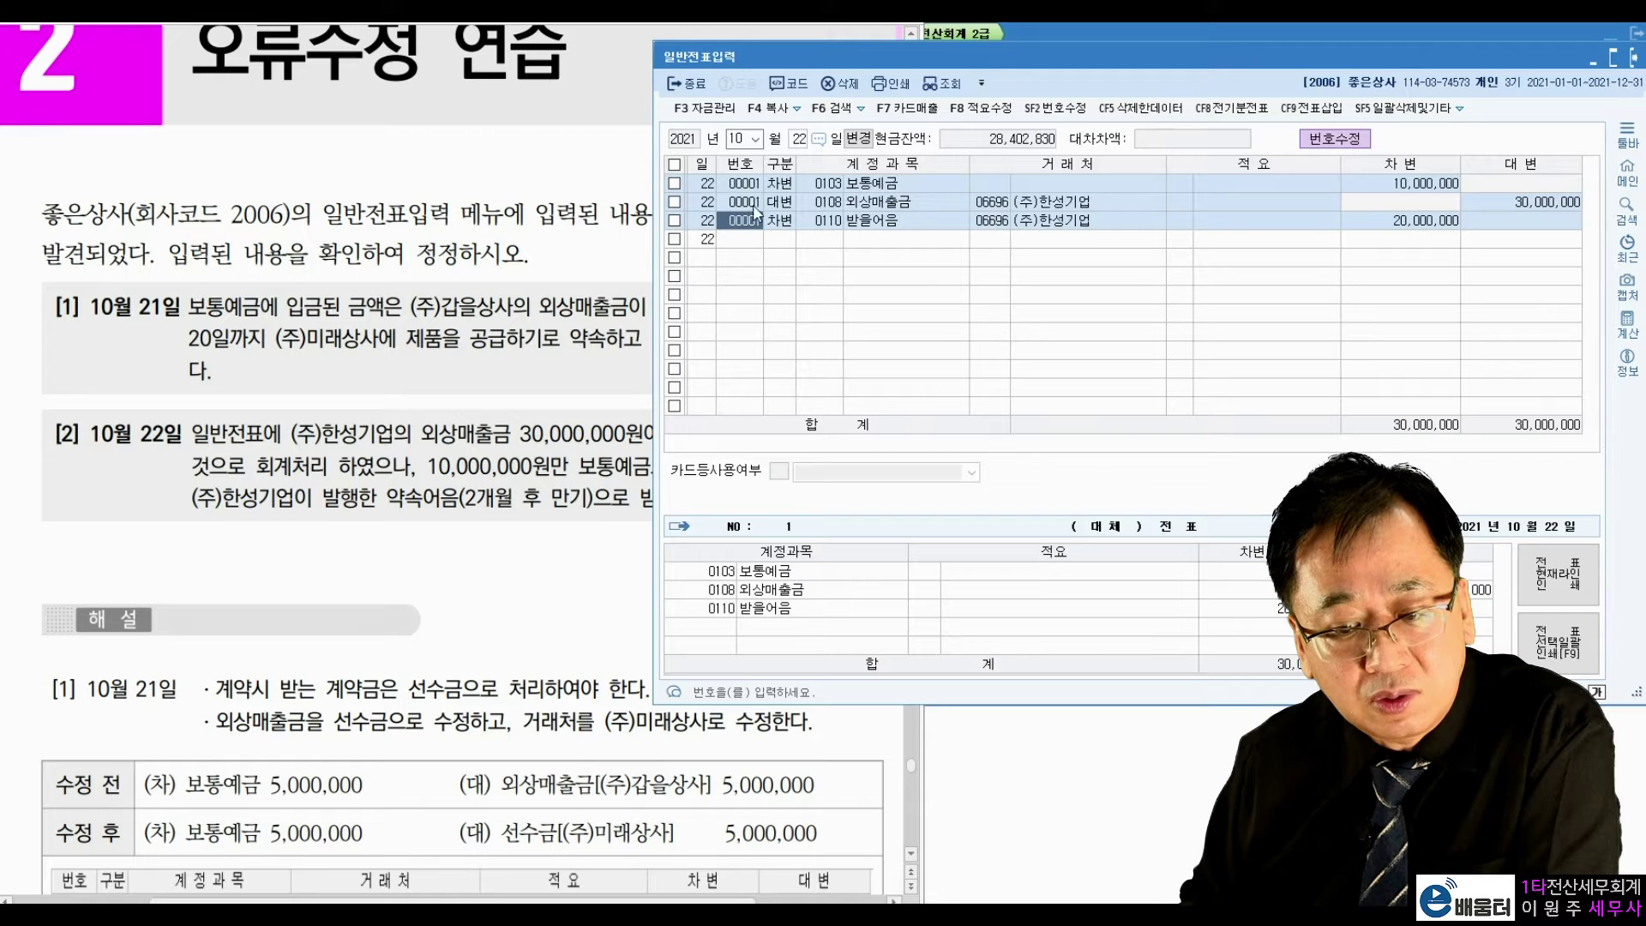
left_click(1077, 115)
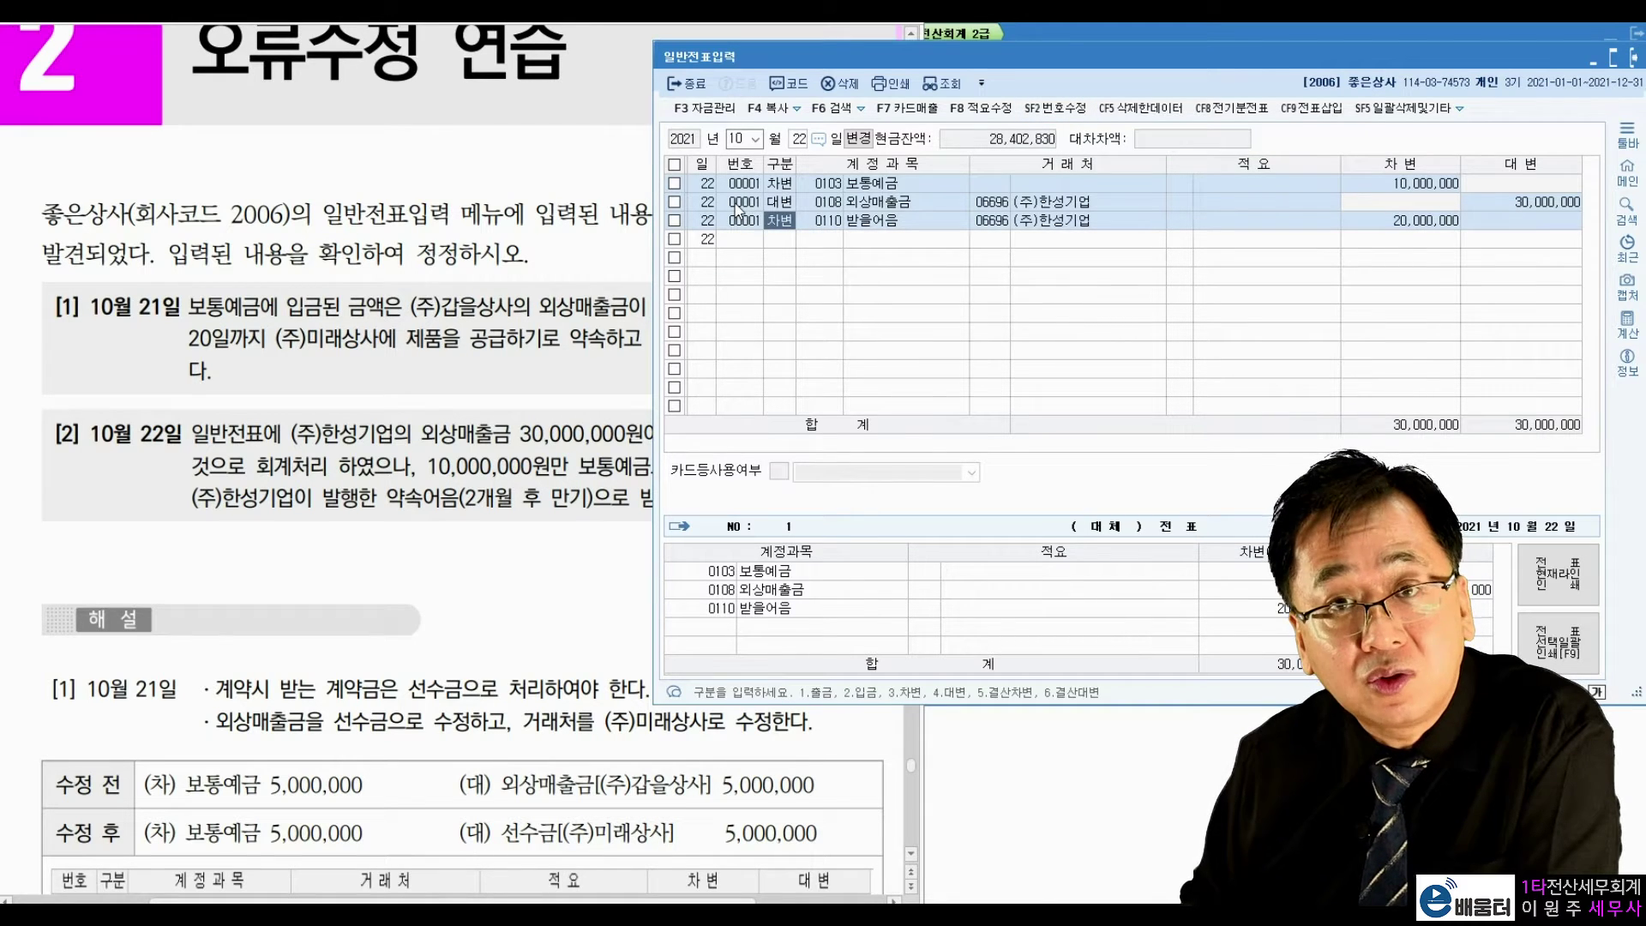
key("Up")
key("Up")
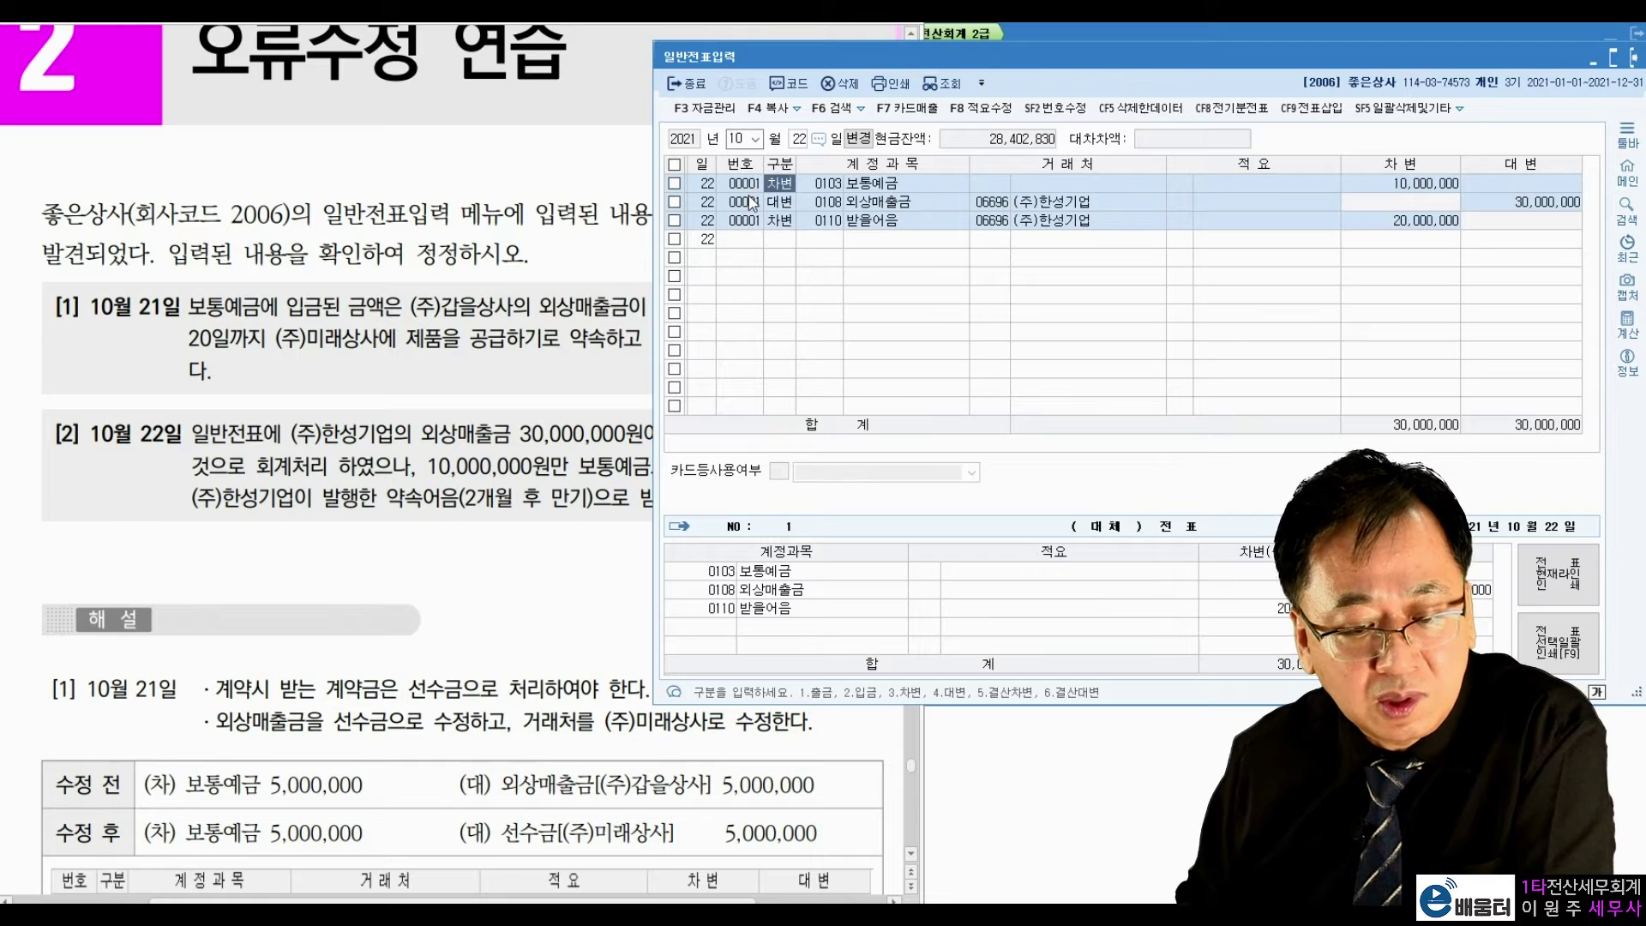
key("Down")
key("Down")
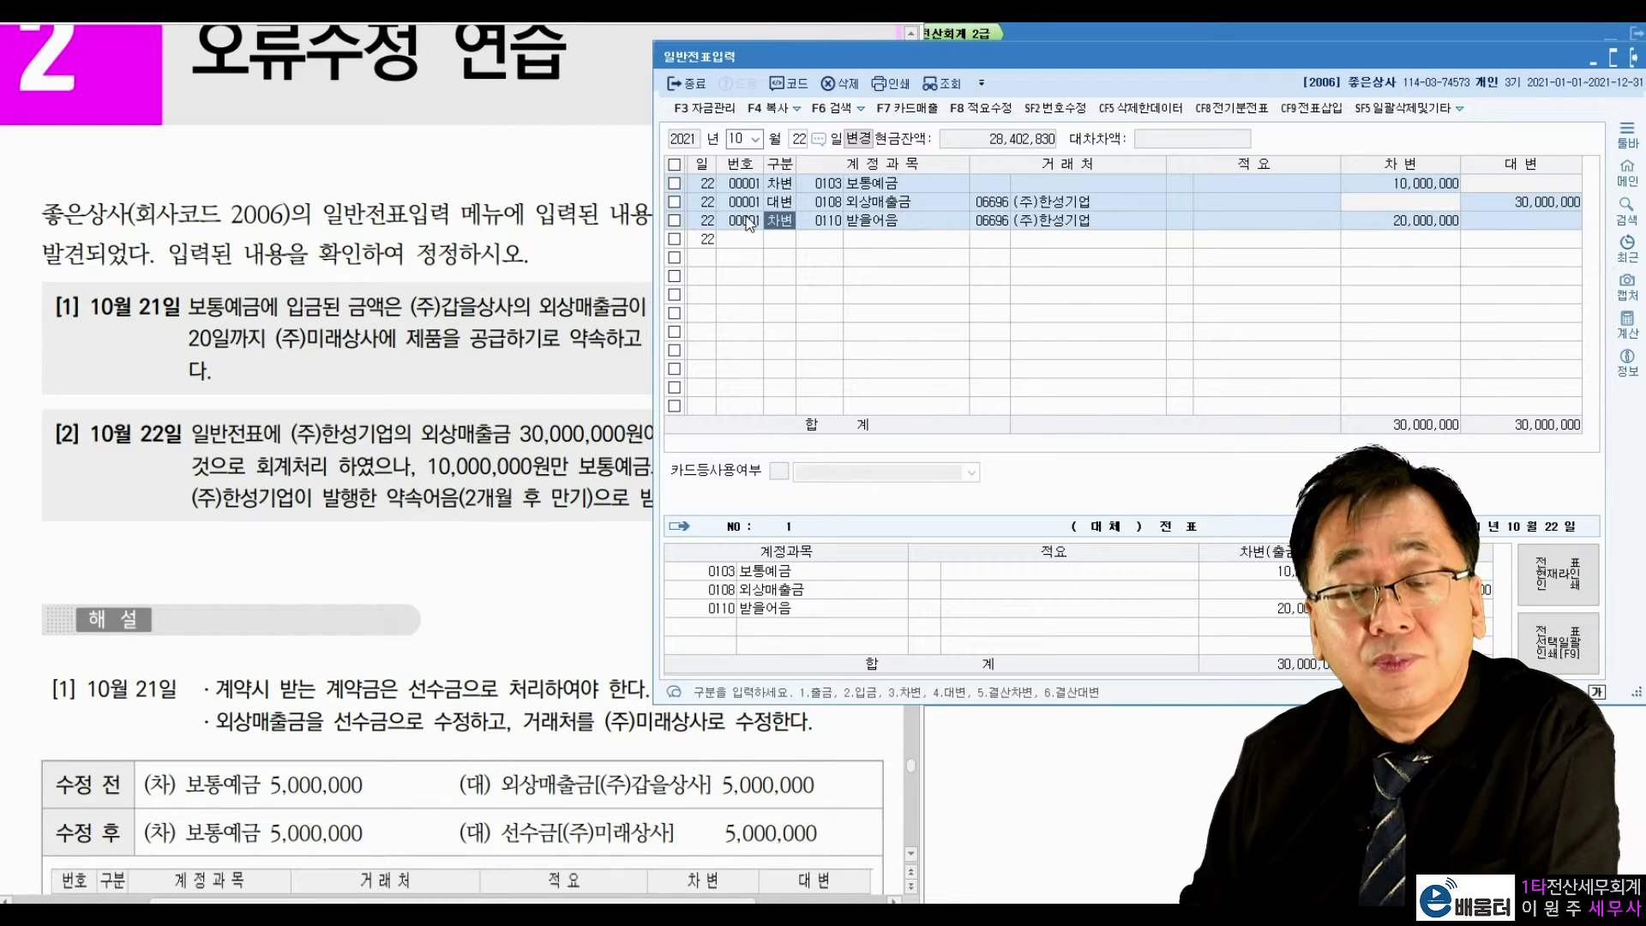
left_click(1055, 108)
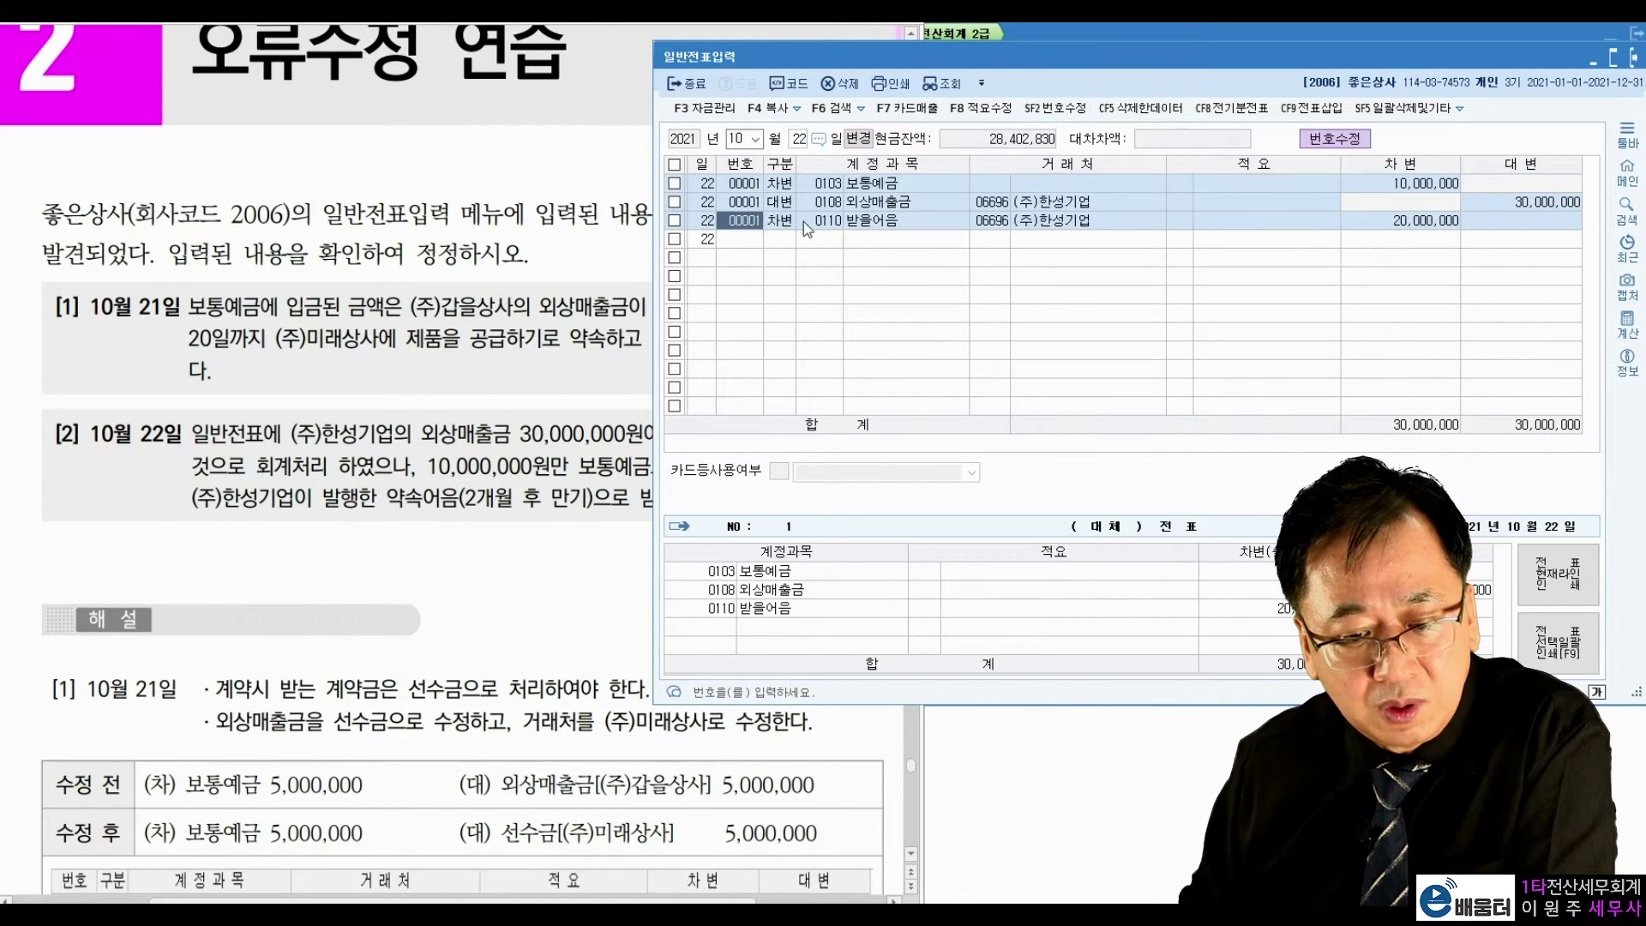
key("Up")
key("Up")
key("Down")
key("Down")
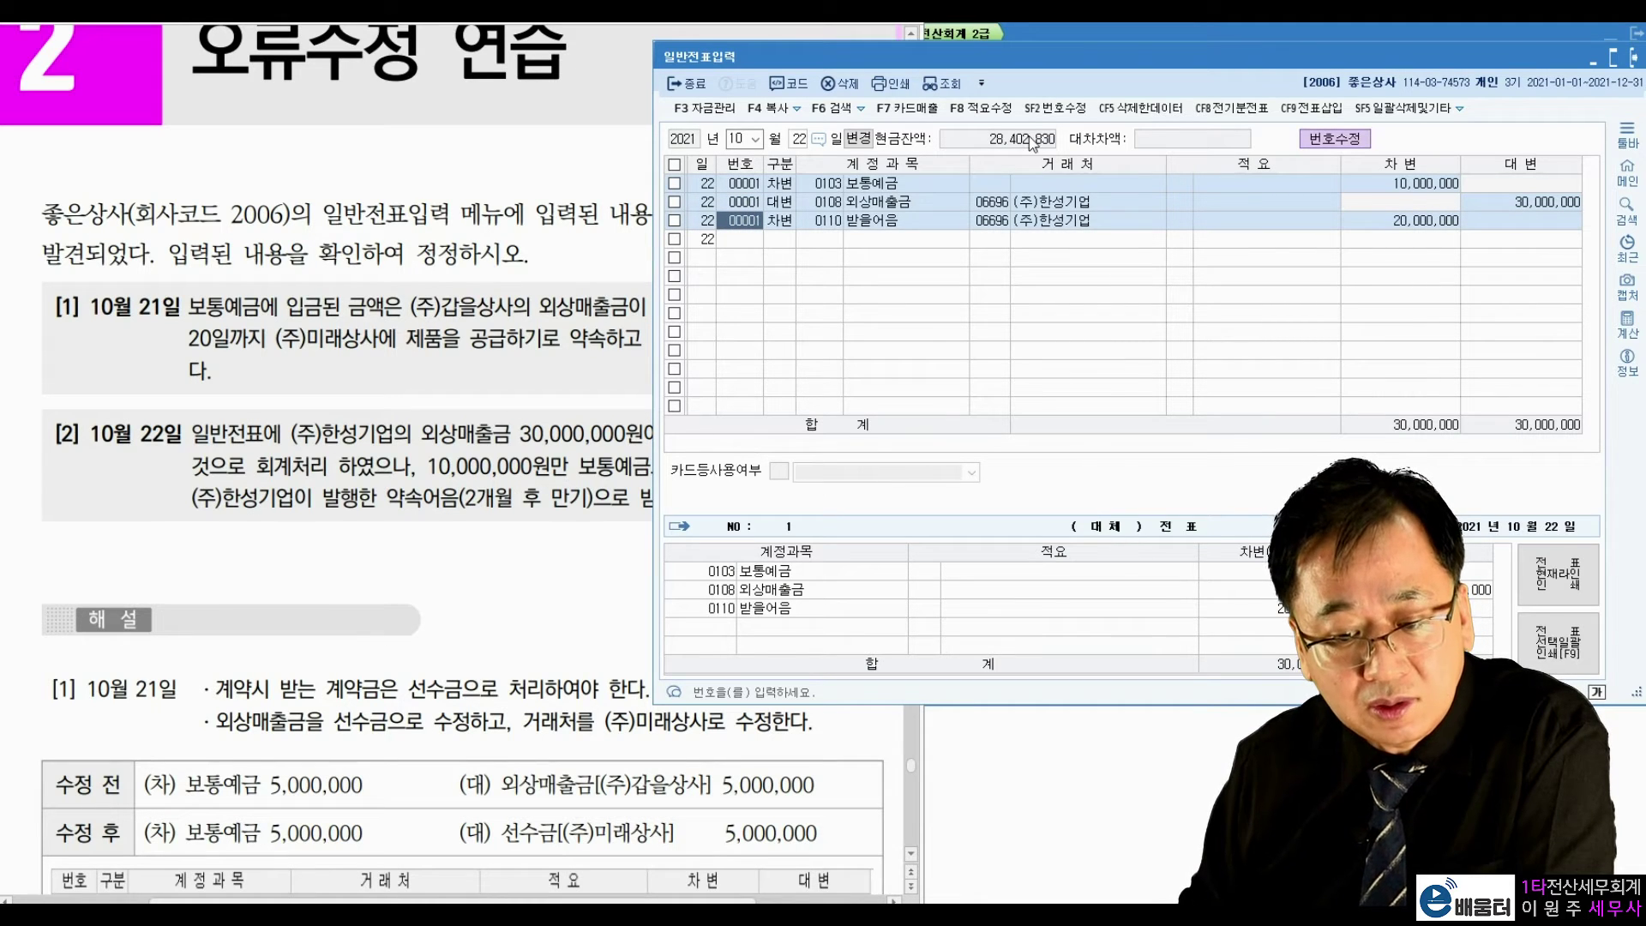
left_click(1051, 117)
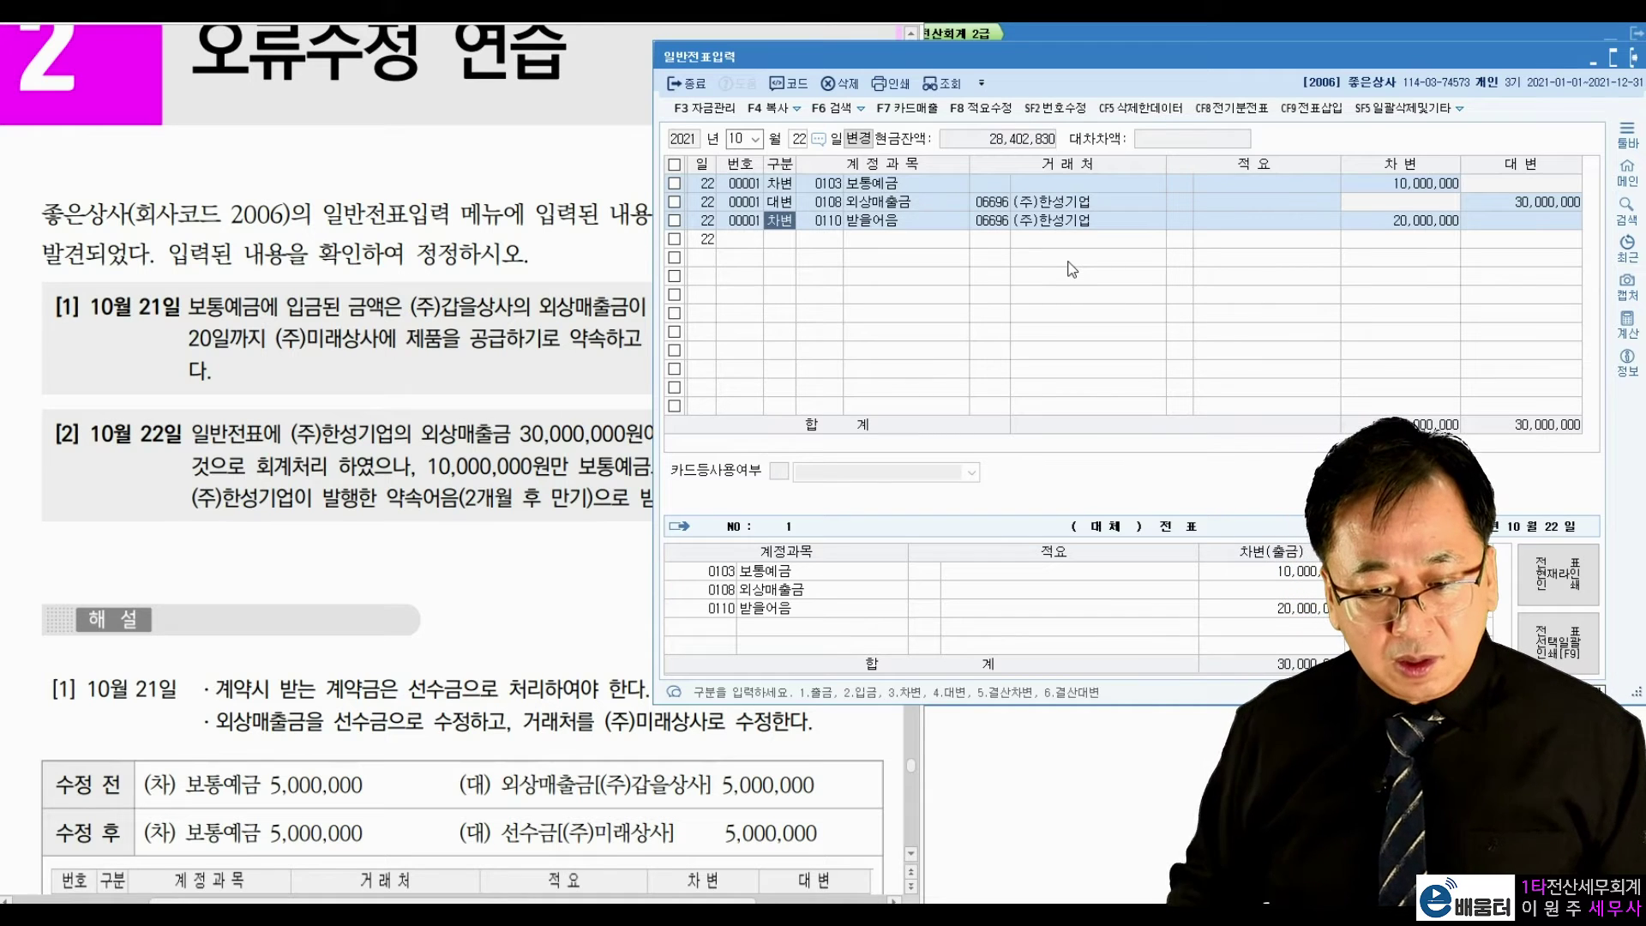
Step: Compare the October 22 debit amounts with the textbook's corrected entry for exercise [2]
left_click(1367, 184)
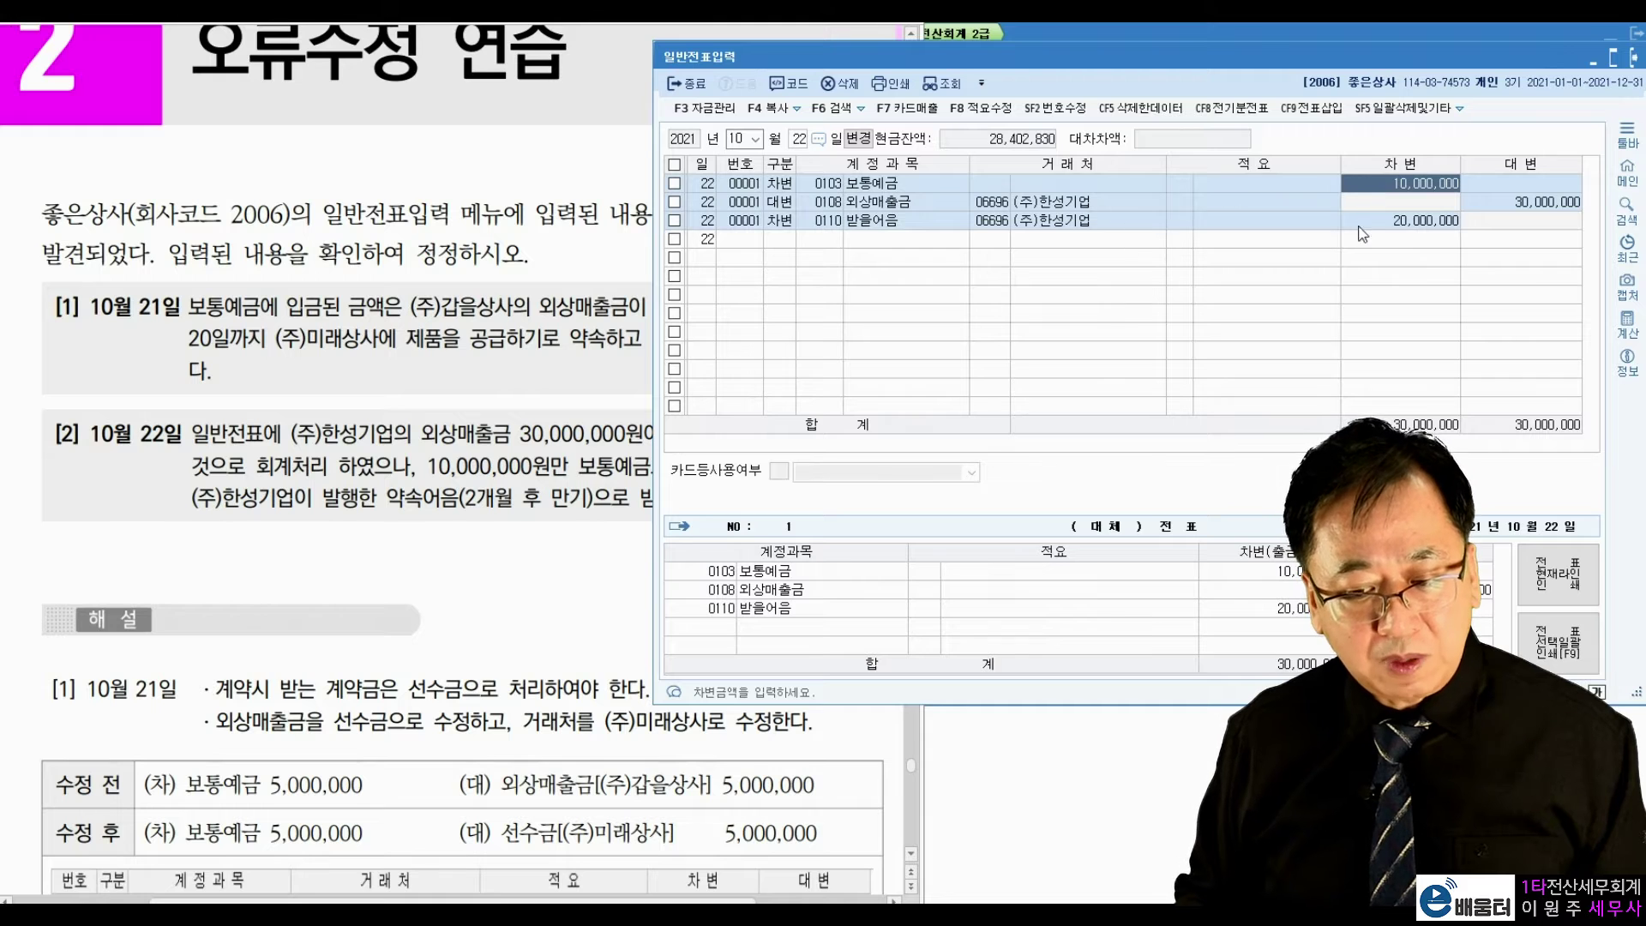
left_click(1366, 225)
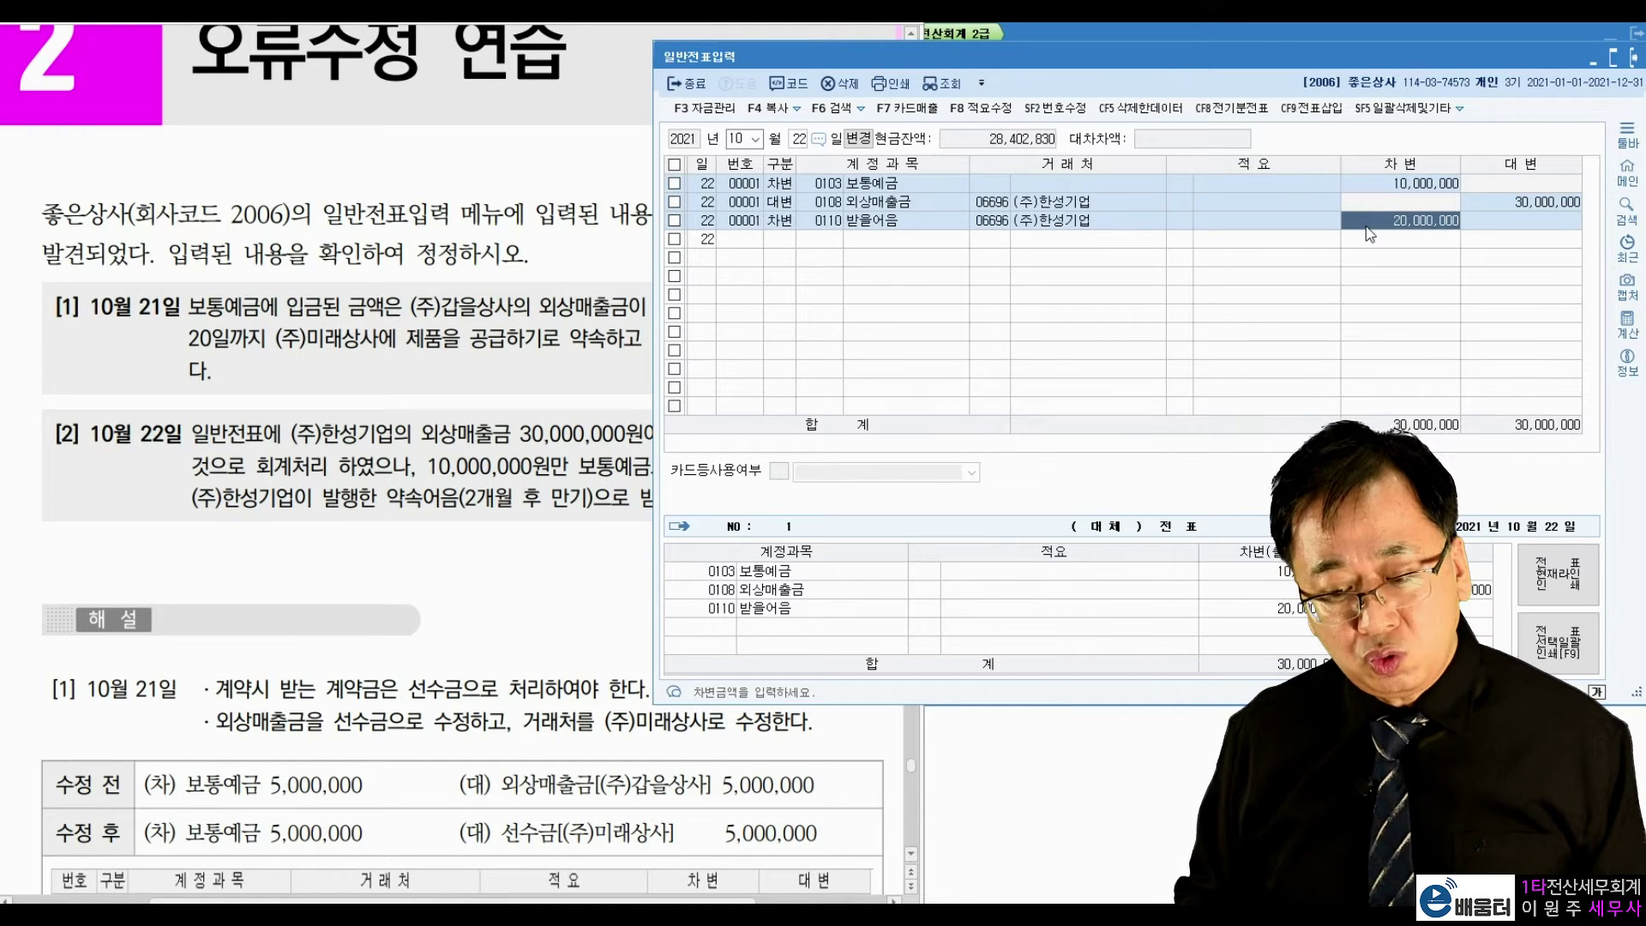
left_click(371, 541)
scroll(370, 540, "down", 5)
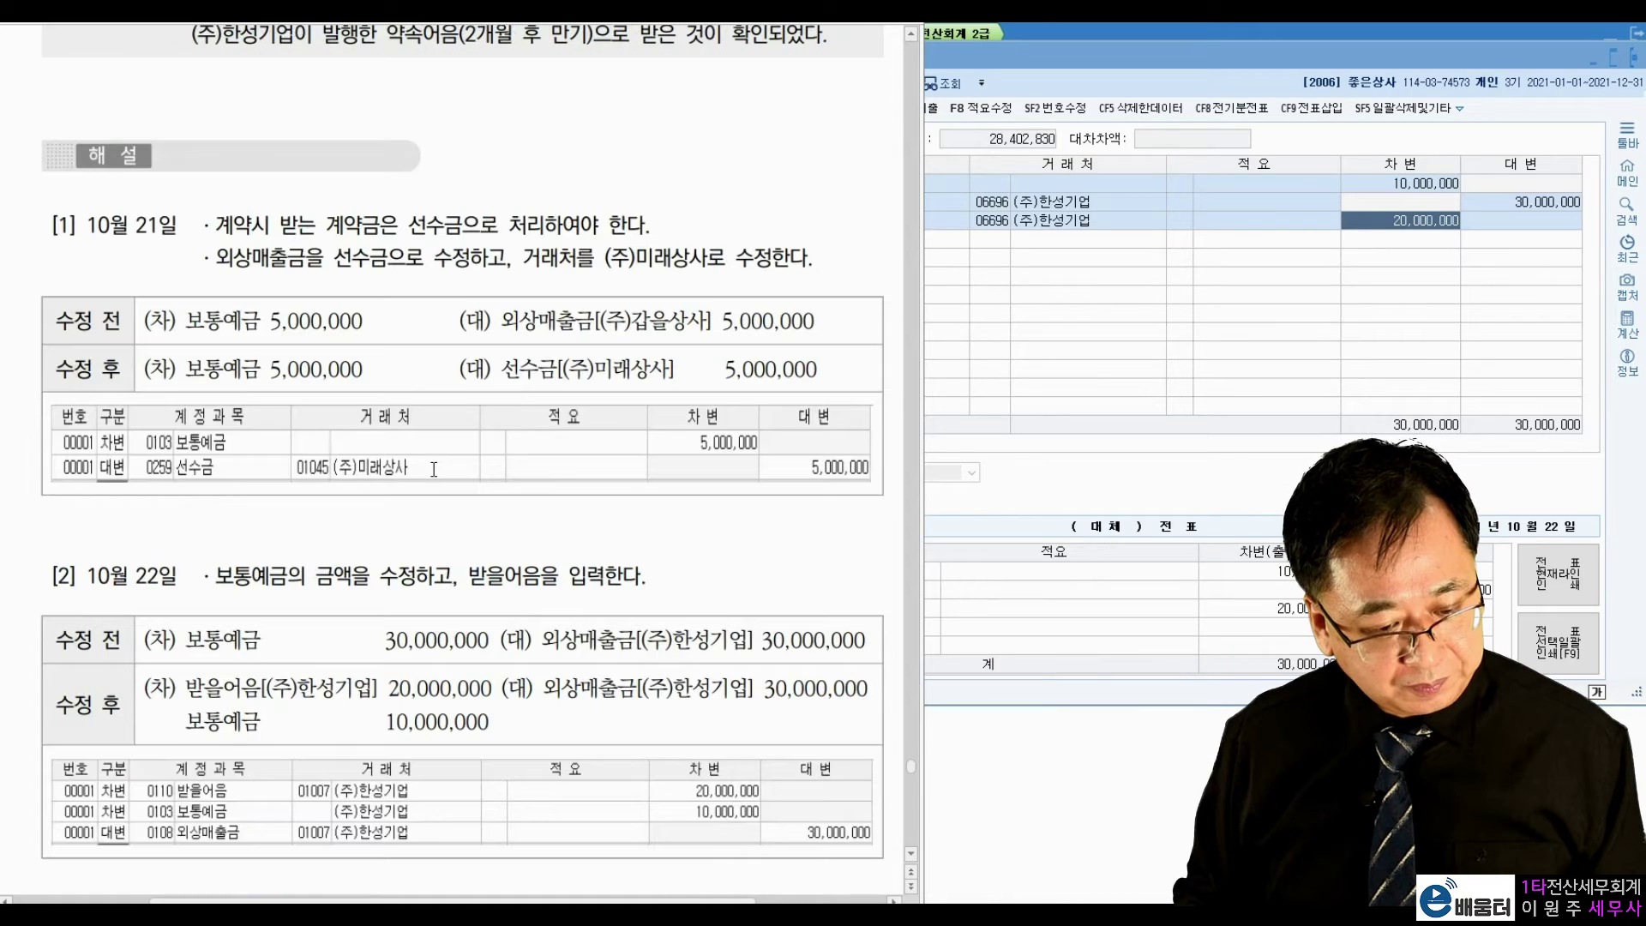
scroll(607, 412, "down", 5)
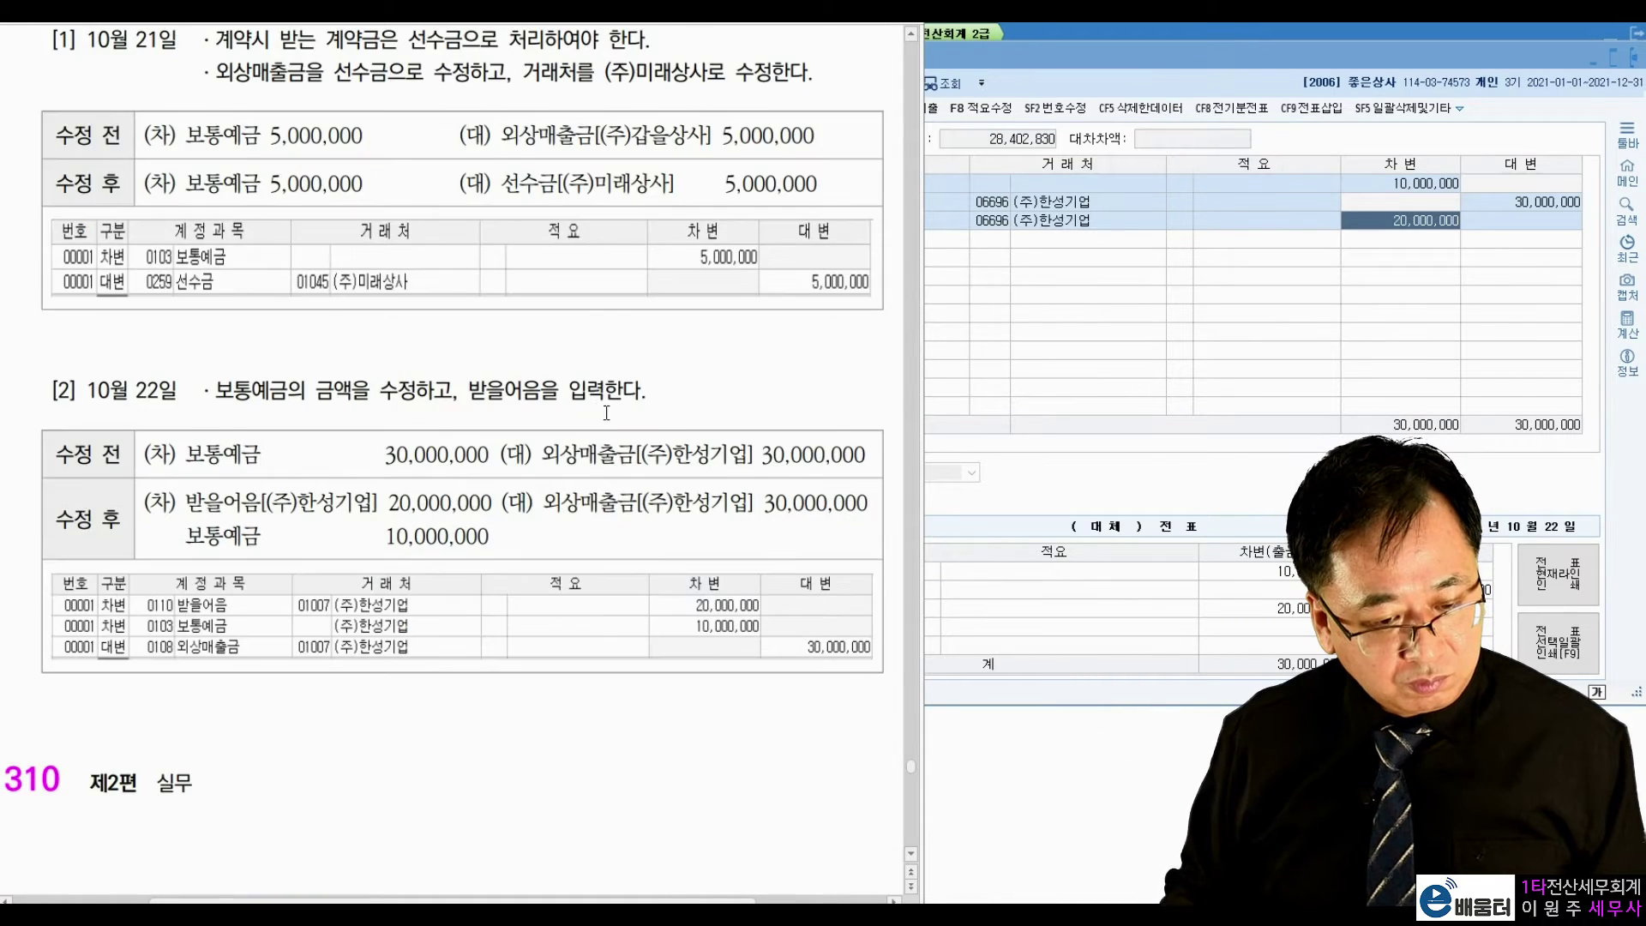
Step: Go to textbook exercise [3] and load the general voucher entries for November 17
scroll(606, 412, "down", 8)
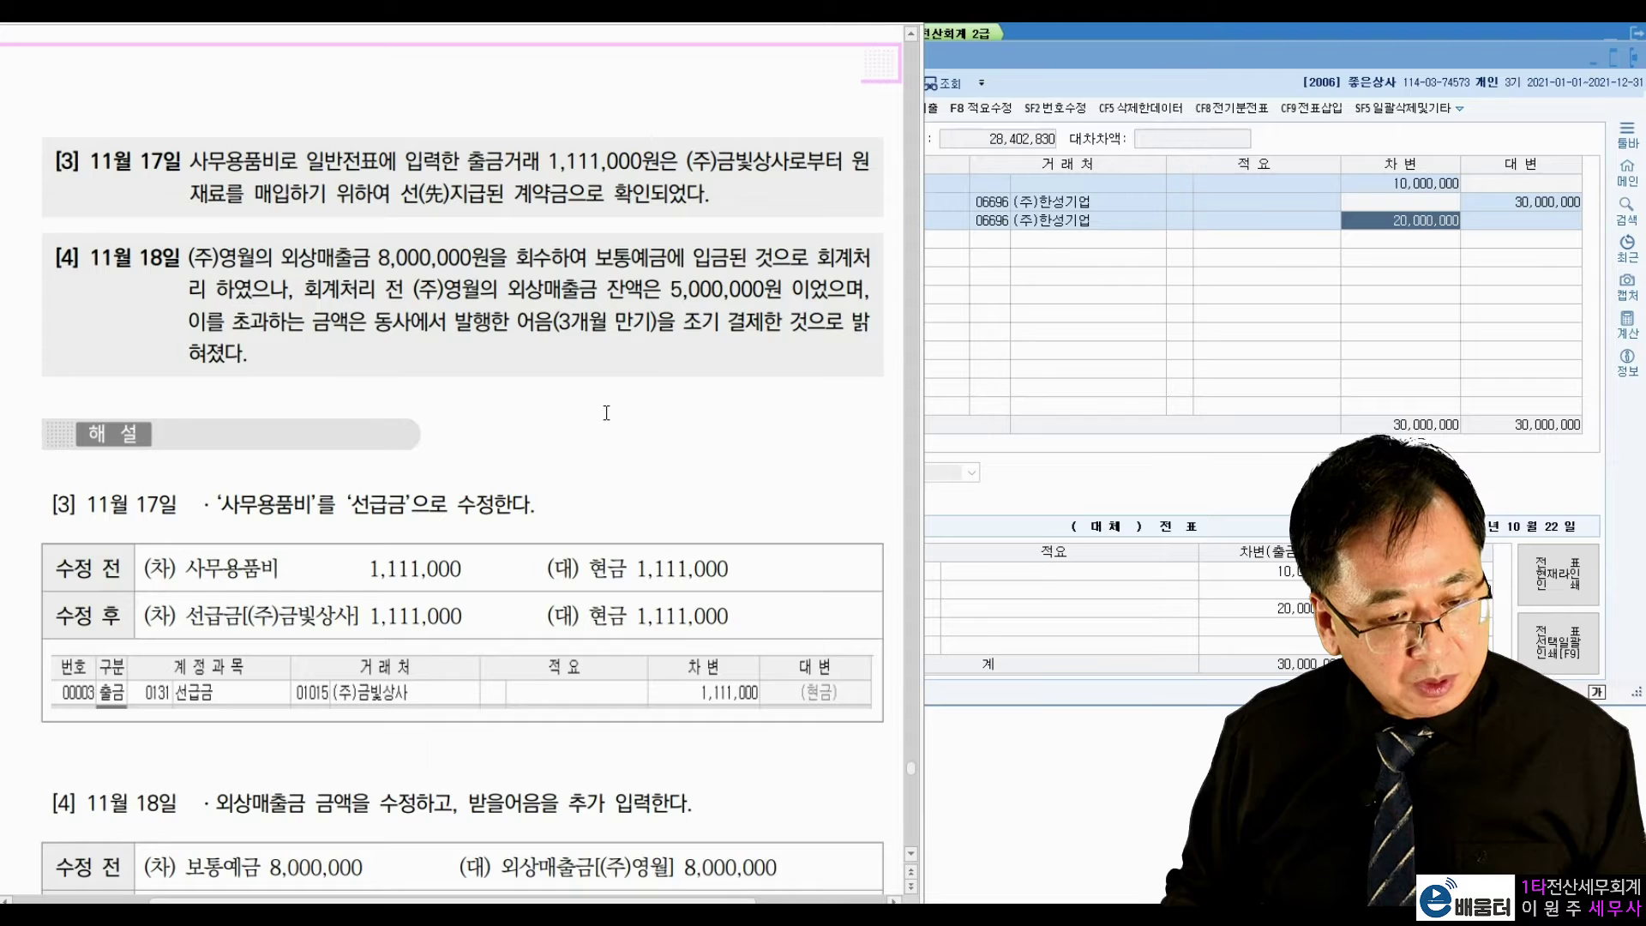
left_click(943, 240)
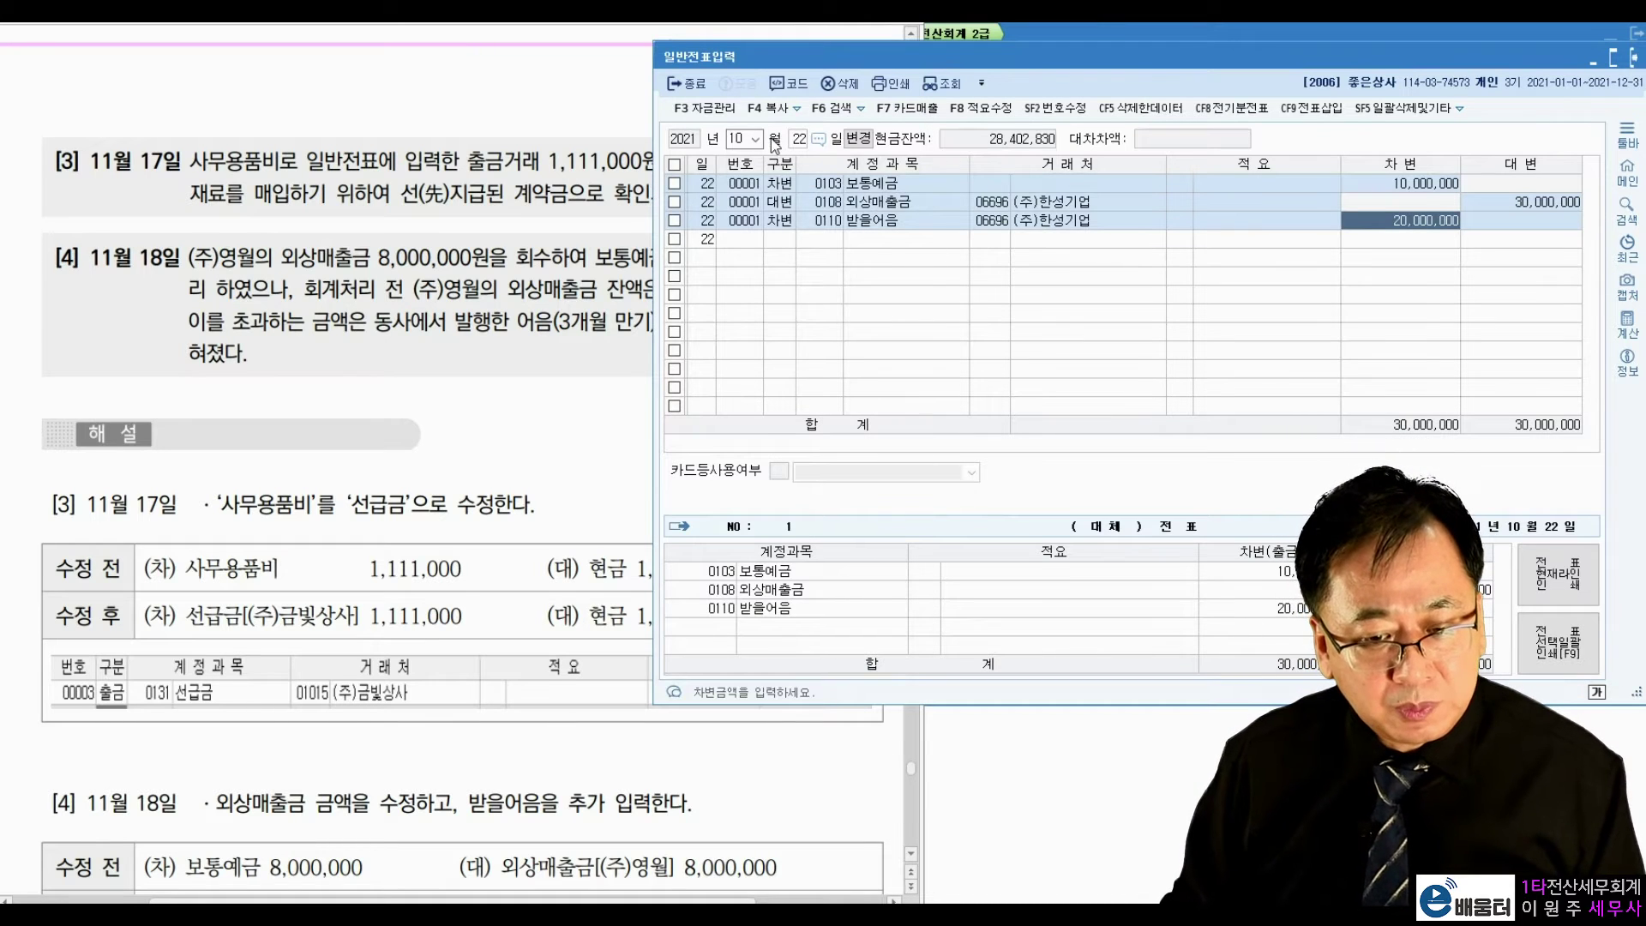
type("11")
key("Return")
type("17")
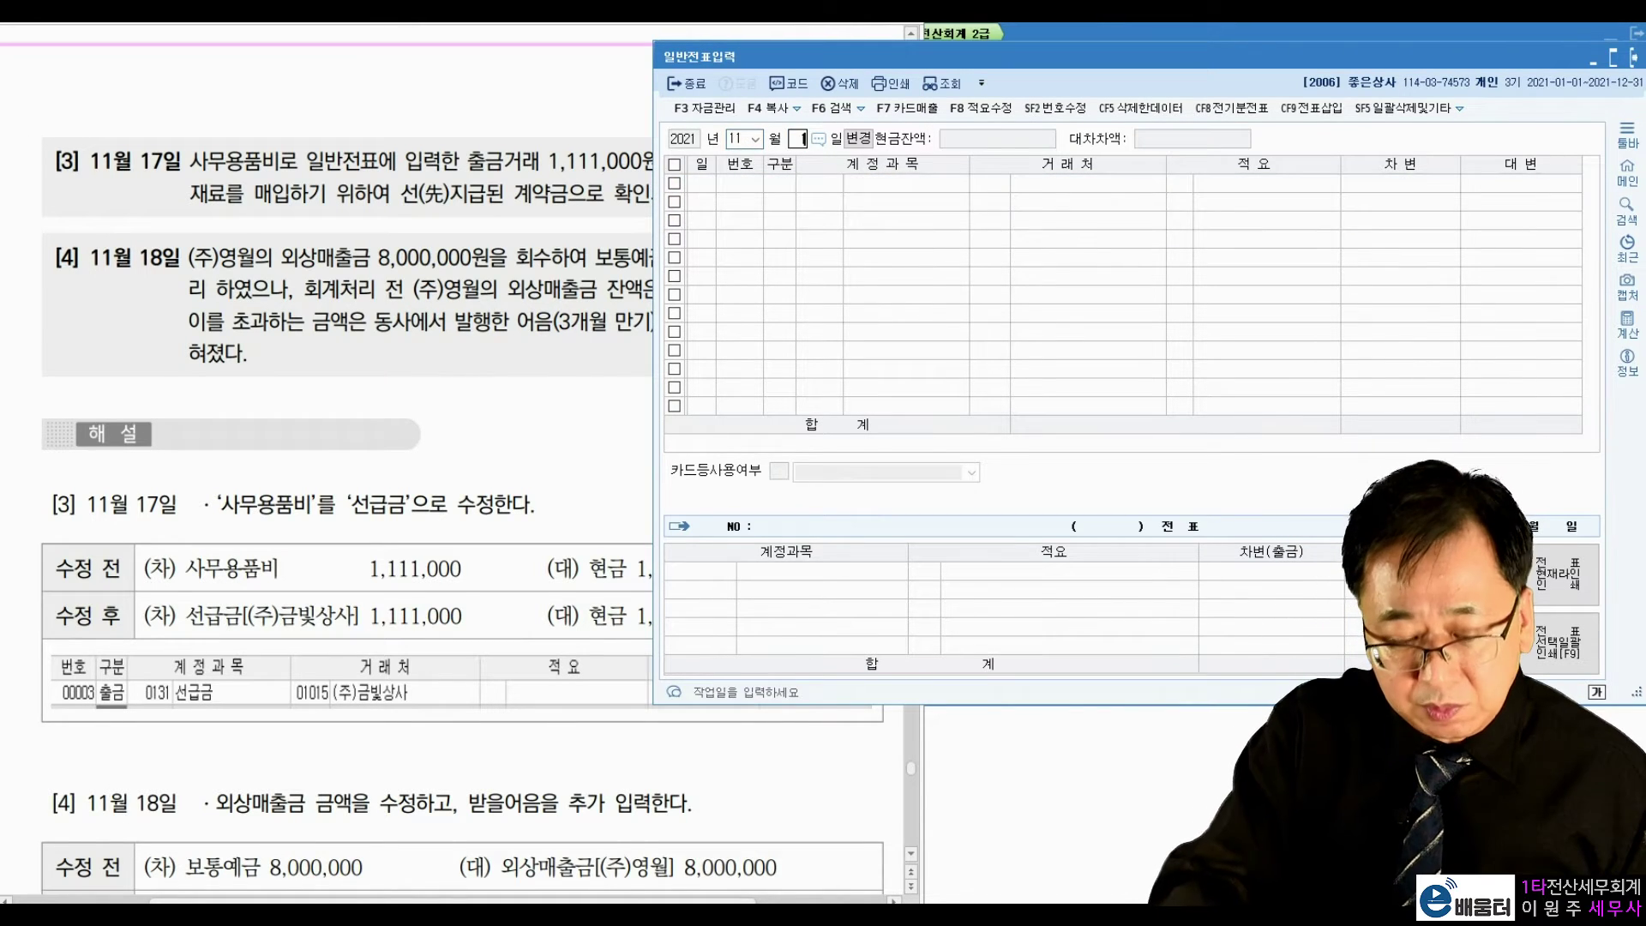
key("Return")
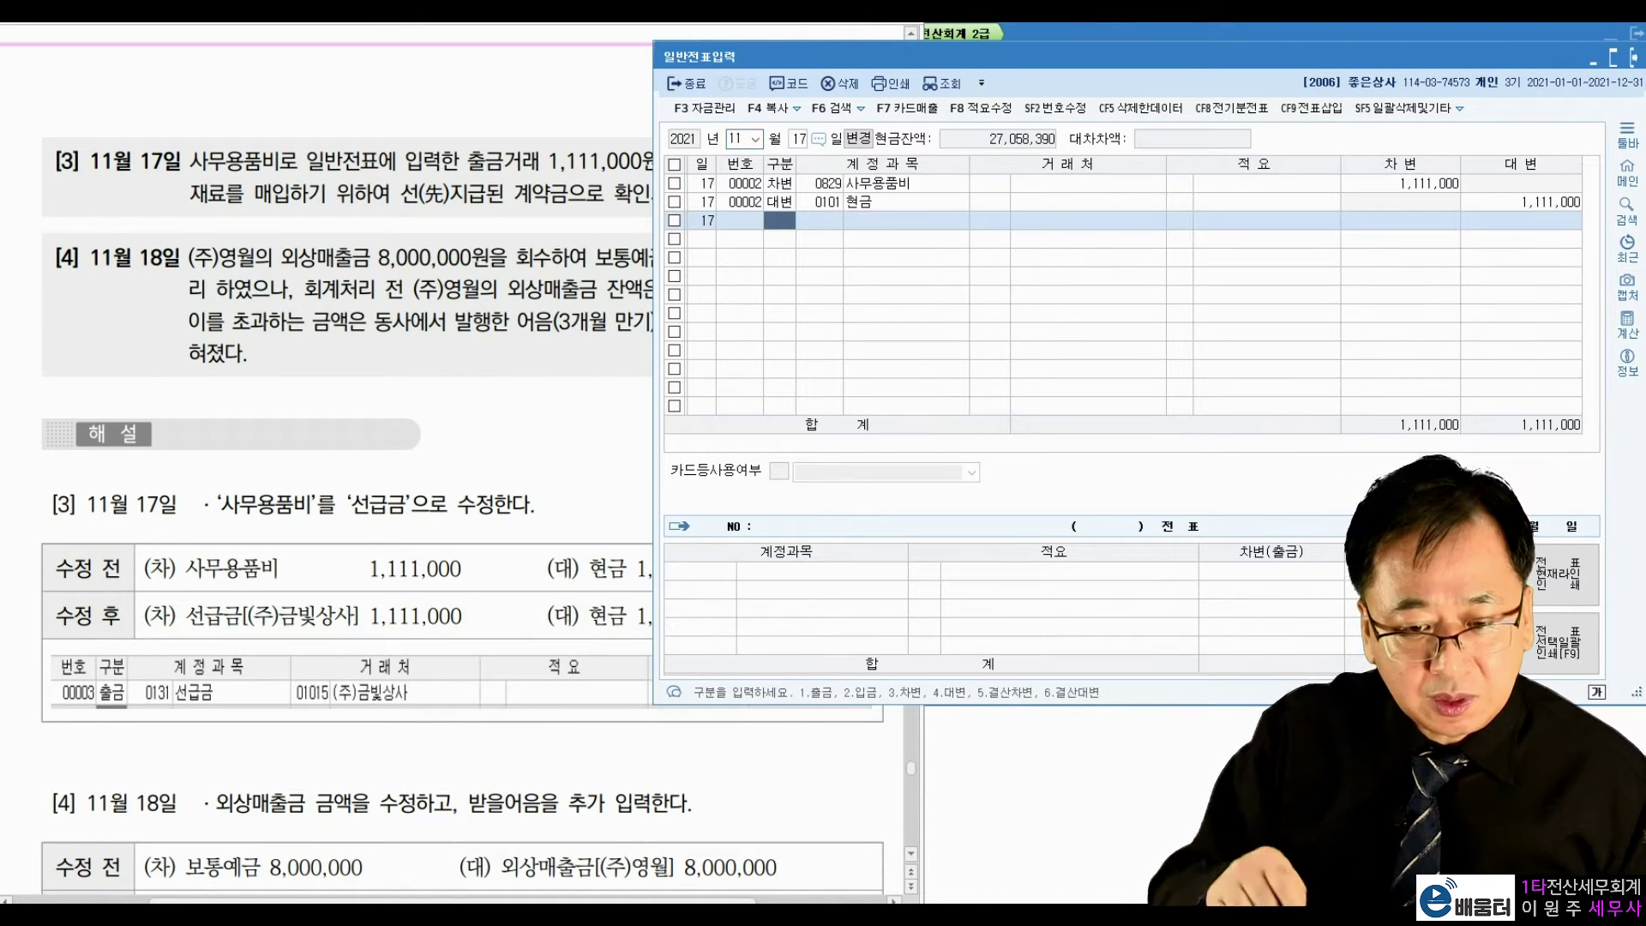
Step: Review the November 17 debit and credit amounts and mark exercise [3]'s prepaid contract deposit wording with the handwritten note 선급금
left_click(1490, 204)
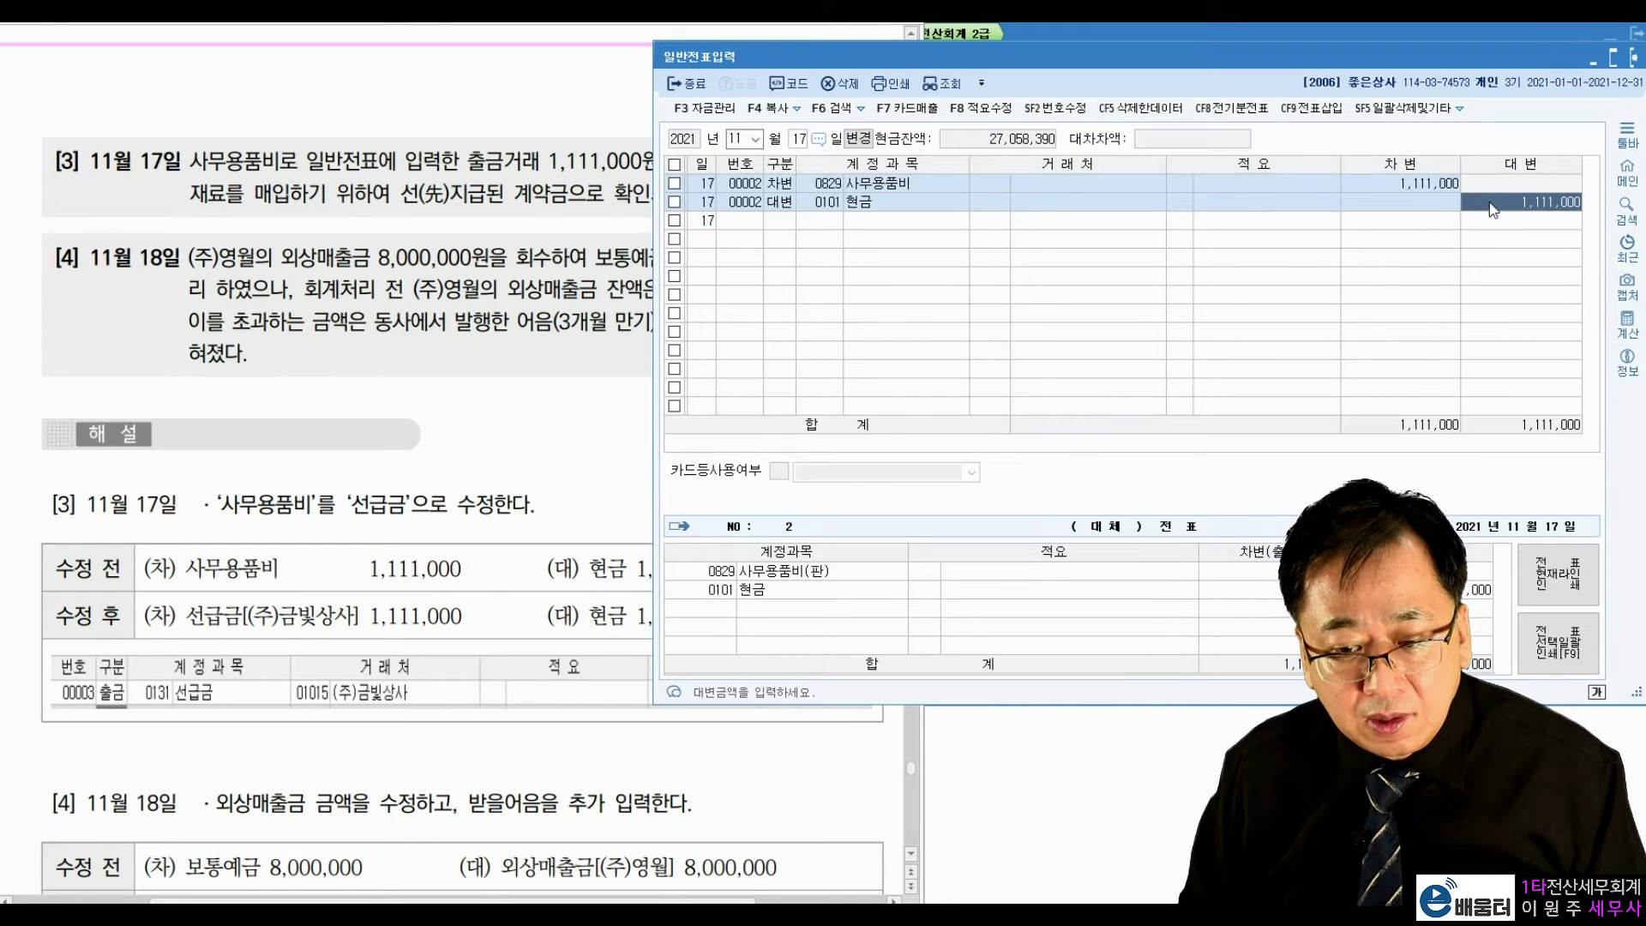
left_click(1437, 192)
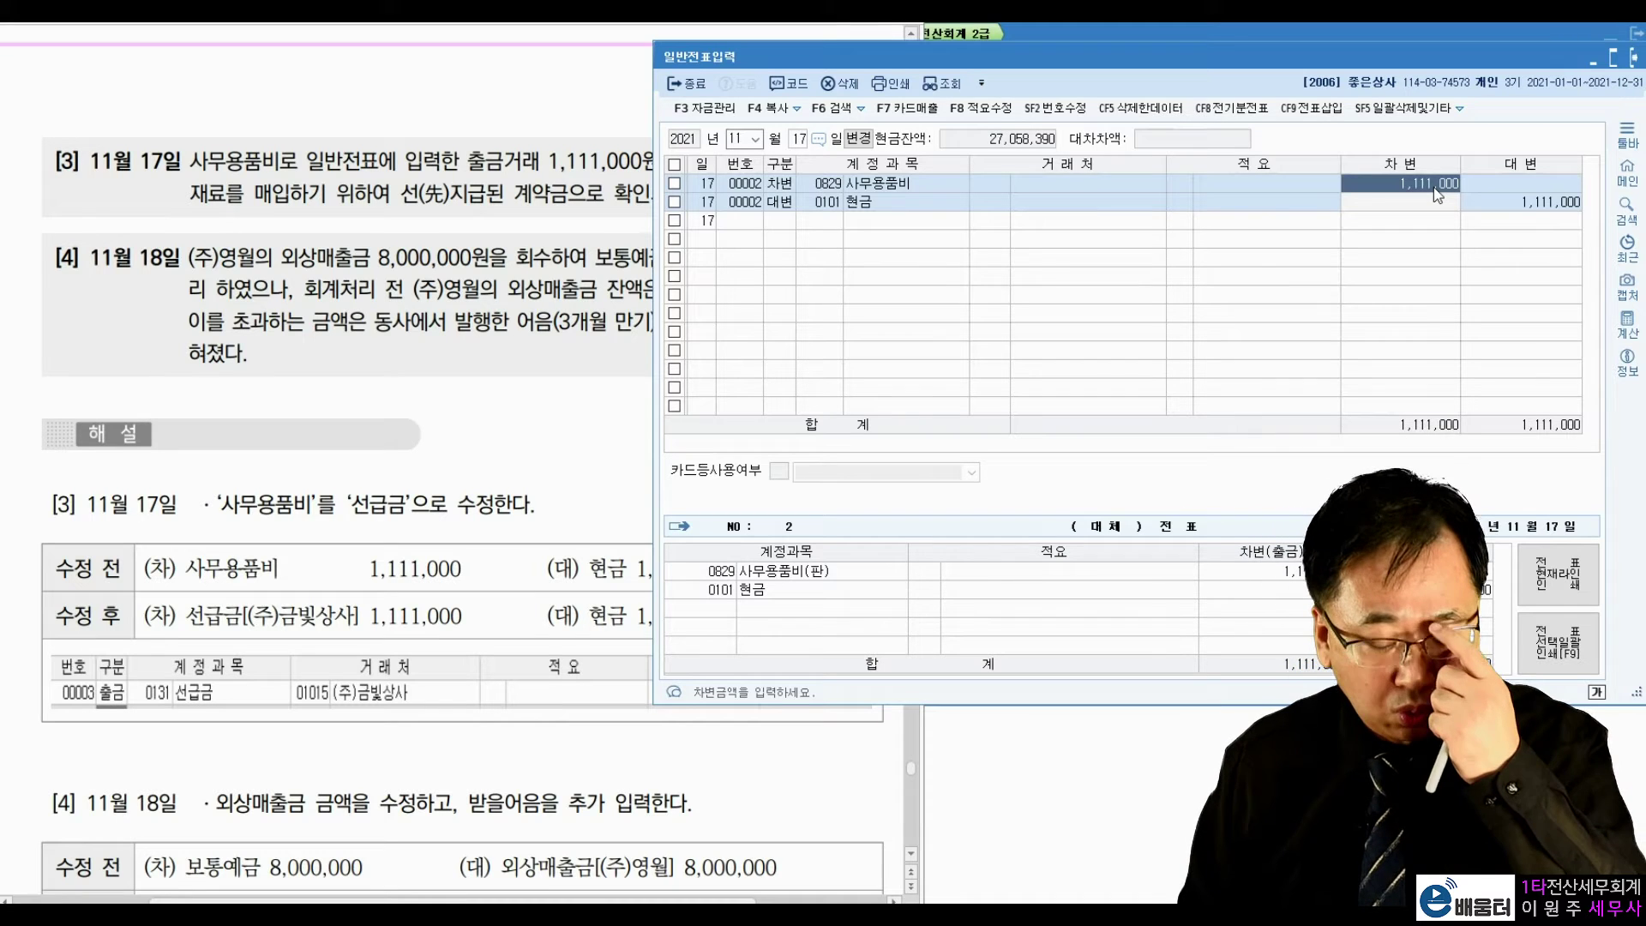
left_click(1527, 206)
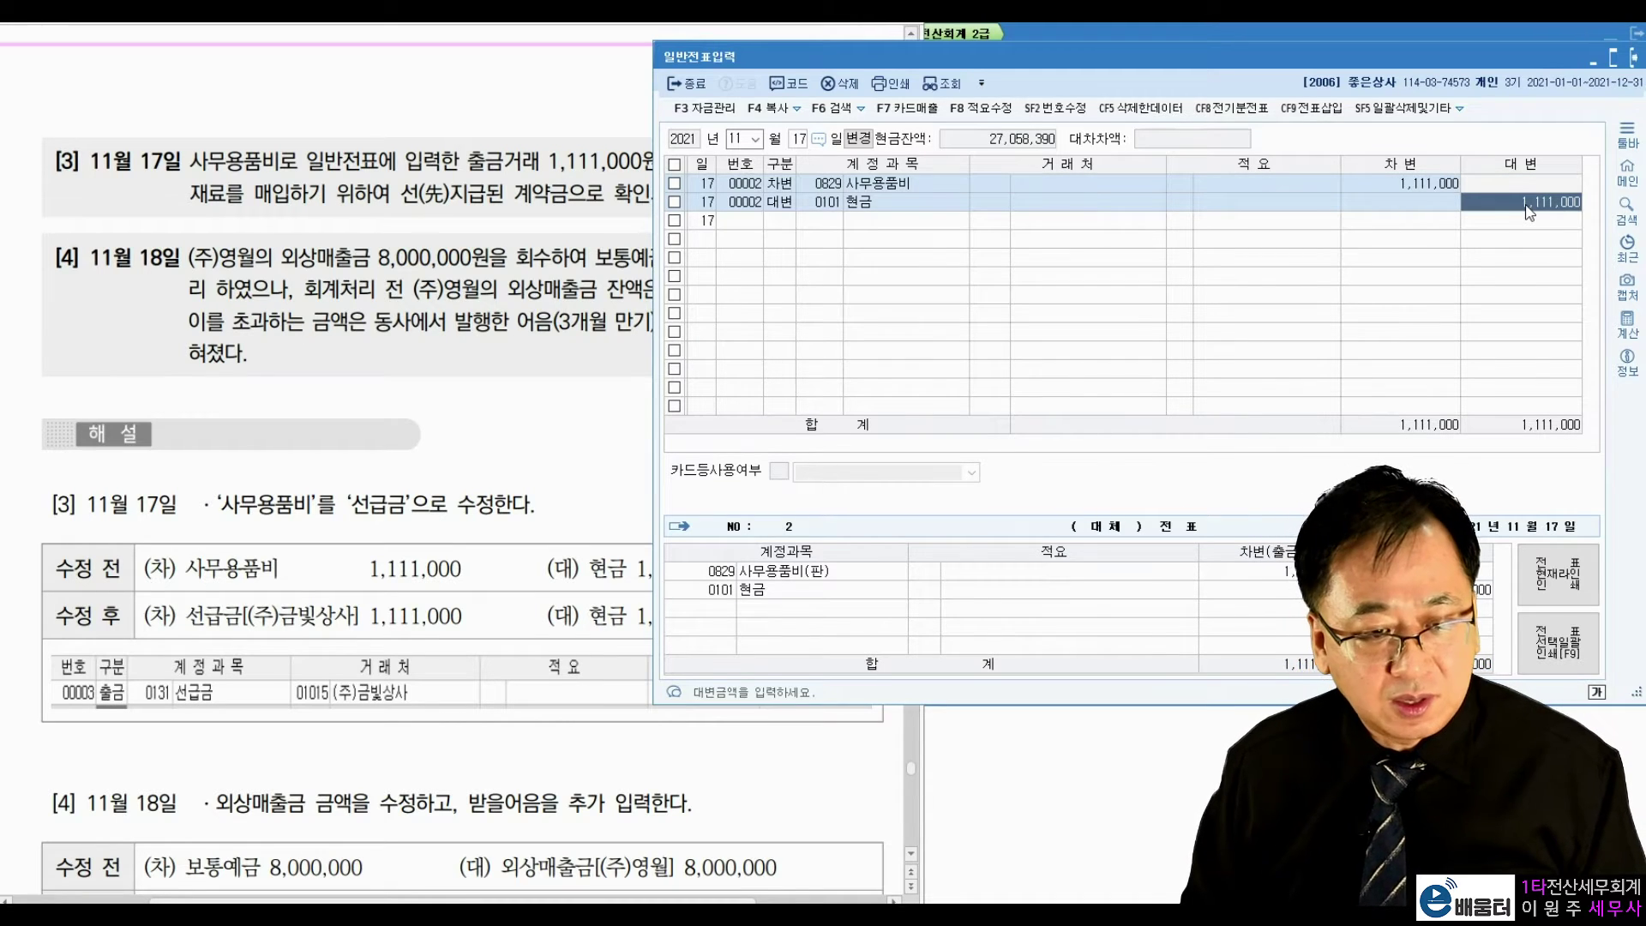
left_click(182, 173)
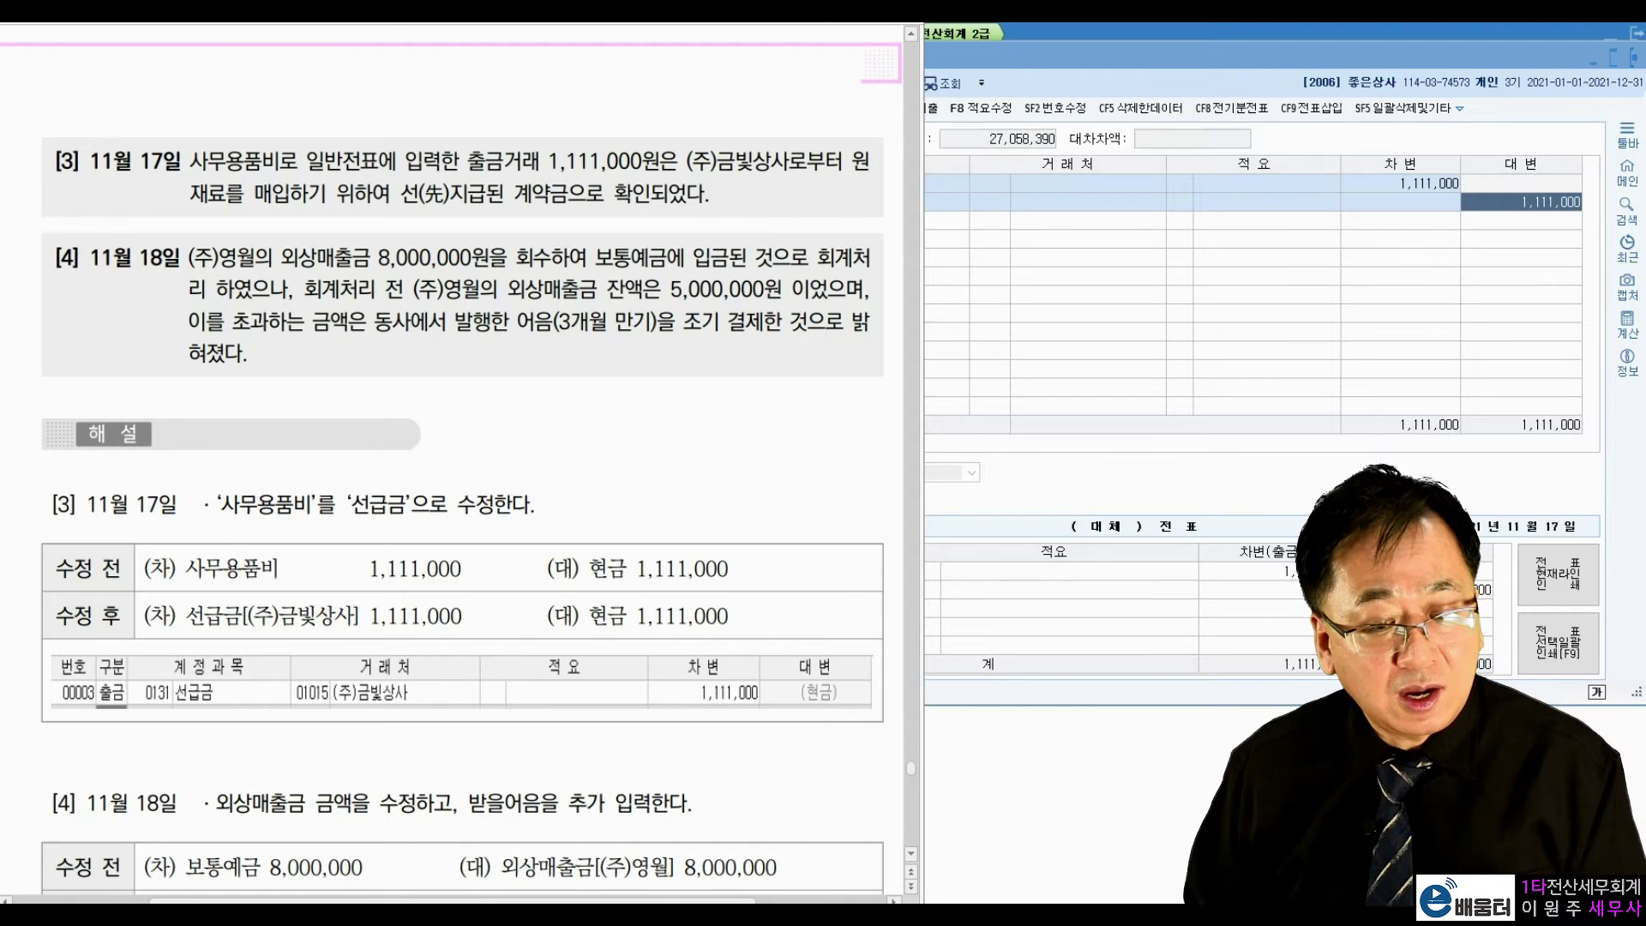
mouse_move(407, 205)
left_mouse_down()
mouse_move(545, 208)
mouse_move(592, 242)
mouse_move(656, 242)
left_mouse_up()
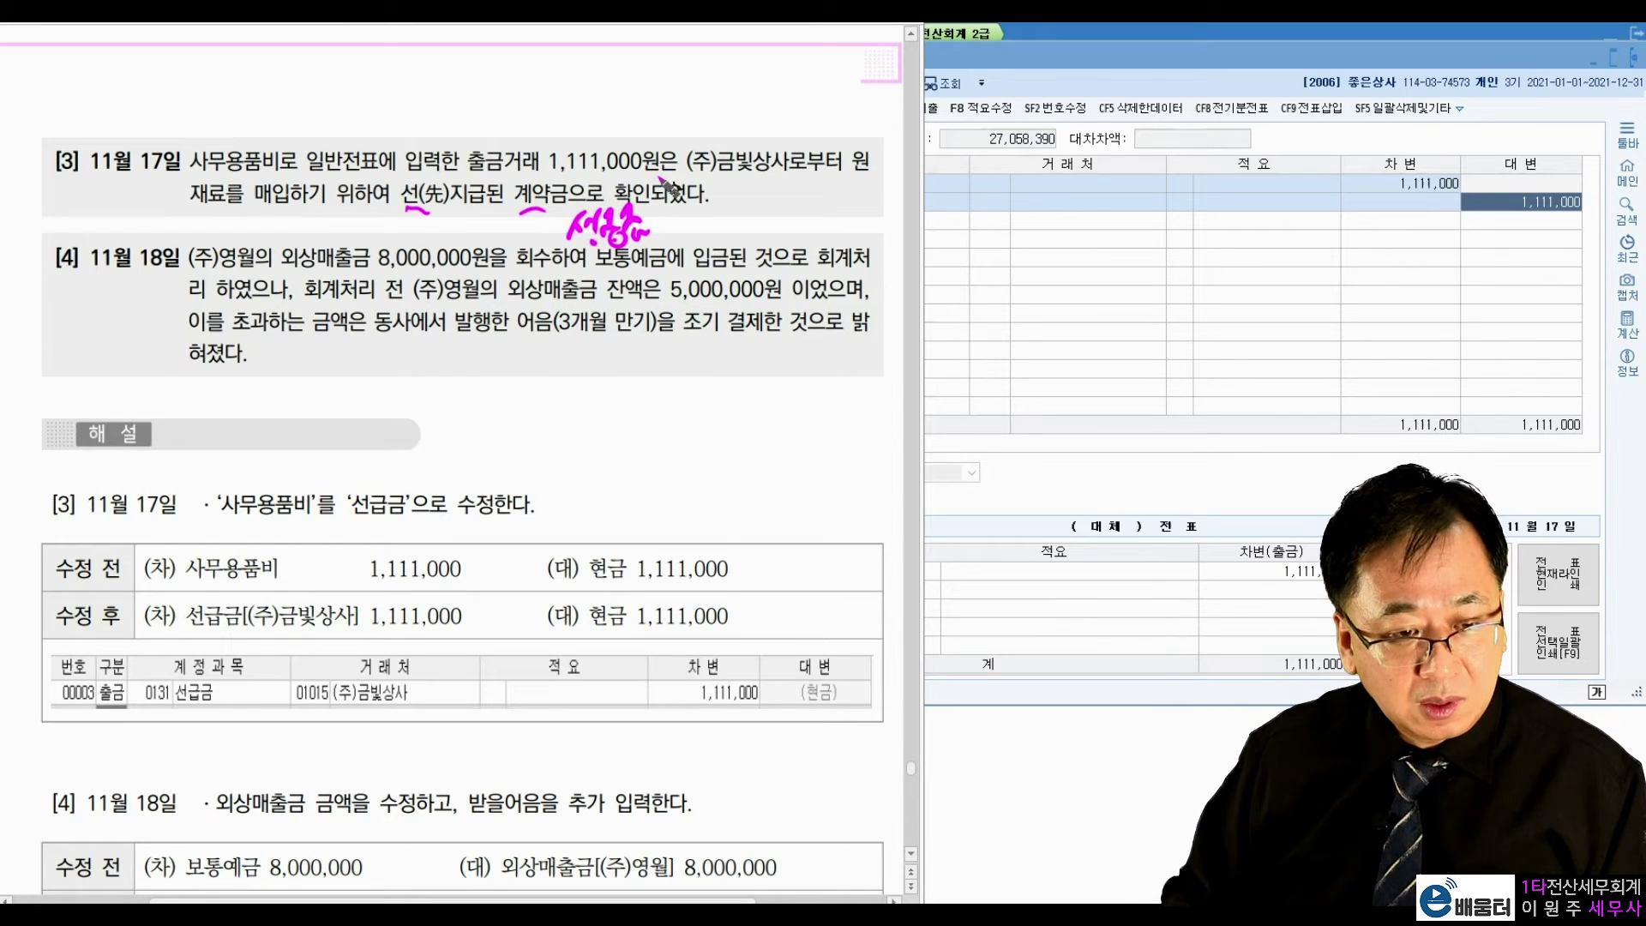
Step: Replace the 사무용품비 account on the November 17 debit line with 0131 선급금 by searching for 선급
left_click(1119, 286)
left_click(866, 189)
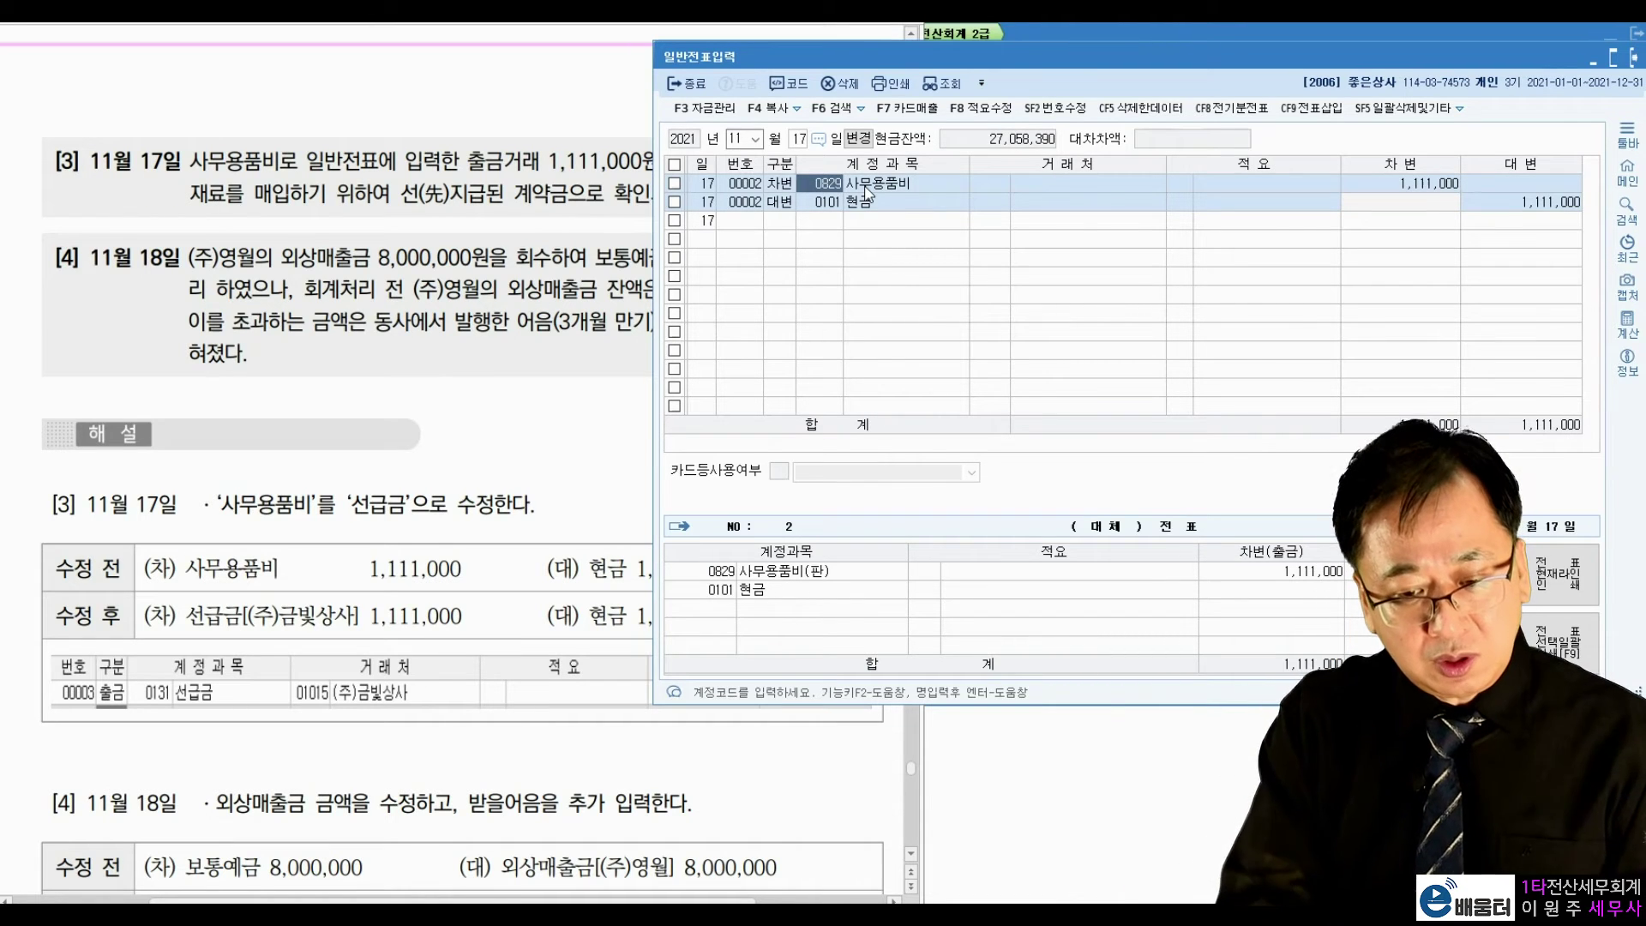
type("선")
key("Return")
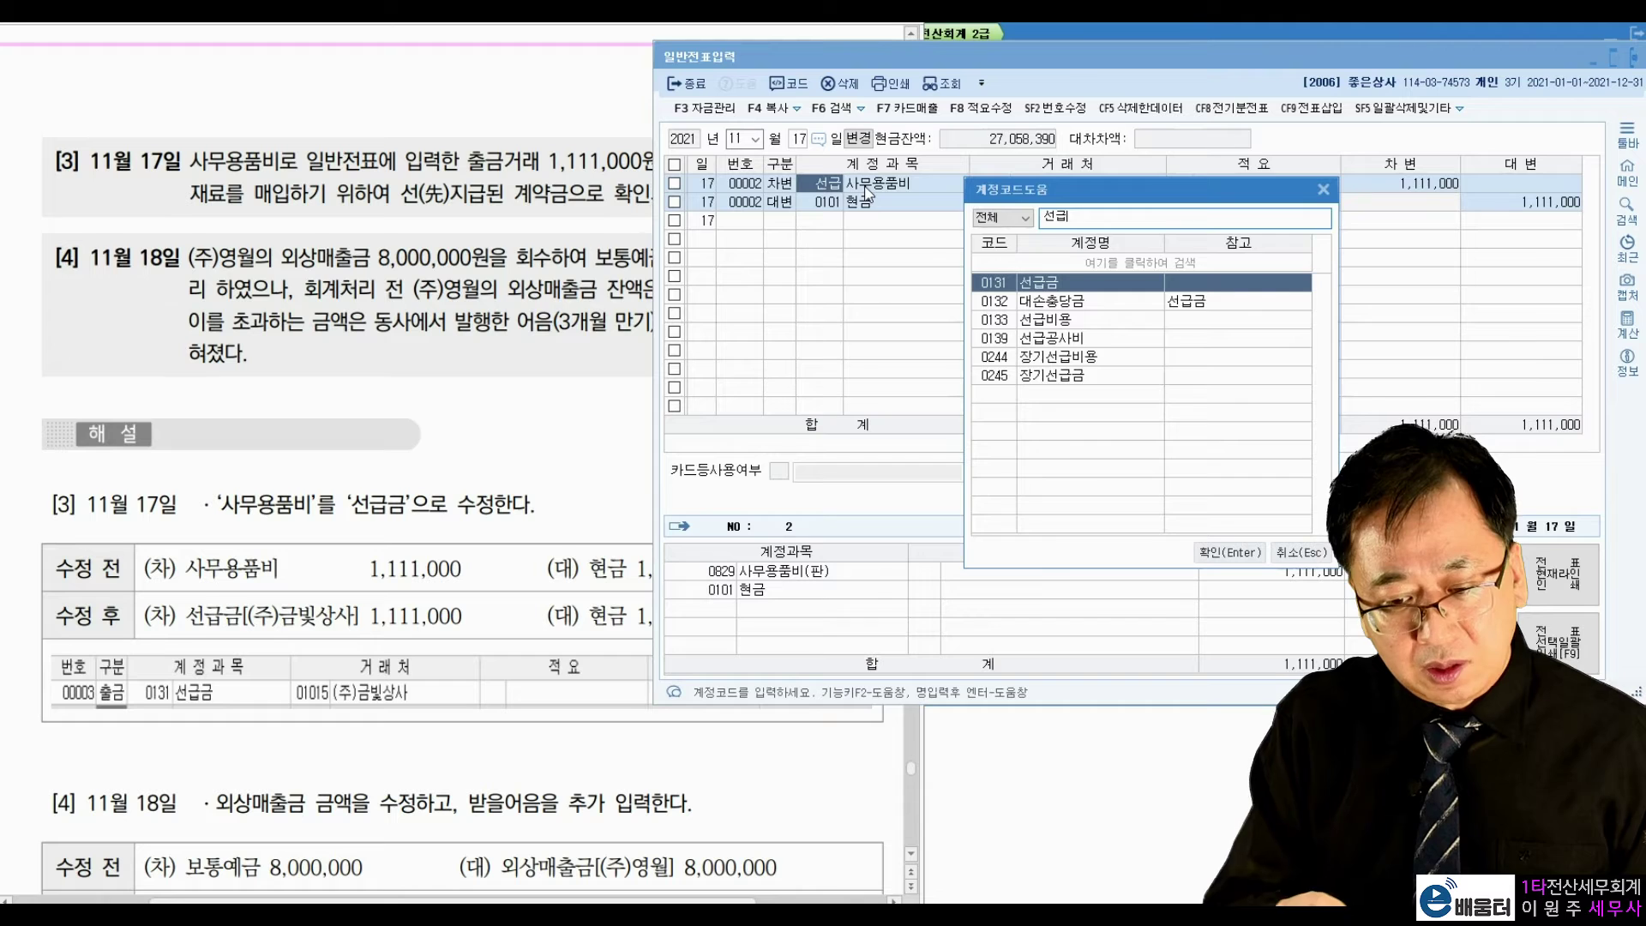
key("Return")
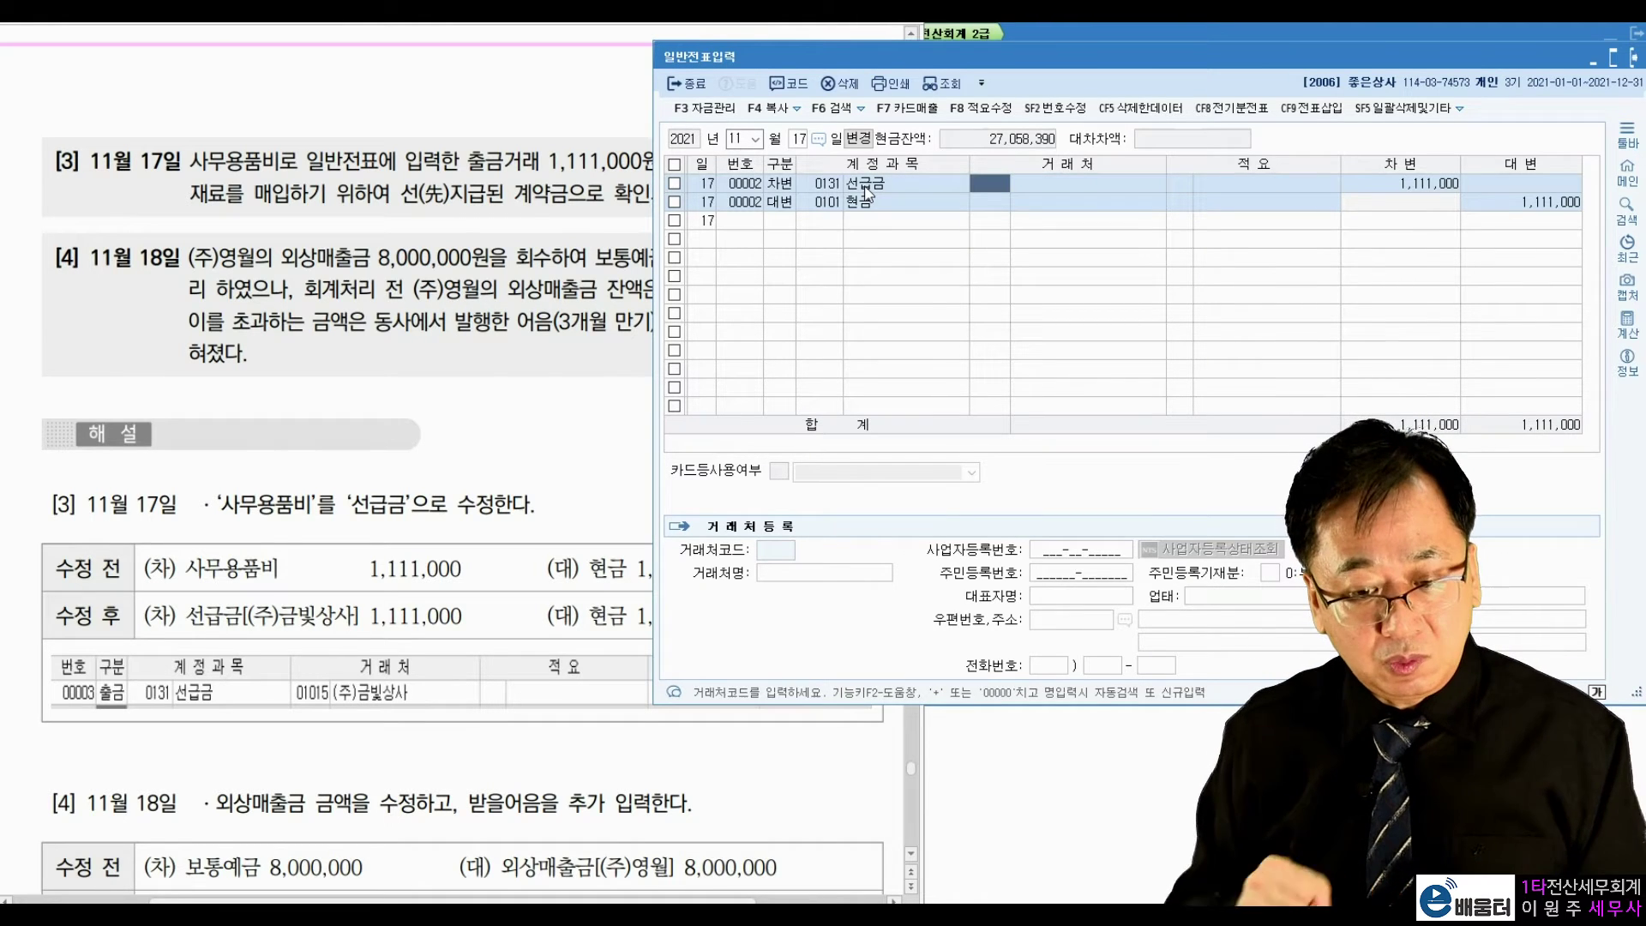
Step: Assign trading partner 06697 (주)금빛상사 to the 선급금 line by searching for 금빛
left_click(588, 179)
left_click(979, 180)
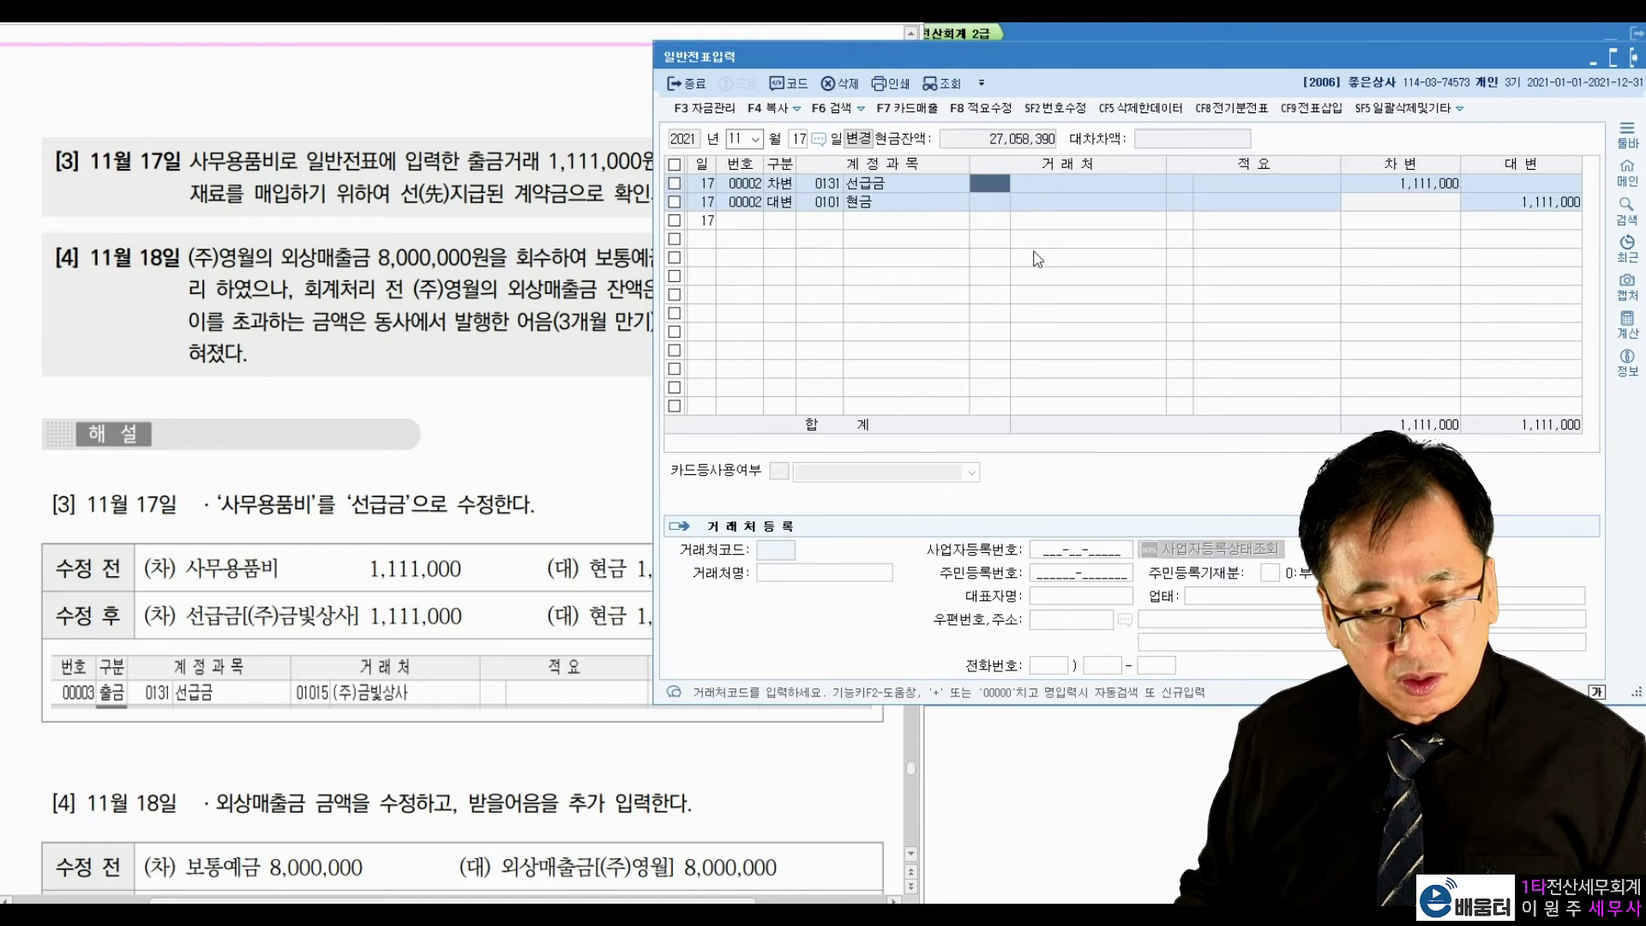
type("금비")
key("Return")
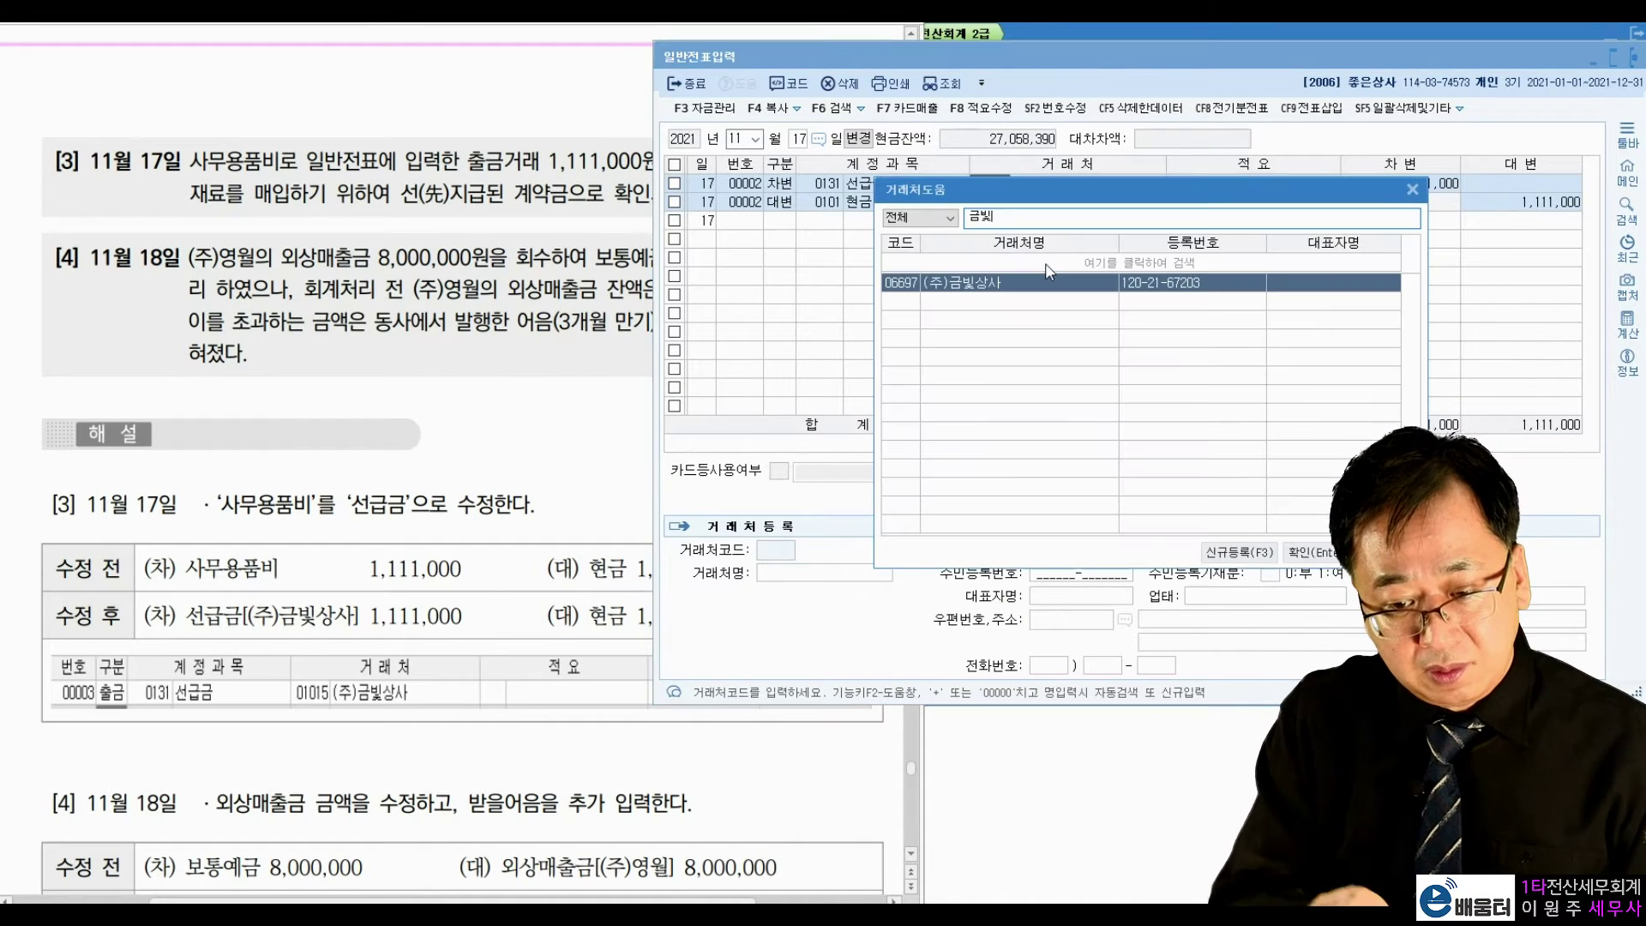
double_click(1049, 272)
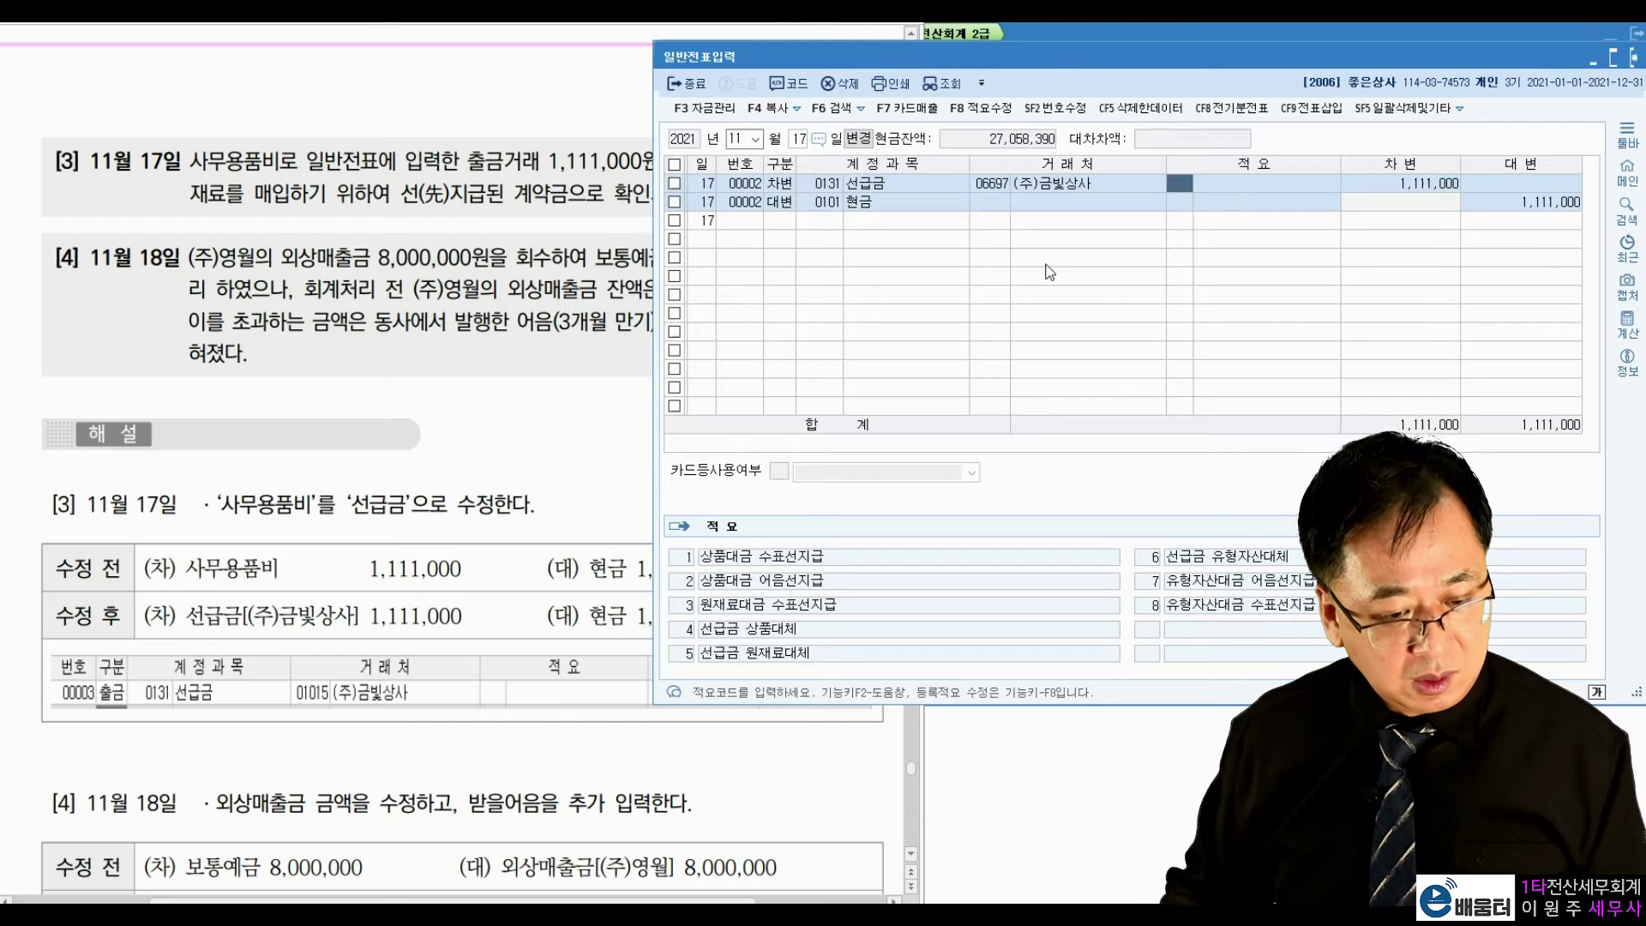
Step: Load the November 18 voucher for exercise [4] and check its 보통예금 and 외상매출금 amounts
left_click(171, 254)
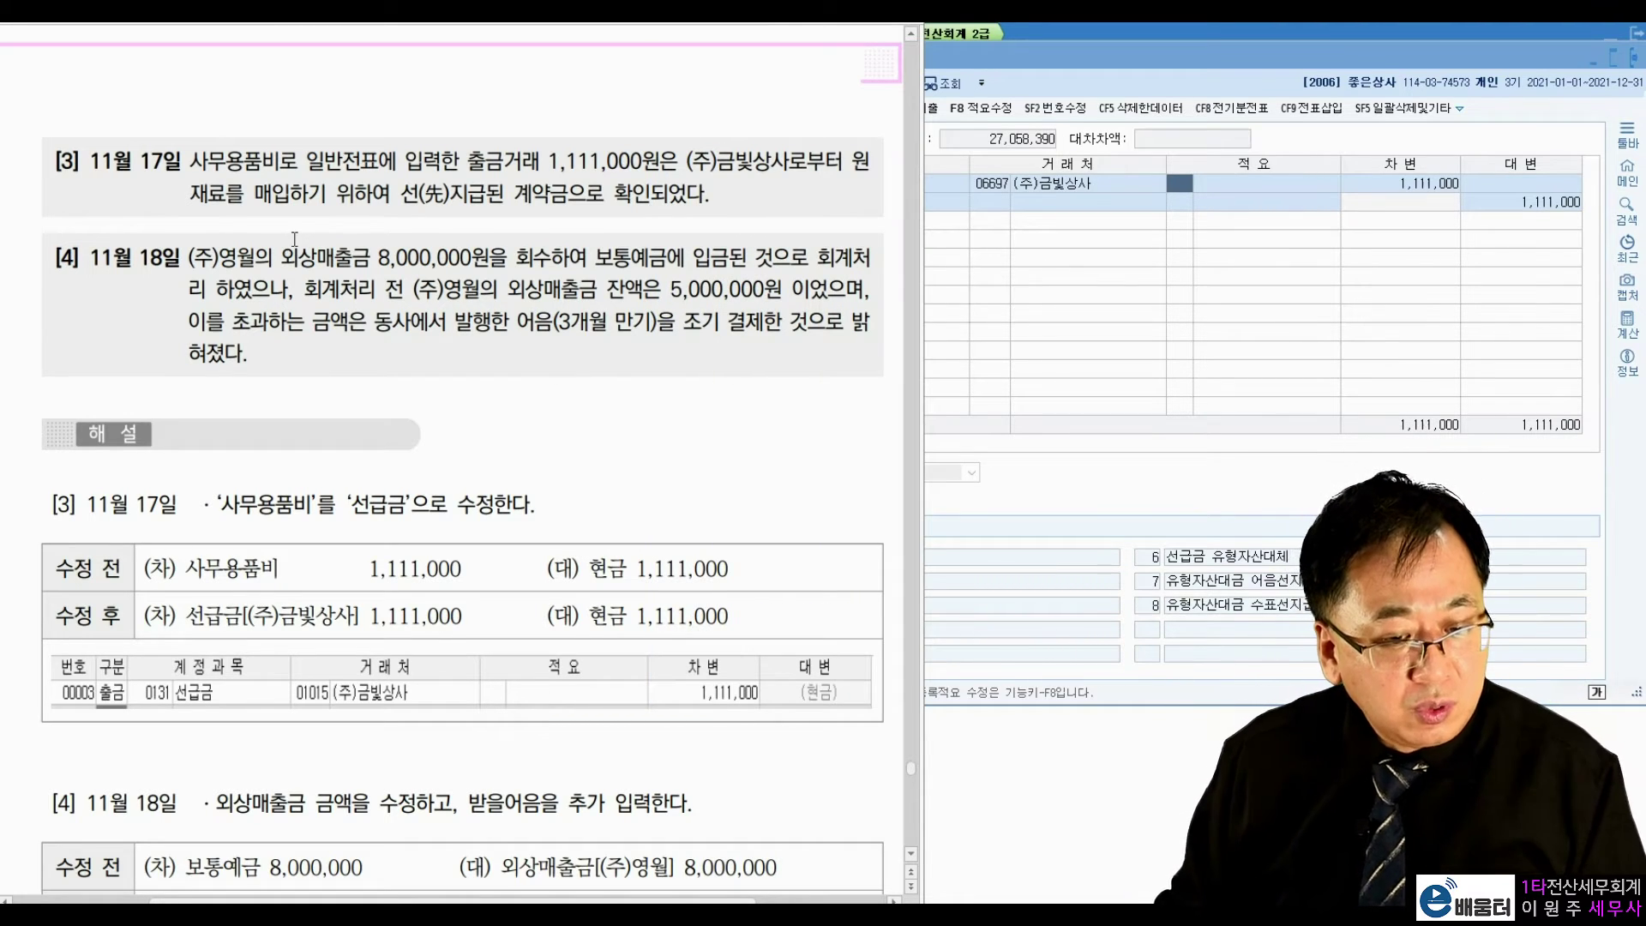
left_click(1105, 293)
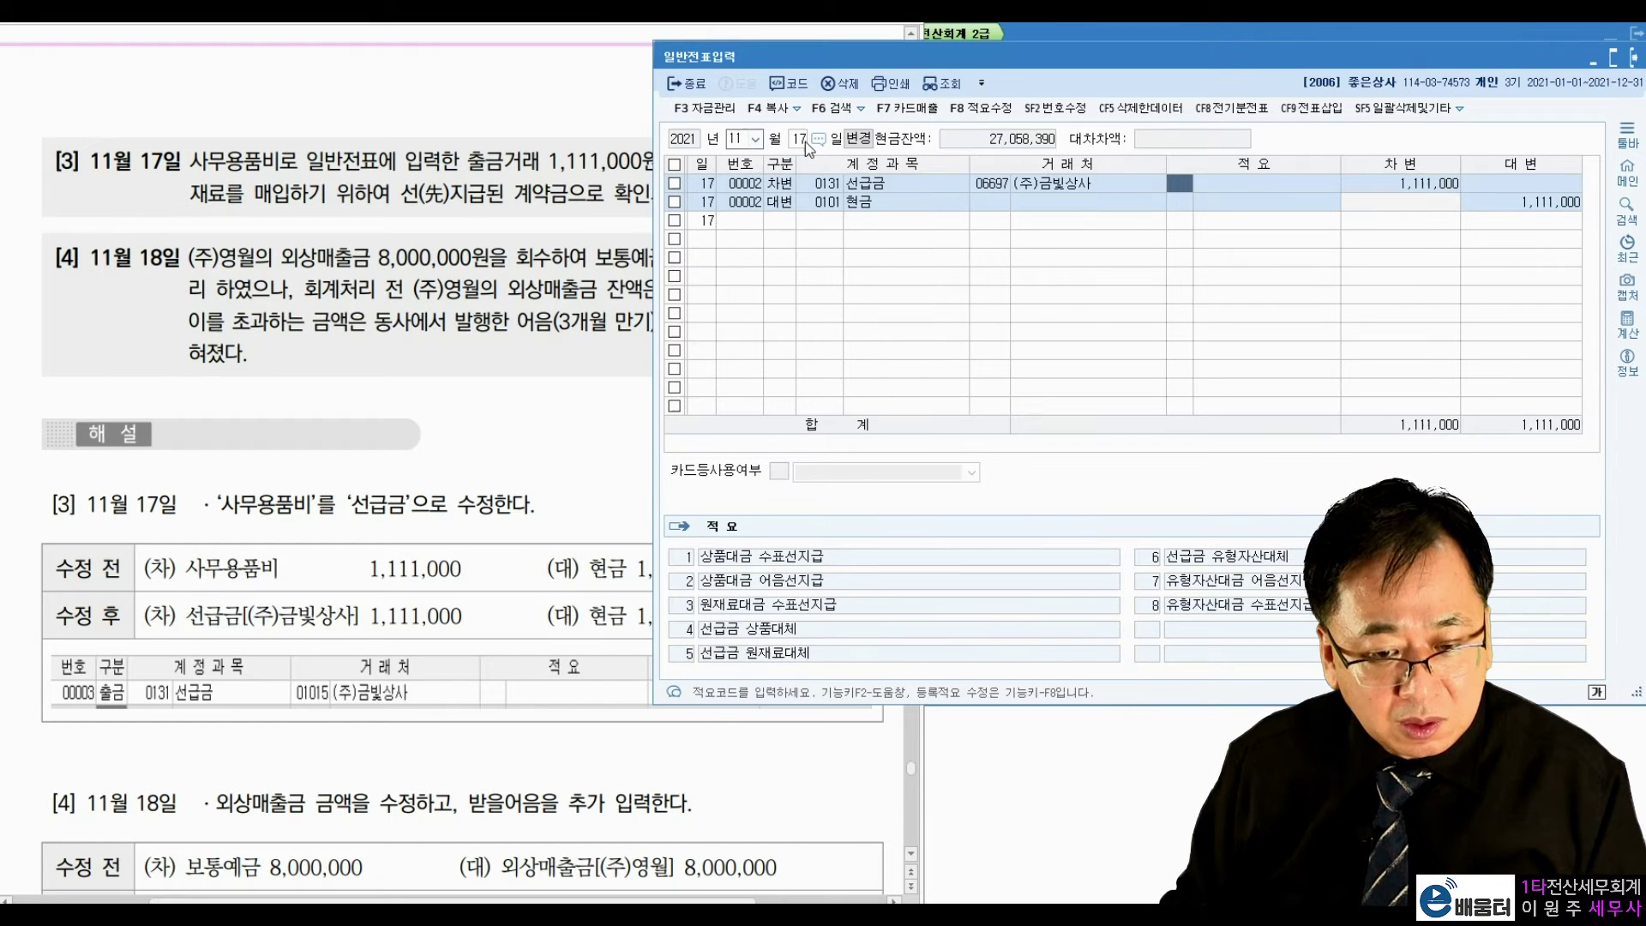
left_click(804, 142)
type("18")
key("Return")
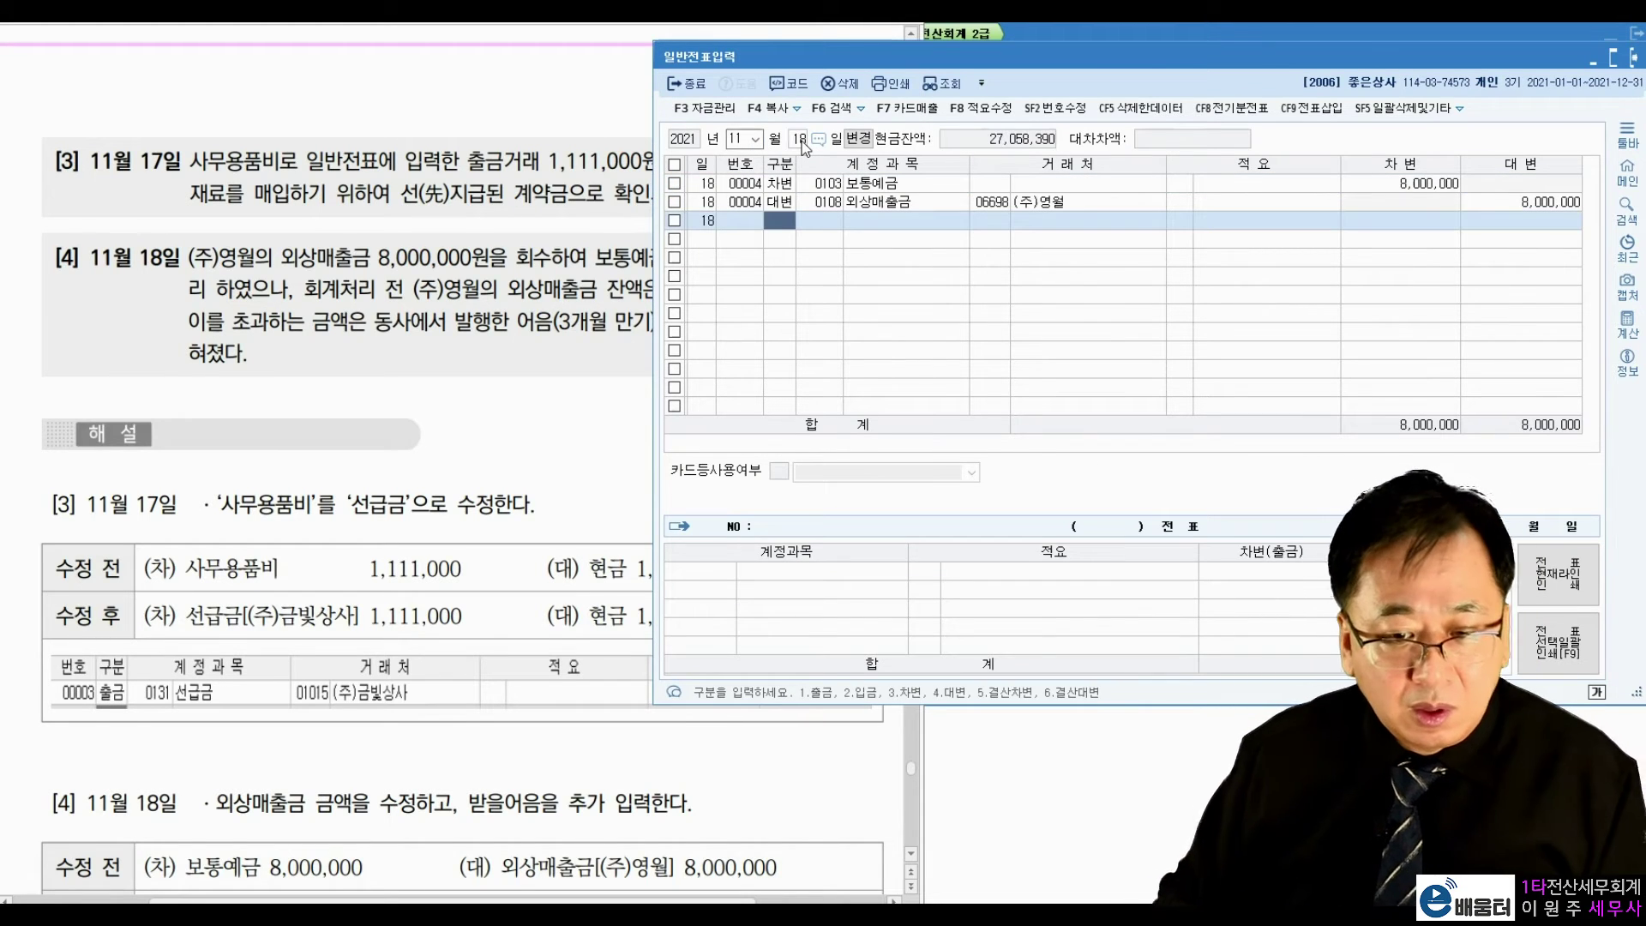
left_click(1442, 185)
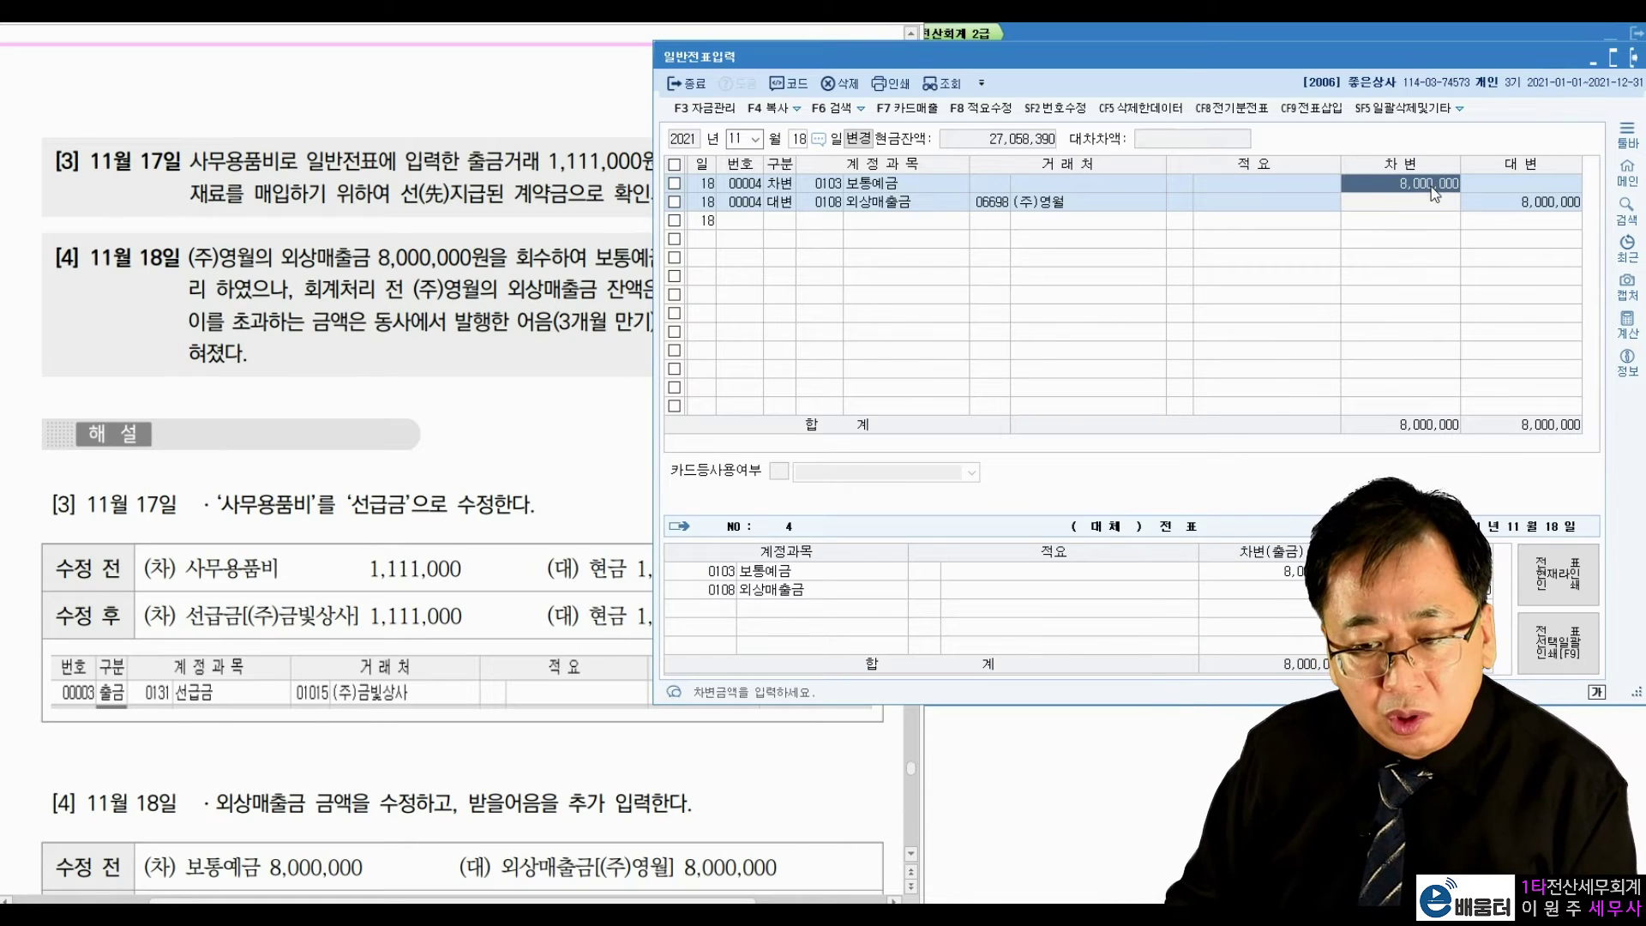
left_click(1478, 204)
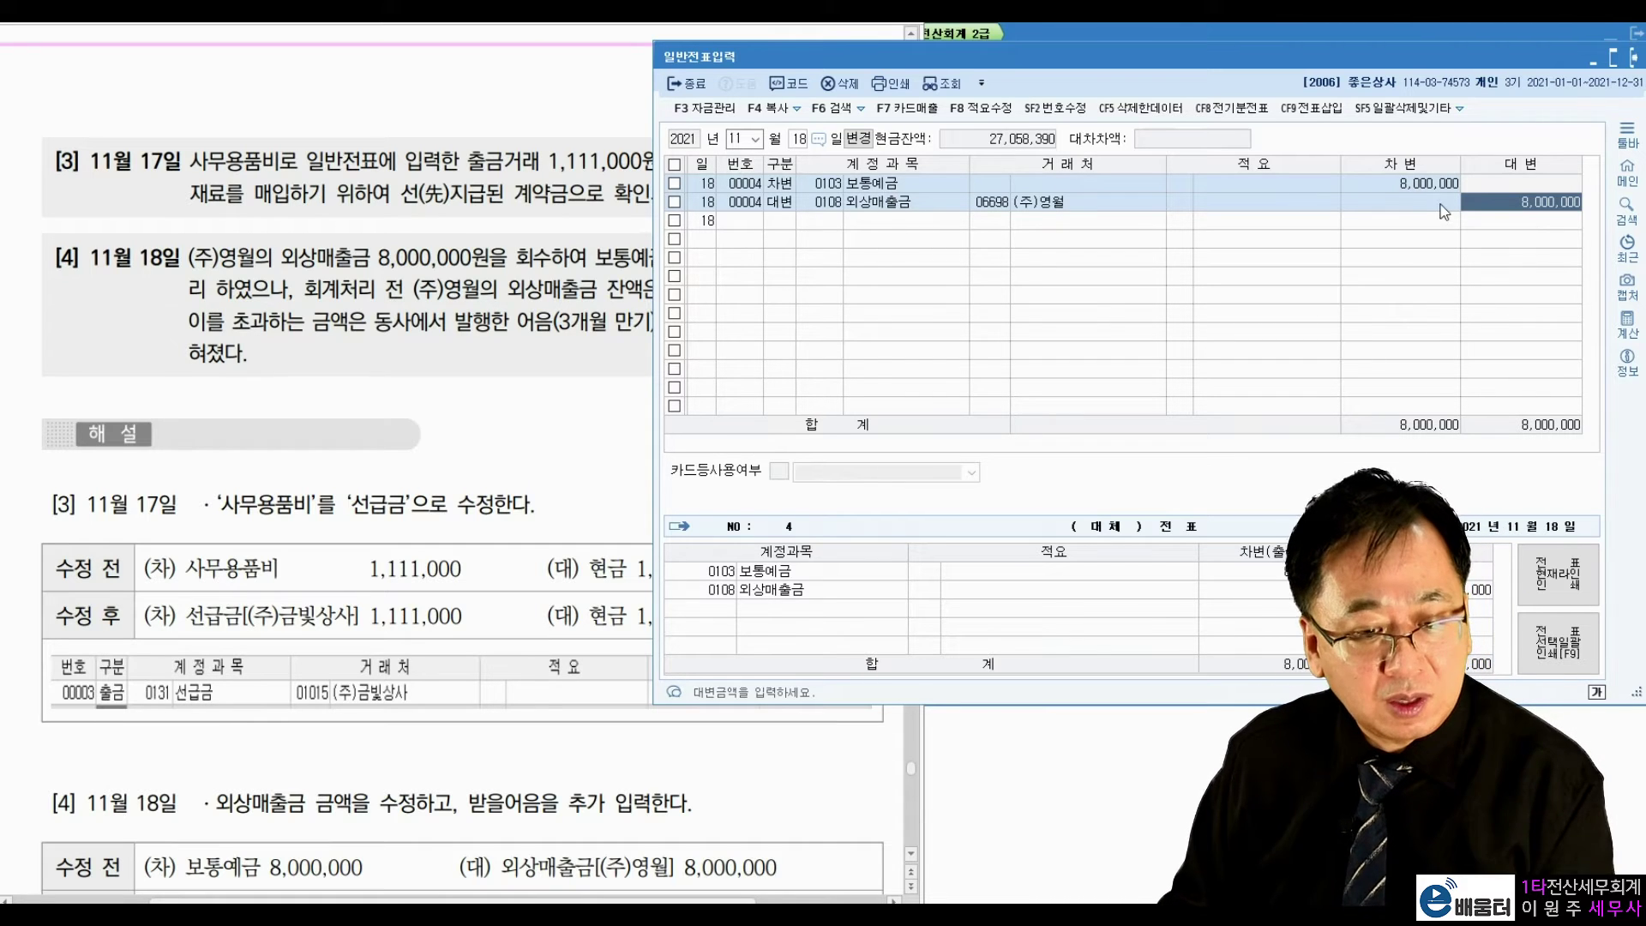
Step: Mark the two amounts, 동사 and 발행한 어음 in exercise [4], note the excess and 받을어음 by hand, and clear the markings
left_click(247, 284)
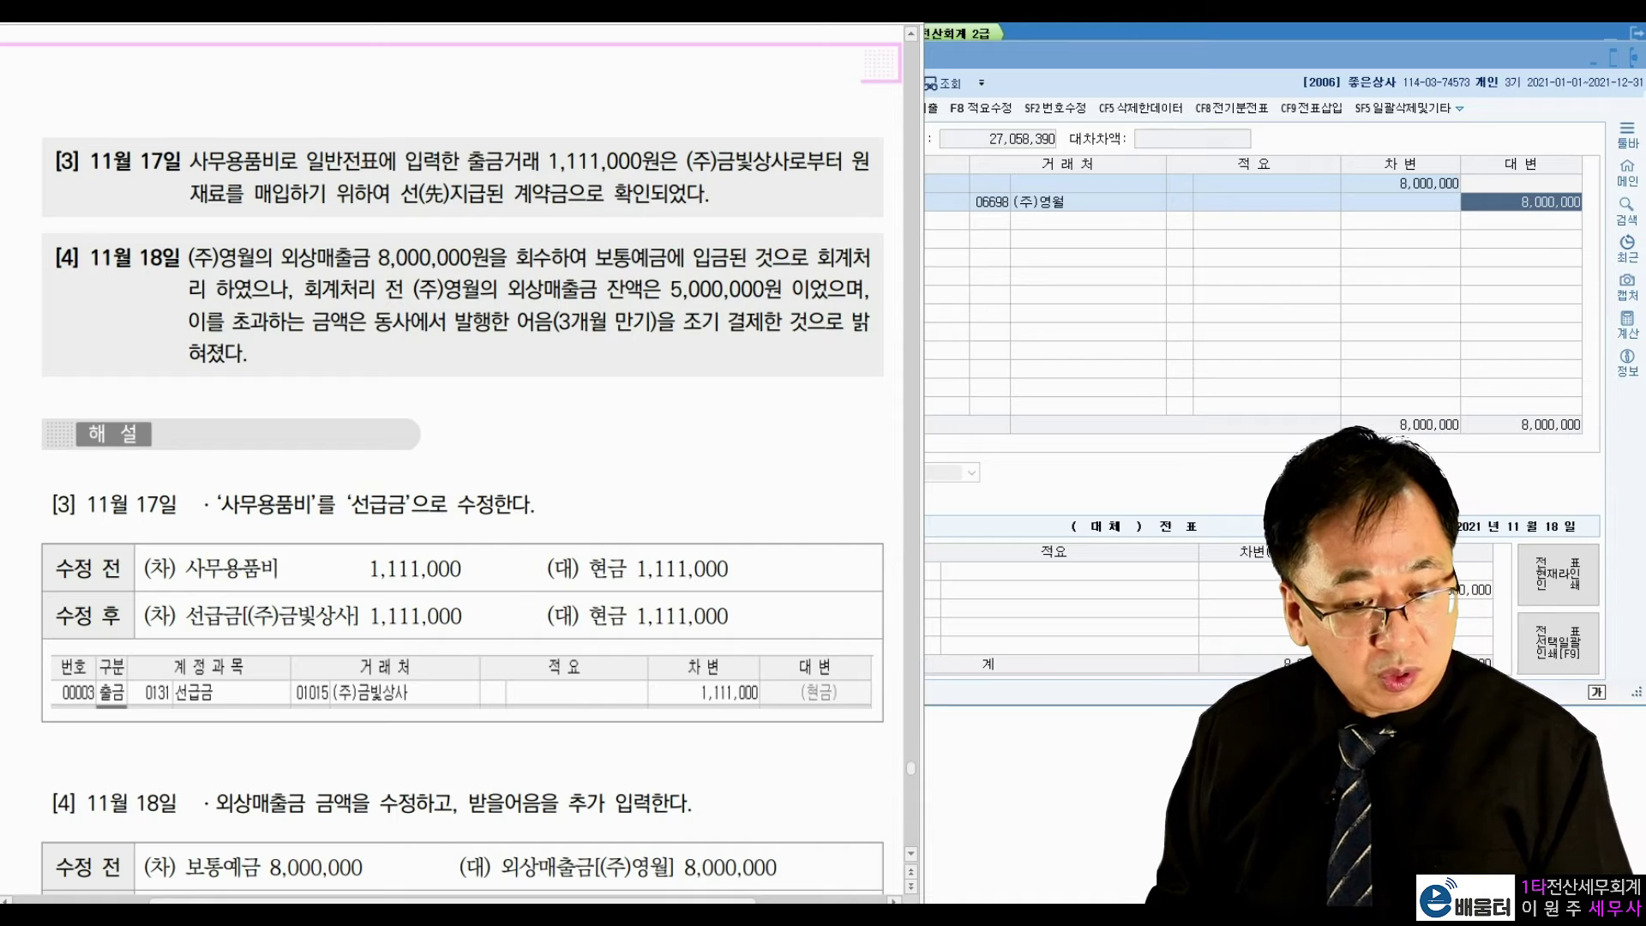
left_click_drag(782, 272, 770, 285)
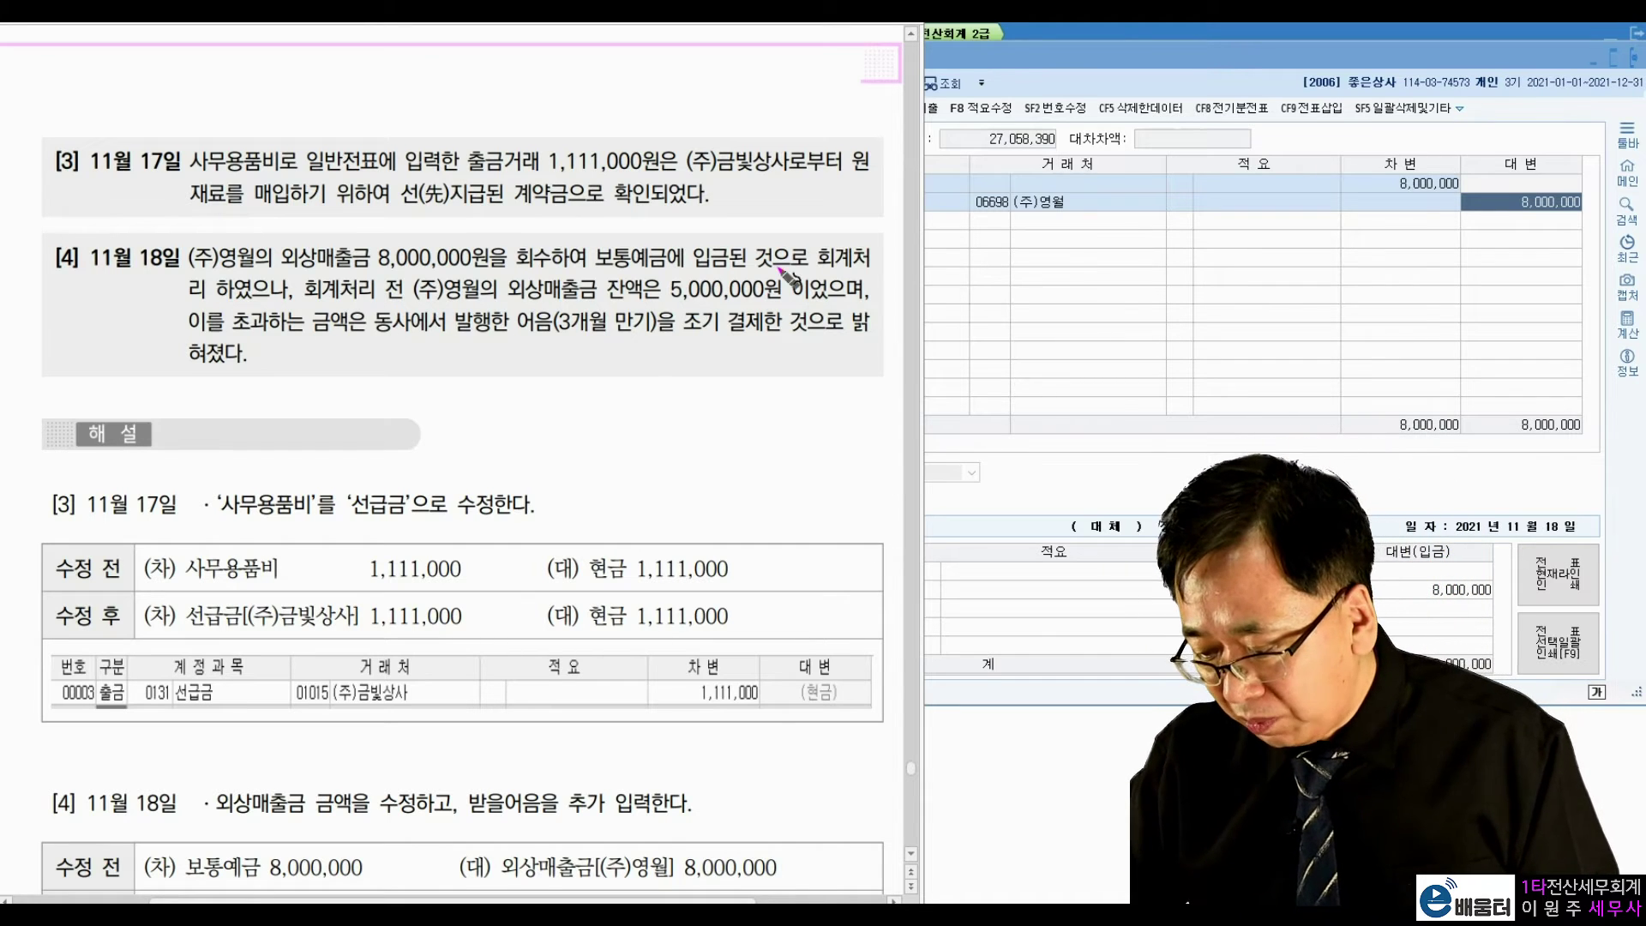
left_click_drag(471, 246, 482, 232)
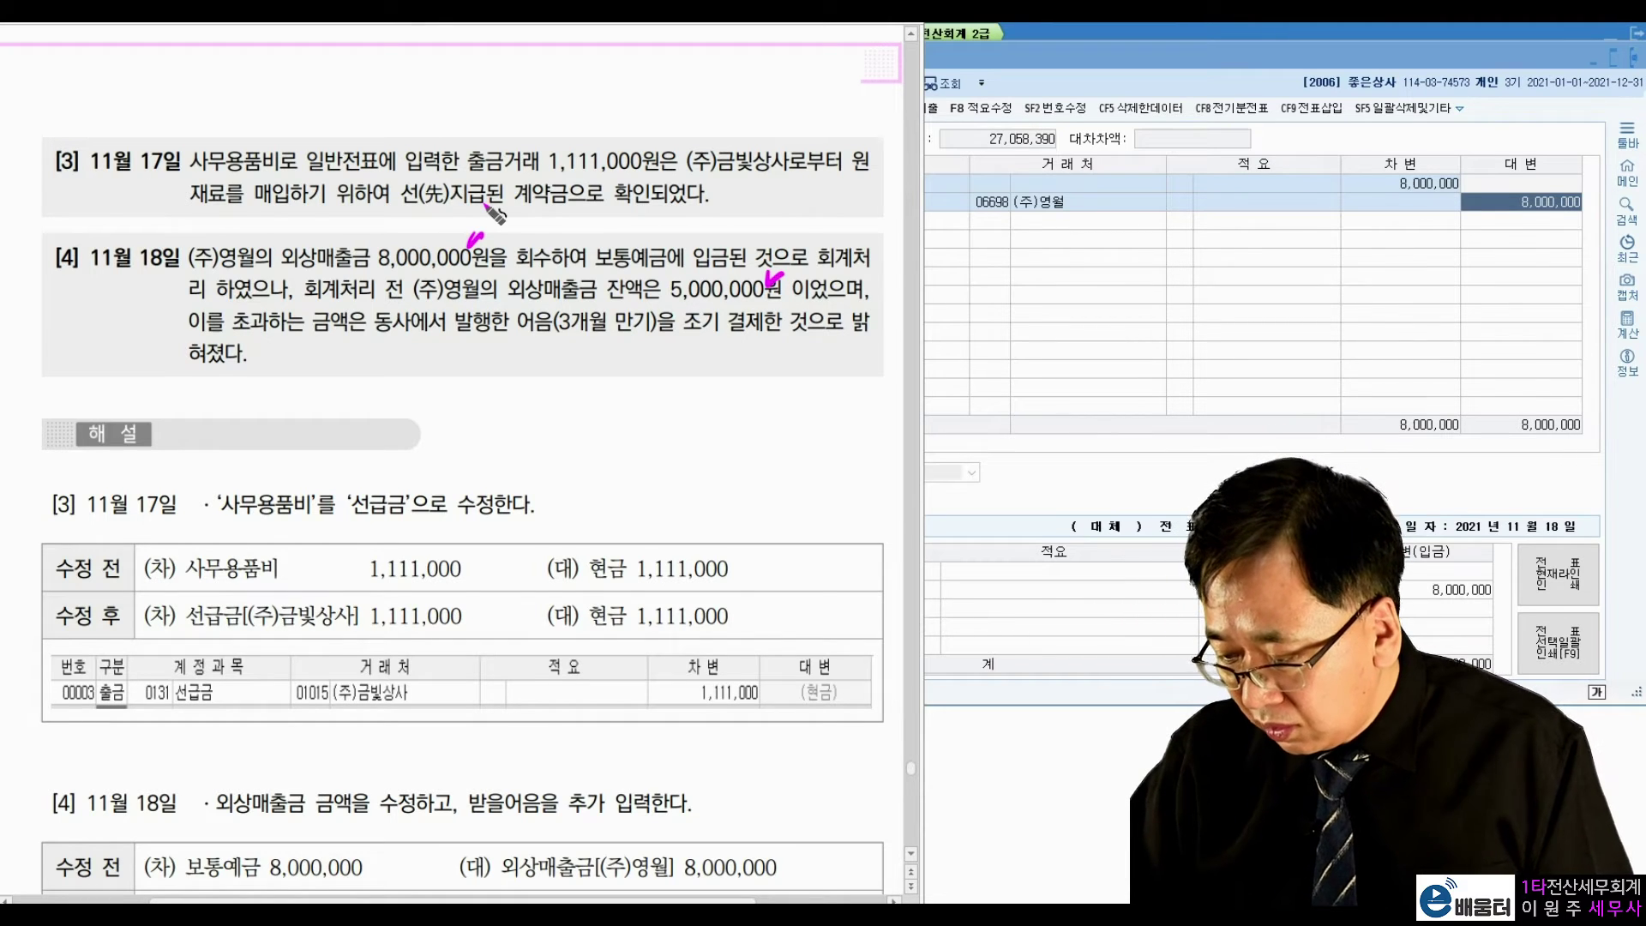
mouse_move(337, 333)
left_mouse_down()
mouse_move(362, 395)
mouse_move(445, 361)
left_mouse_up()
left_click(420, 366)
left_click(419, 376)
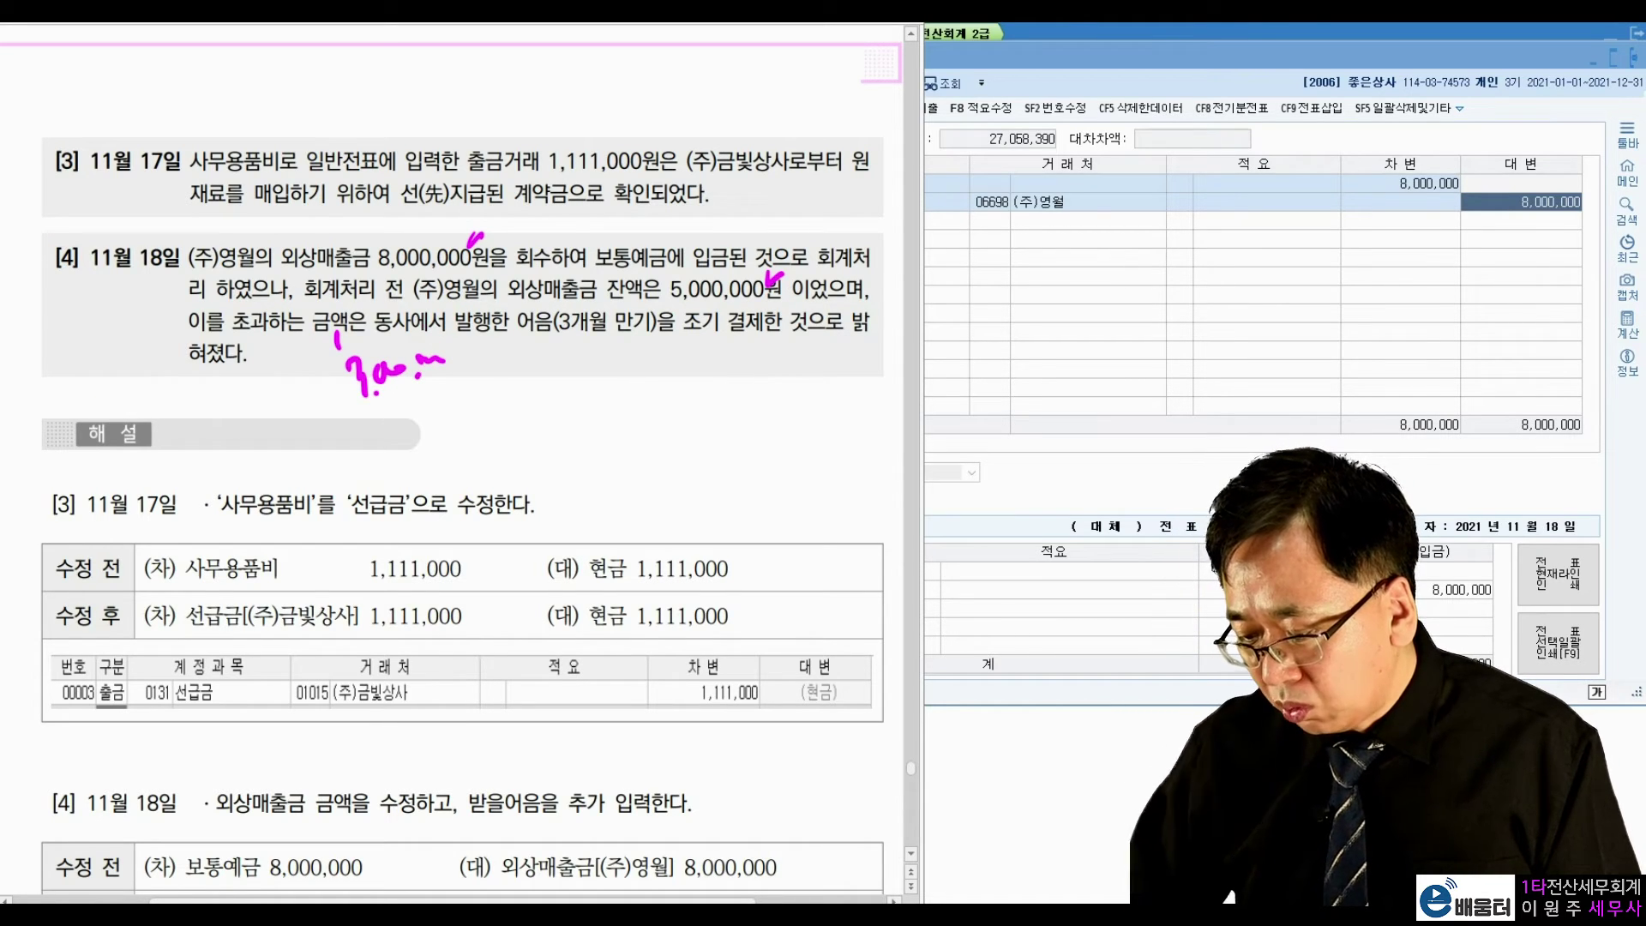
mouse_move(388, 299)
left_mouse_down()
mouse_move(411, 322)
mouse_move(392, 347)
left_mouse_up()
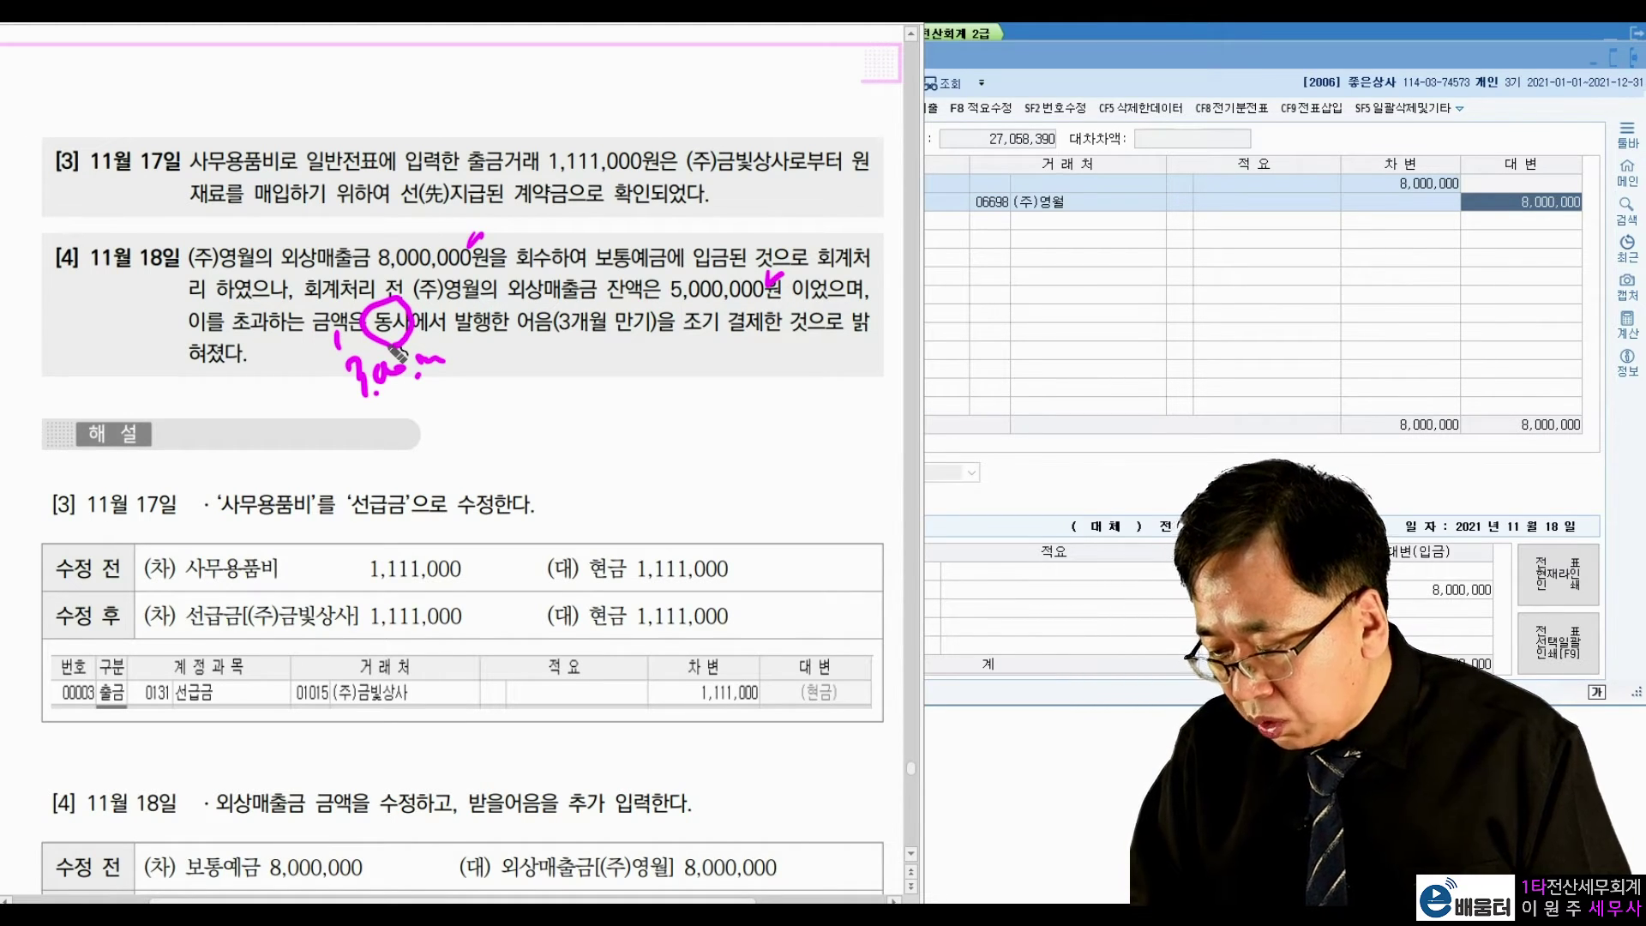
mouse_move(465, 333)
left_mouse_down()
mouse_move(578, 340)
mouse_move(559, 360)
mouse_move(609, 371)
mouse_move(626, 396)
mouse_move(652, 362)
mouse_move(660, 393)
mouse_move(683, 364)
mouse_move(729, 401)
mouse_move(743, 344)
left_mouse_up()
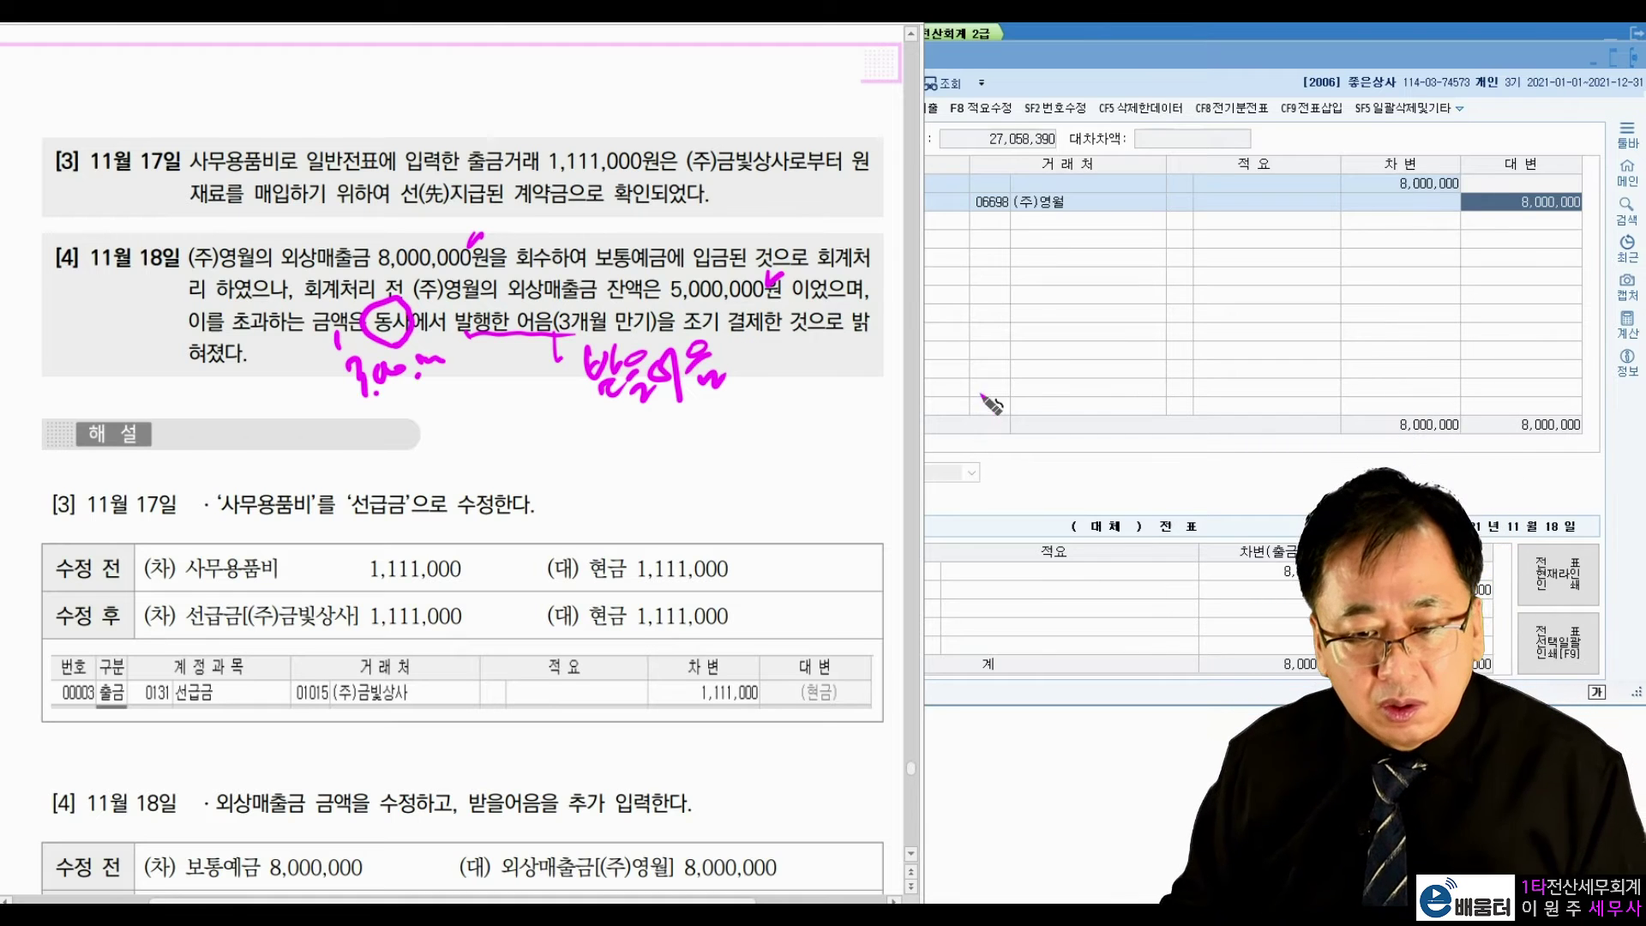
key("e")
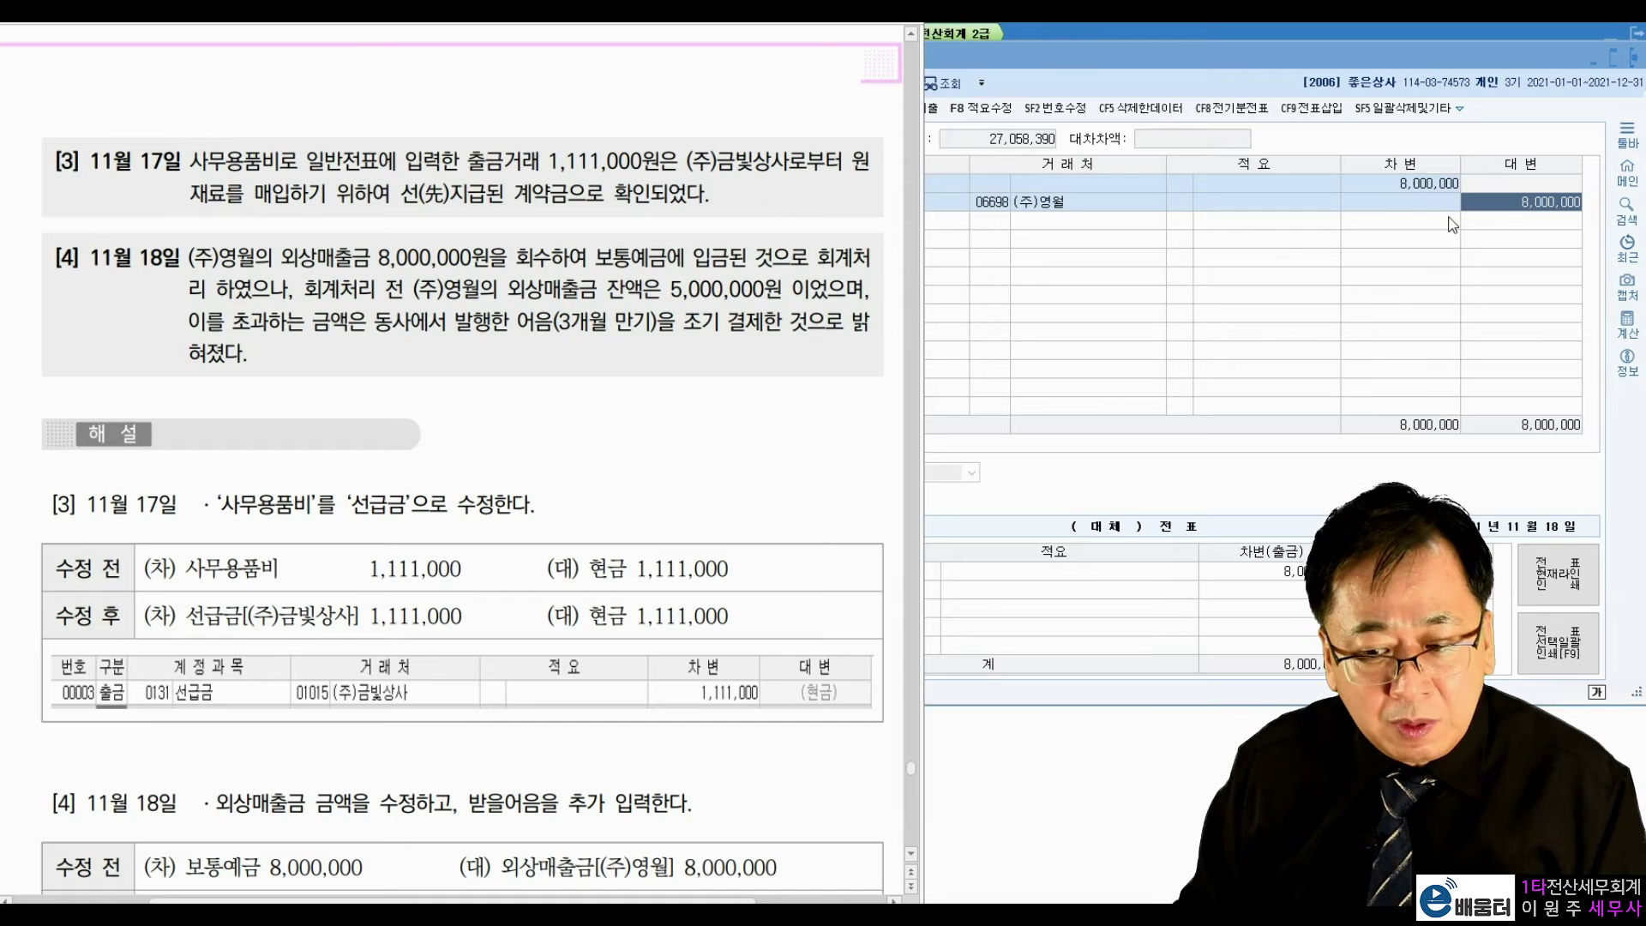
Step: Set the November 18 외상매출금 line's credit amount to 5,000,000
left_click(1497, 209)
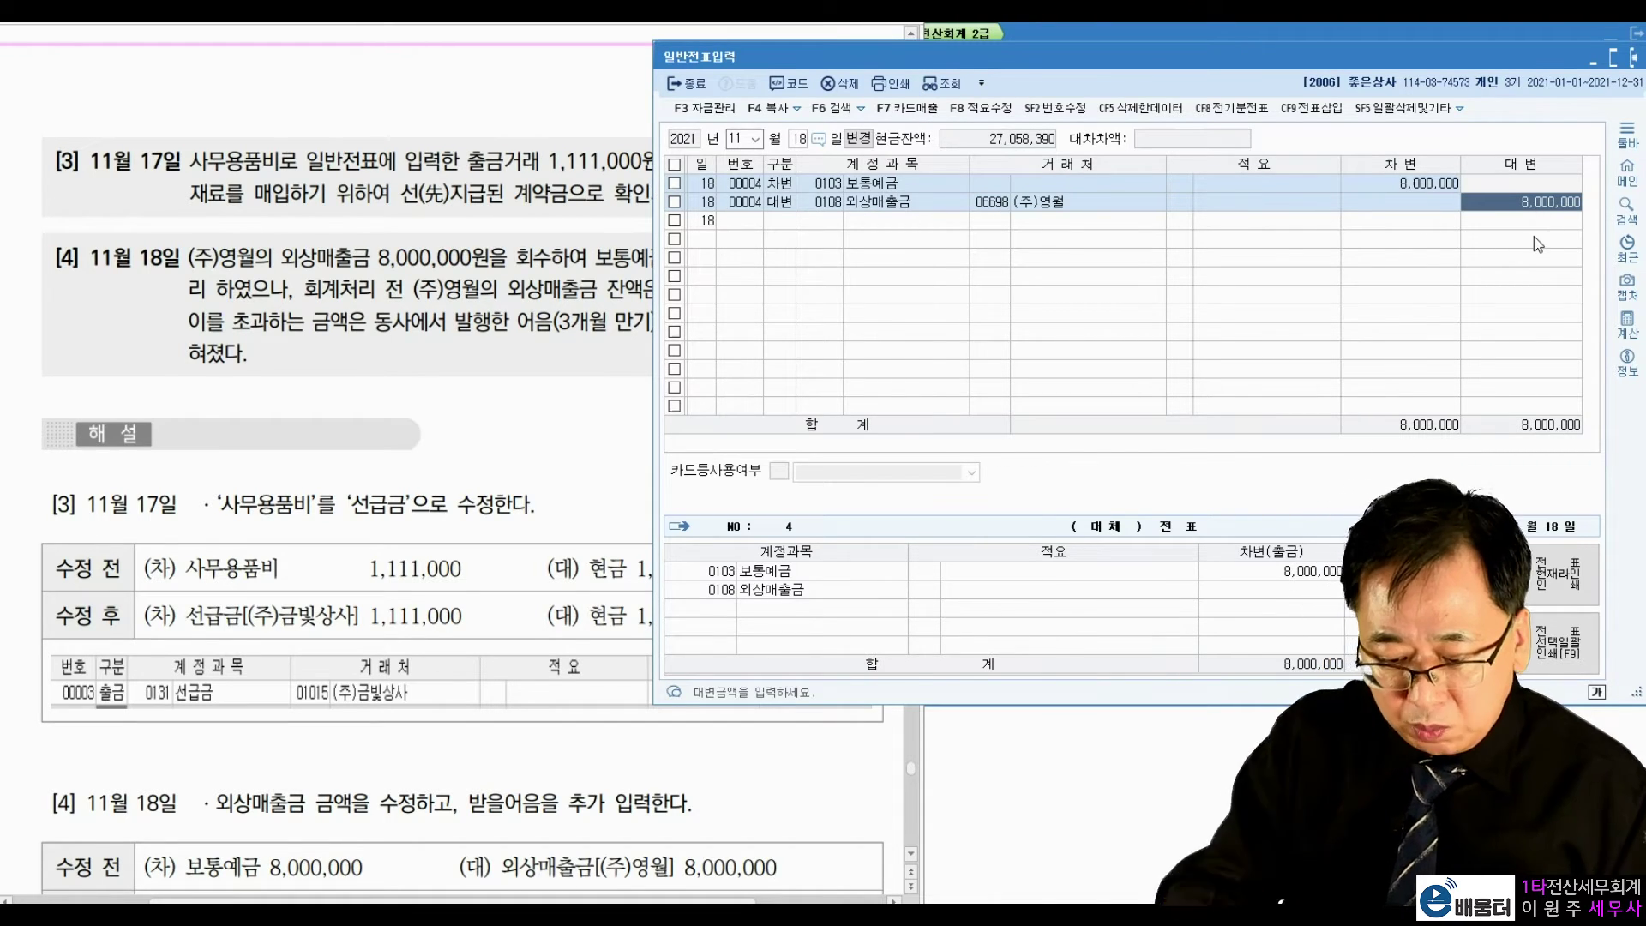
type("50")
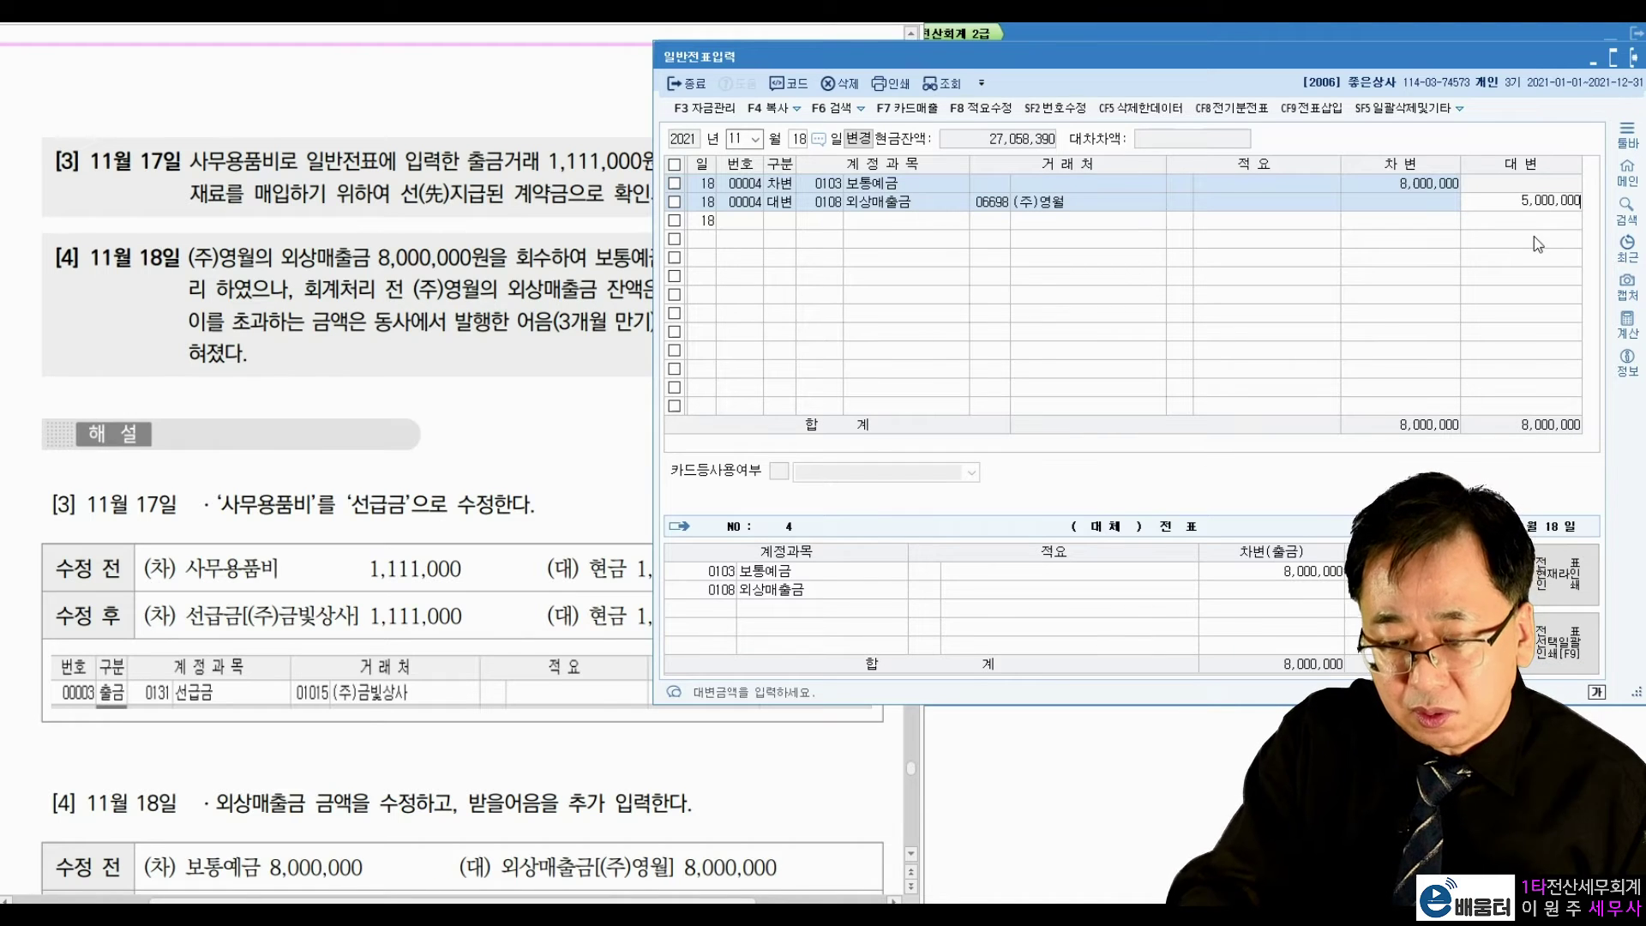
key("Return")
Step: Add a credit line for account 0110 받을어음 below the 외상매출금 line by searching for 받을
type("4")
key("Return")
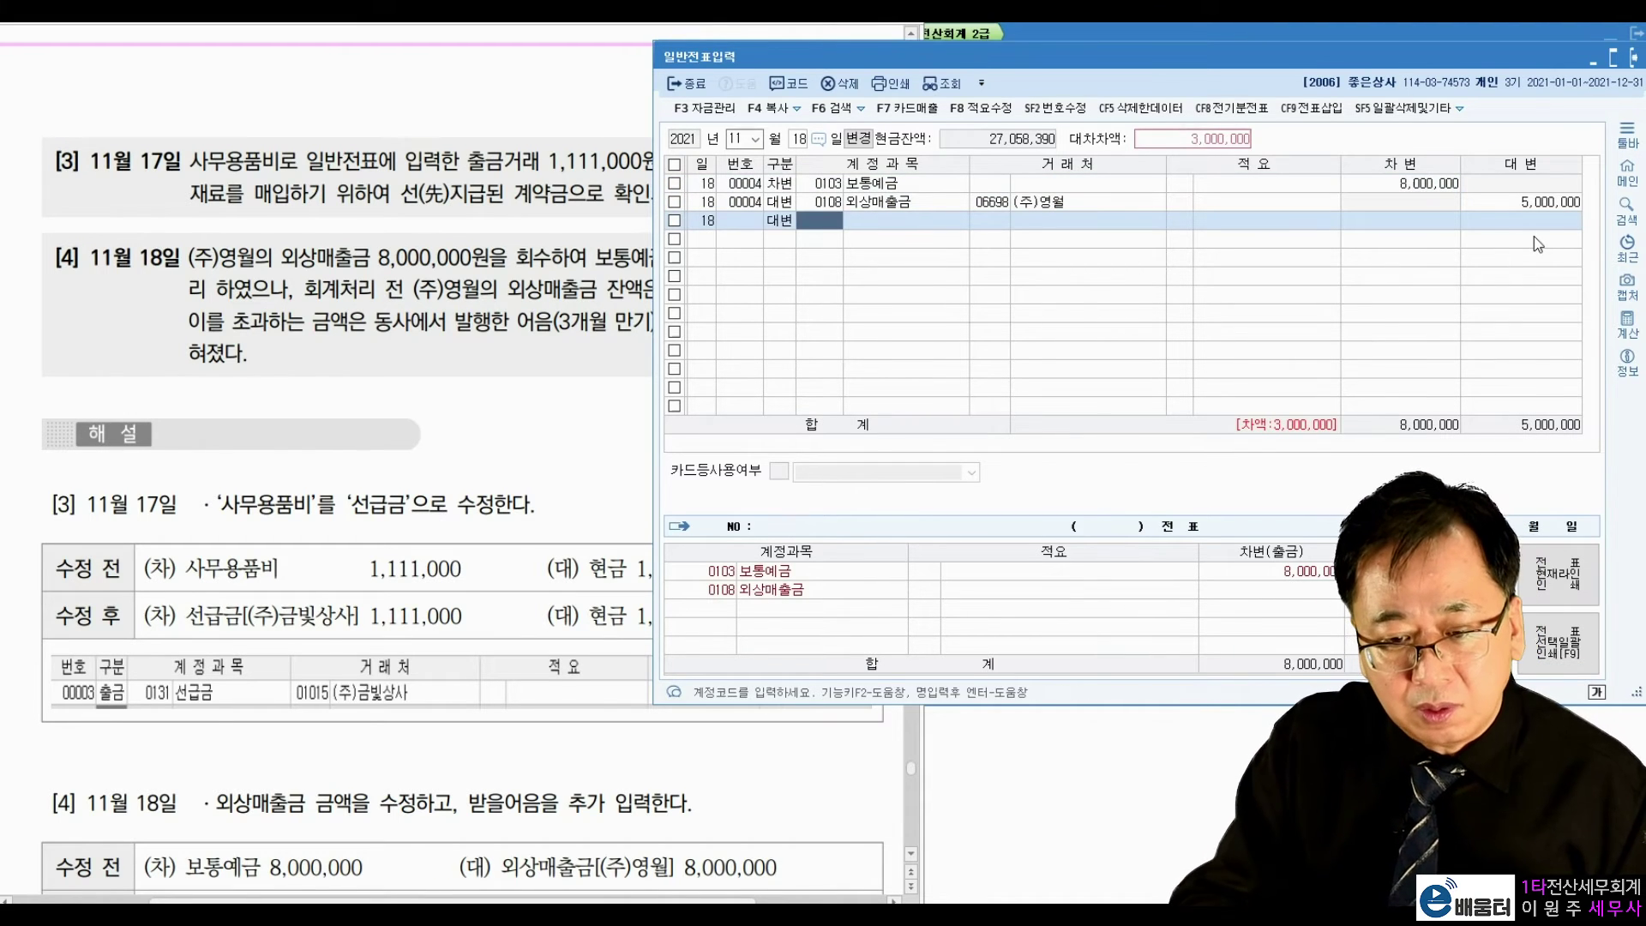
type("받을")
key("Return")
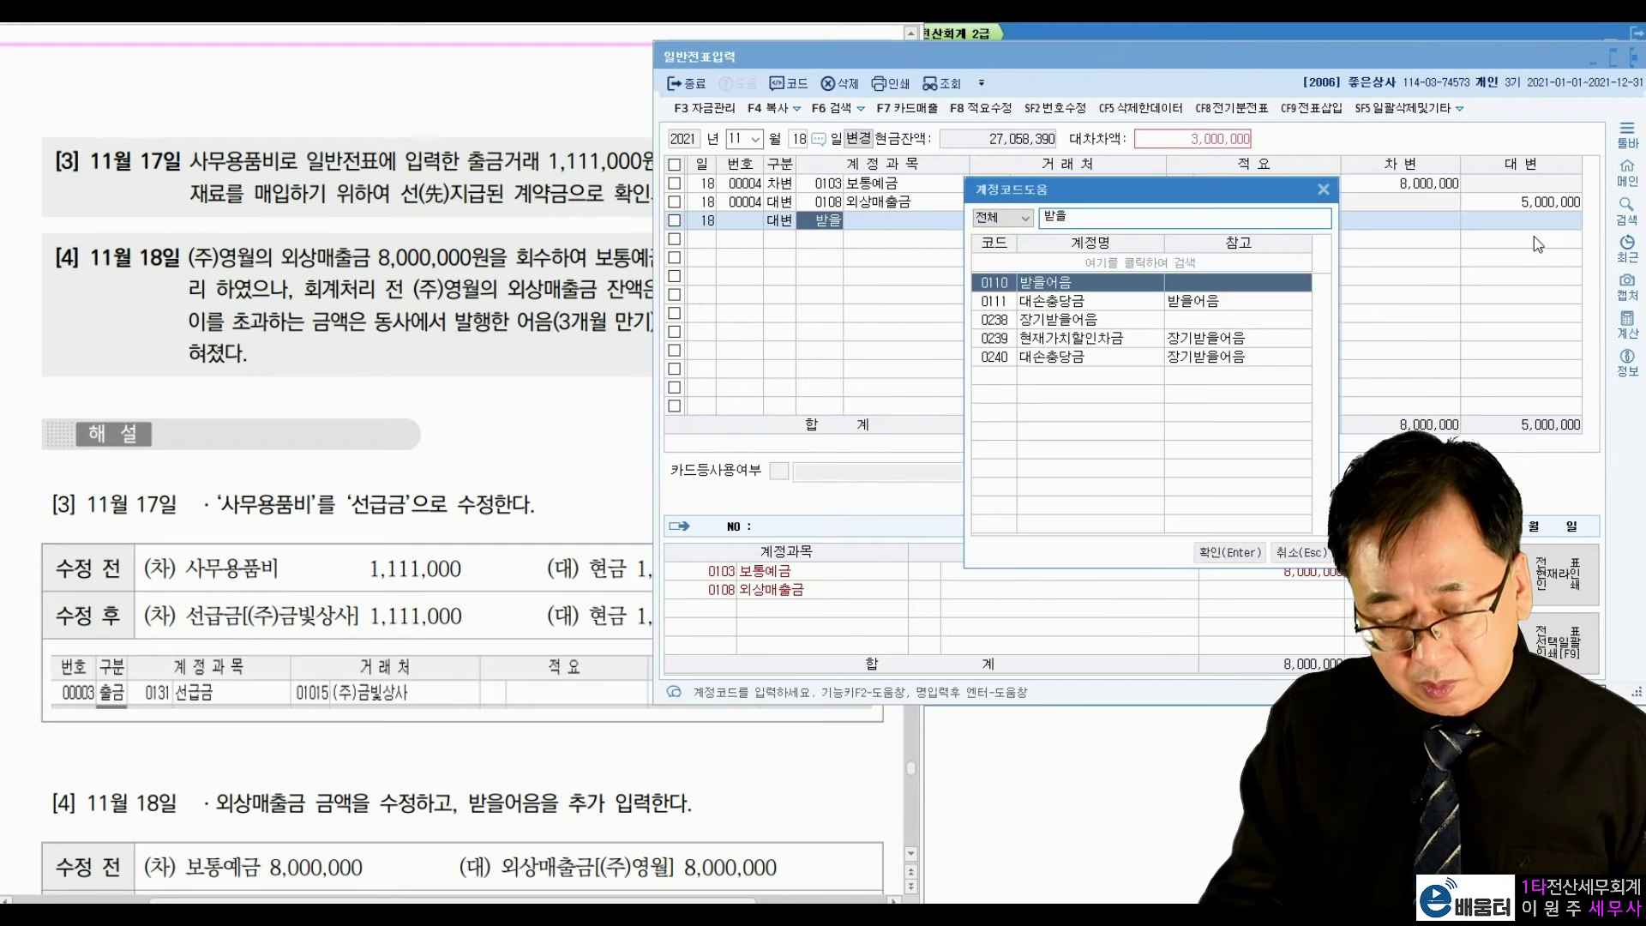
key("Return")
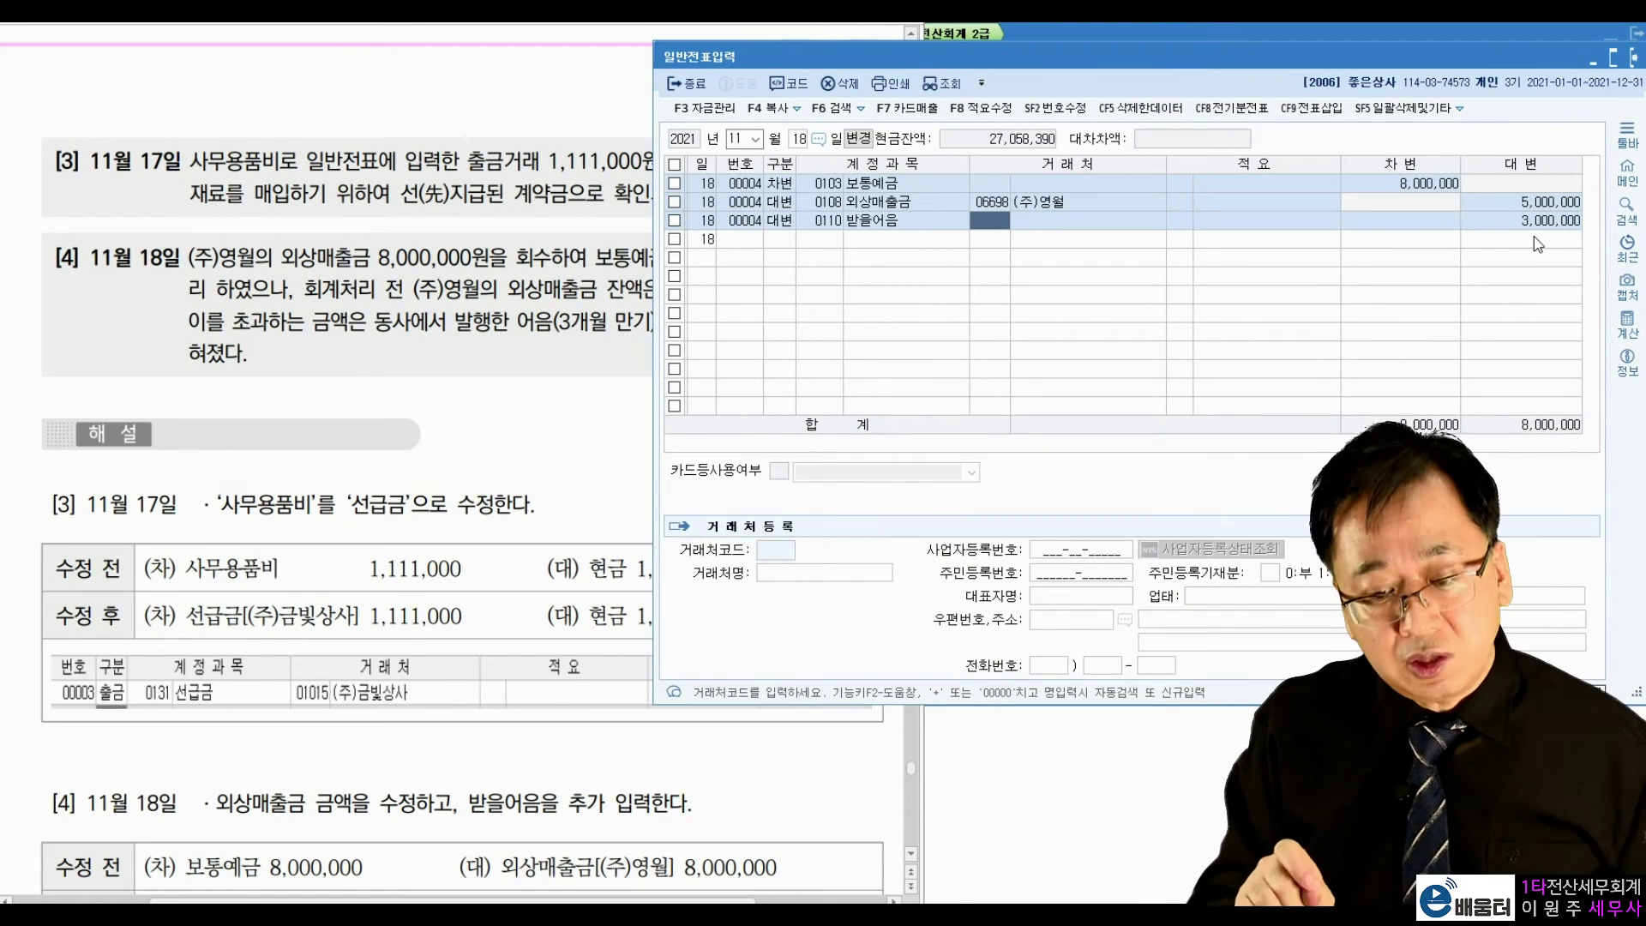
Step: Assign trading partner 06698 (주)영월 to the 받을어음 line and accept its credit amount of 3,000,000
type("6698")
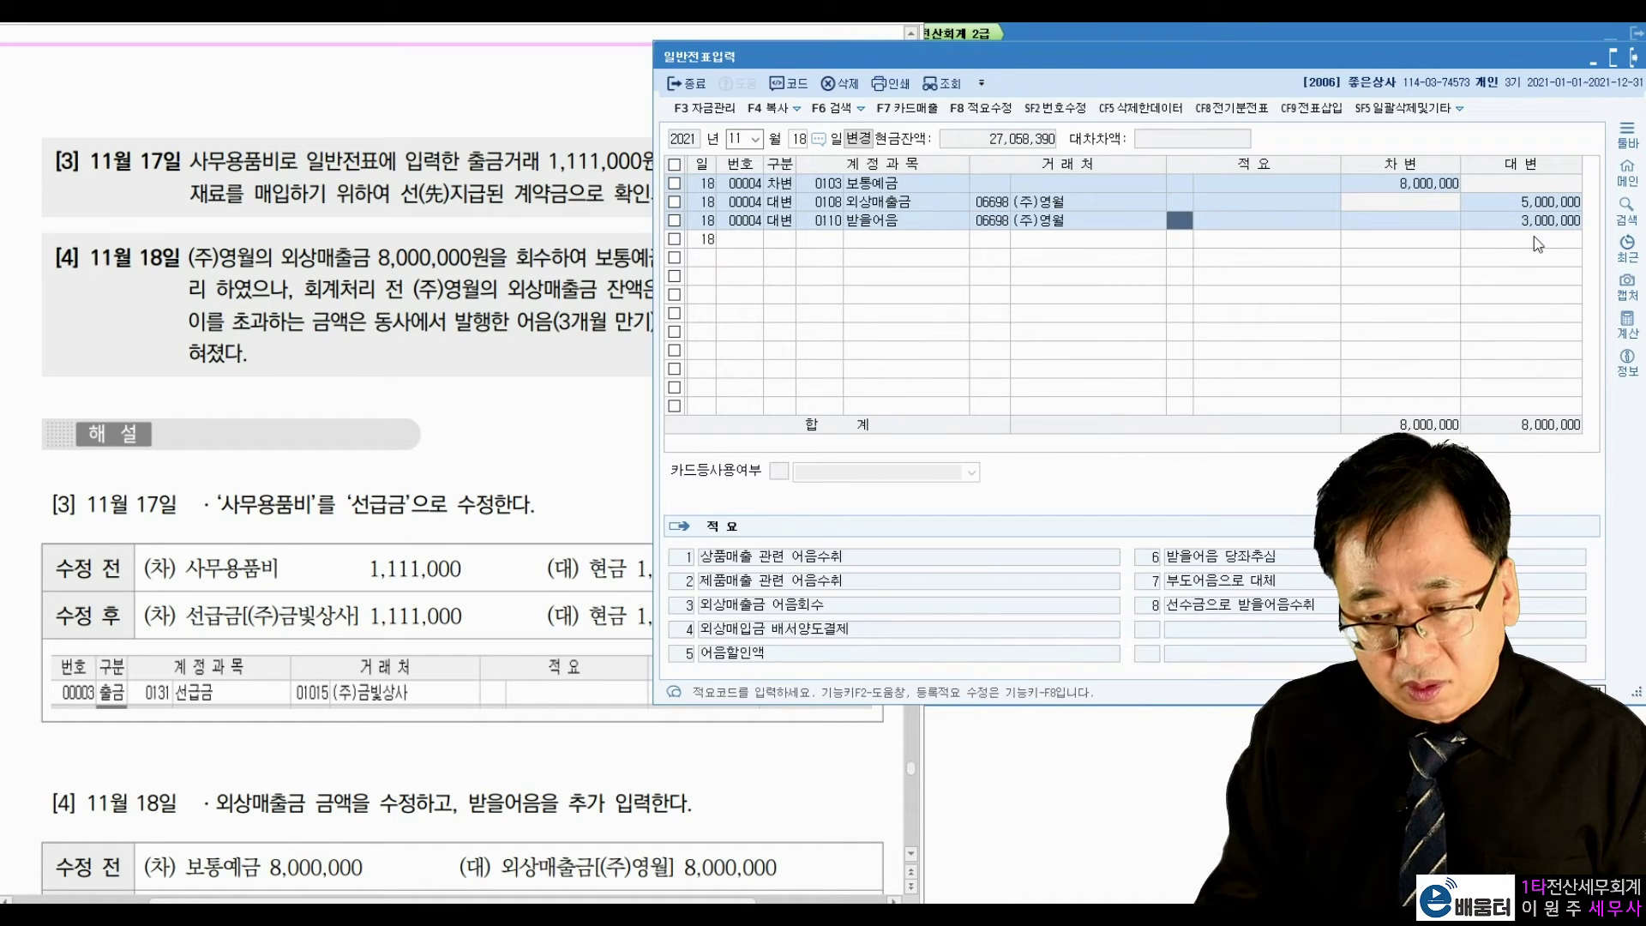
key("Return")
key("Return")
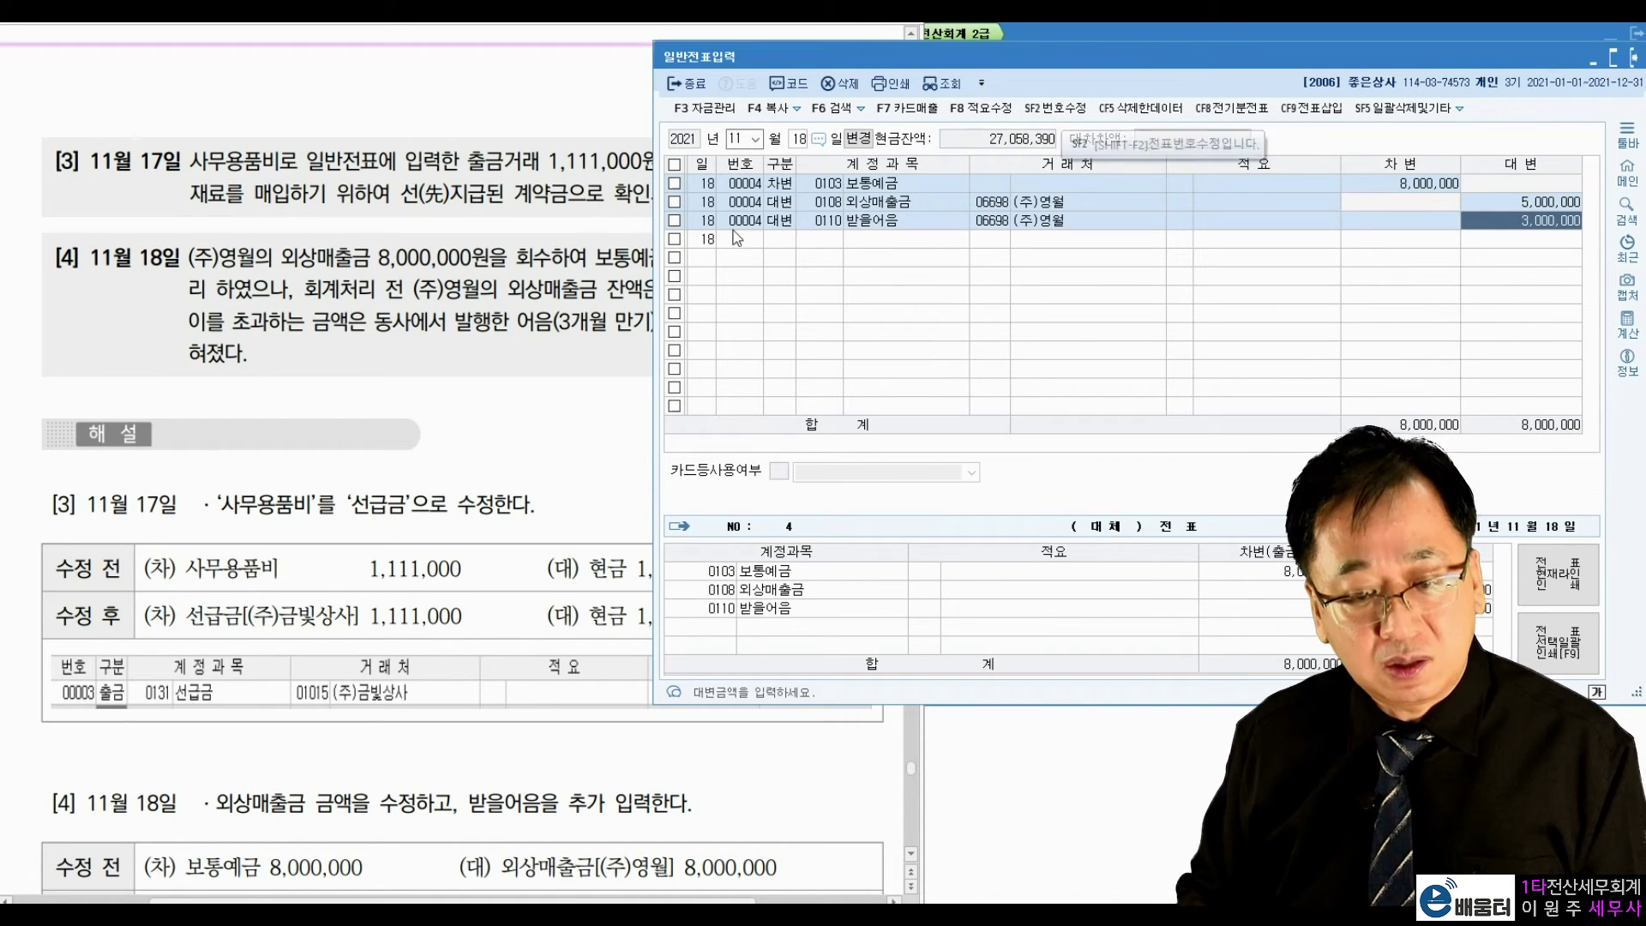
key("Return")
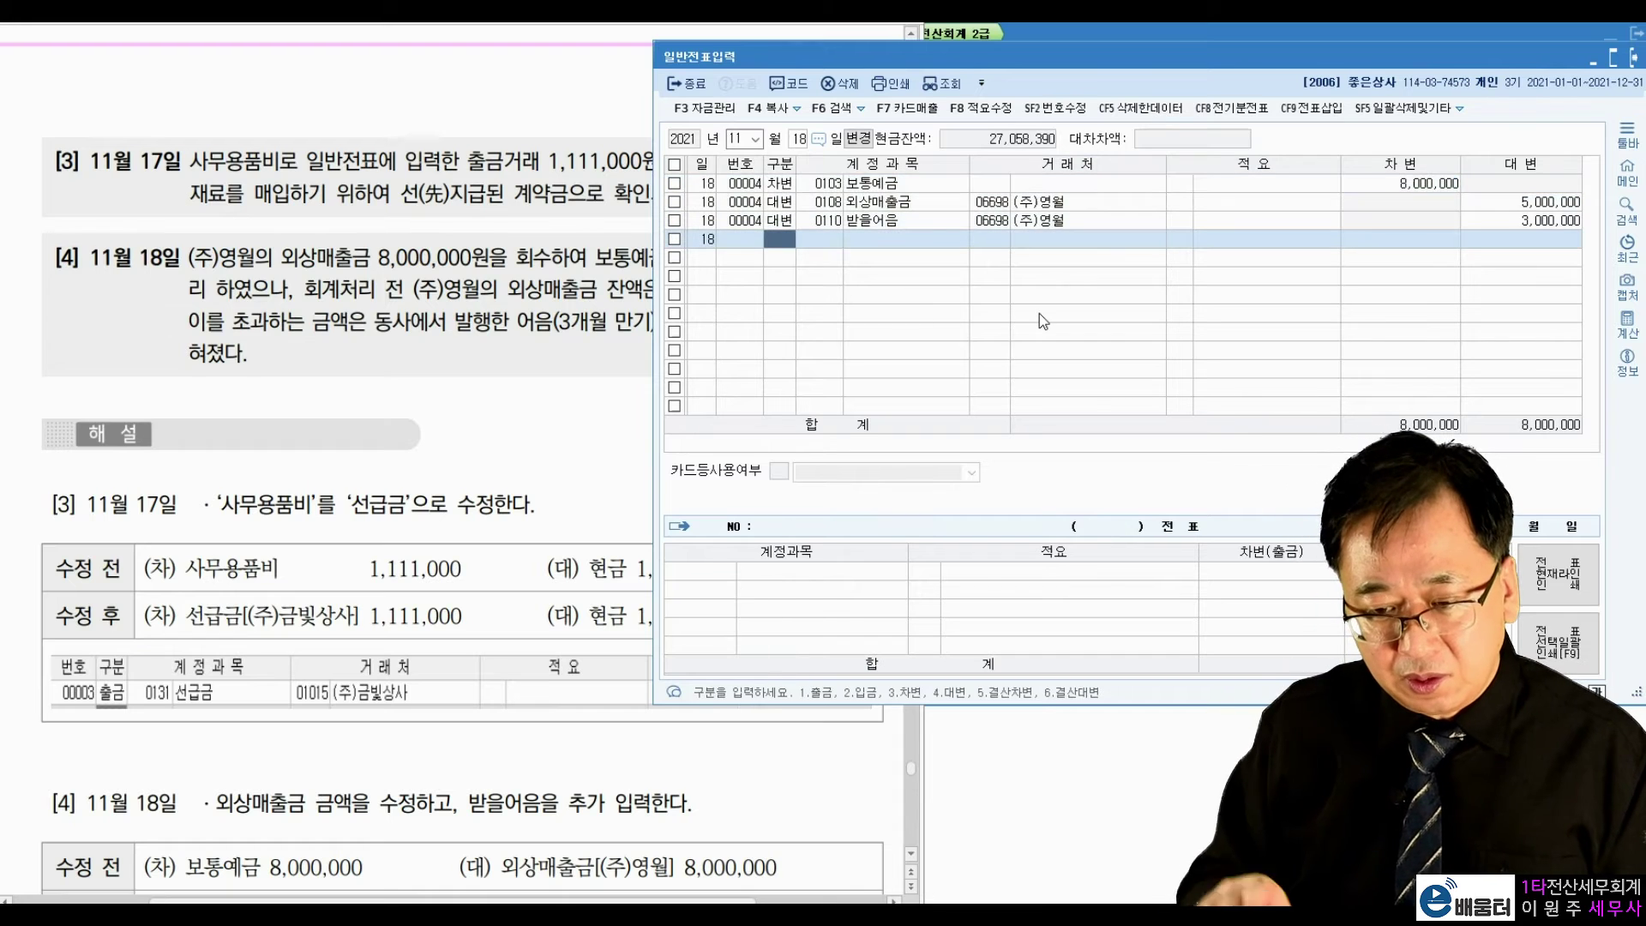
Step: Bring exercise [5] into view in the textbook, load the December 18 vouchers and review the 수도광열비 and 현금 lines
left_click(495, 432)
scroll(497, 438, "down", 2)
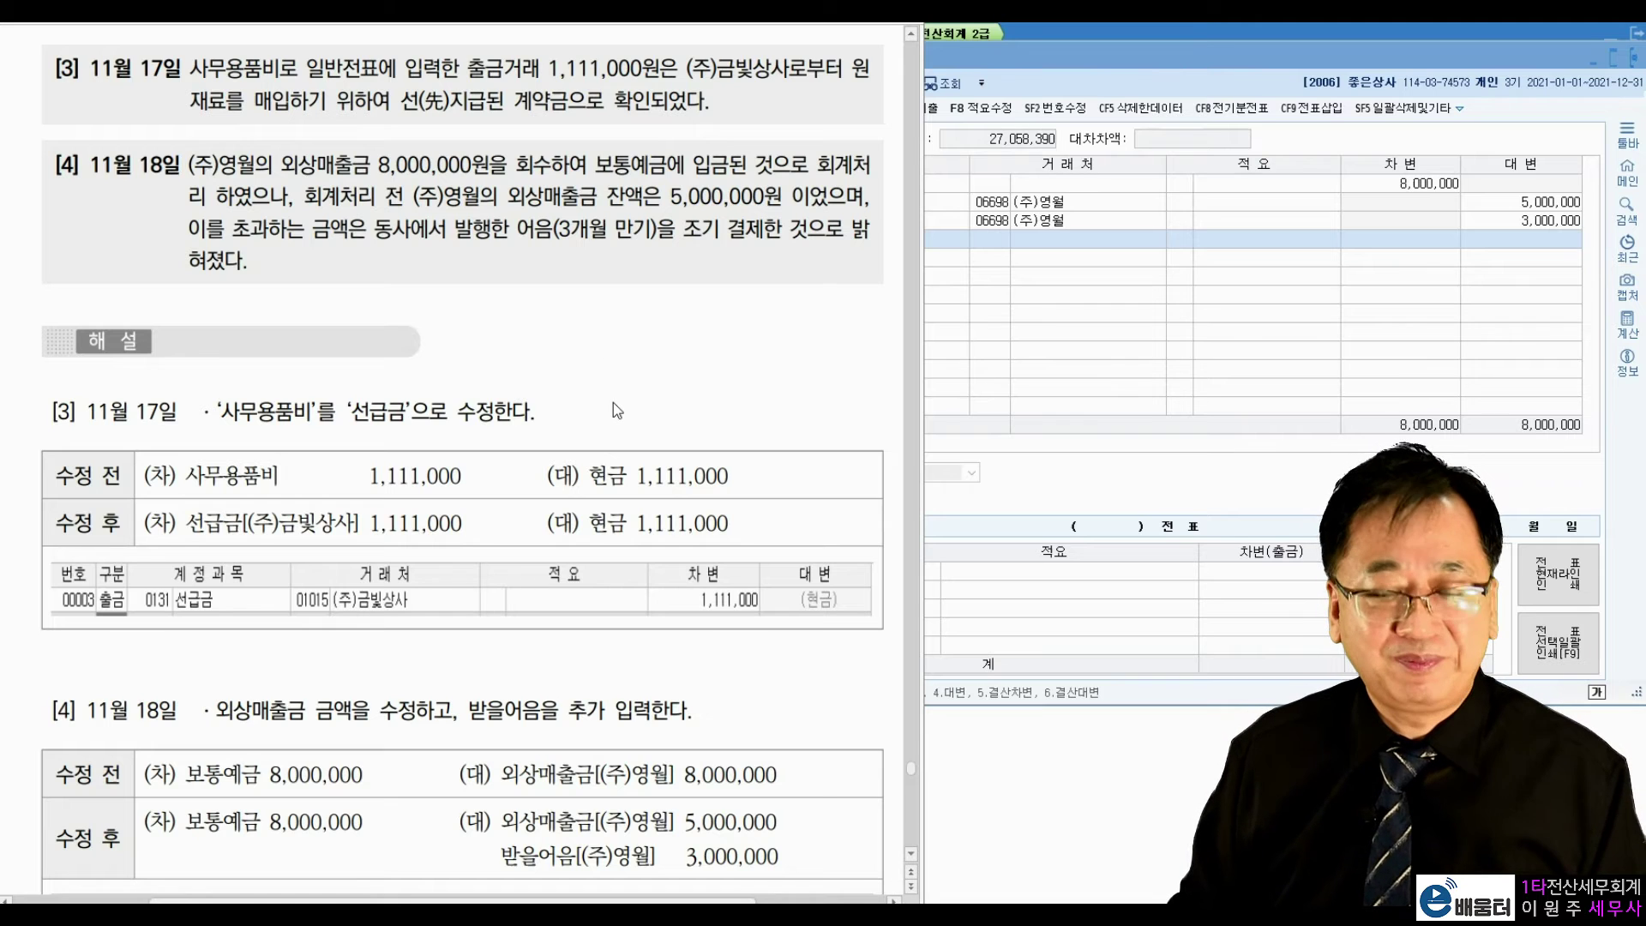
scroll(626, 379, "down", 10)
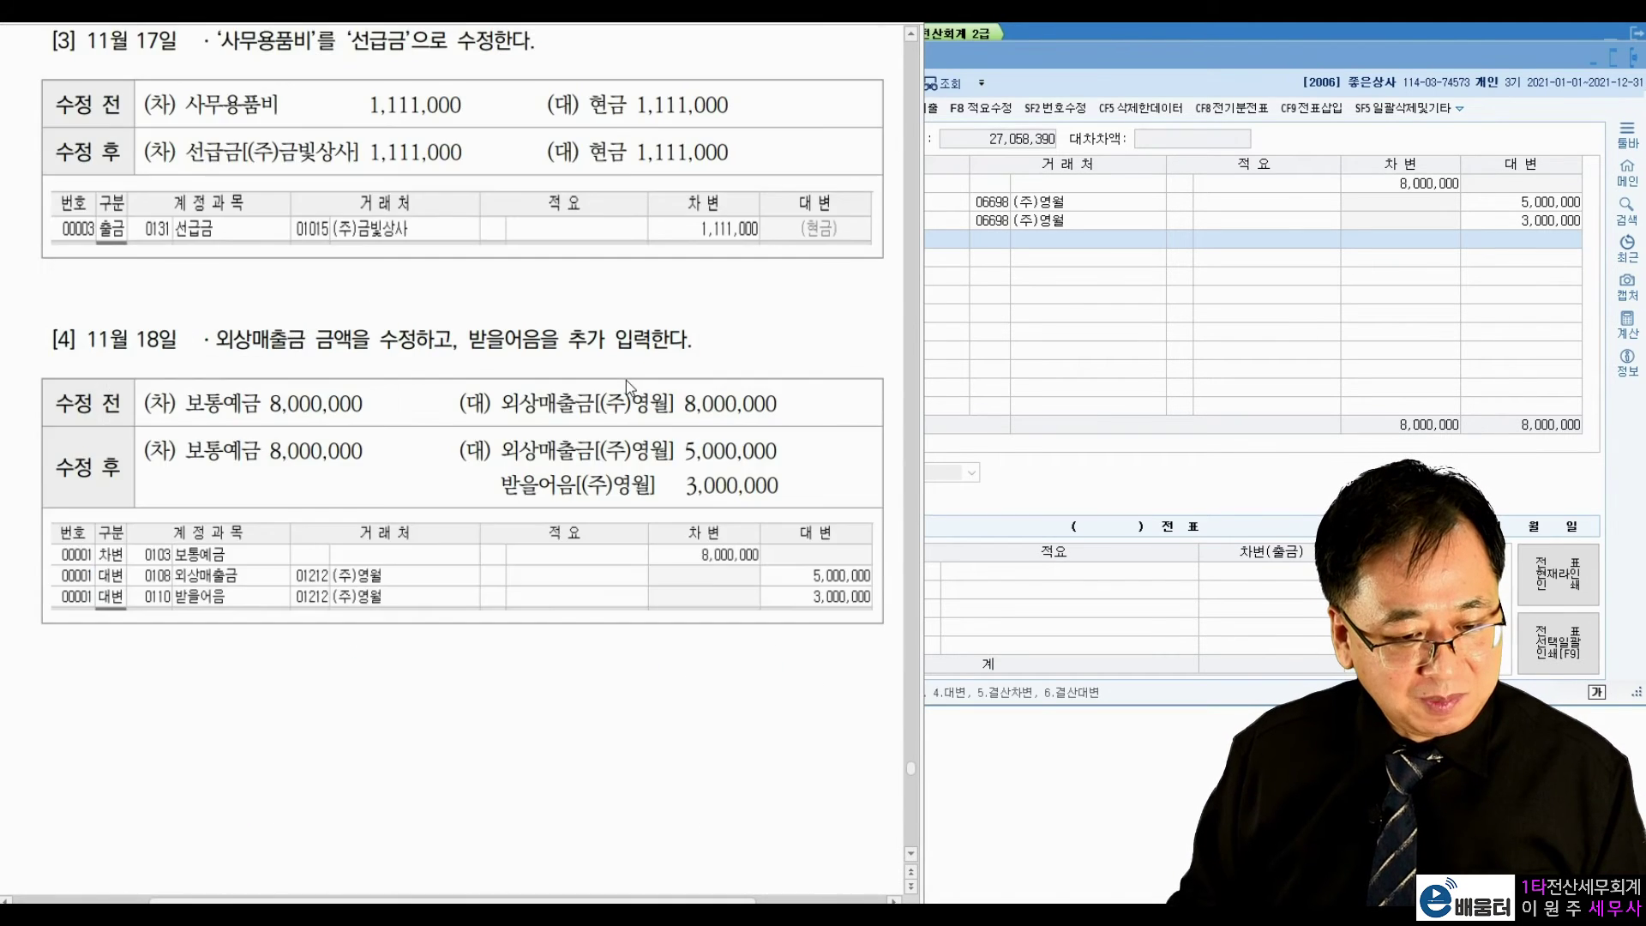
scroll(626, 379, "down", 7)
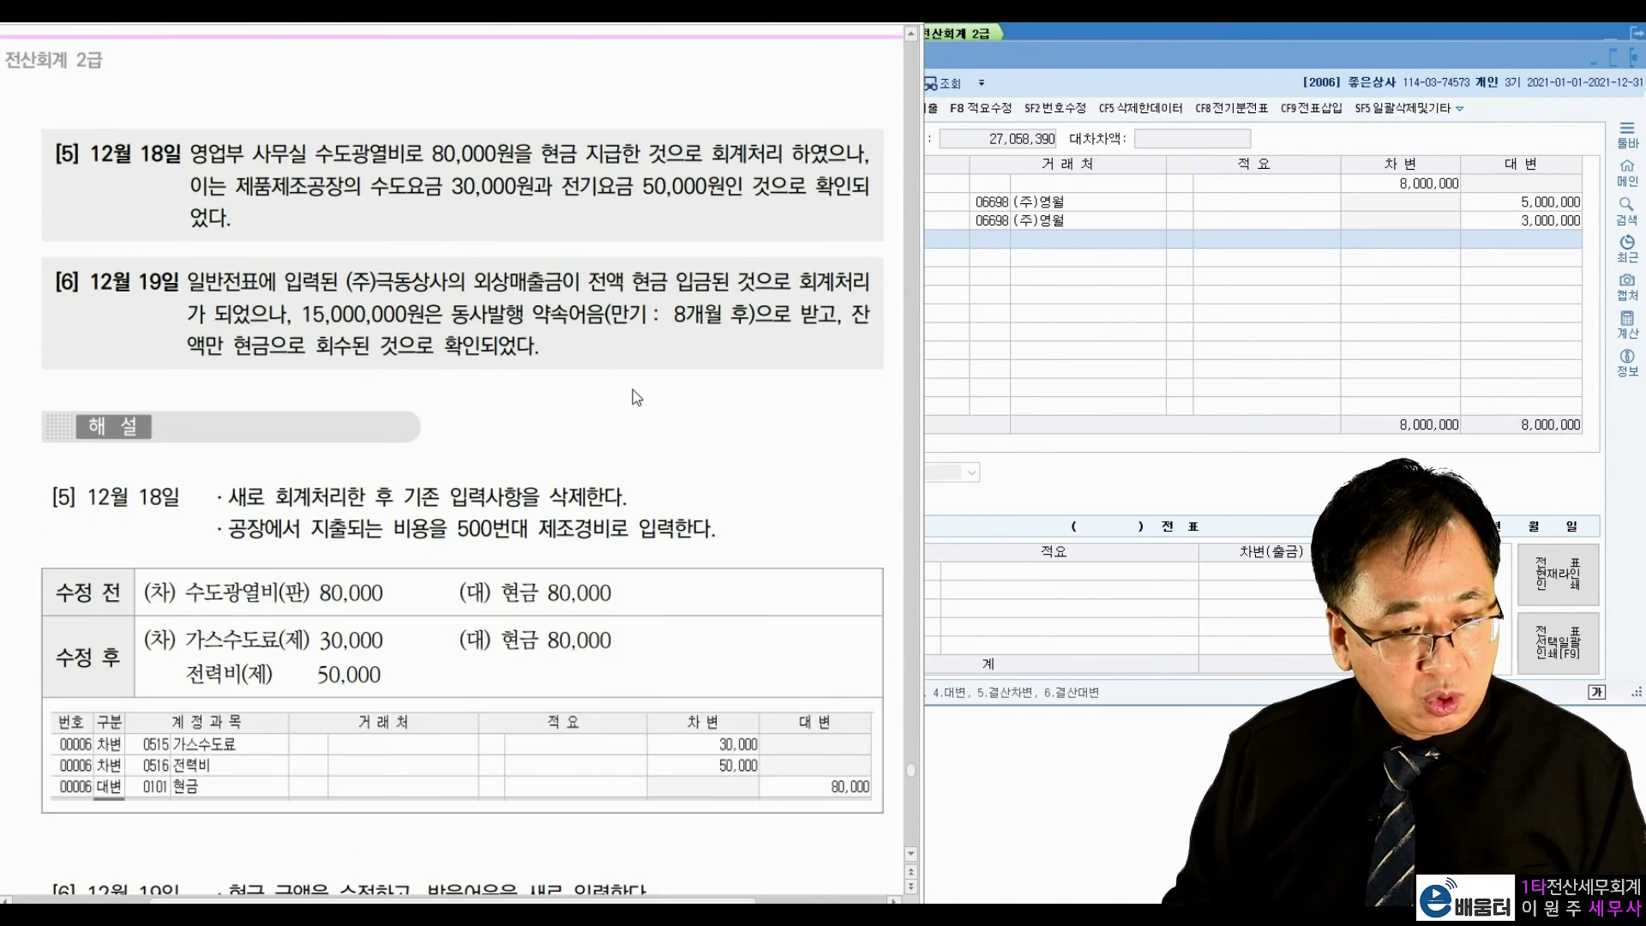
left_click(1047, 350)
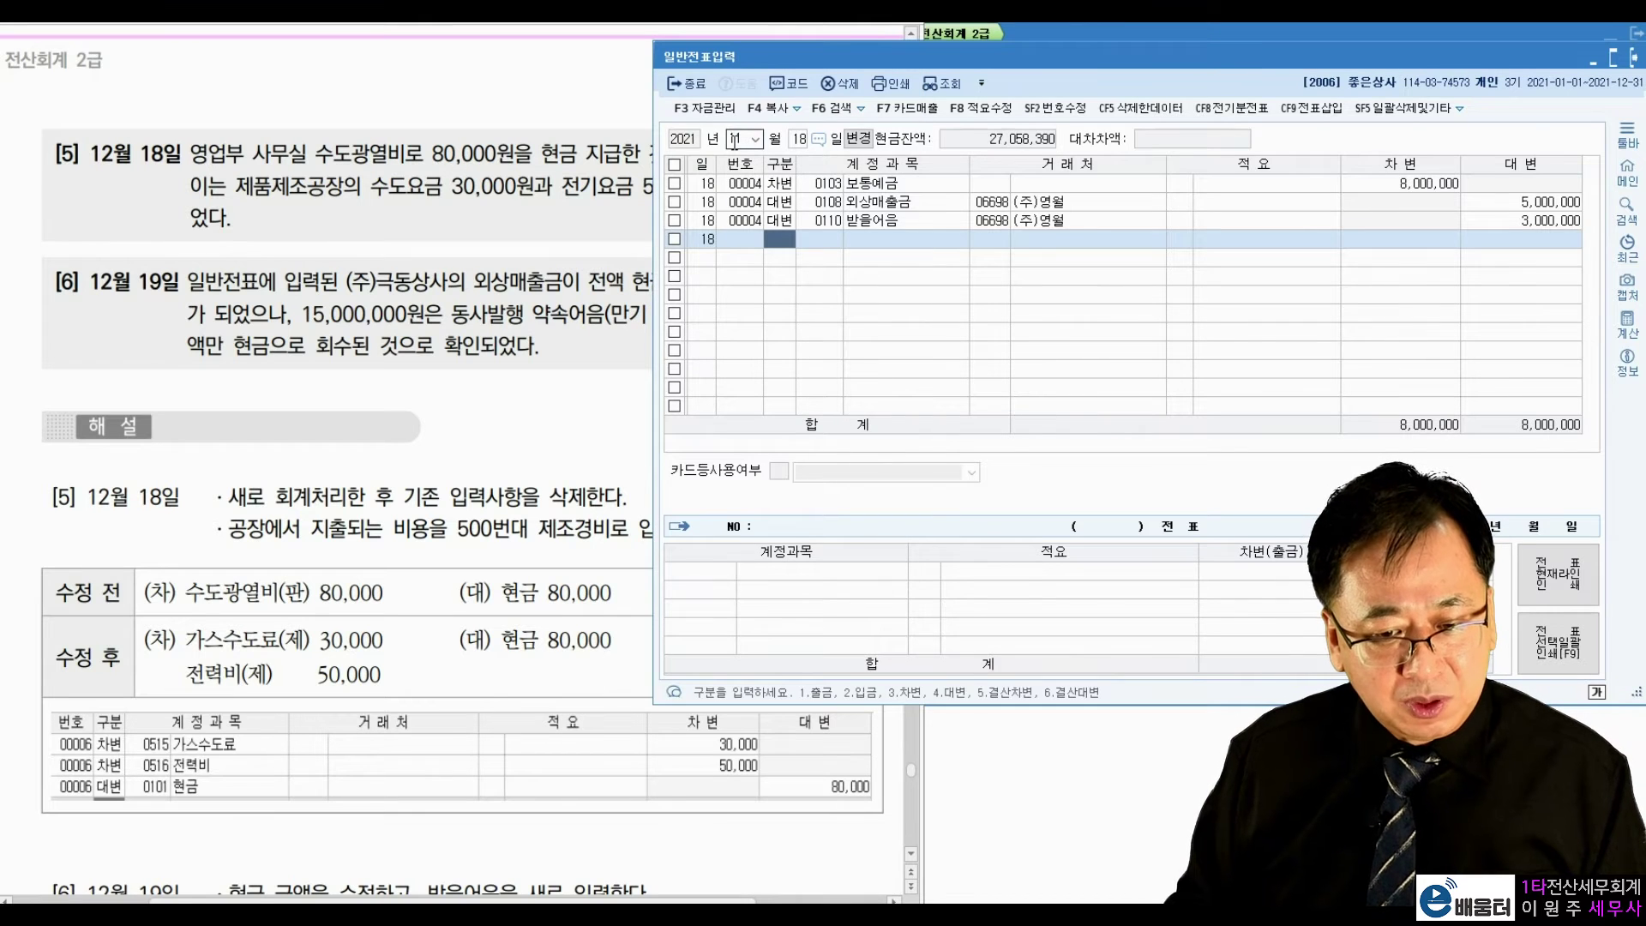
type("12")
key("Return")
key("Return")
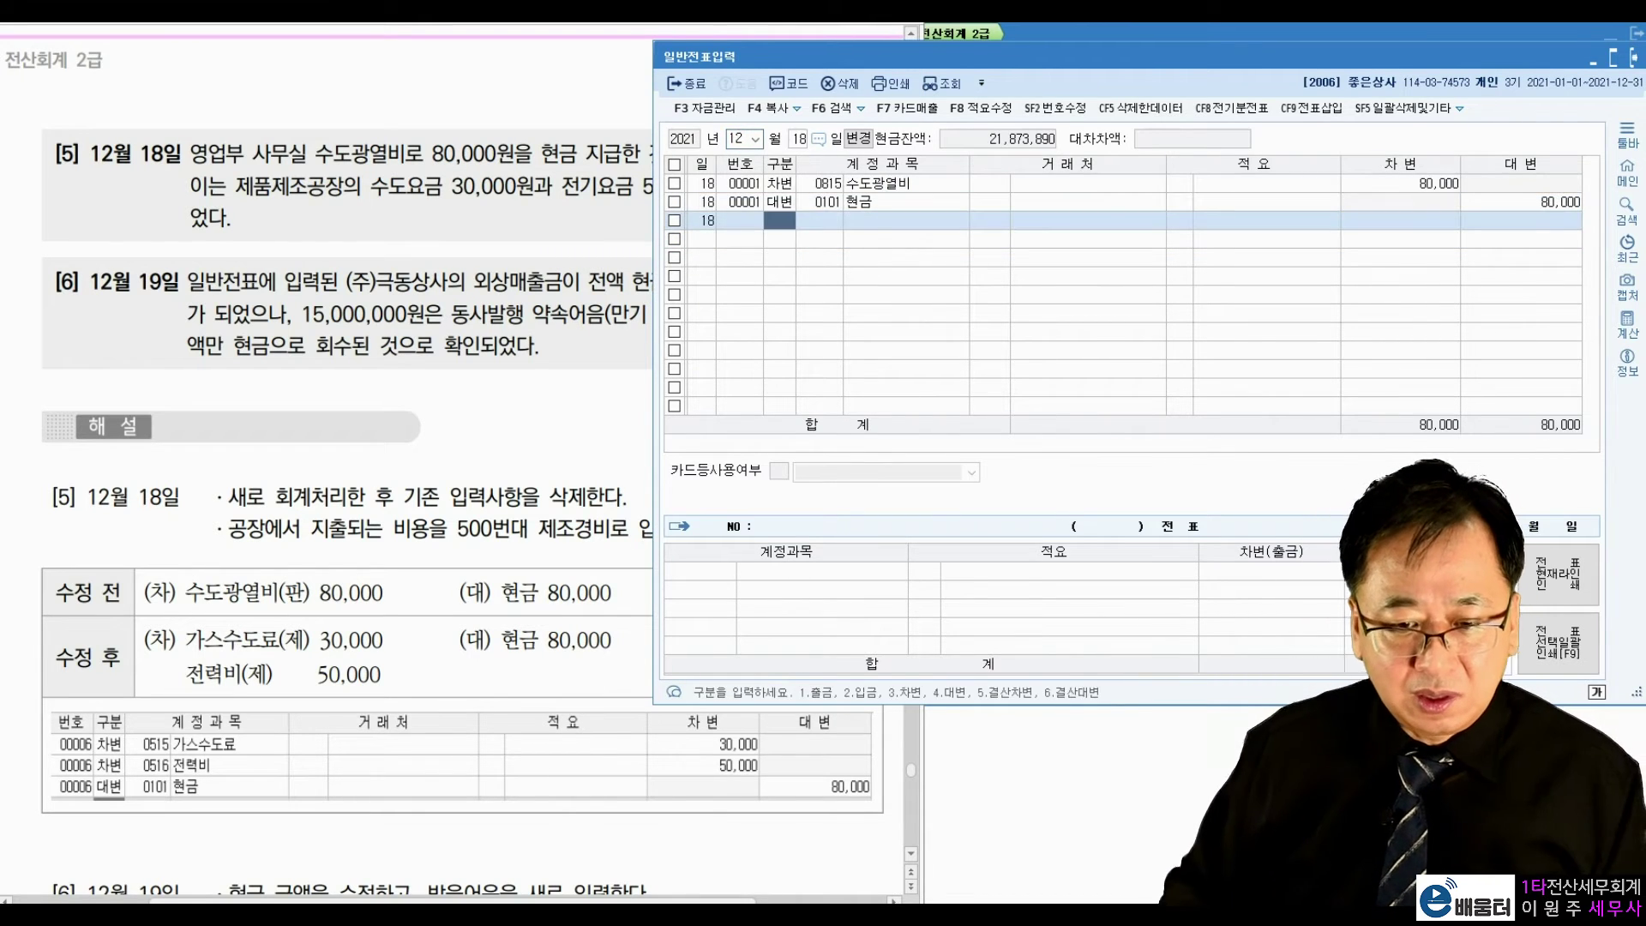
left_click(1511, 206)
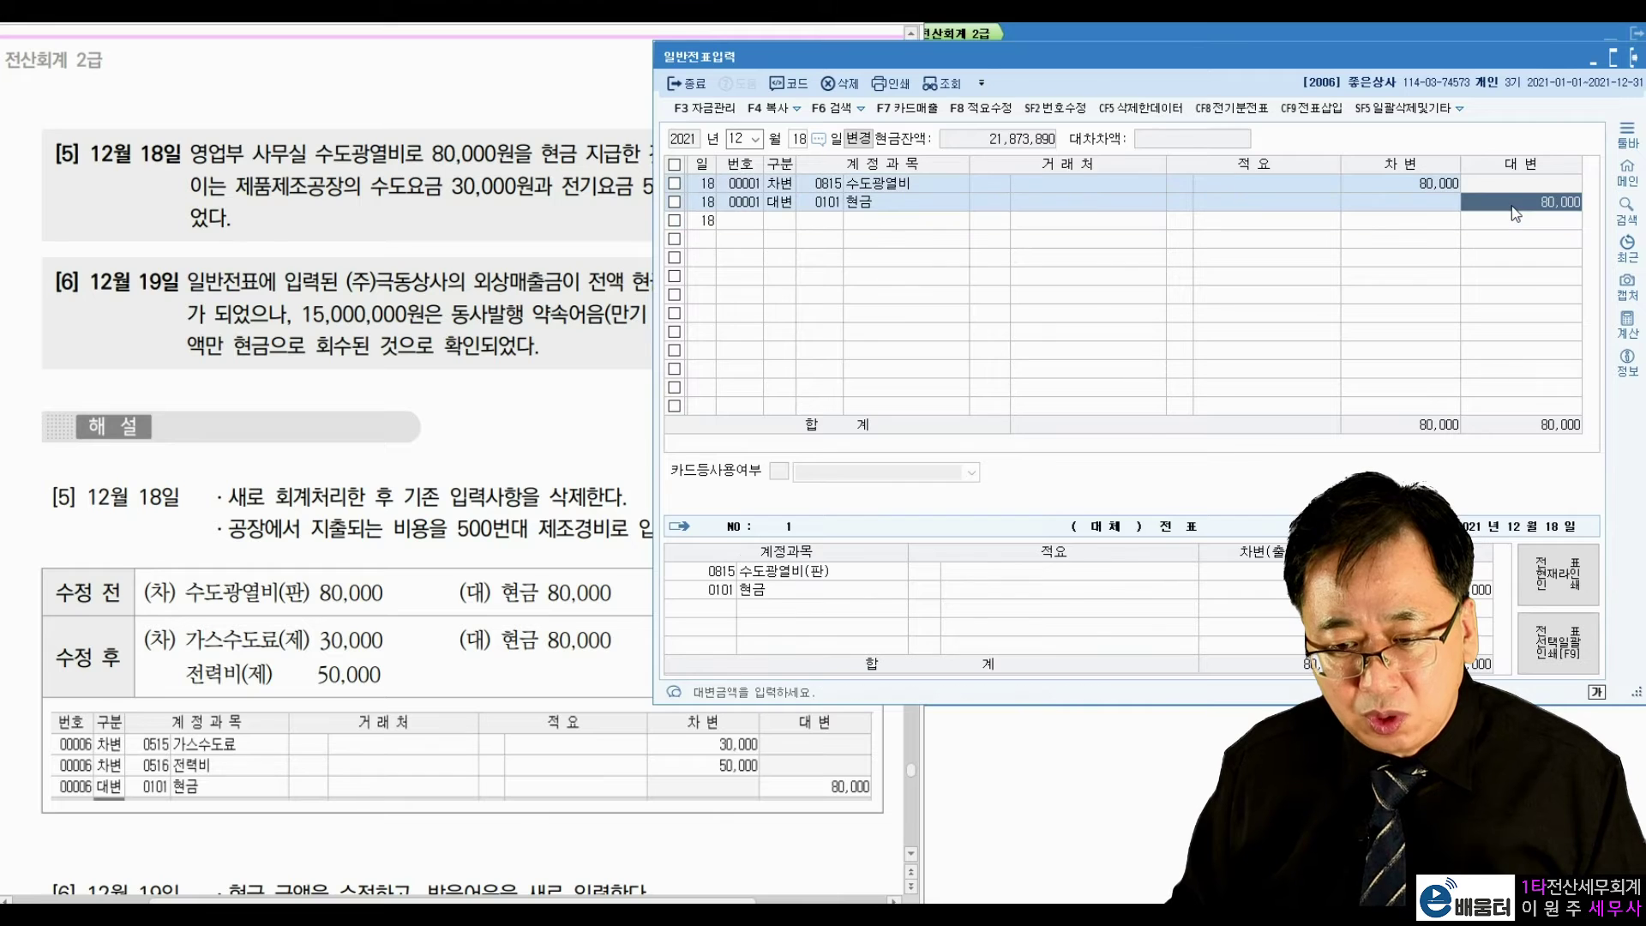
left_click(862, 190)
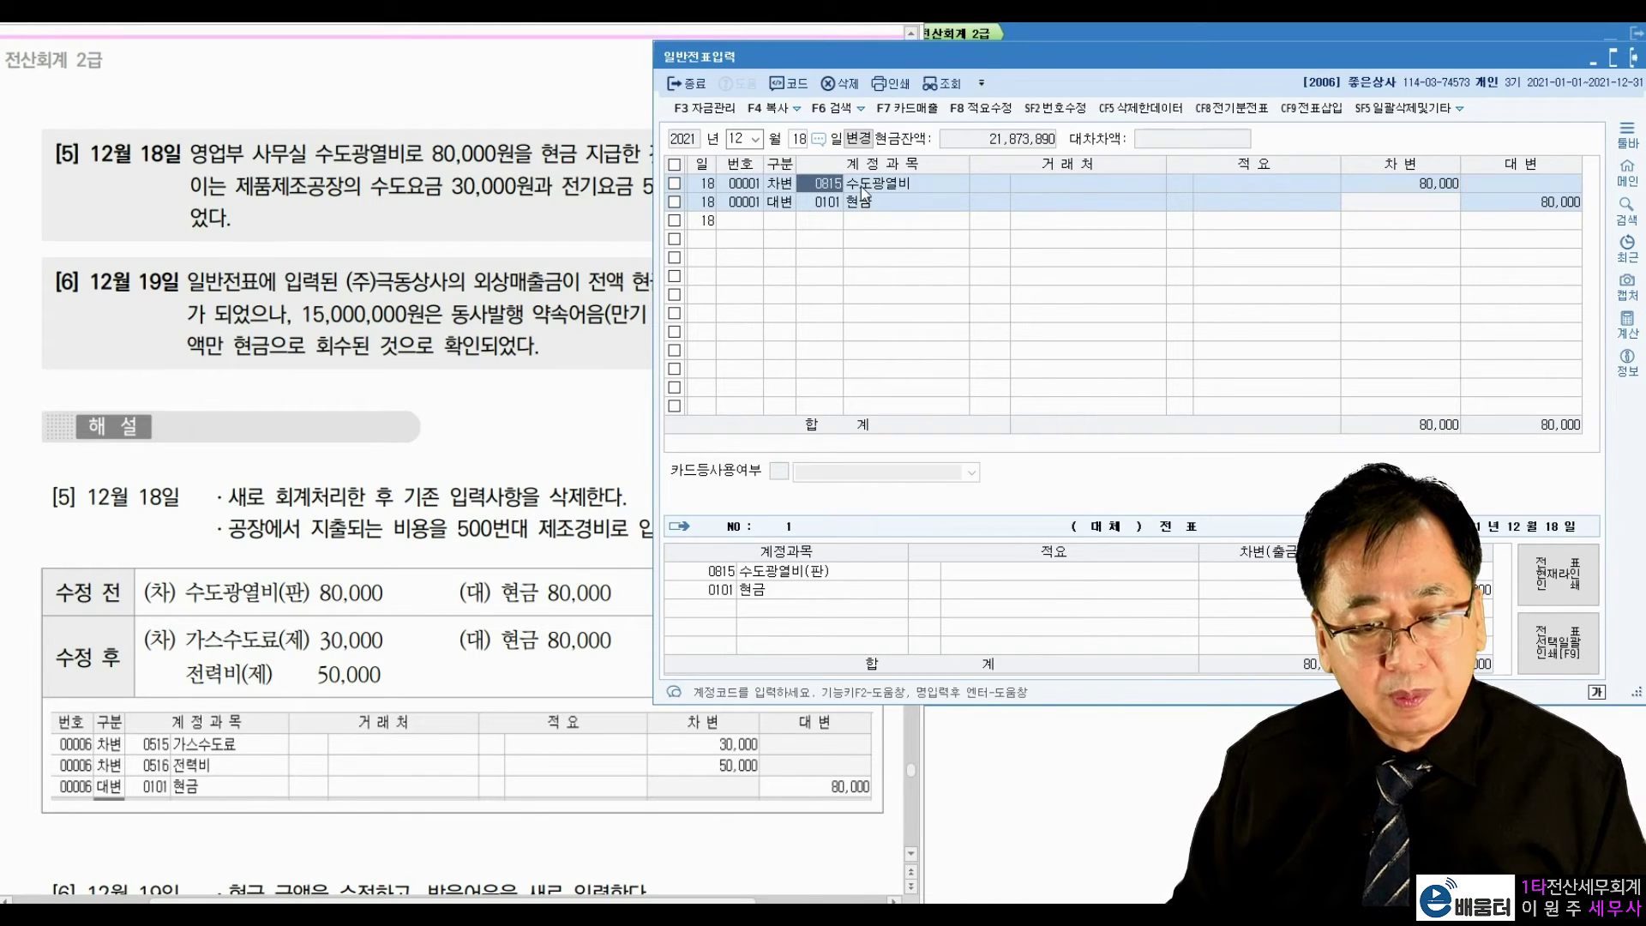
left_click(1478, 205)
left_click(1373, 189)
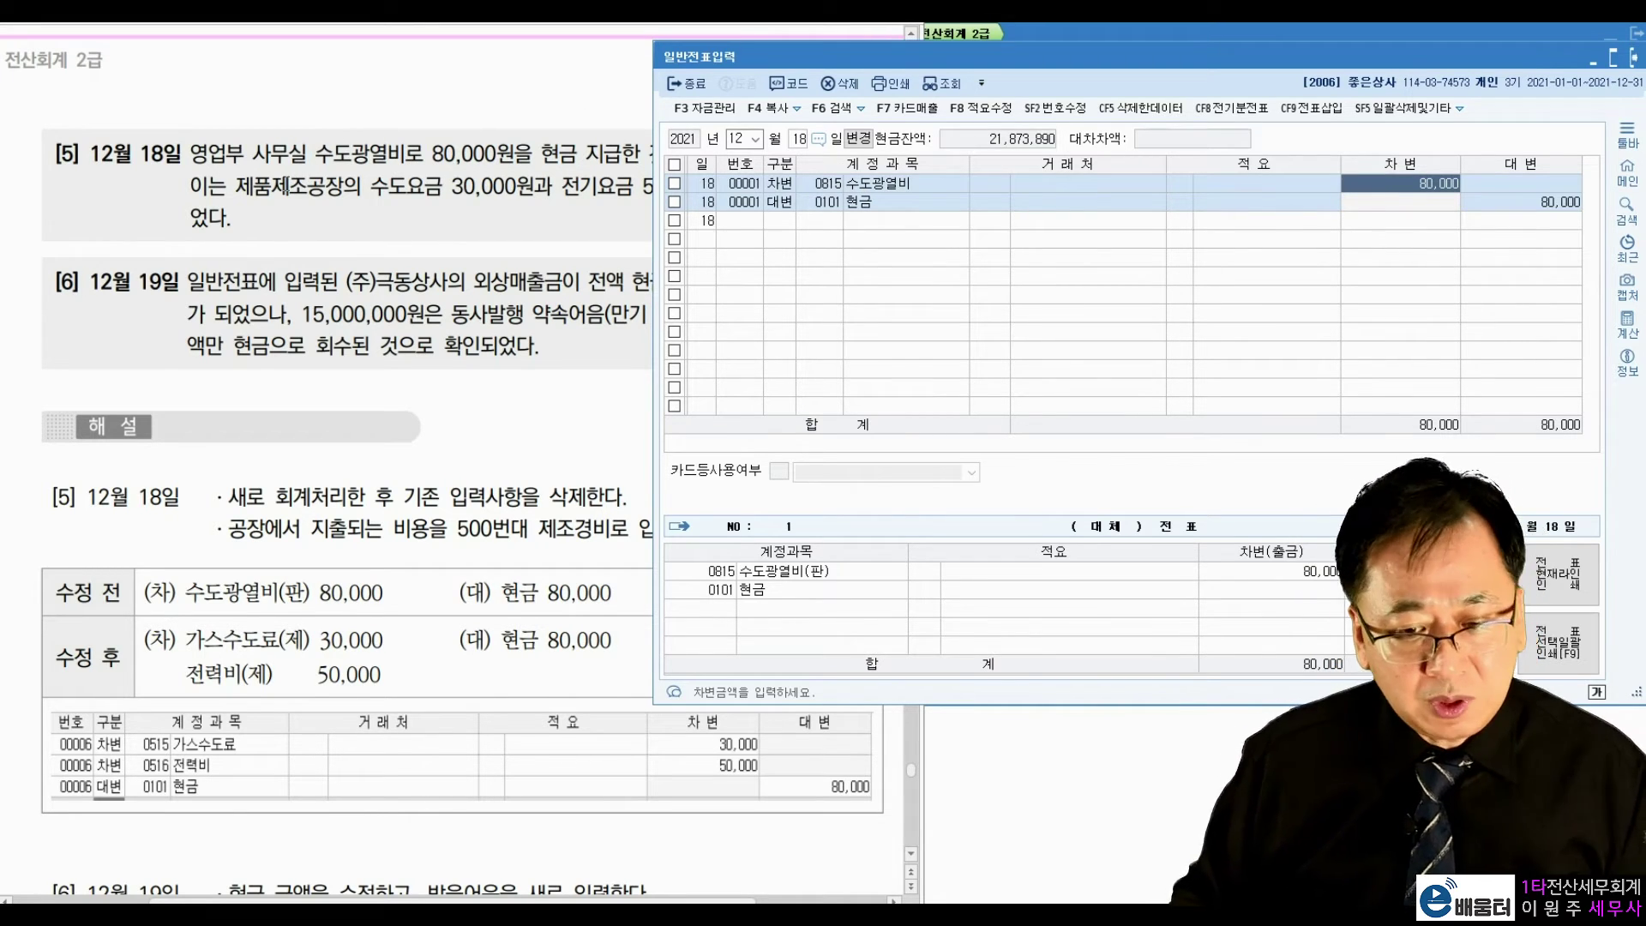
Step: Mark 공장, 전기요금 and the 30,000원 and 50,000원 amounts in exercise [5], note 제조 and 500 by hand, and clear the markings
left_click(172, 171)
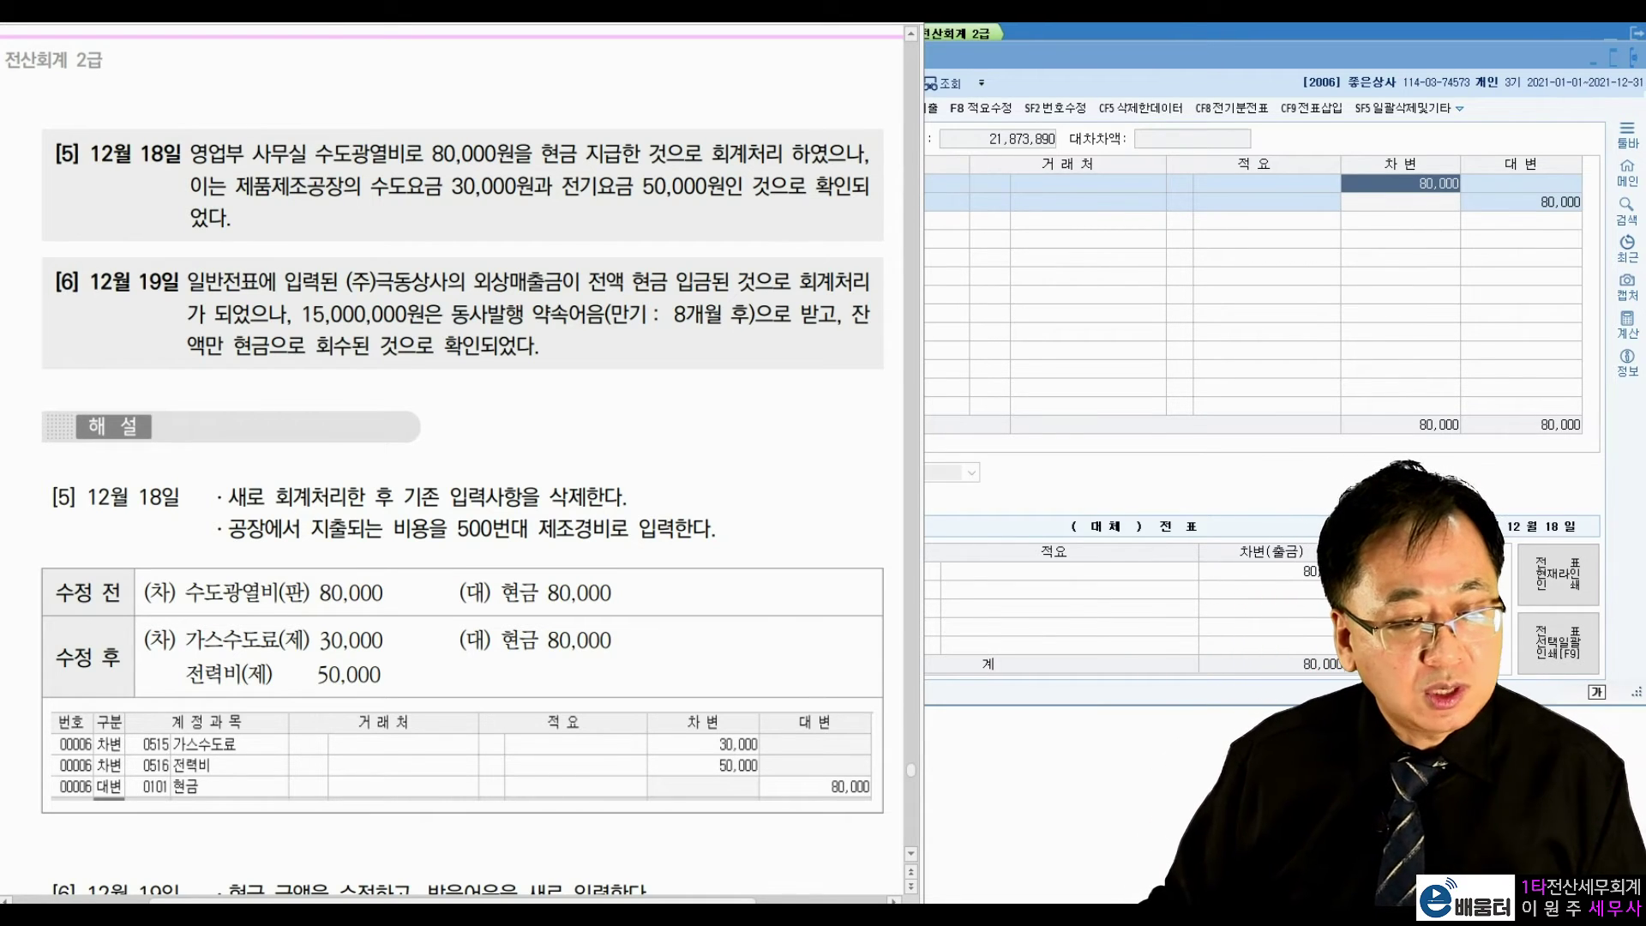
mouse_move(339, 206)
left_mouse_down()
mouse_move(295, 184)
mouse_move(342, 211)
left_mouse_up()
left_click_drag(446, 211, 708, 203)
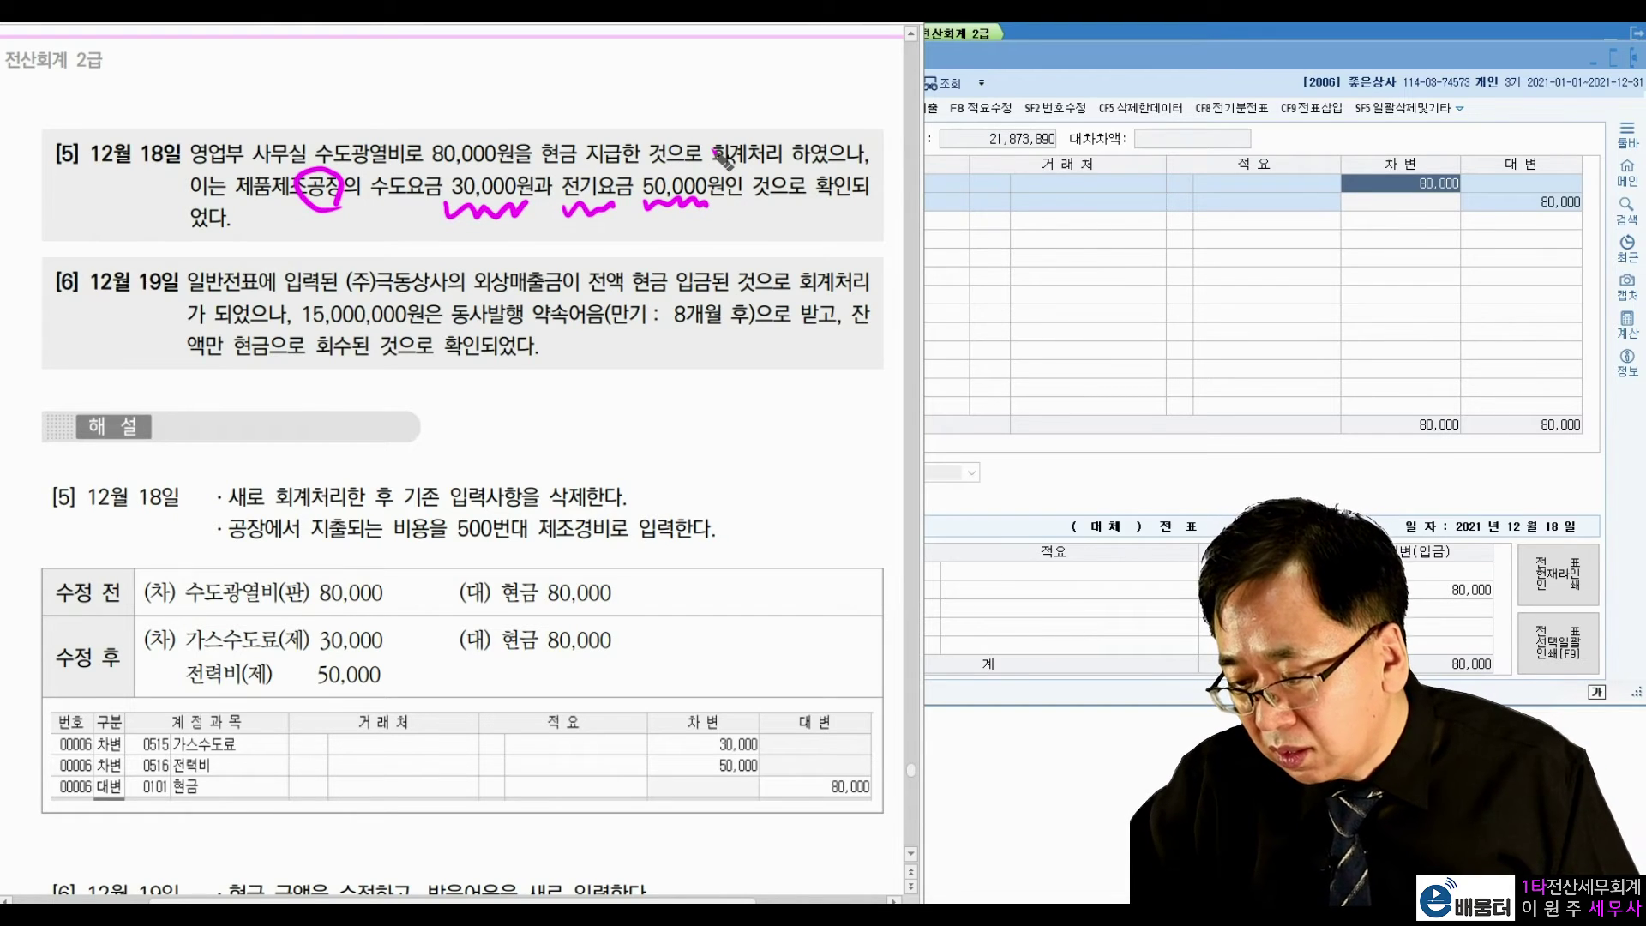
mouse_move(322, 204)
left_mouse_down()
mouse_move(330, 250)
mouse_move(350, 266)
mouse_move(368, 236)
mouse_move(364, 258)
mouse_move(377, 227)
mouse_move(276, 236)
left_mouse_up()
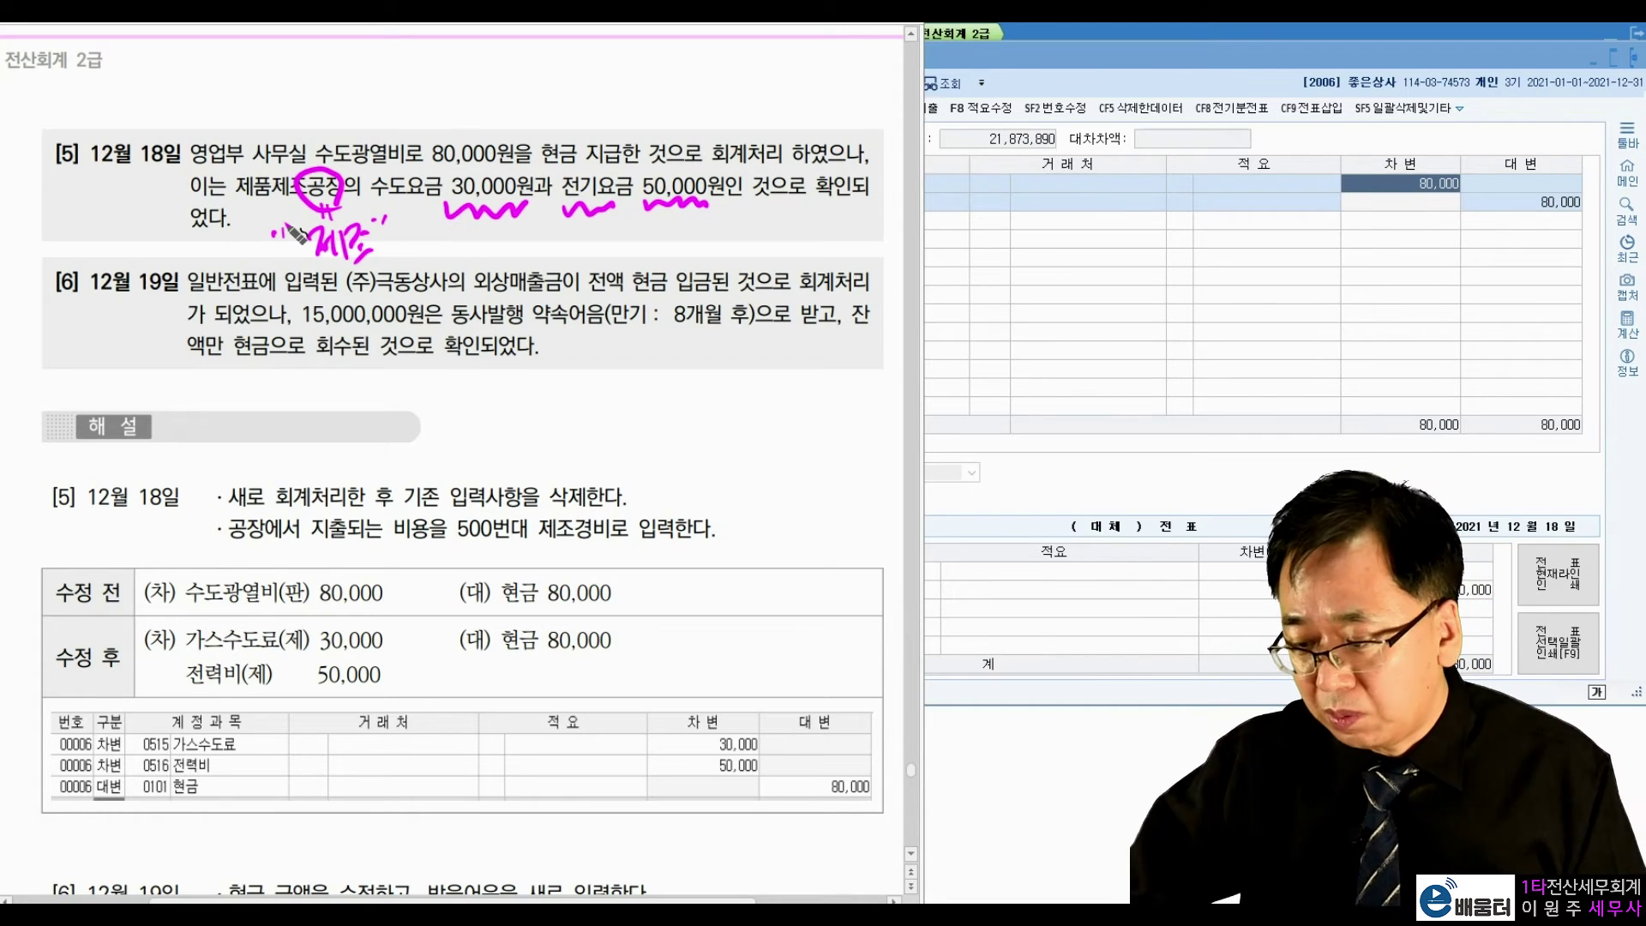
mouse_move(400, 241)
left_mouse_down()
mouse_move(423, 261)
mouse_move(448, 251)
left_mouse_up()
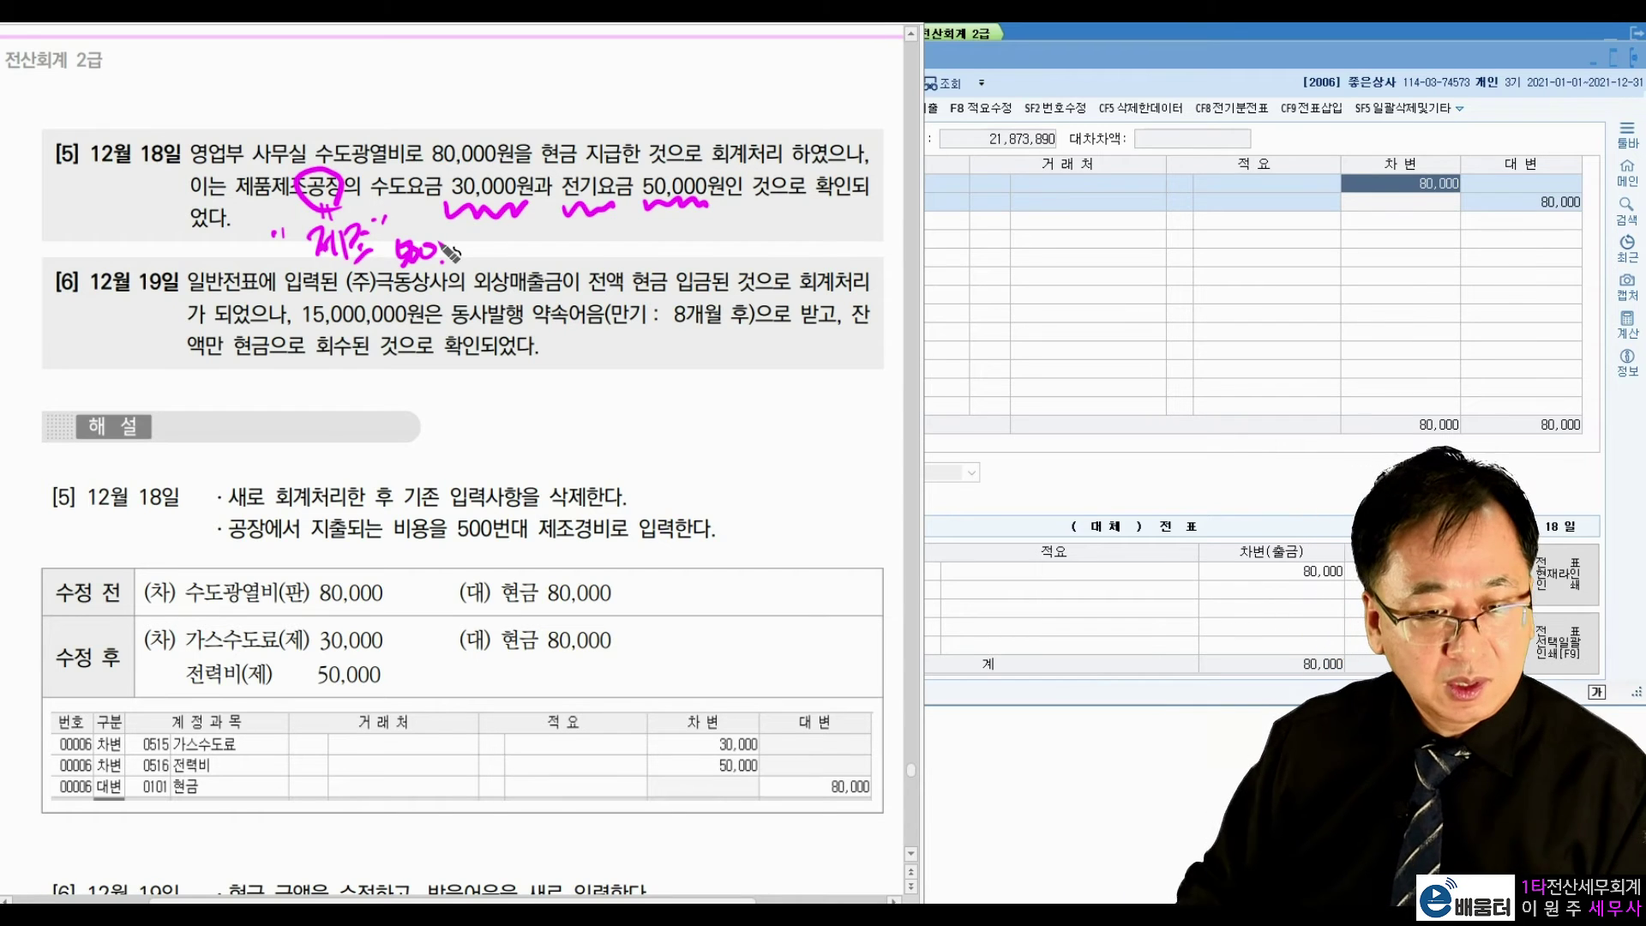
key("Escape")
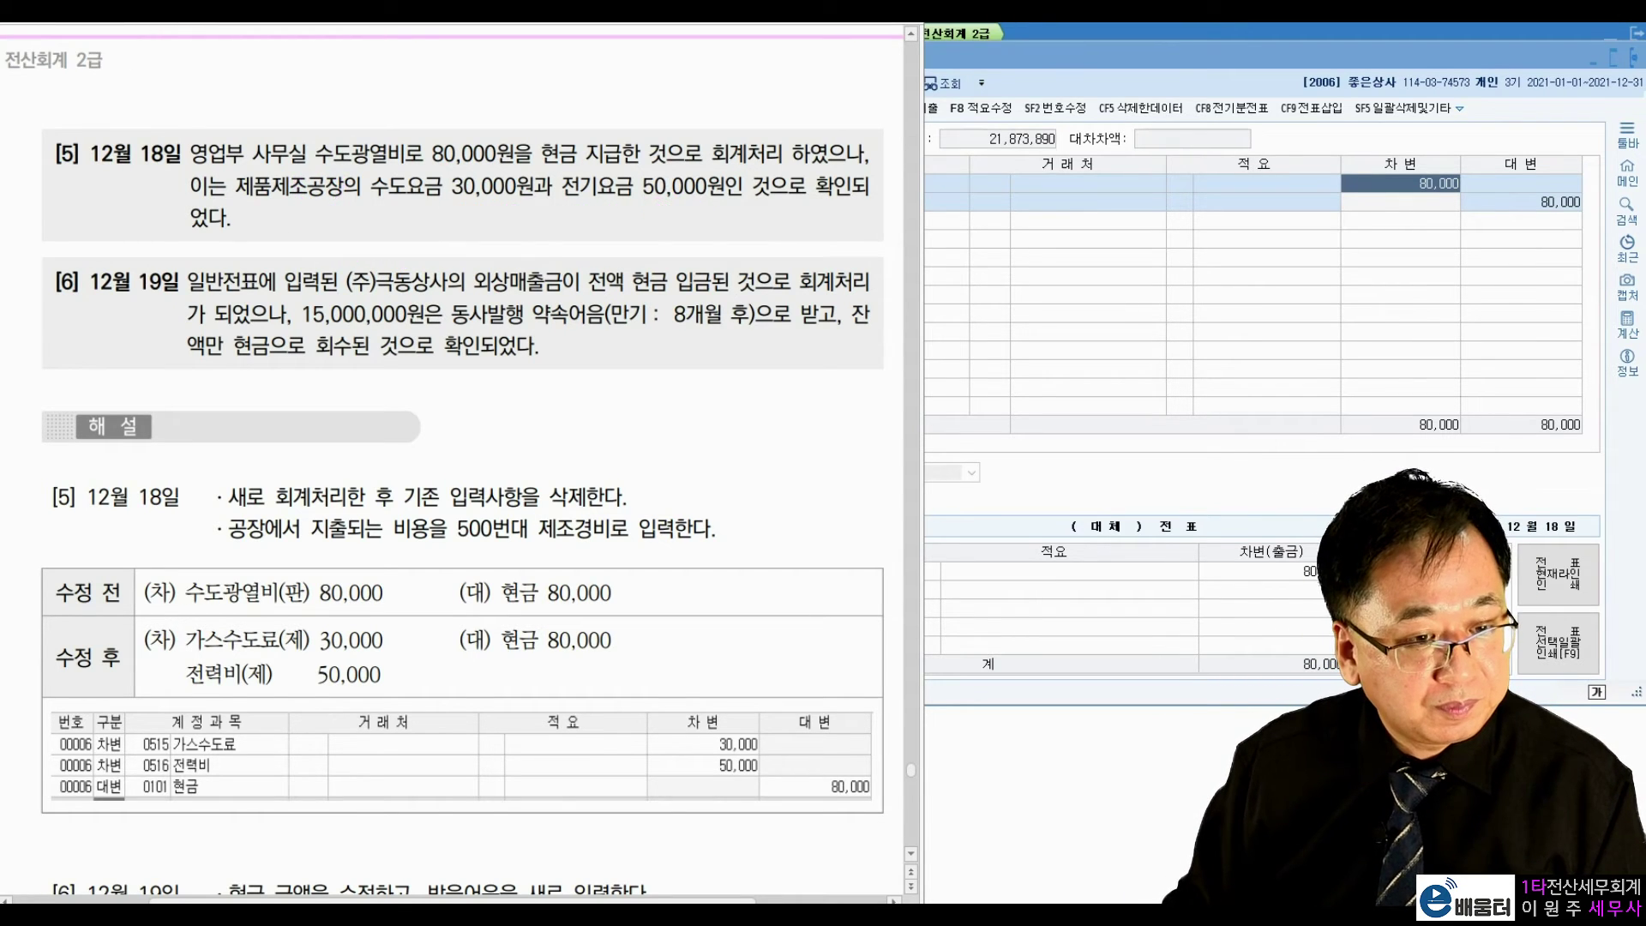
Step: Change the December 18 수도광열비 line's account to 0515 가스수도료 (제조원가) by searching for 수도
left_click(1107, 315)
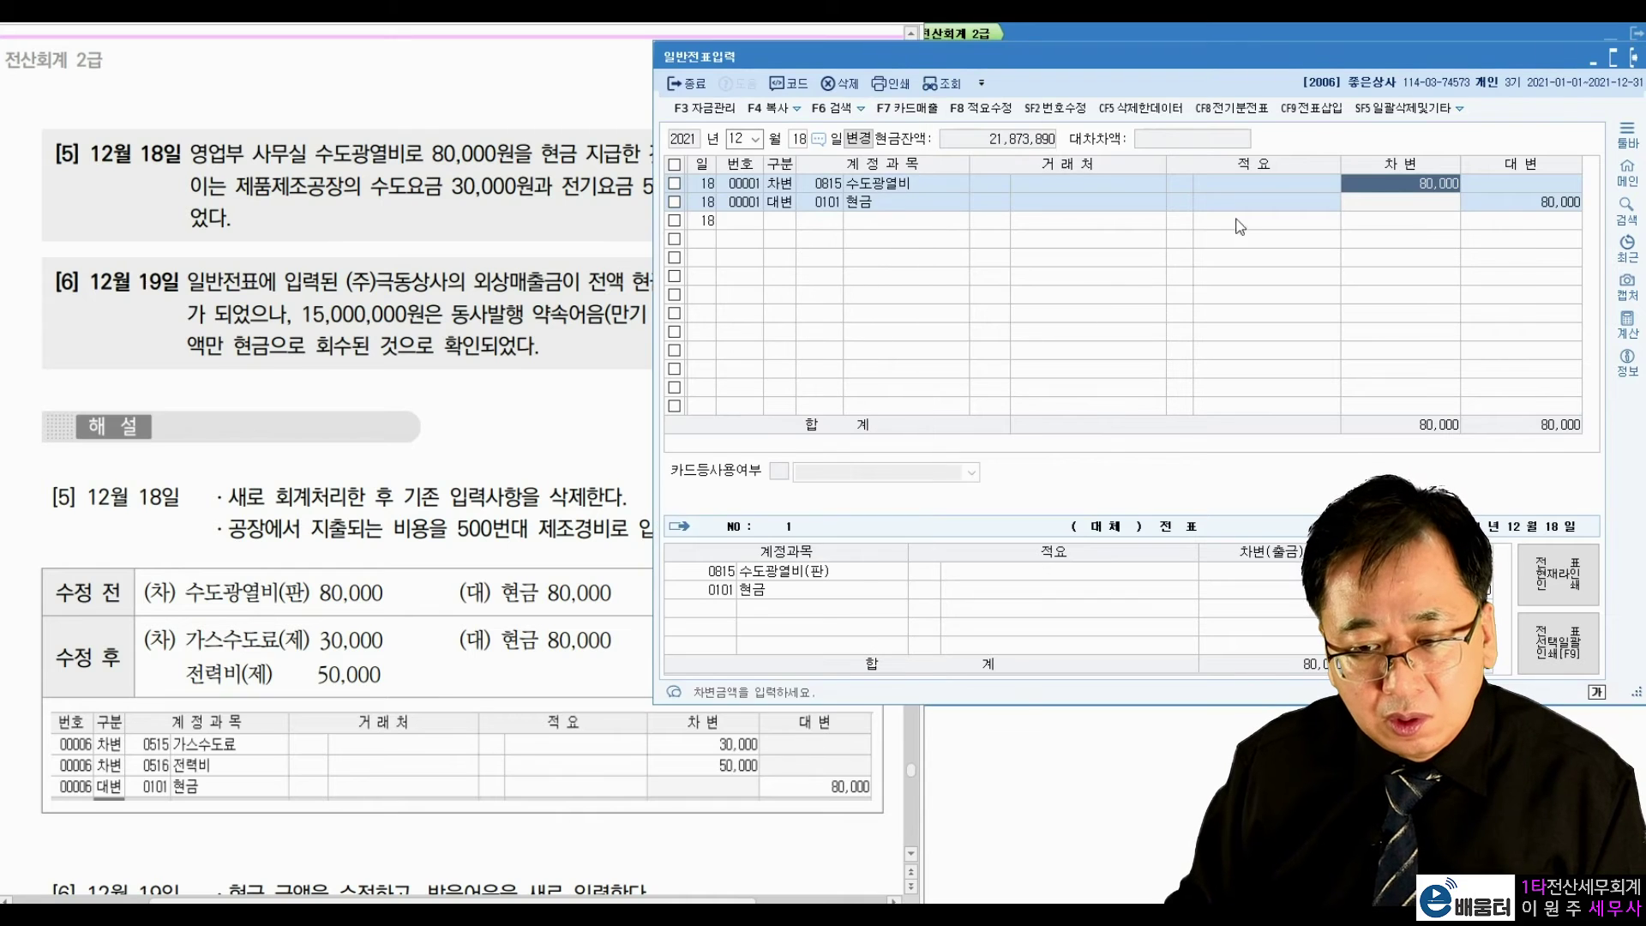
left_click(941, 184)
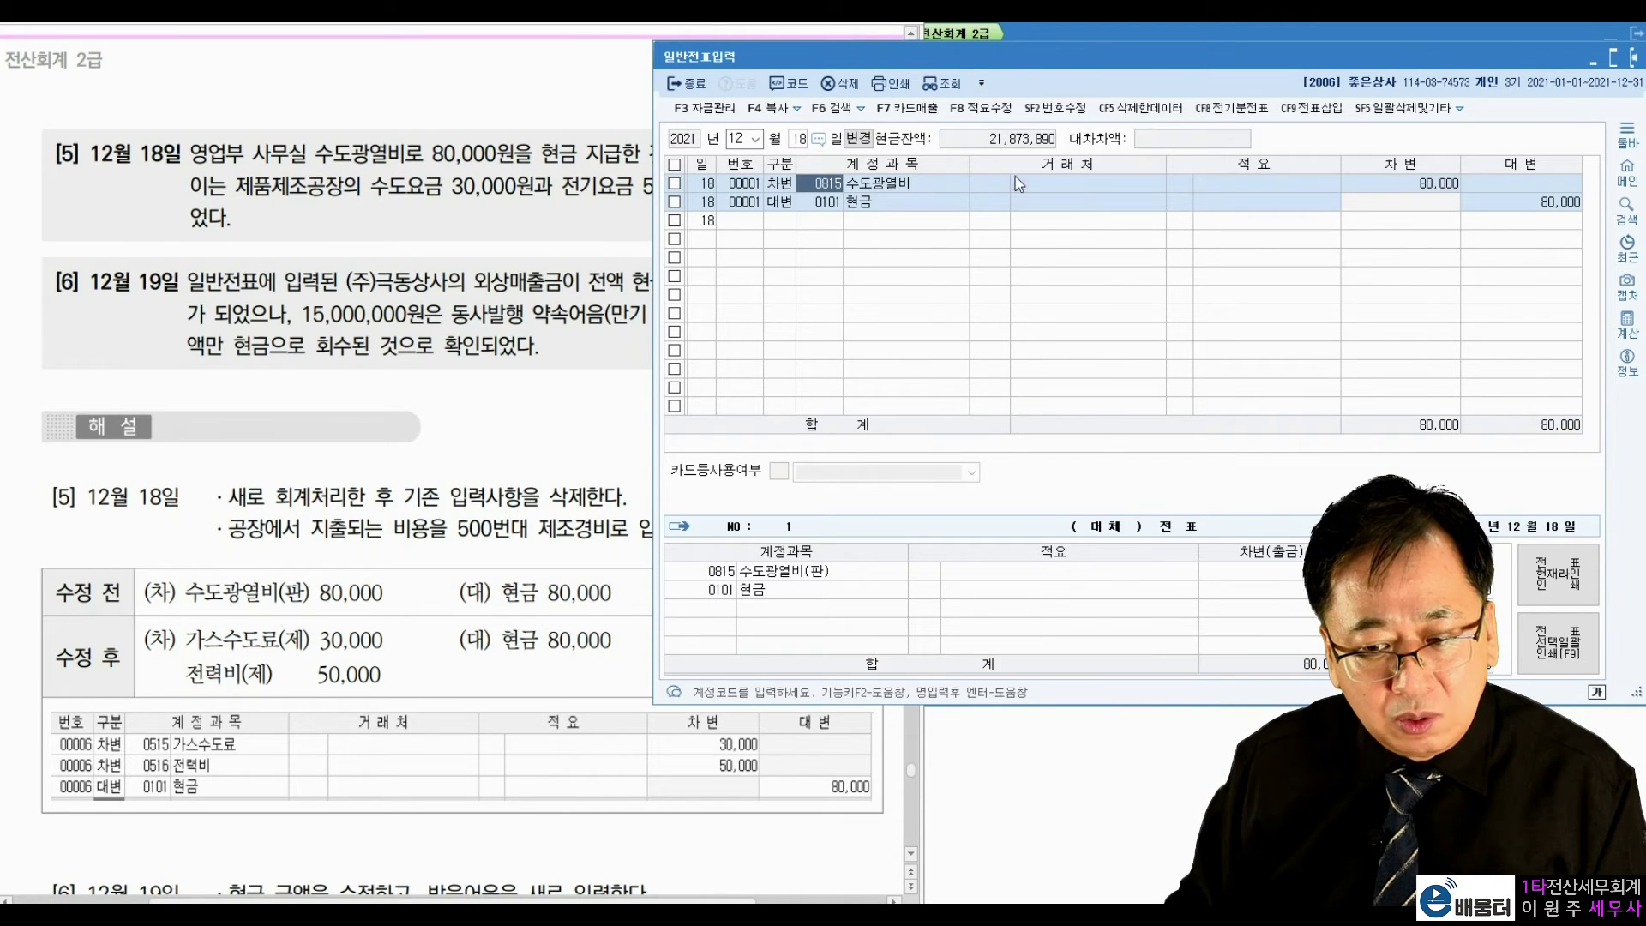
left_click(1413, 184)
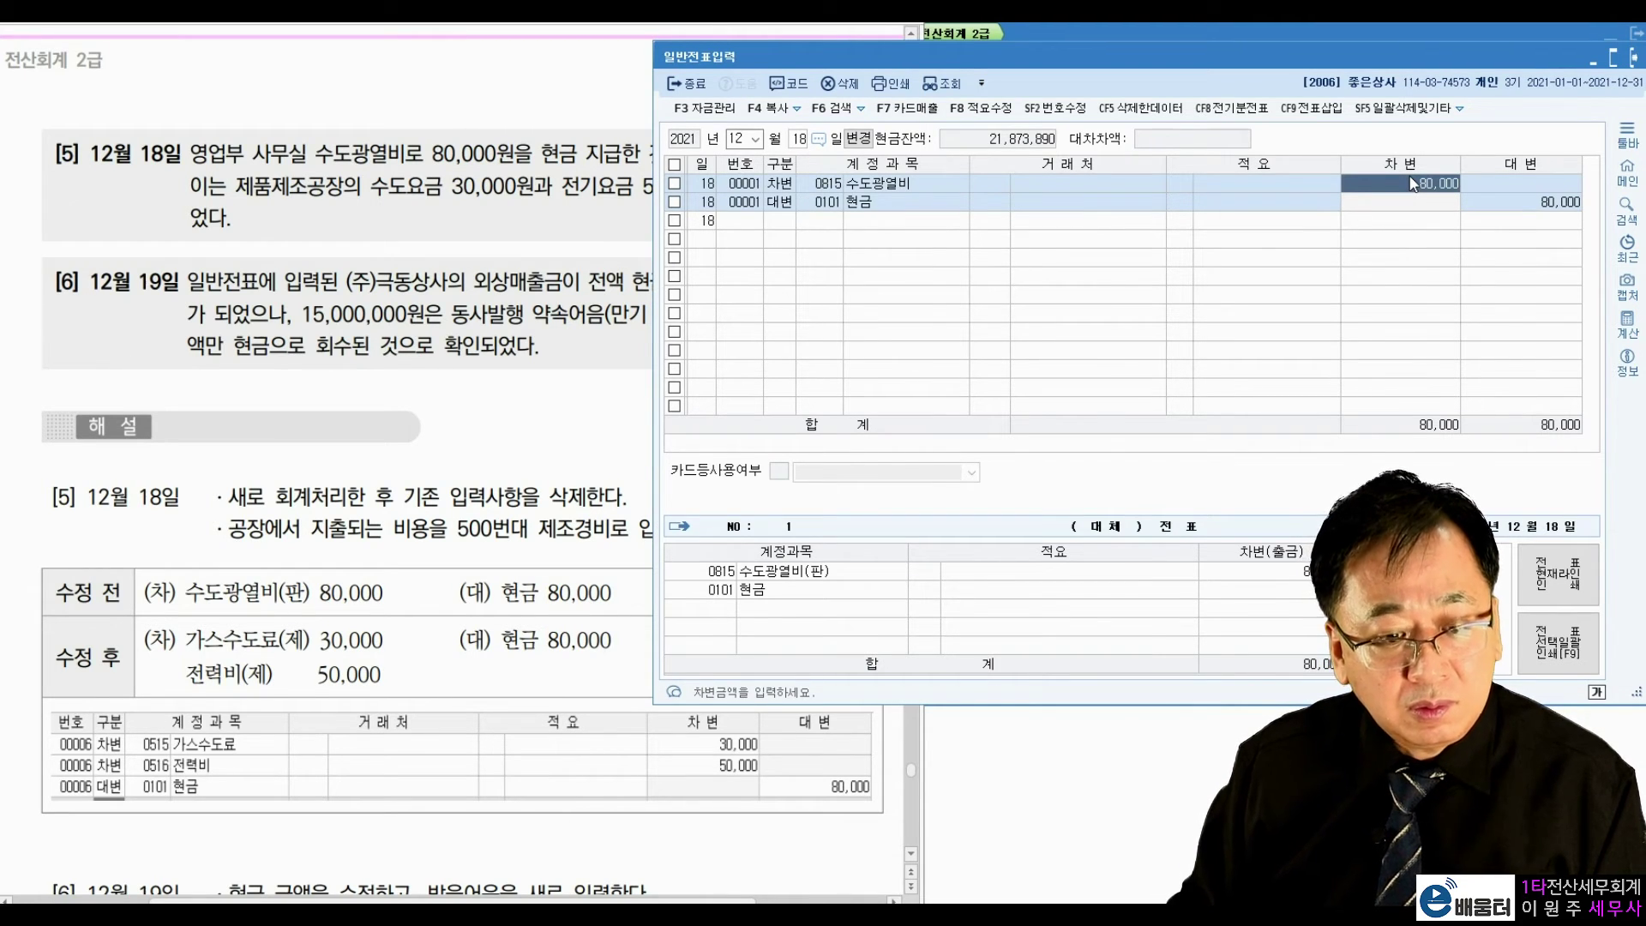
left_click(845, 185)
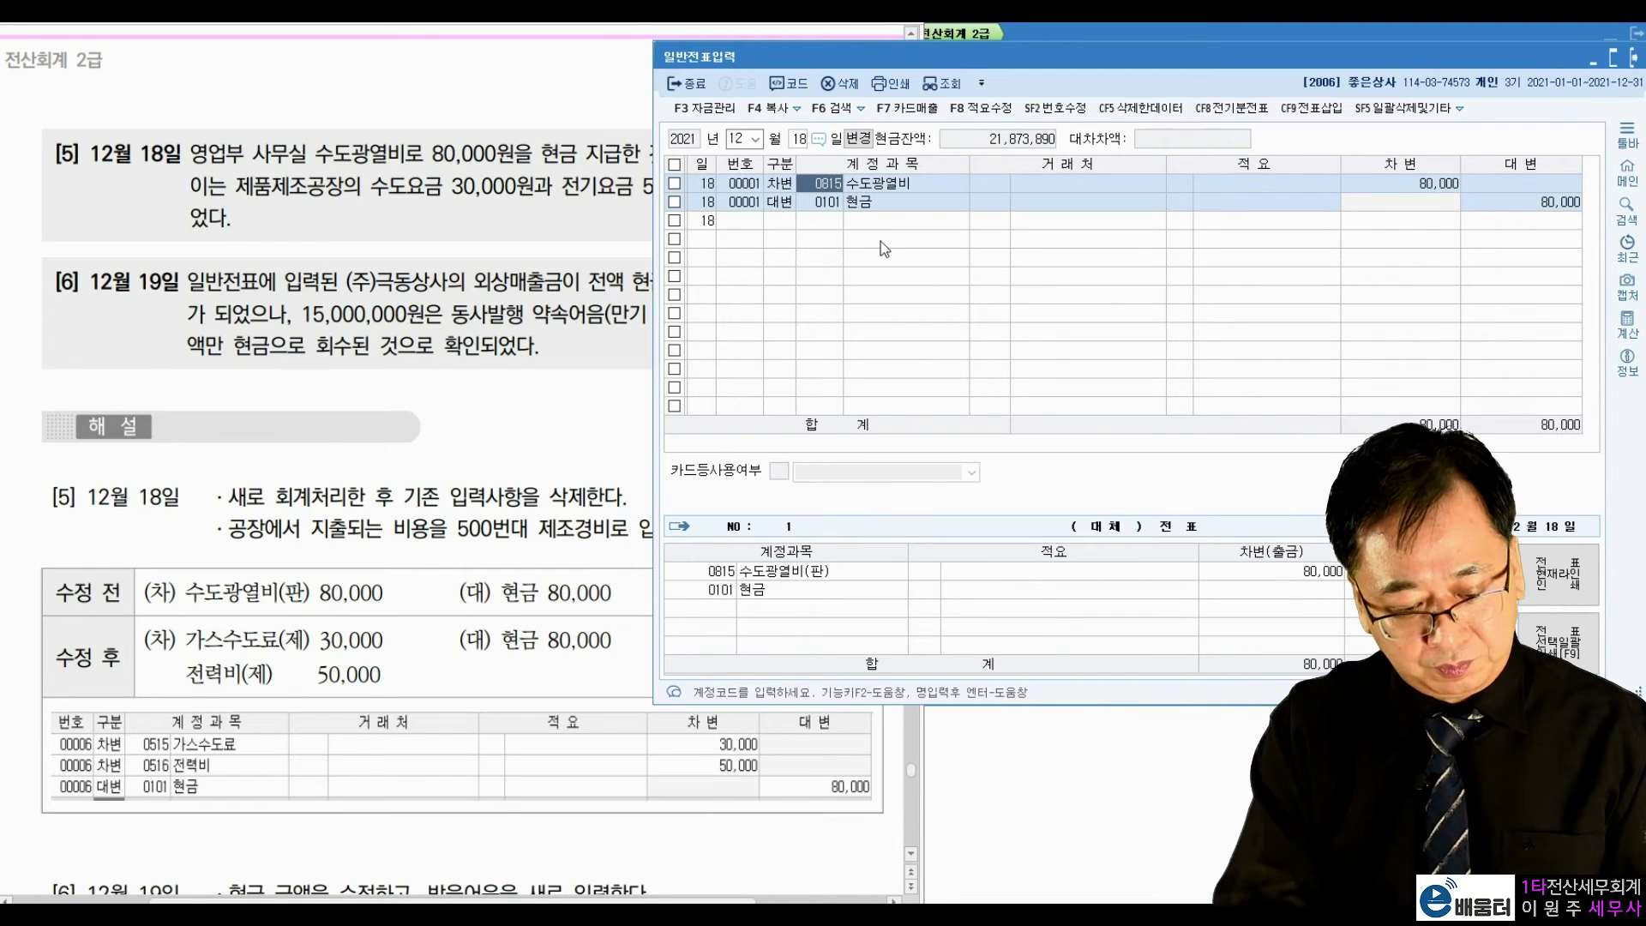
type("수도")
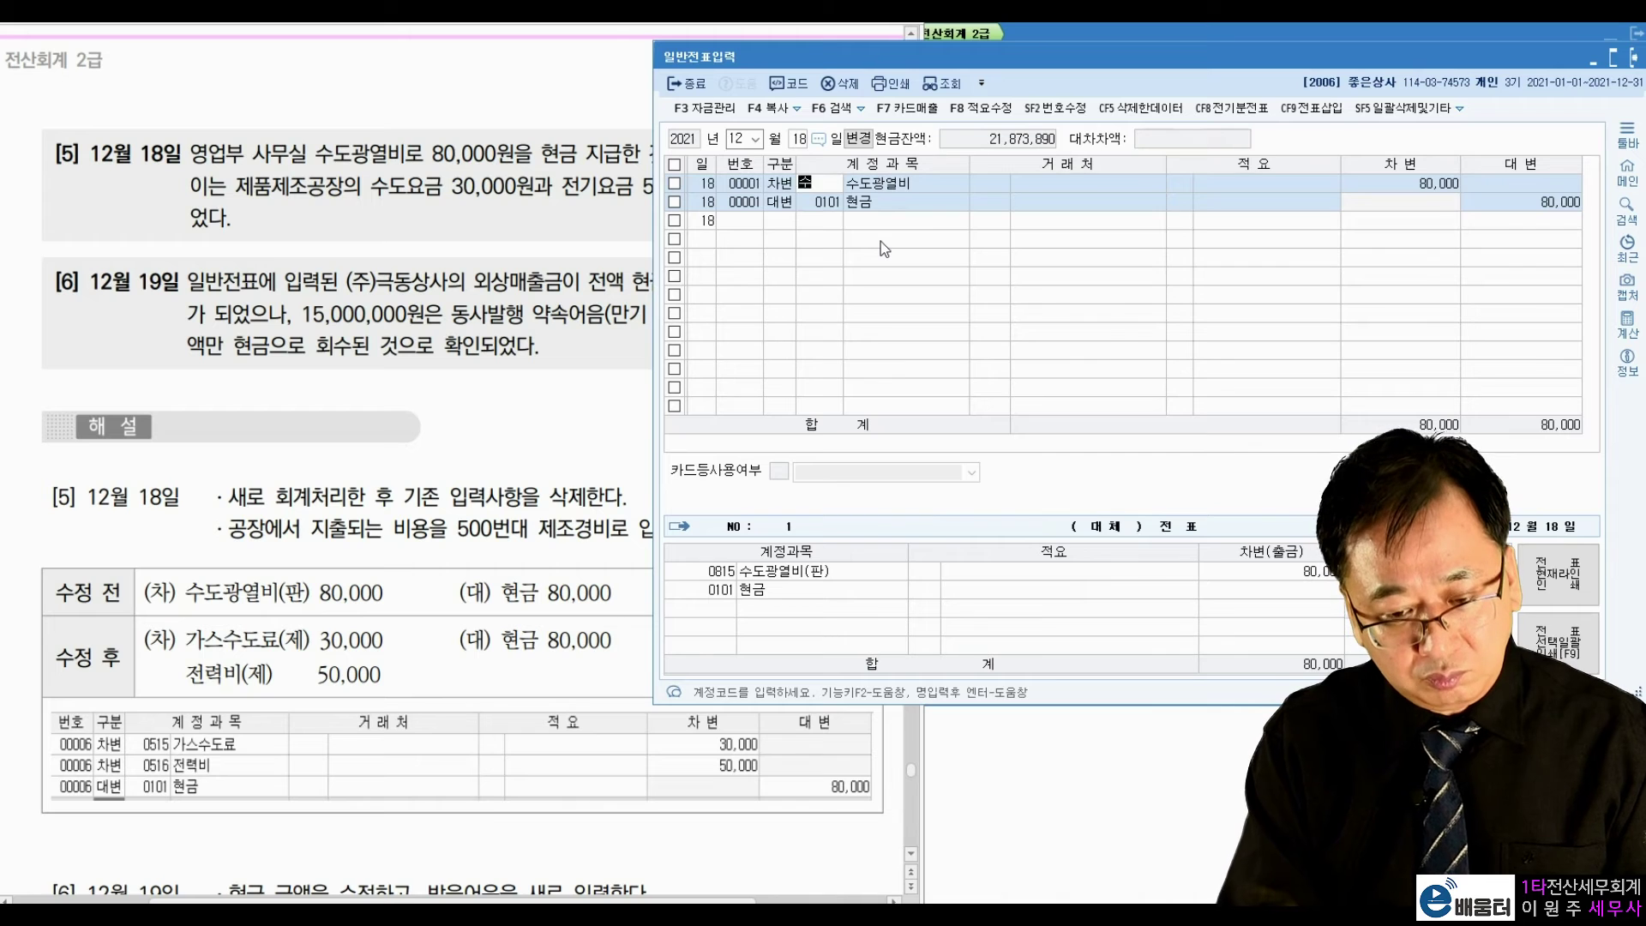
key("Return")
type("ㅣ")
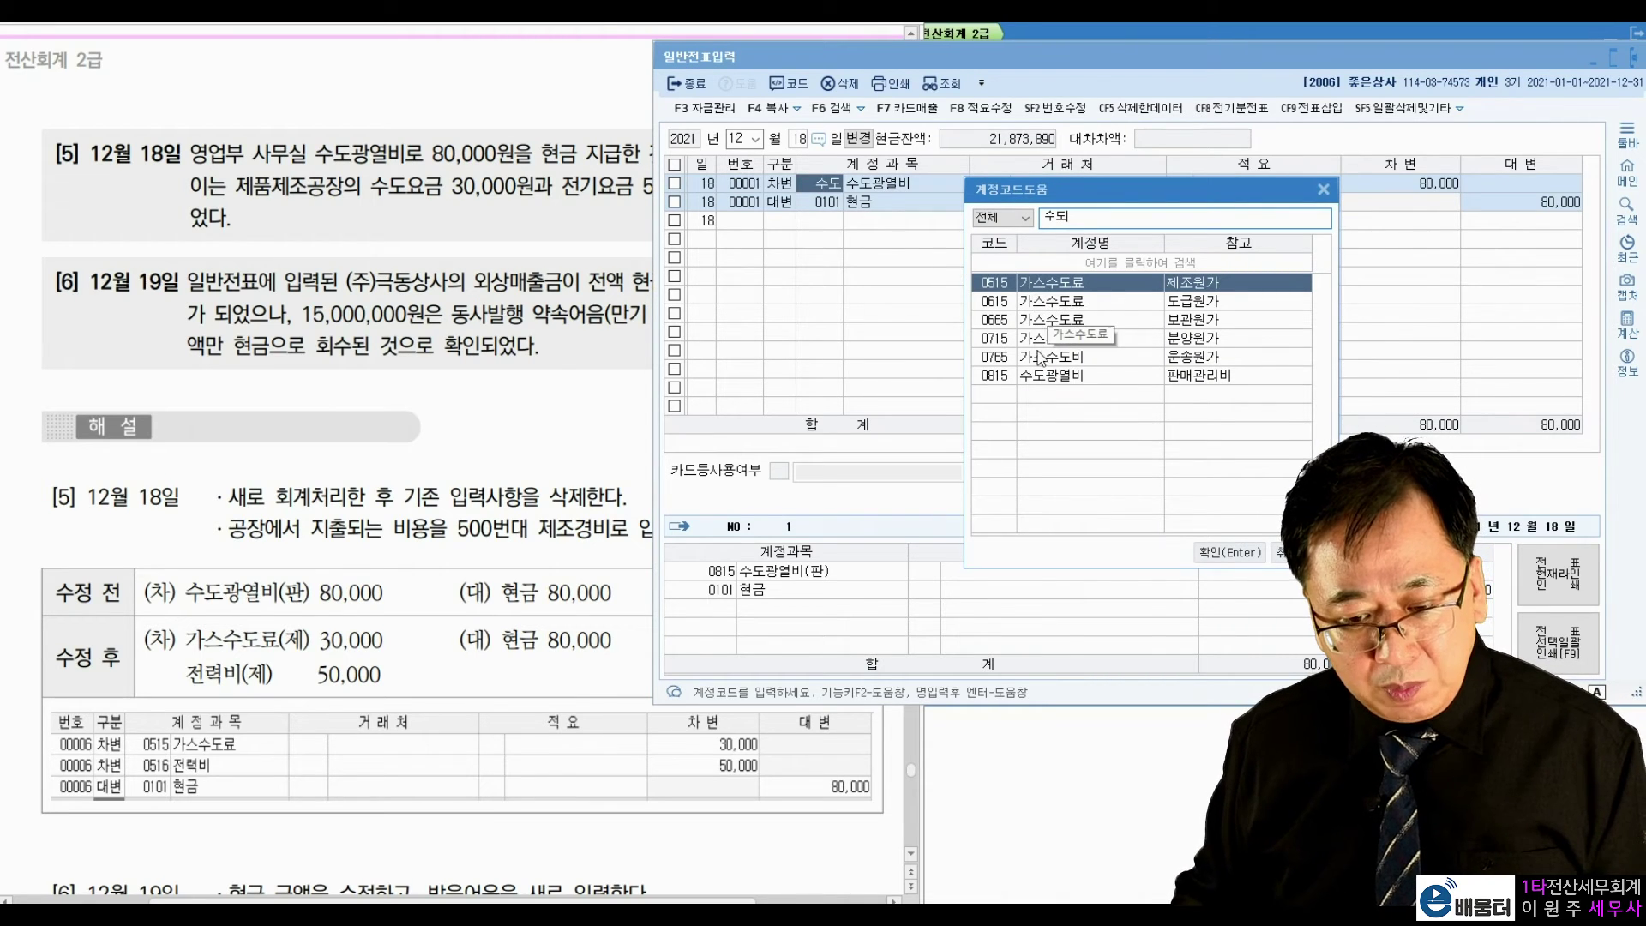
key("BackSpace")
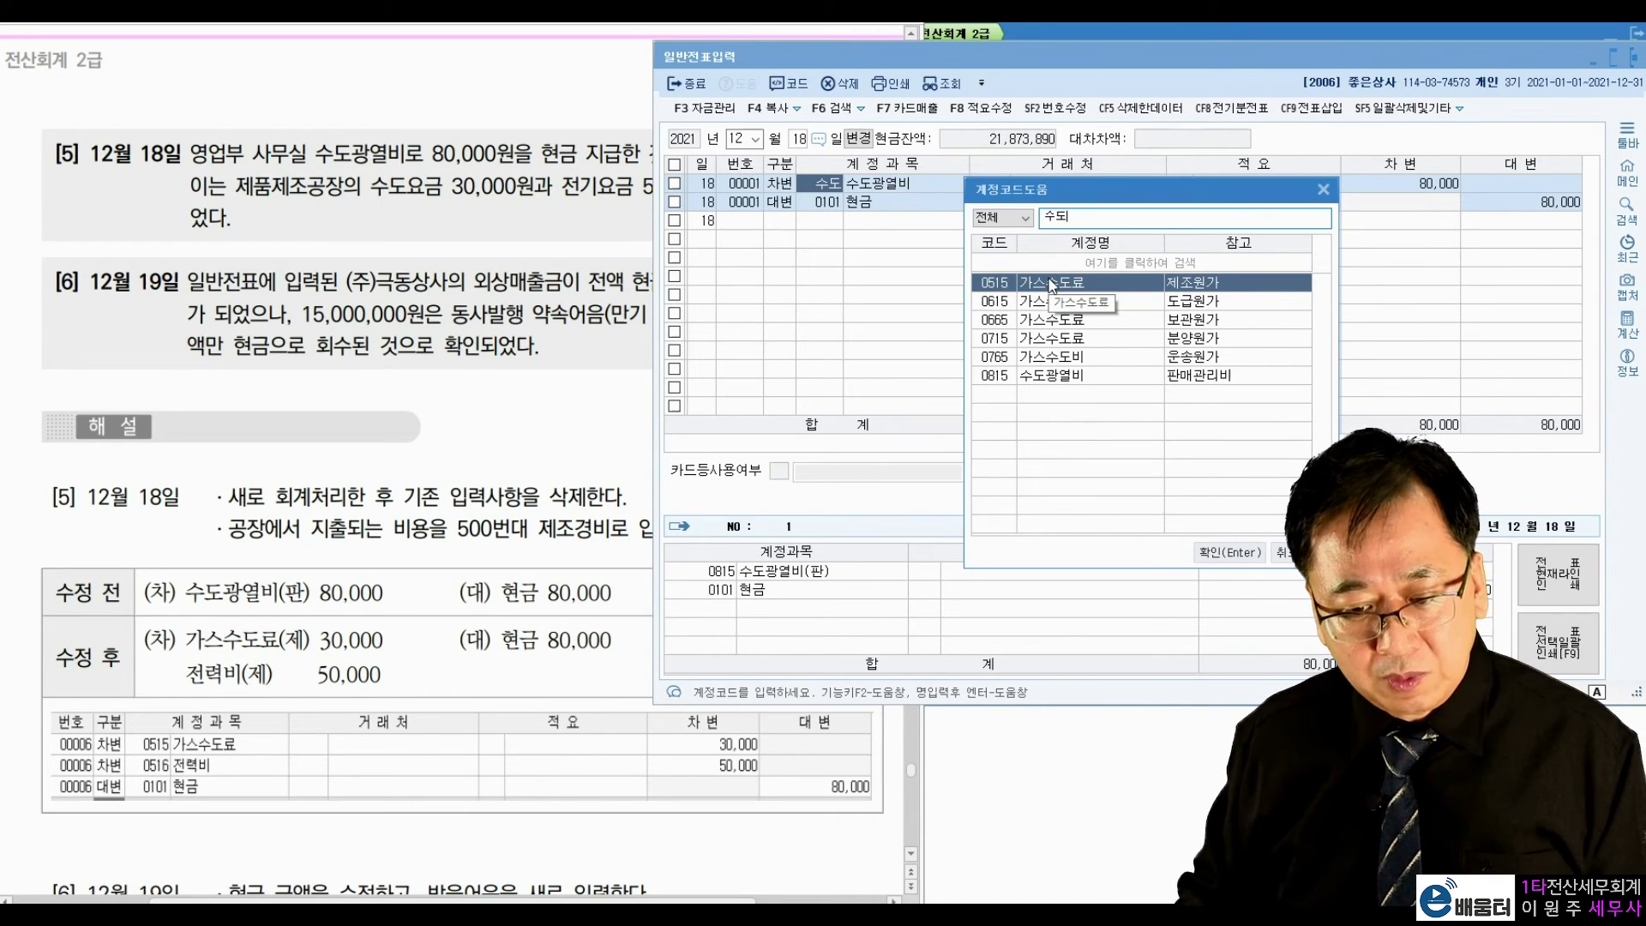
double_click(1051, 283)
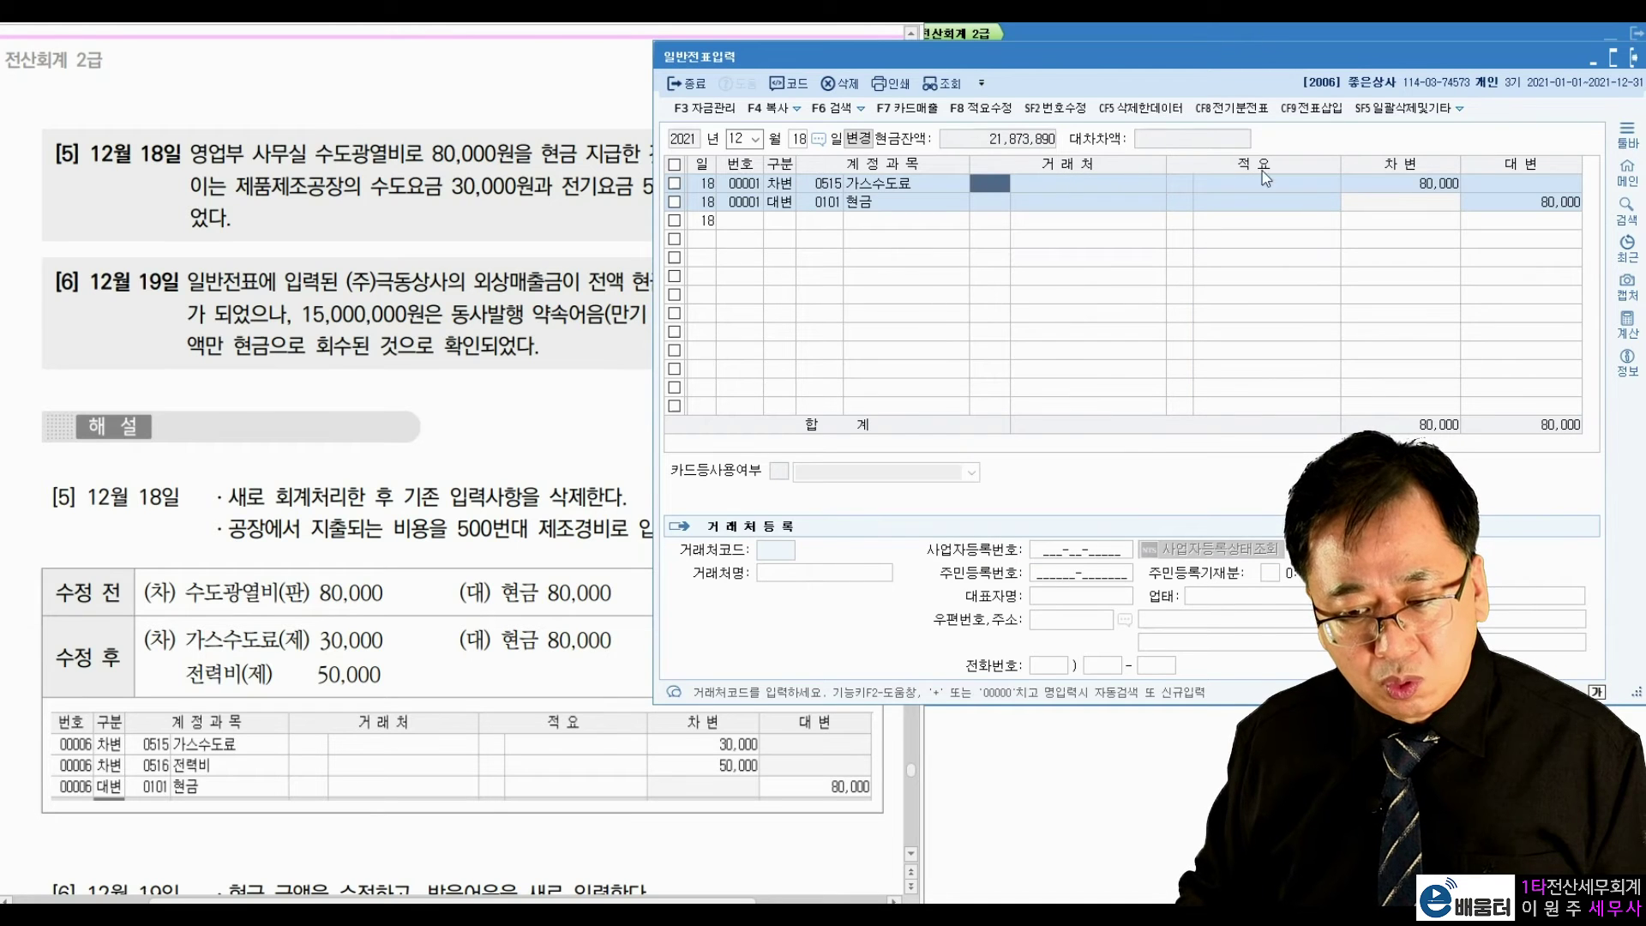
Step: Set the 가스수도료 line's debit amount to 50,000
left_click(1400, 188)
type("50000")
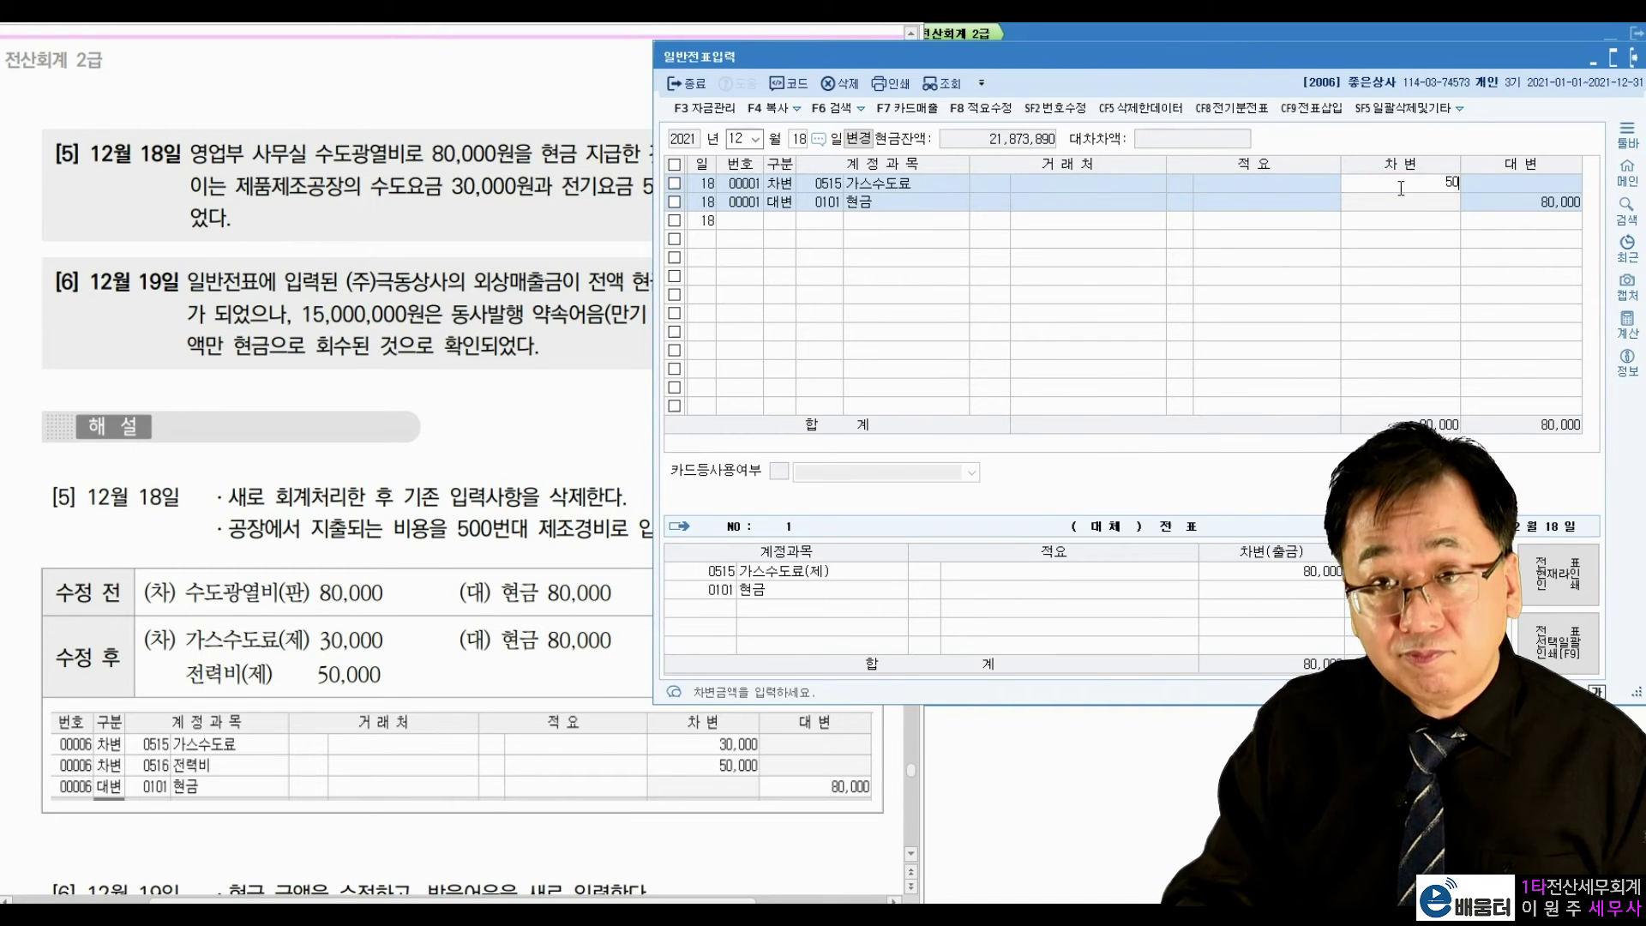
key("Return")
Step: Add a debit line for account 0516 전력비 (제조원가) below the 현금 line by searching for 전력, leaving partner and description blank
key("Return")
key("Return")
key("Return")
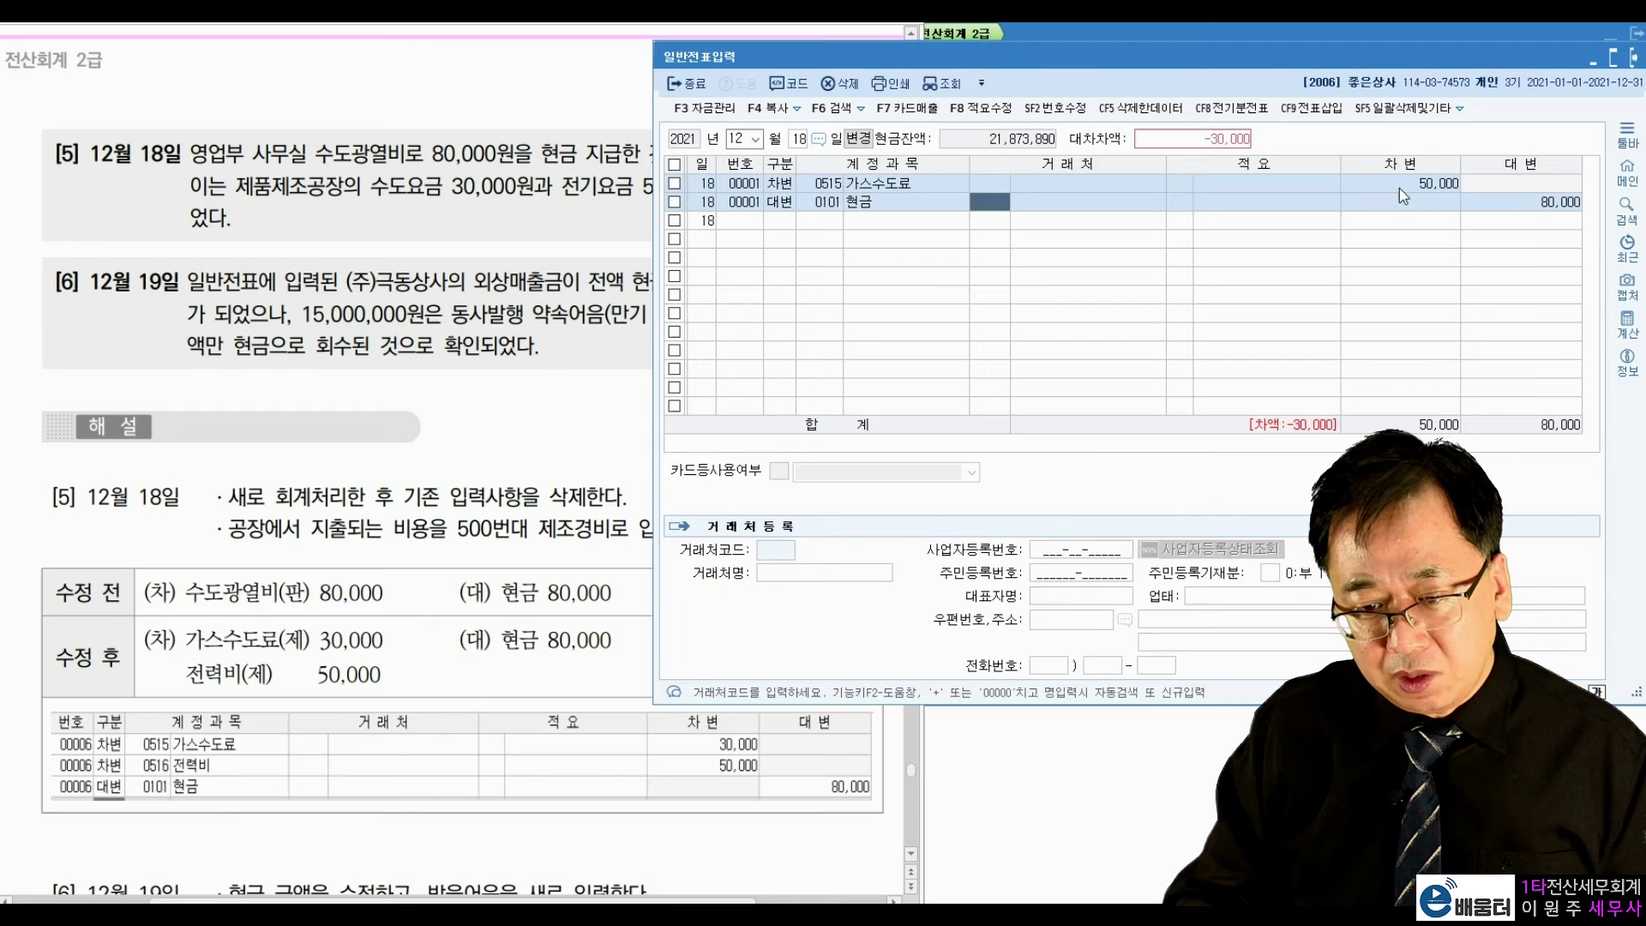
key("Return")
key("Return")
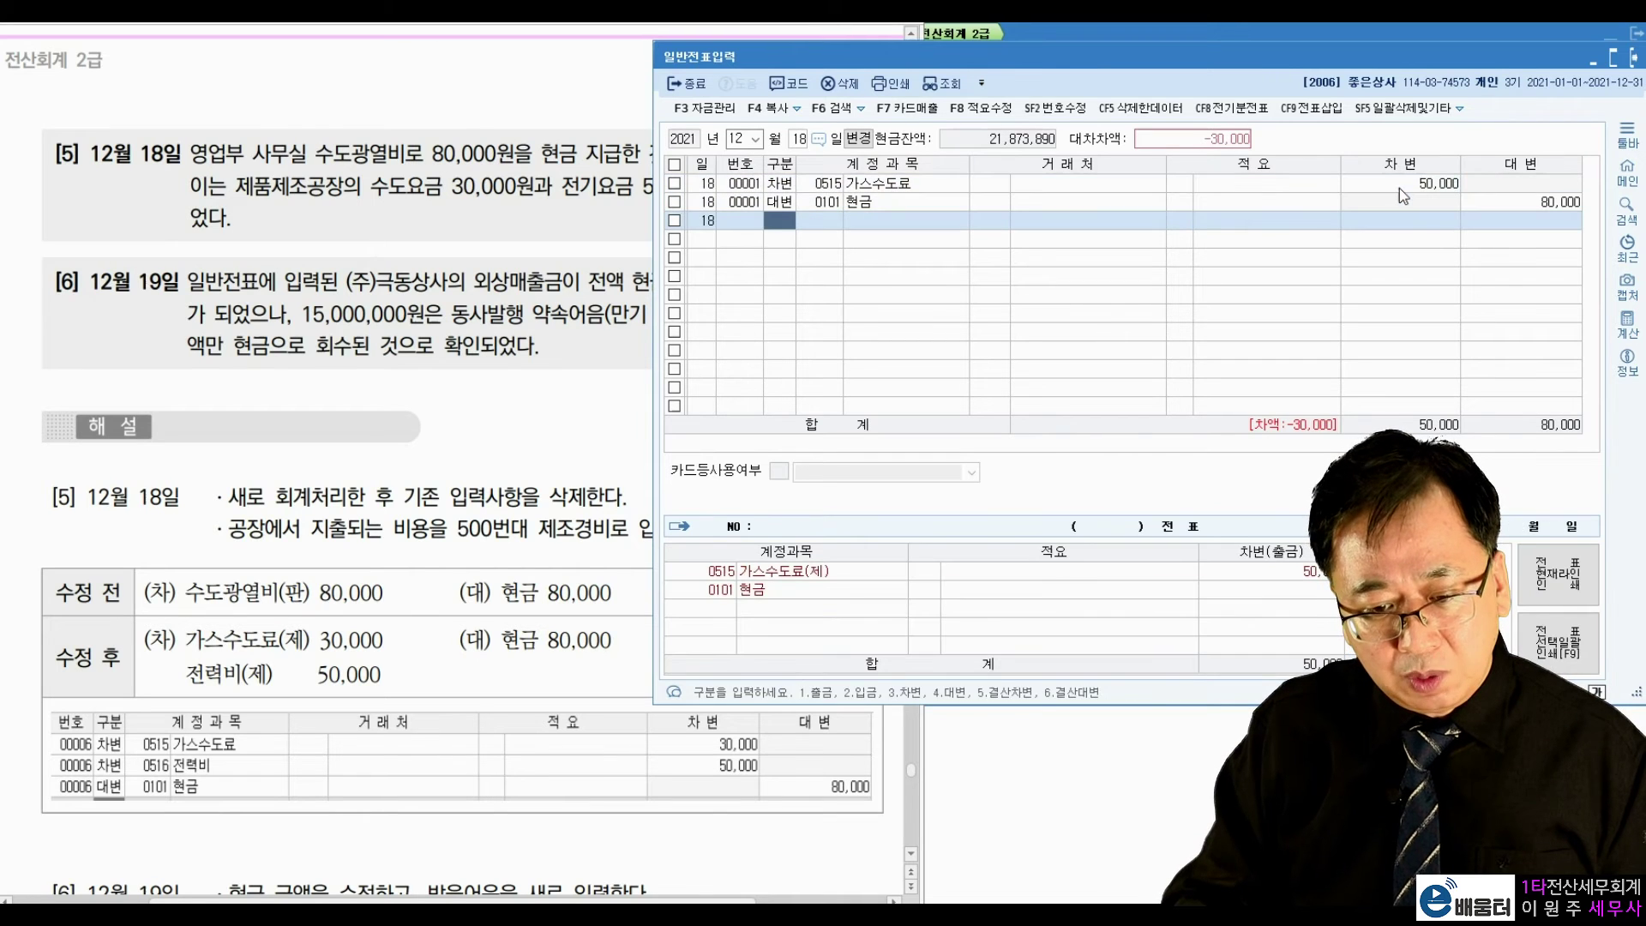
type("3")
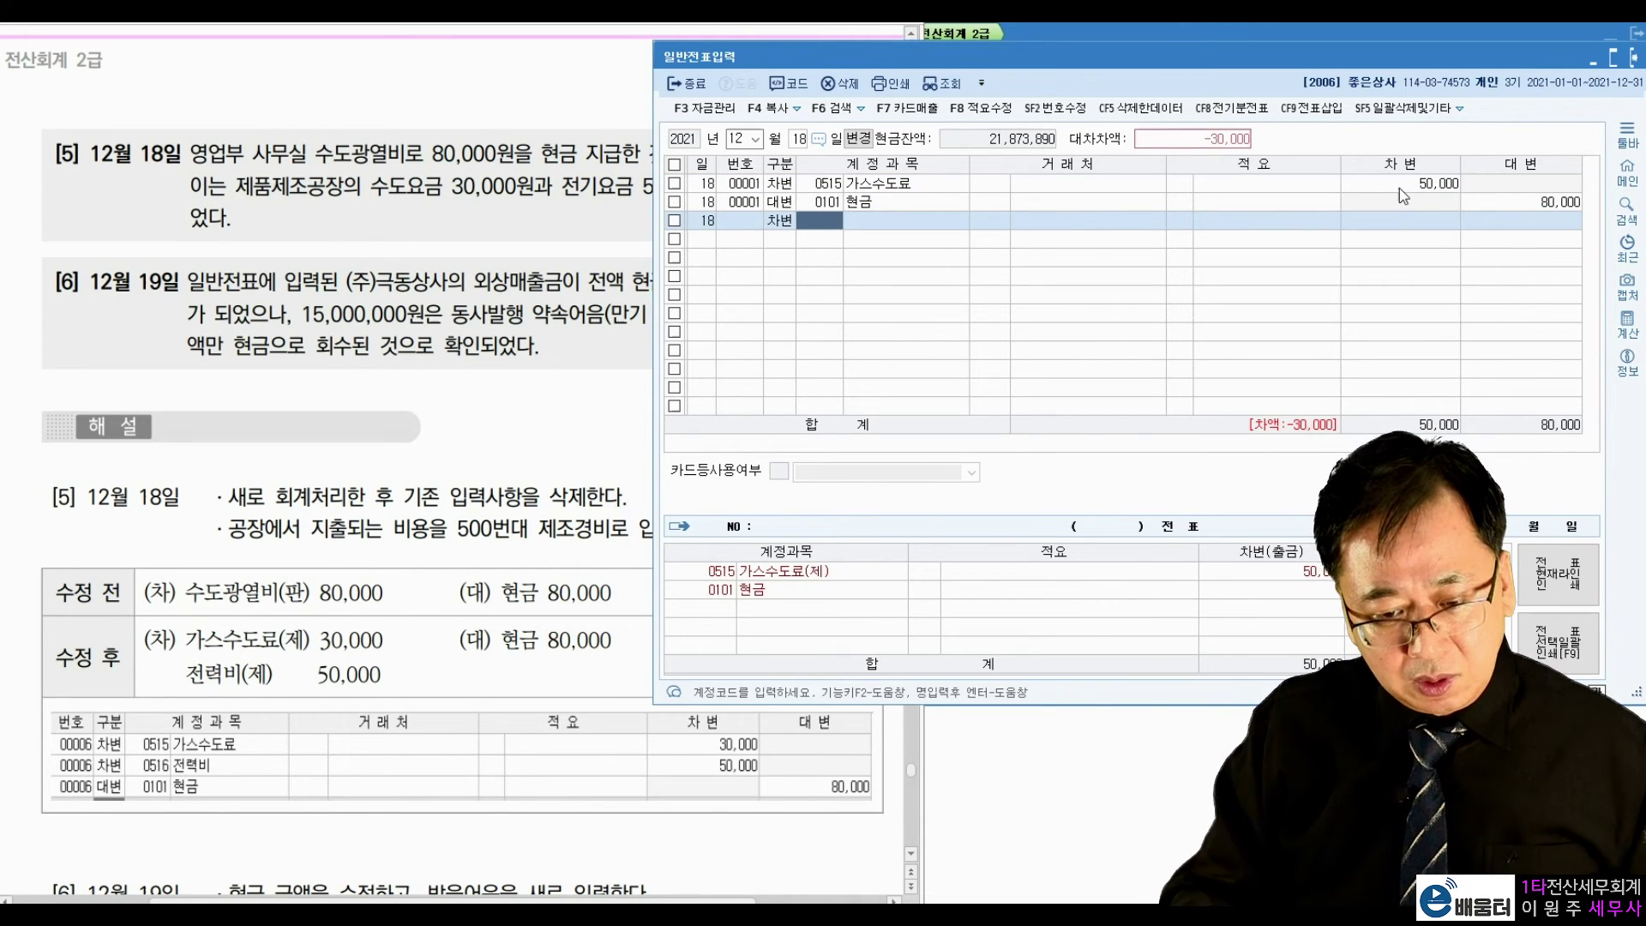
type("전력")
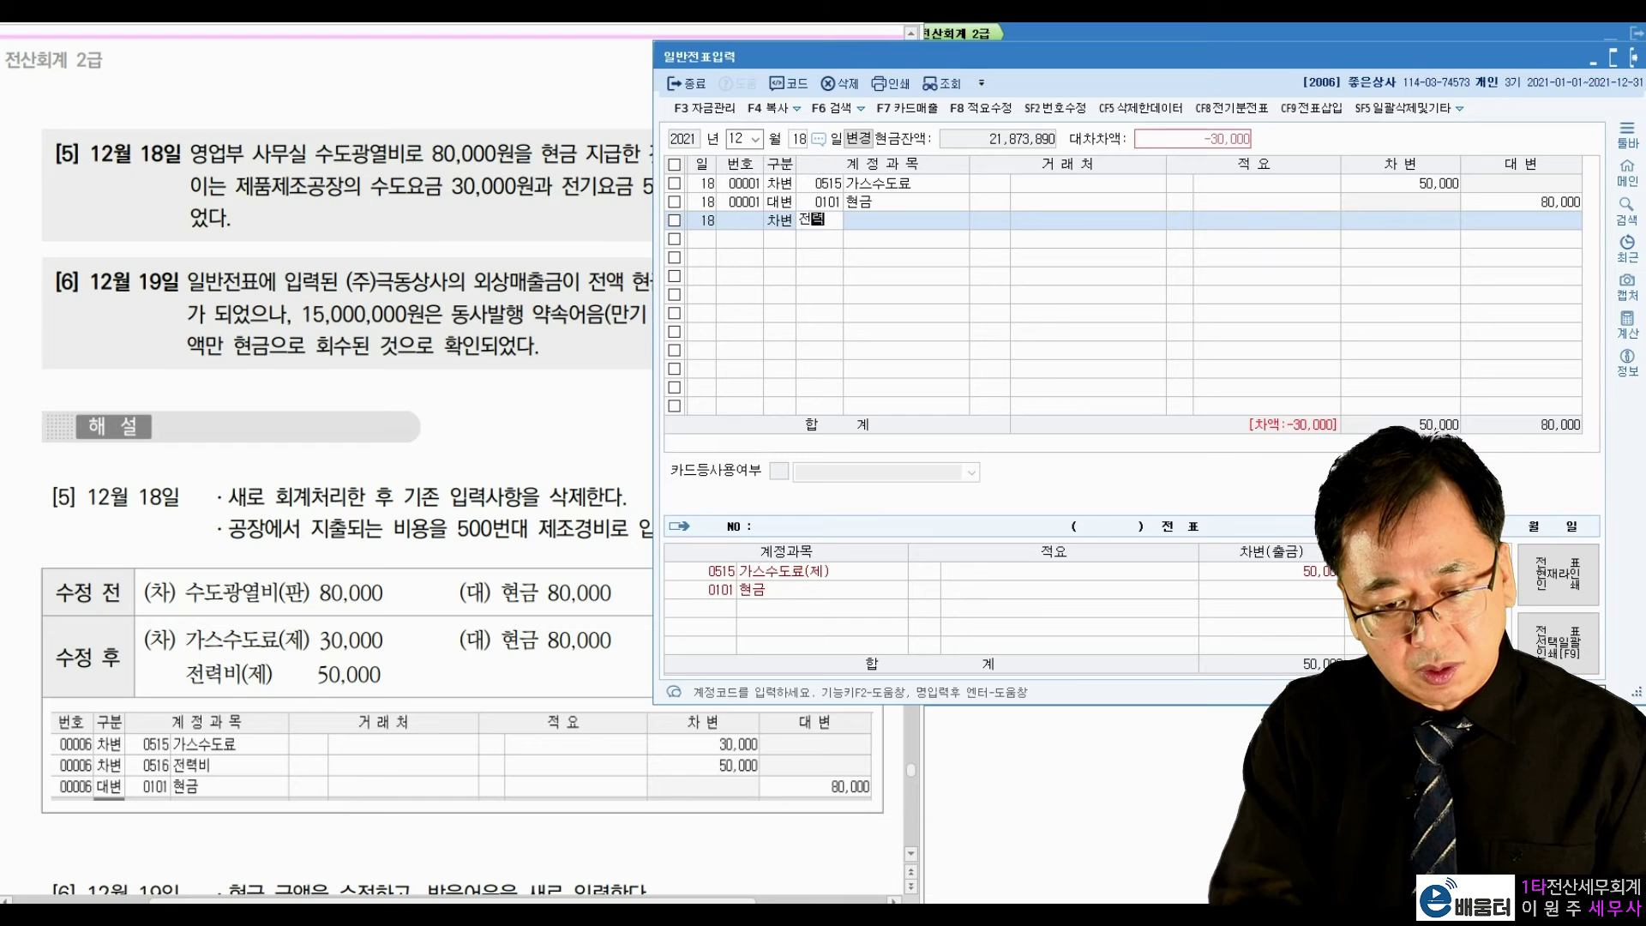
key("Return")
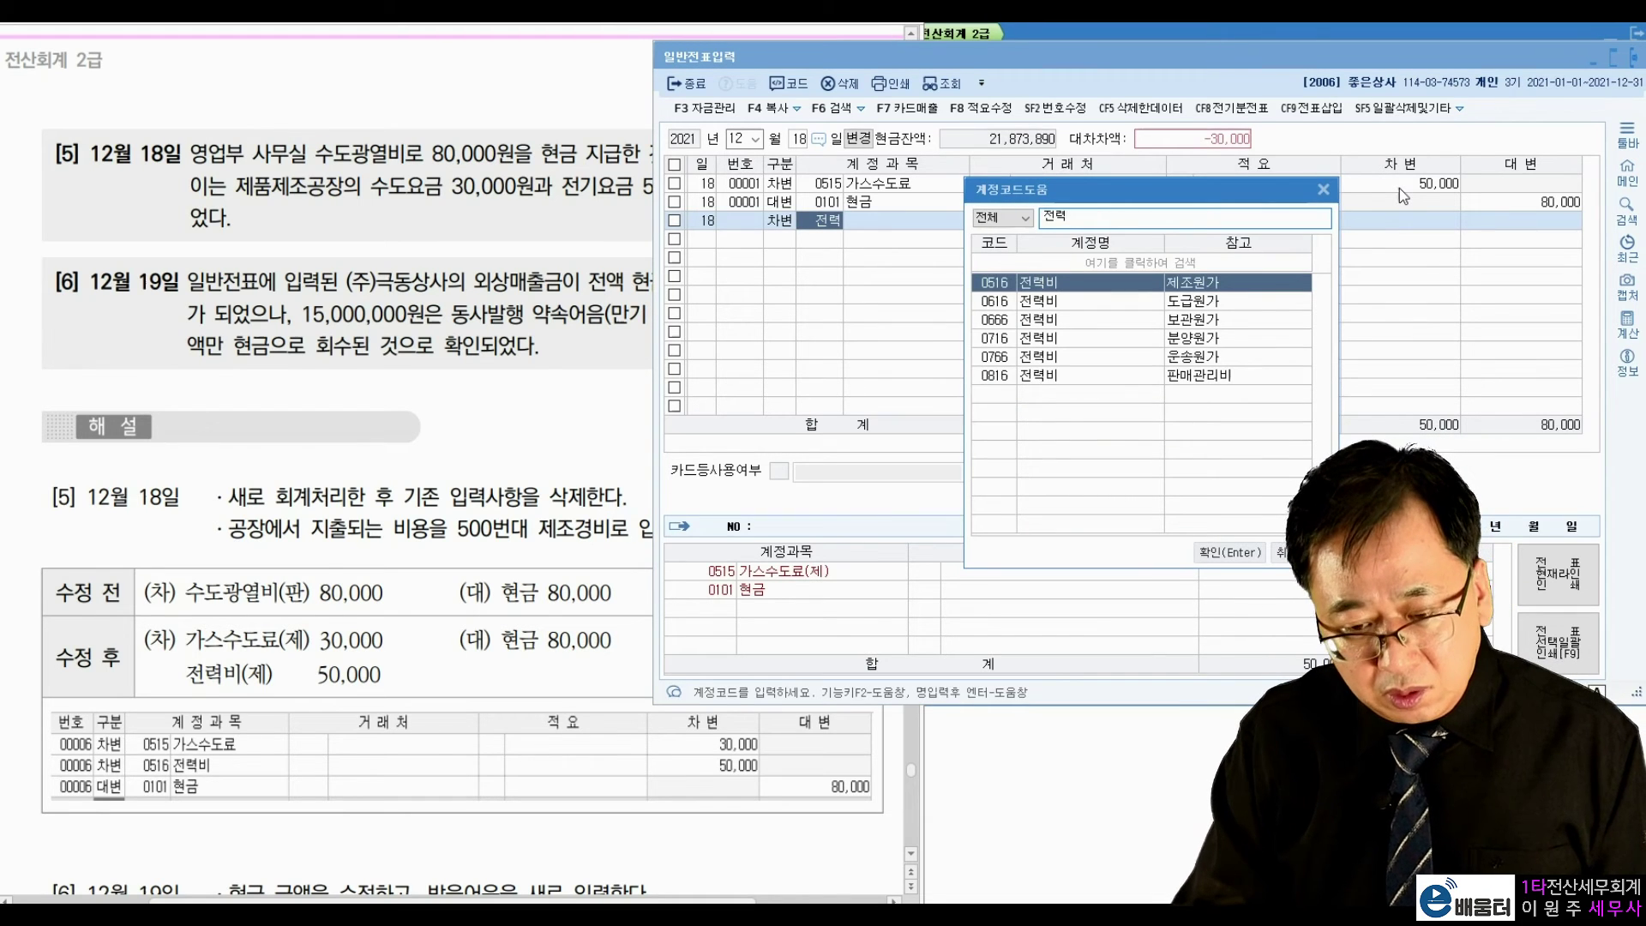
key("Down")
key("Down")
key("Down")
key("Down")
key("Down")
key("Up")
key("Up")
key("Up")
key("Up")
key("Up")
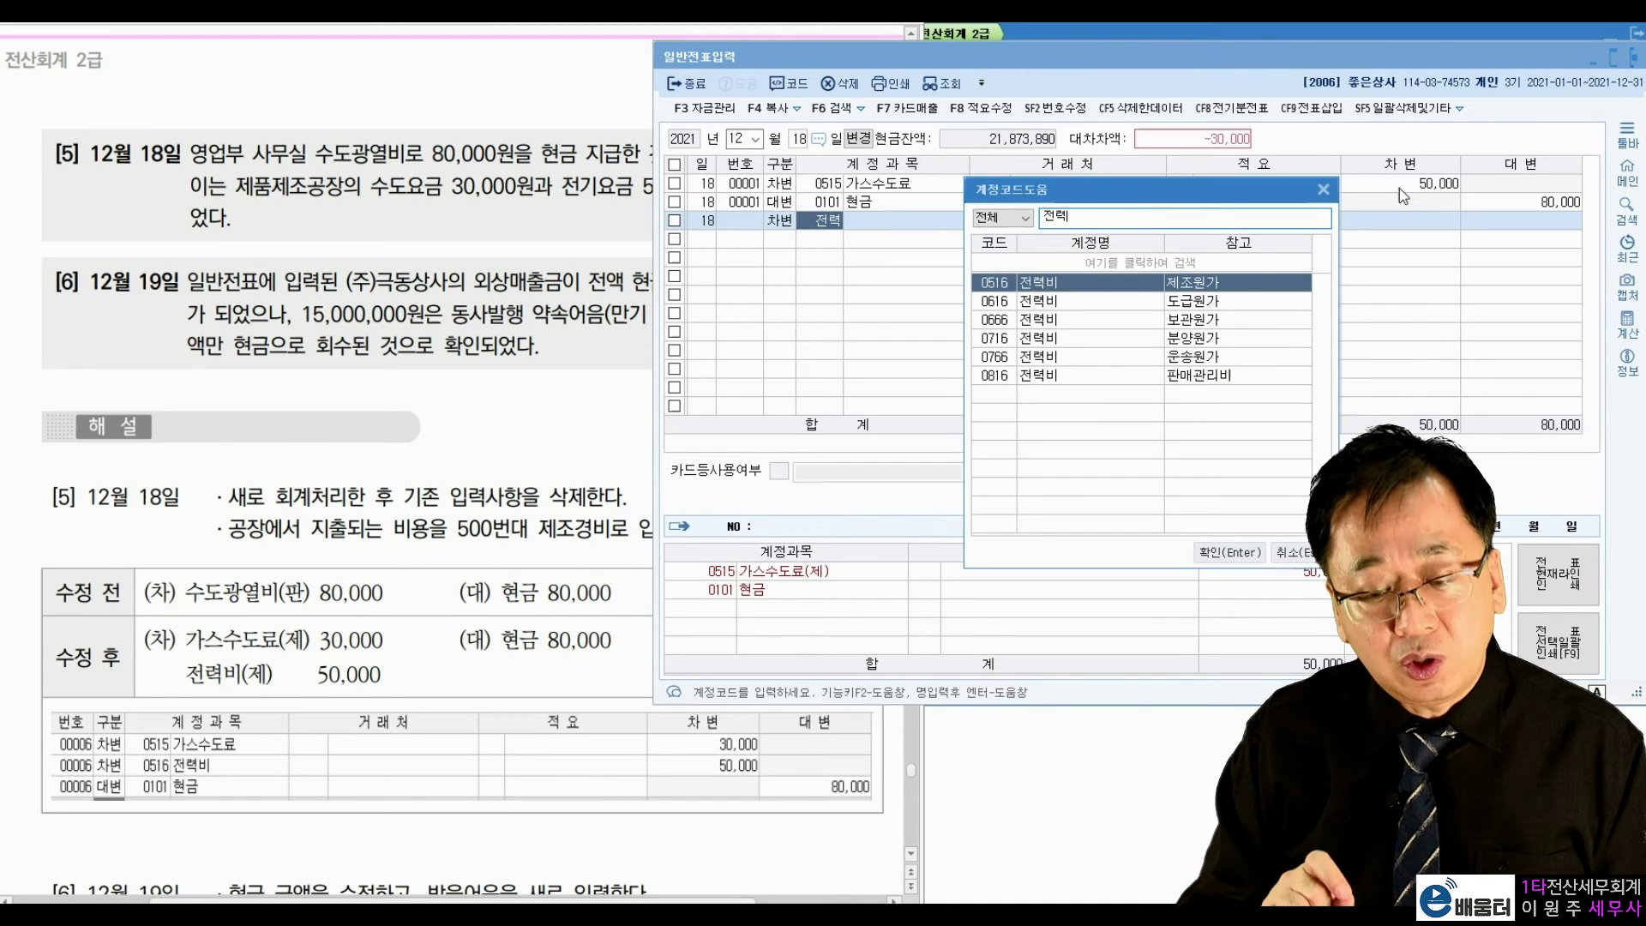
key("Return")
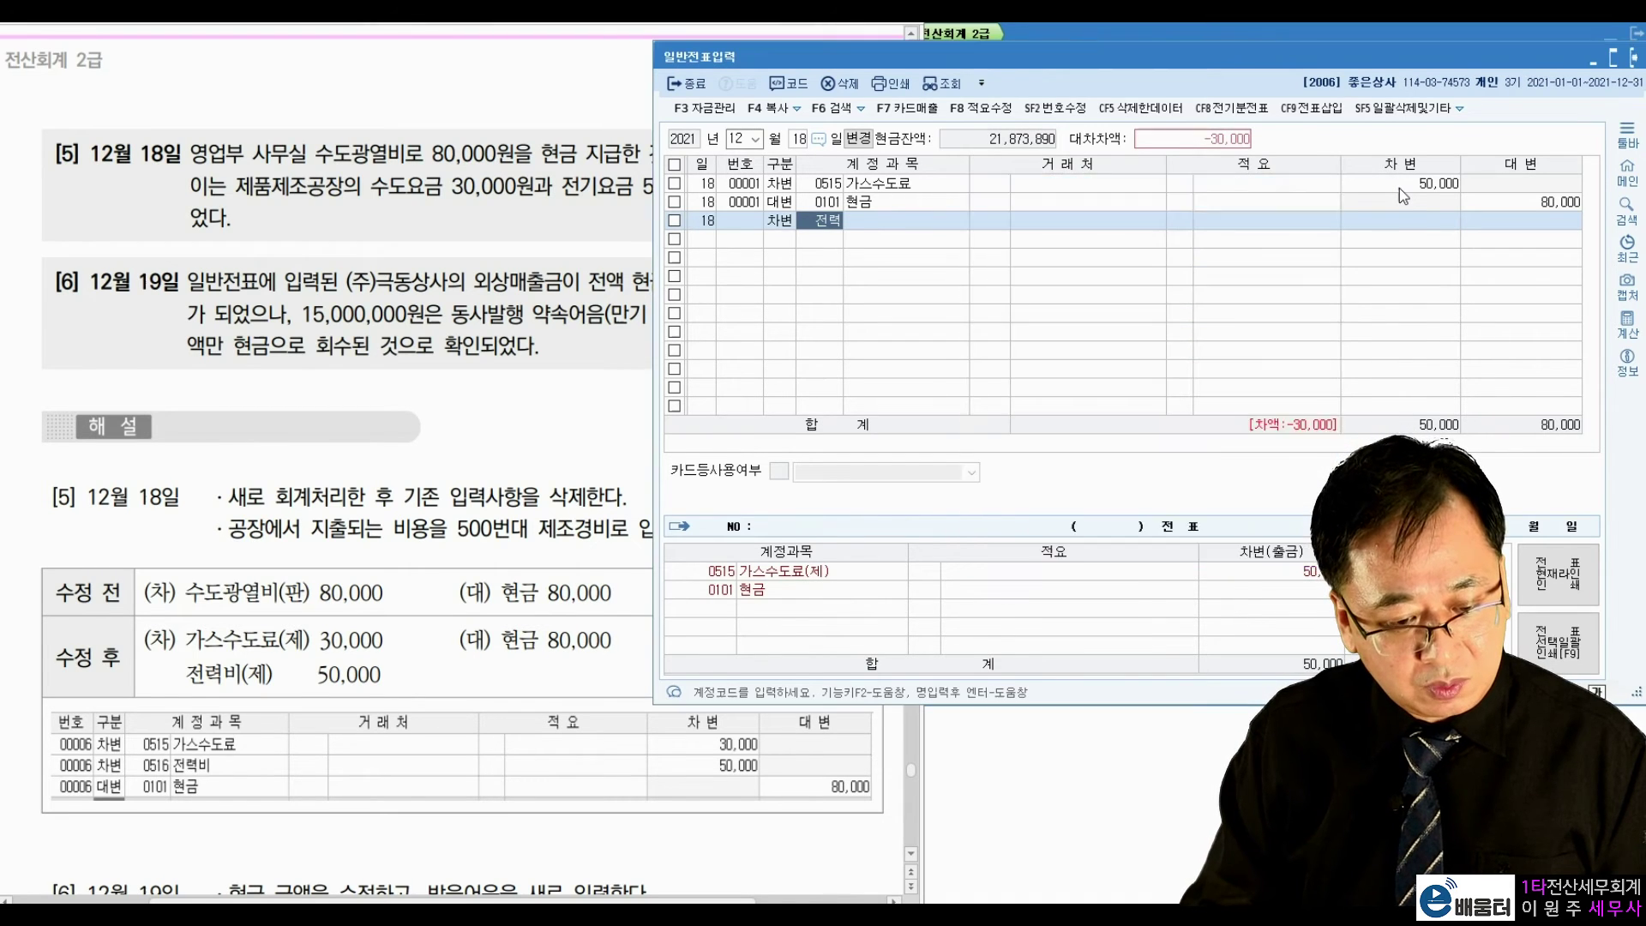
key("Return")
key("Return")
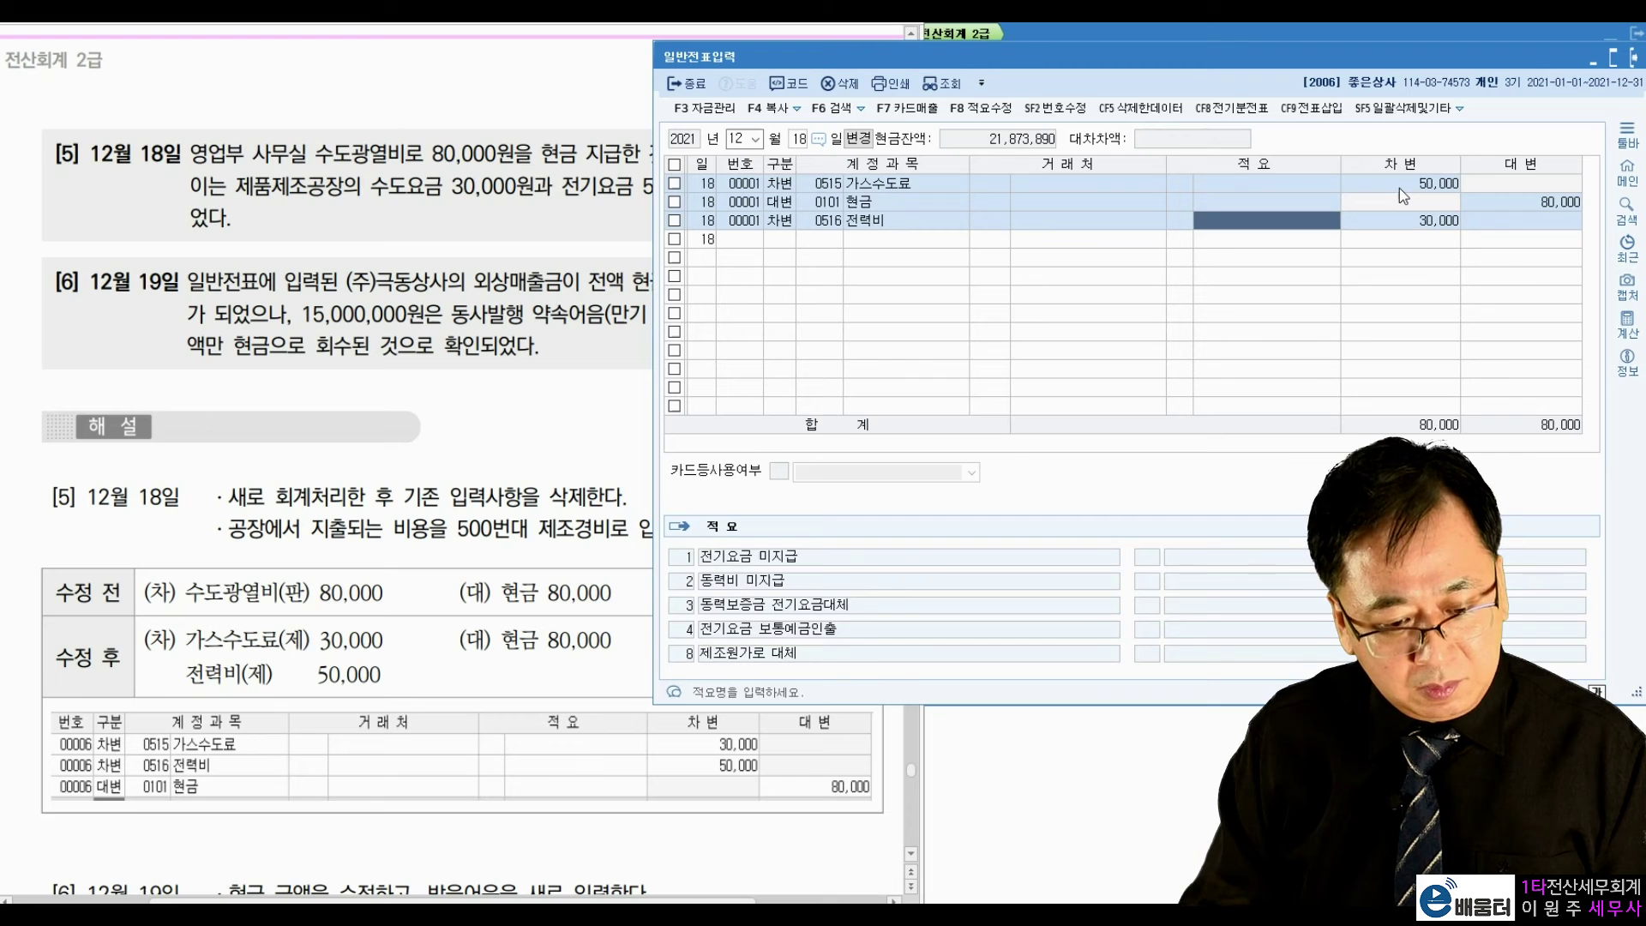
key("Return")
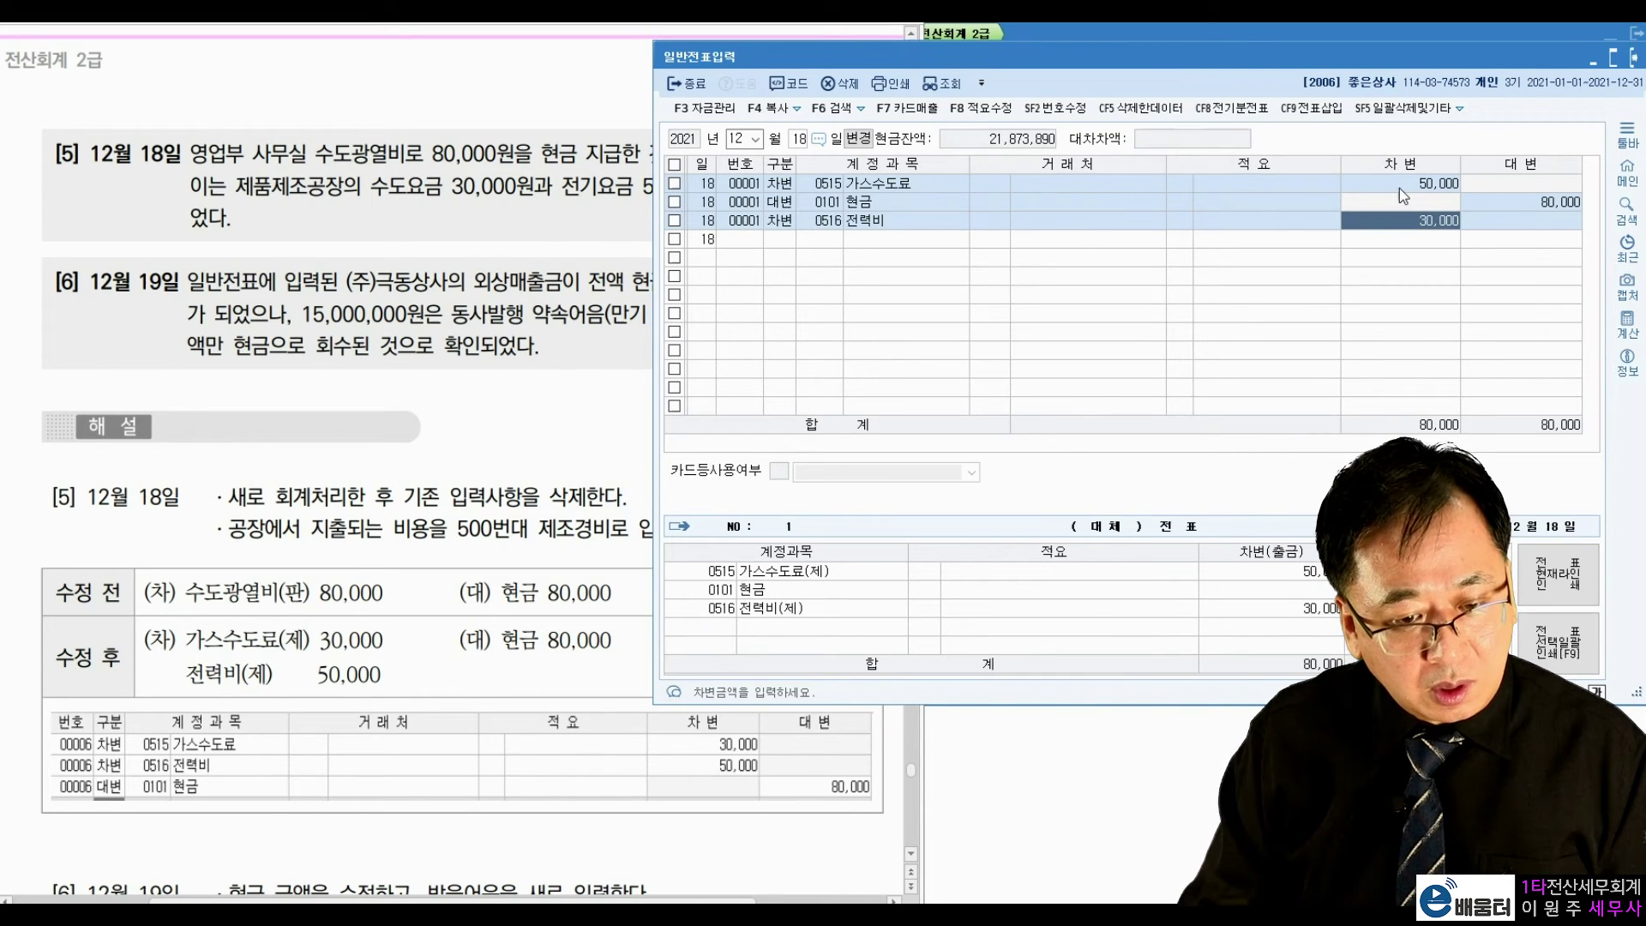
Step: Set the December 18 가스수도료 line's debit amount to 30,000 and the 전력비 line's debit amount to 50,000
left_click(1438, 185)
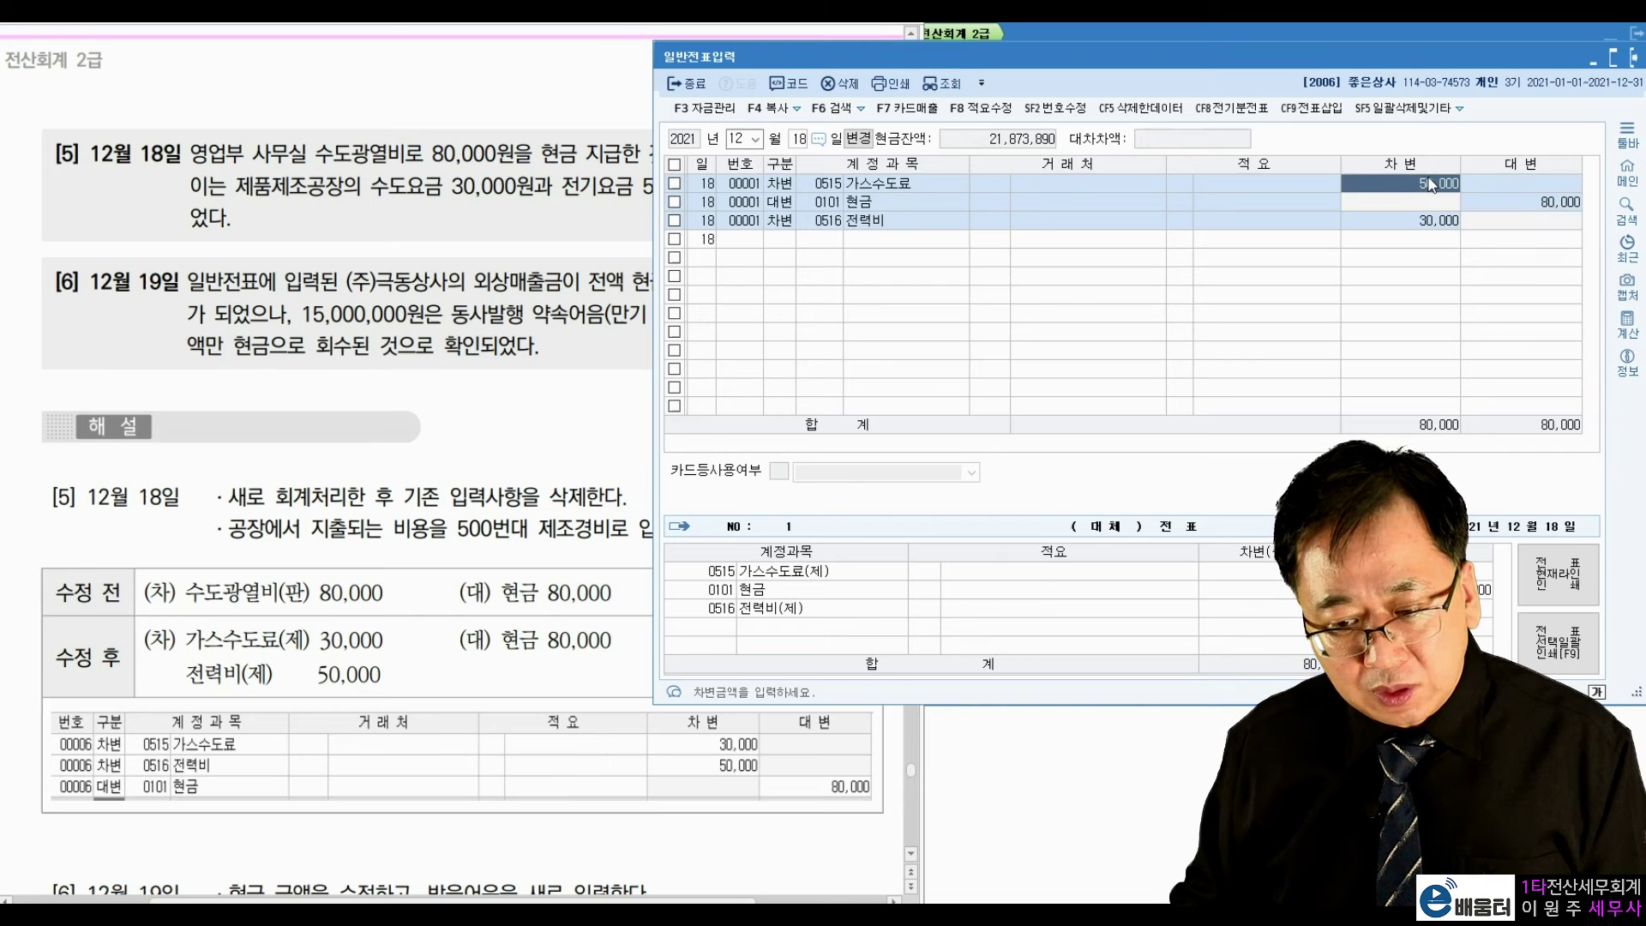
type("30000")
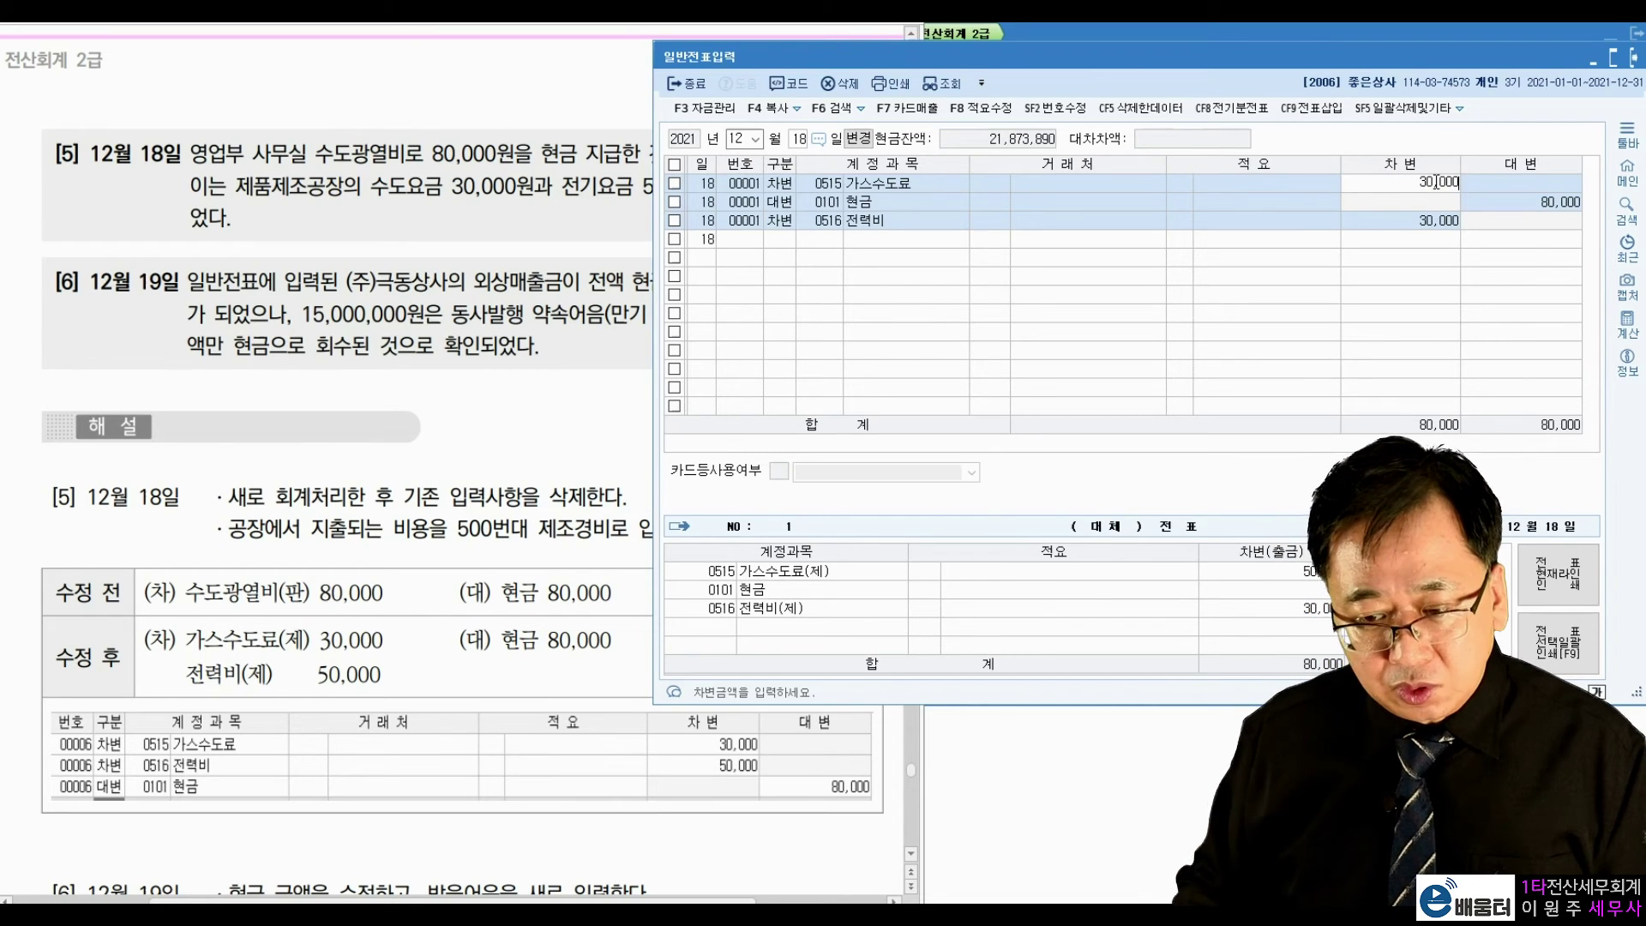
key("Return")
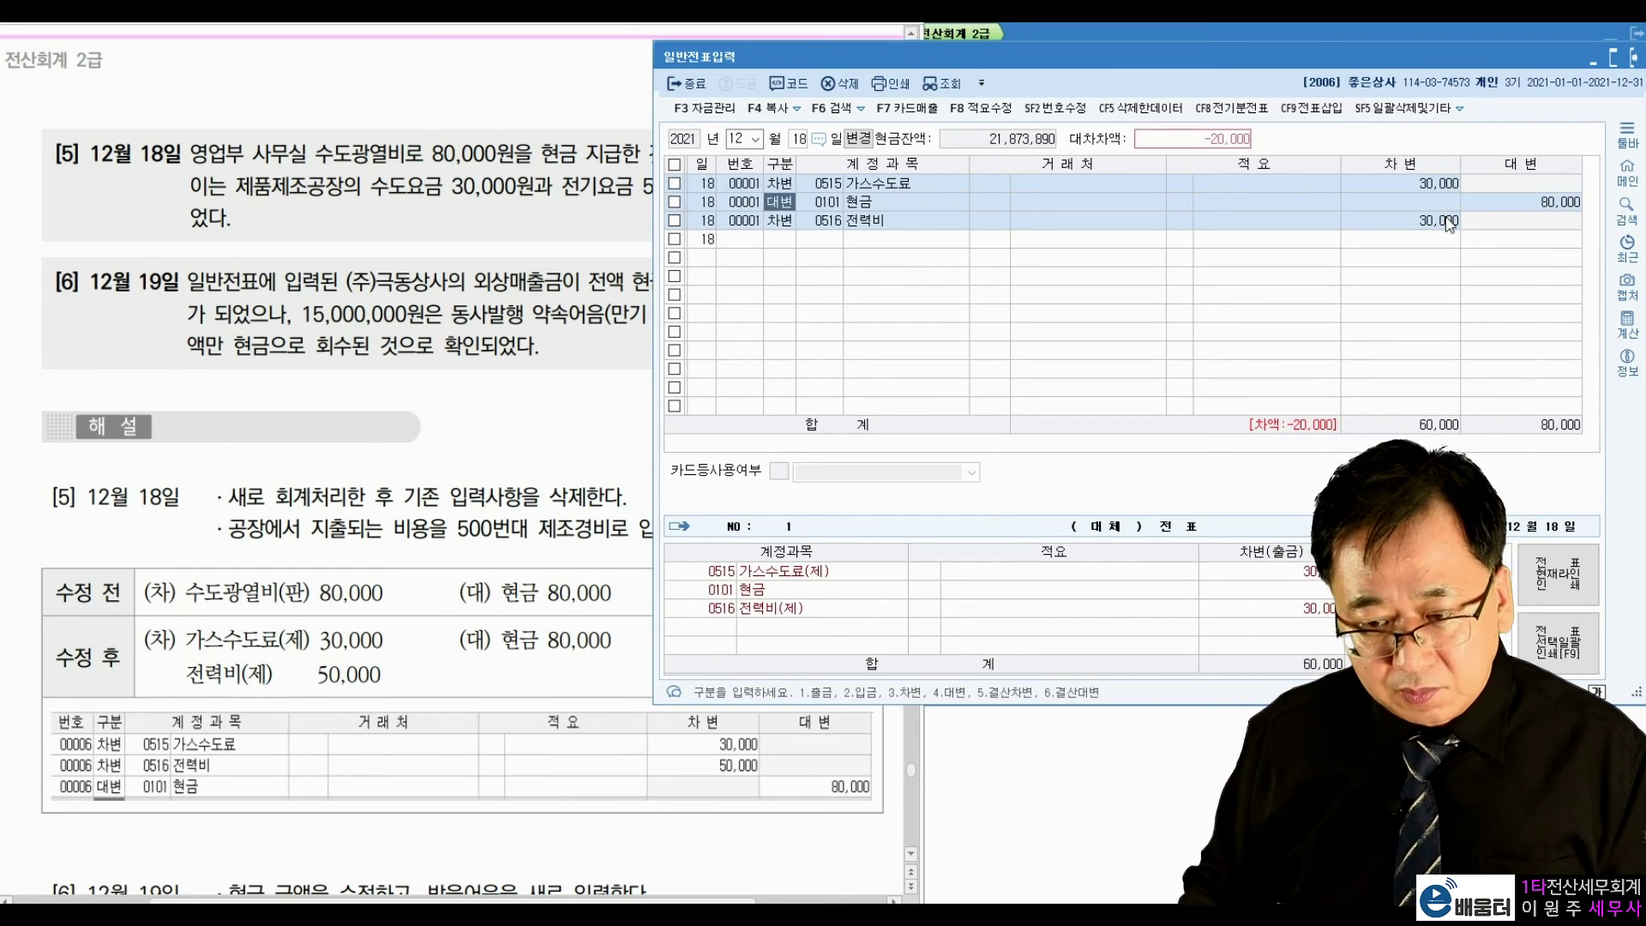
left_click(1447, 221)
type("50000")
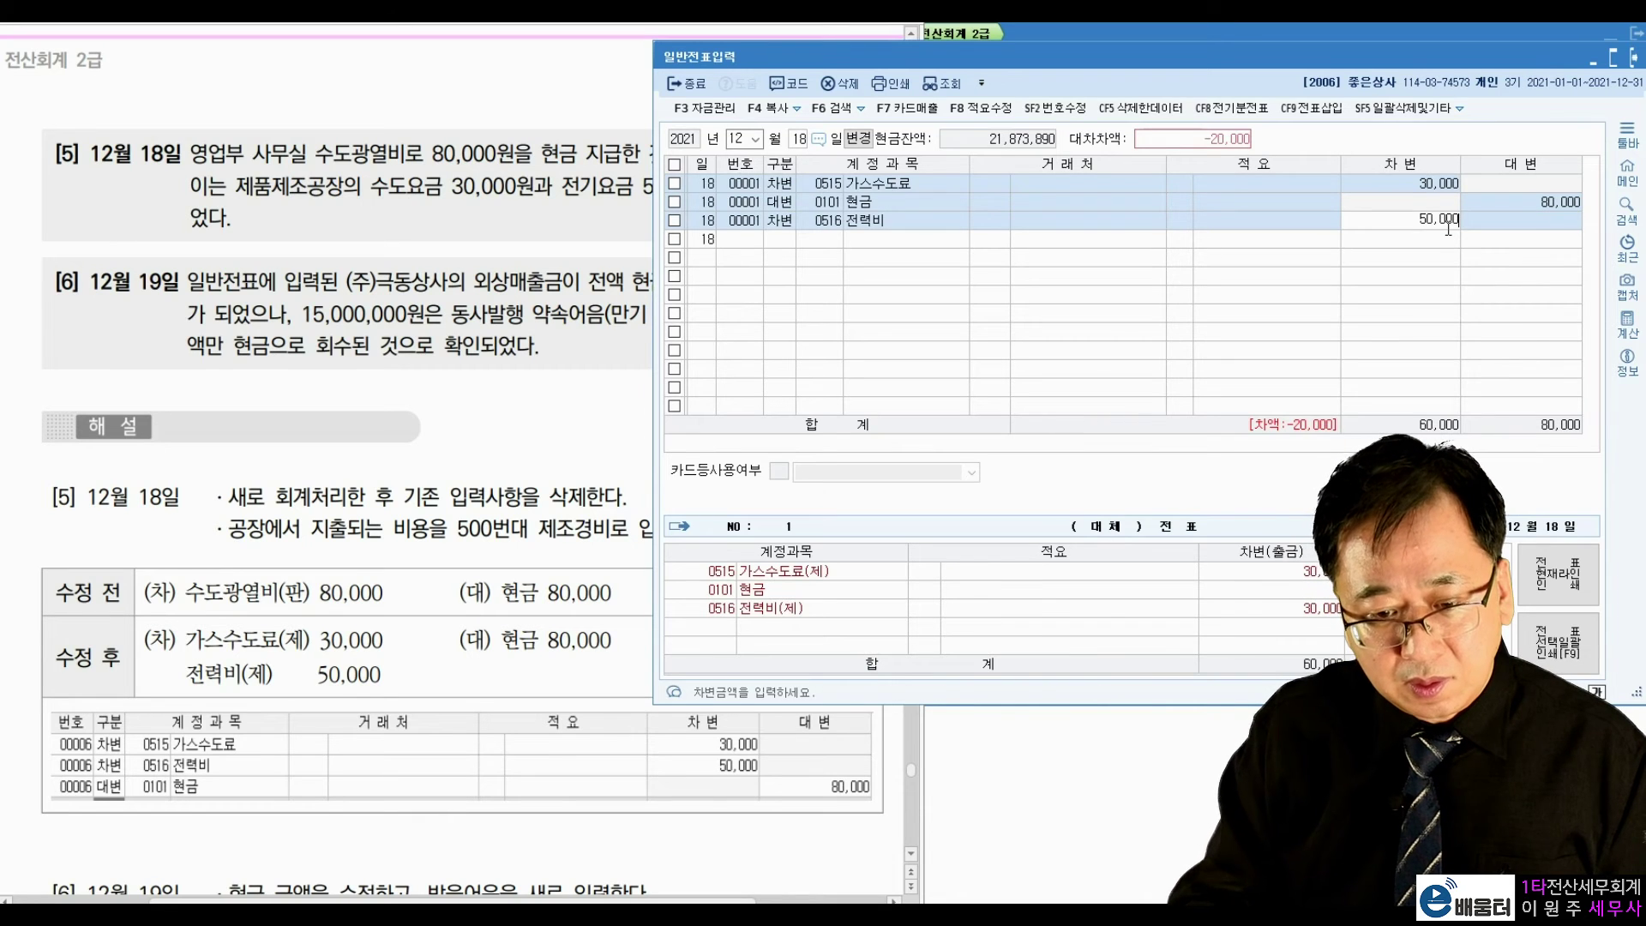
key("Return")
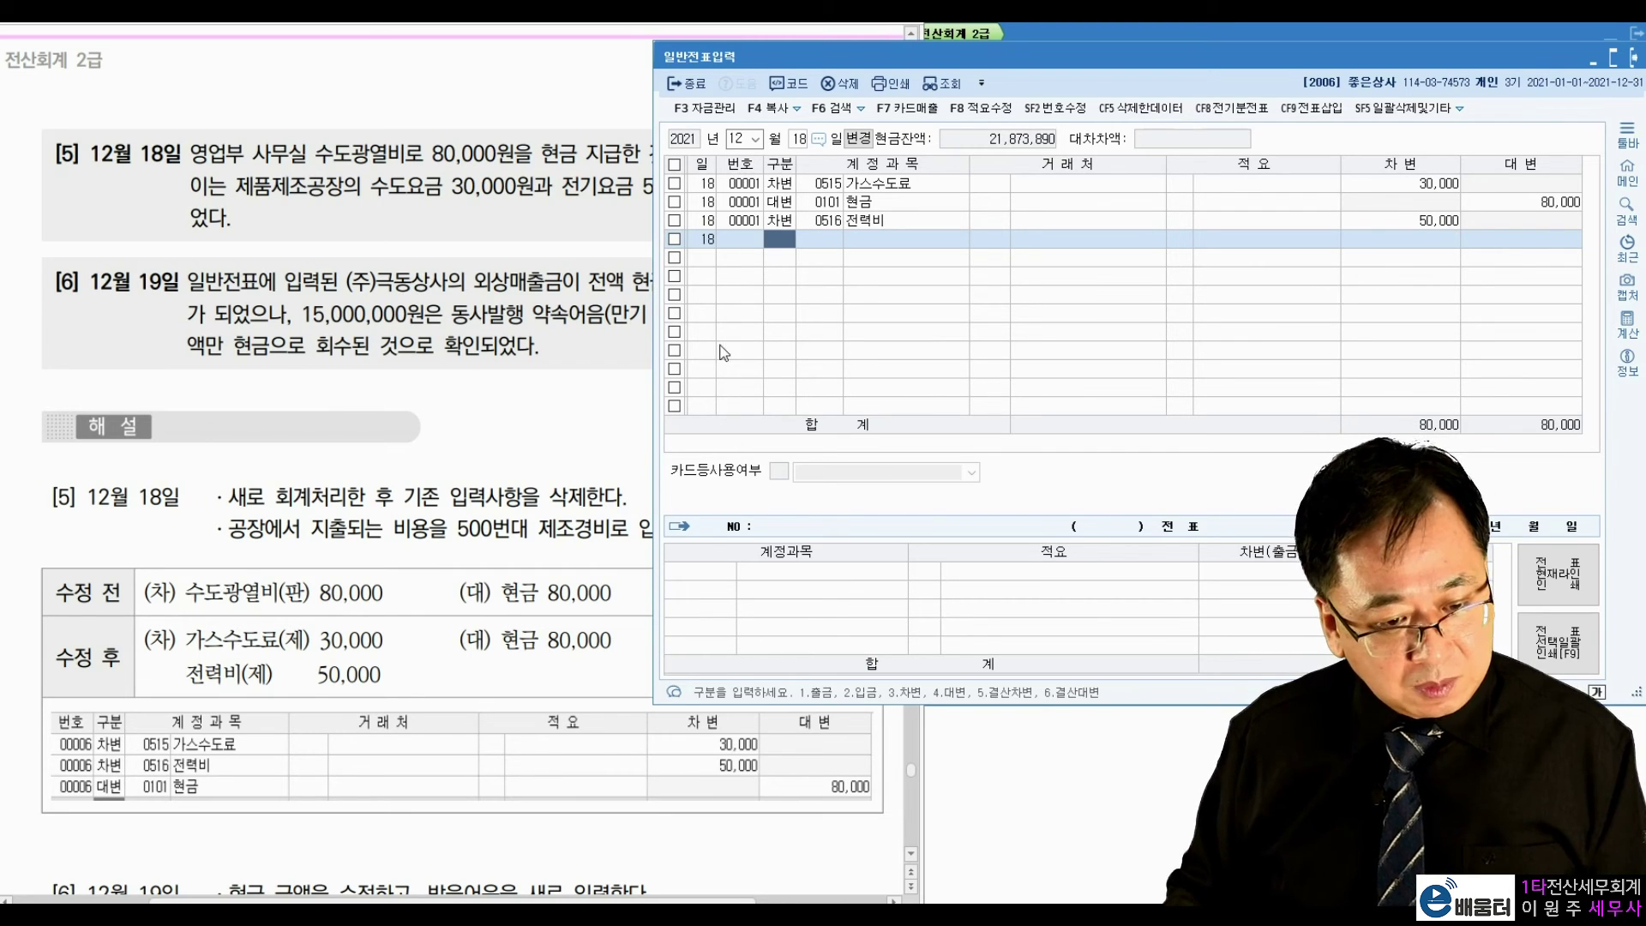
Step: Load the December 19 voucher entries and select the 현금 line's debit amount
left_click(802, 139)
type("19")
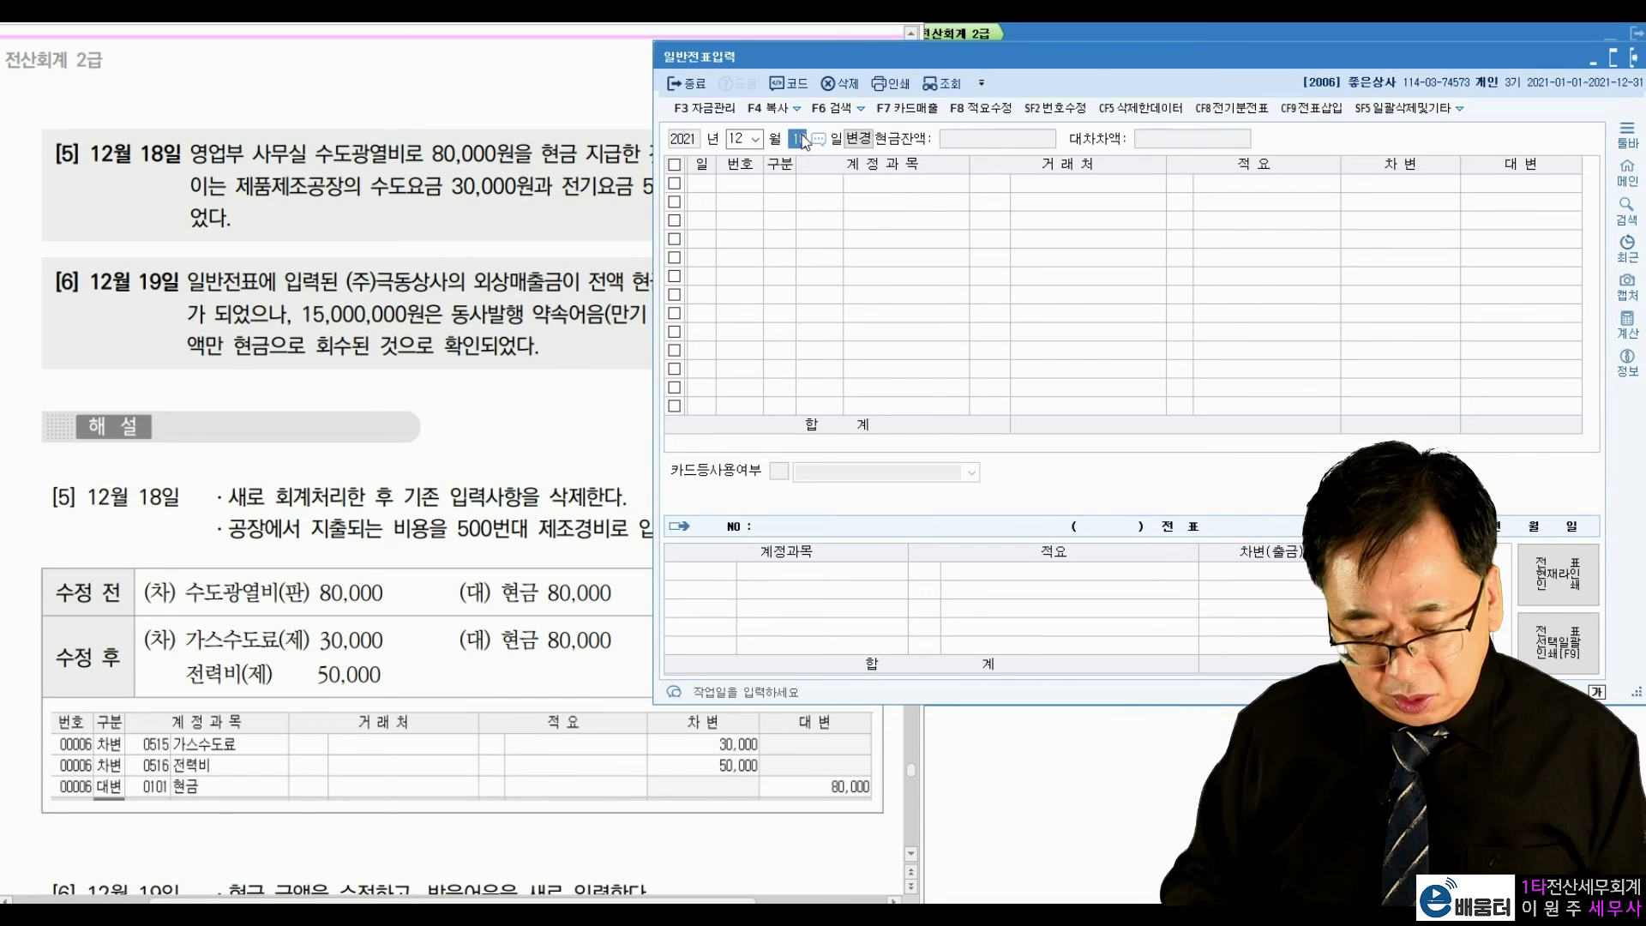
key("Return")
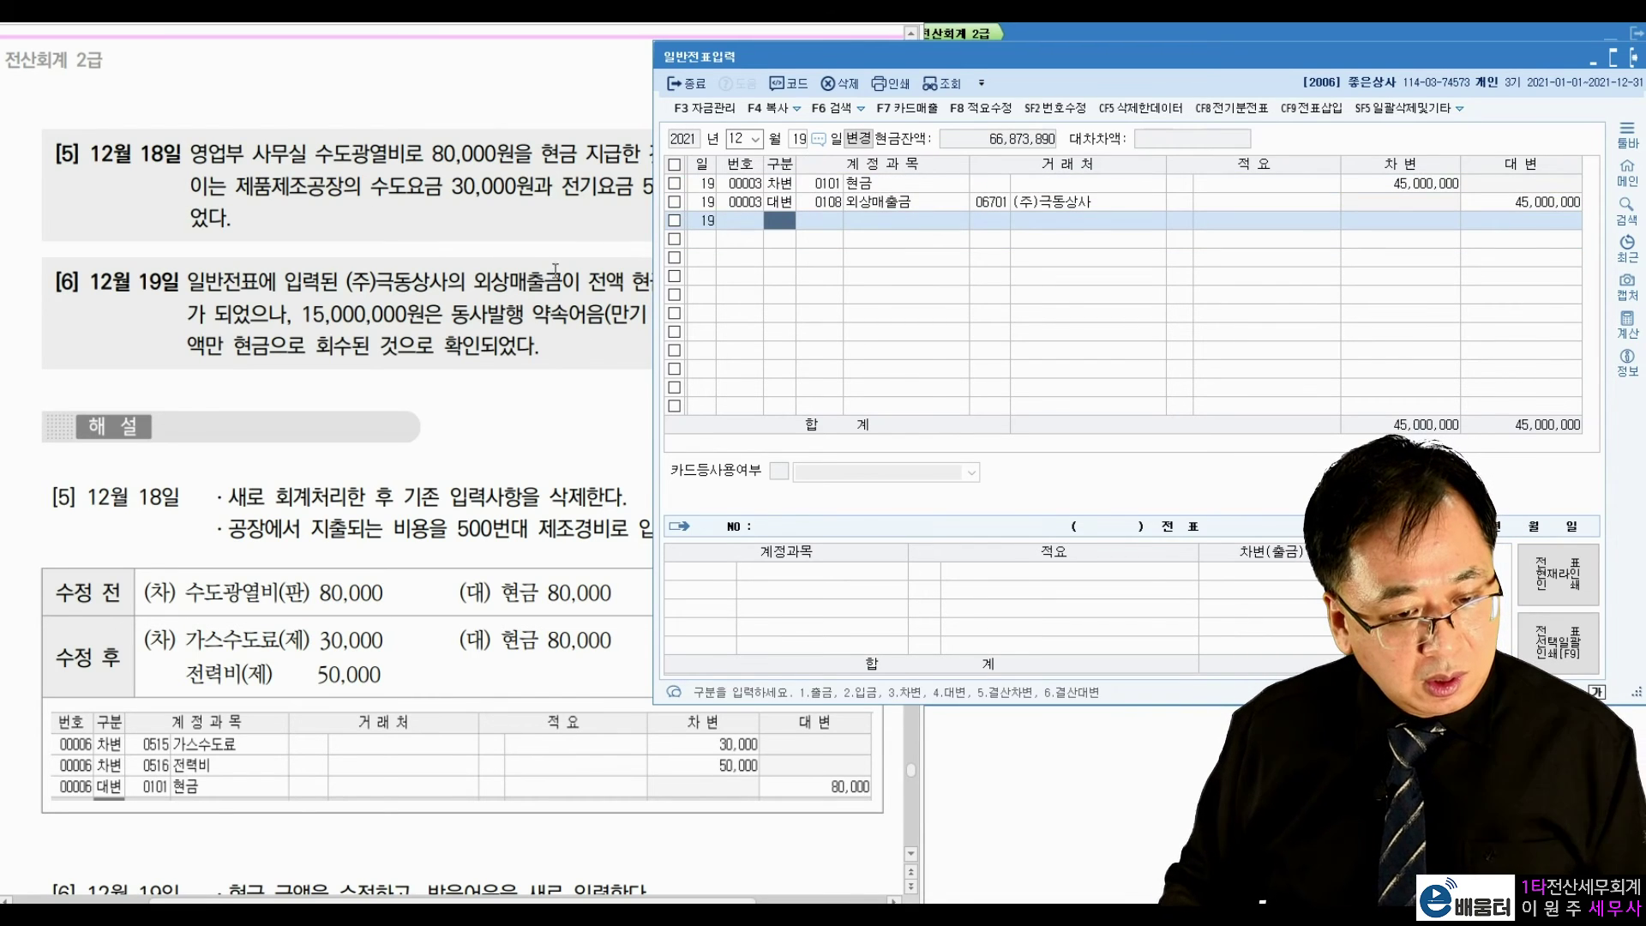
left_click(1446, 183)
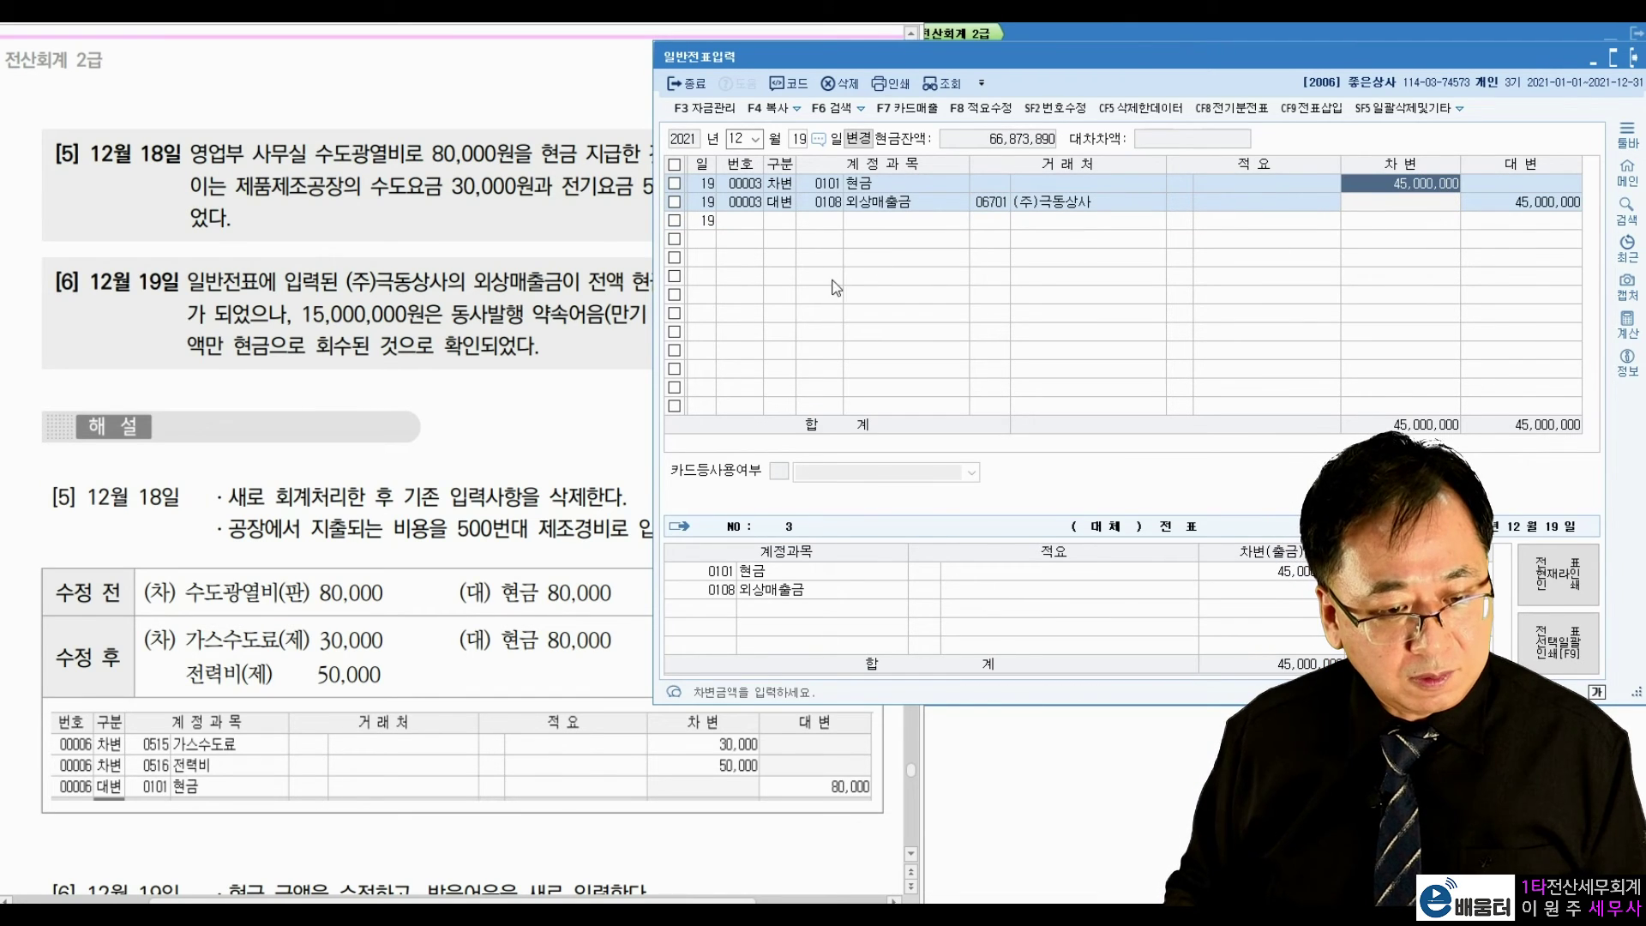
Step: Mark 15,000,000원 and 약속어음 in textbook exercise [6] and handwrite 받을어음 below them
left_click(103, 236)
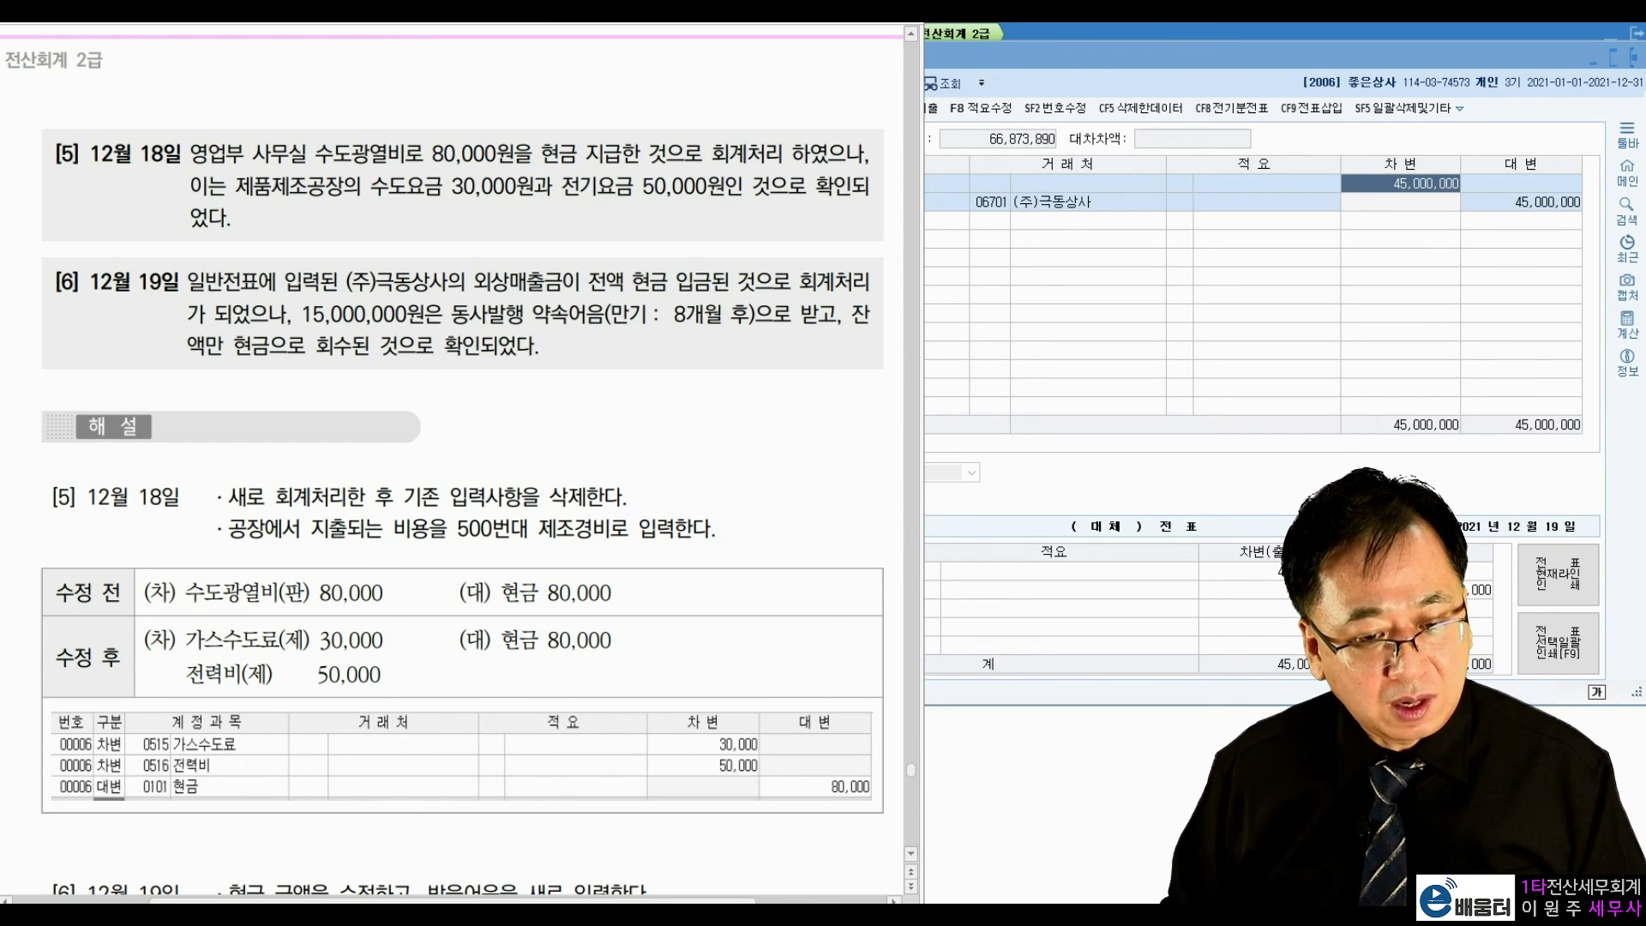
left_click_drag(598, 298, 614, 309)
left_click_drag(297, 299, 307, 297)
mouse_move(581, 334)
left_mouse_down()
mouse_move(580, 405)
mouse_move(617, 371)
mouse_move(611, 400)
mouse_move(691, 364)
mouse_move(720, 381)
left_mouse_up()
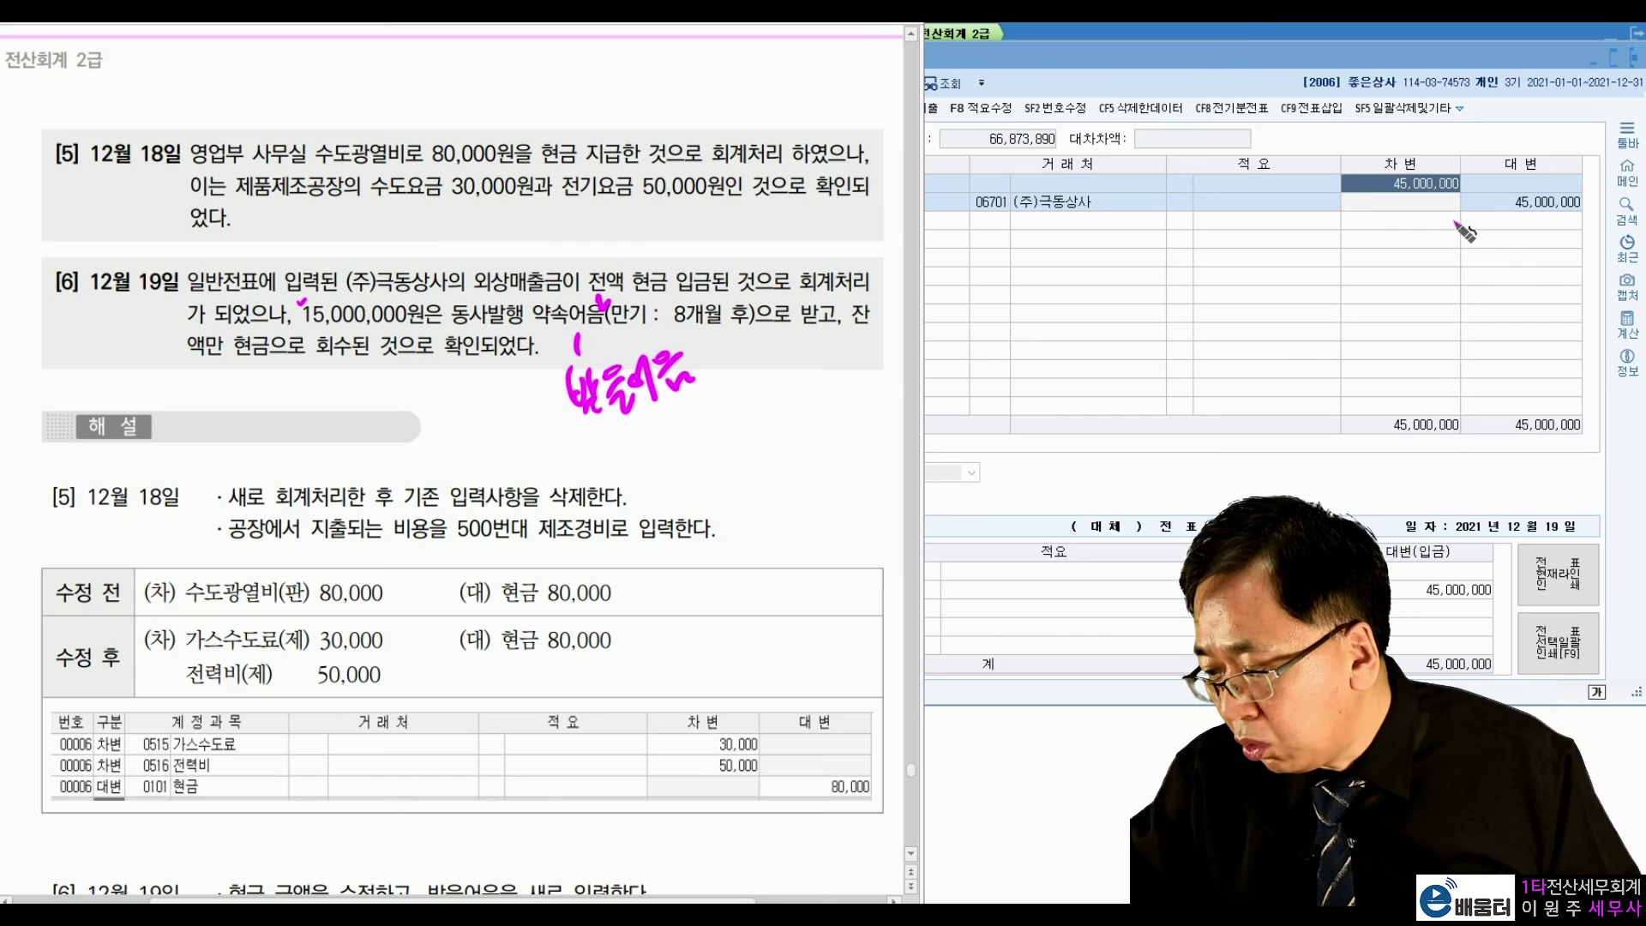
Step: Circle the 현금 debit amount, handwrite its split into 15 for 받을 and 30 for 현금, and clear all markings
left_click_drag(1461, 227, 1427, 254)
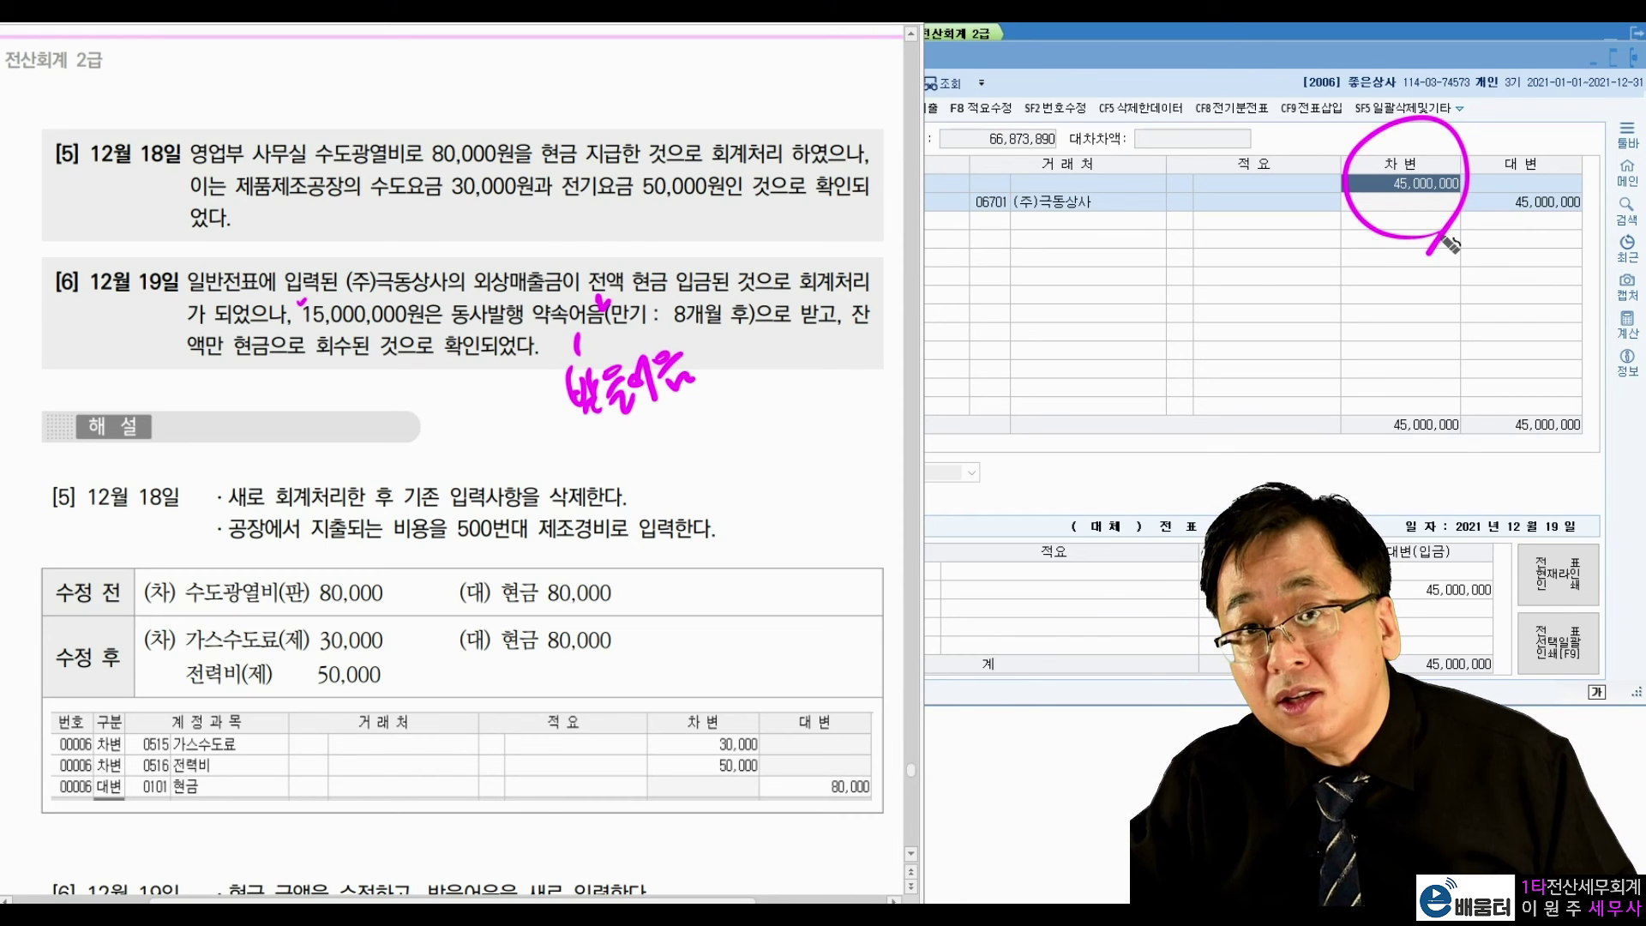
left_click_drag(1333, 225, 1461, 221)
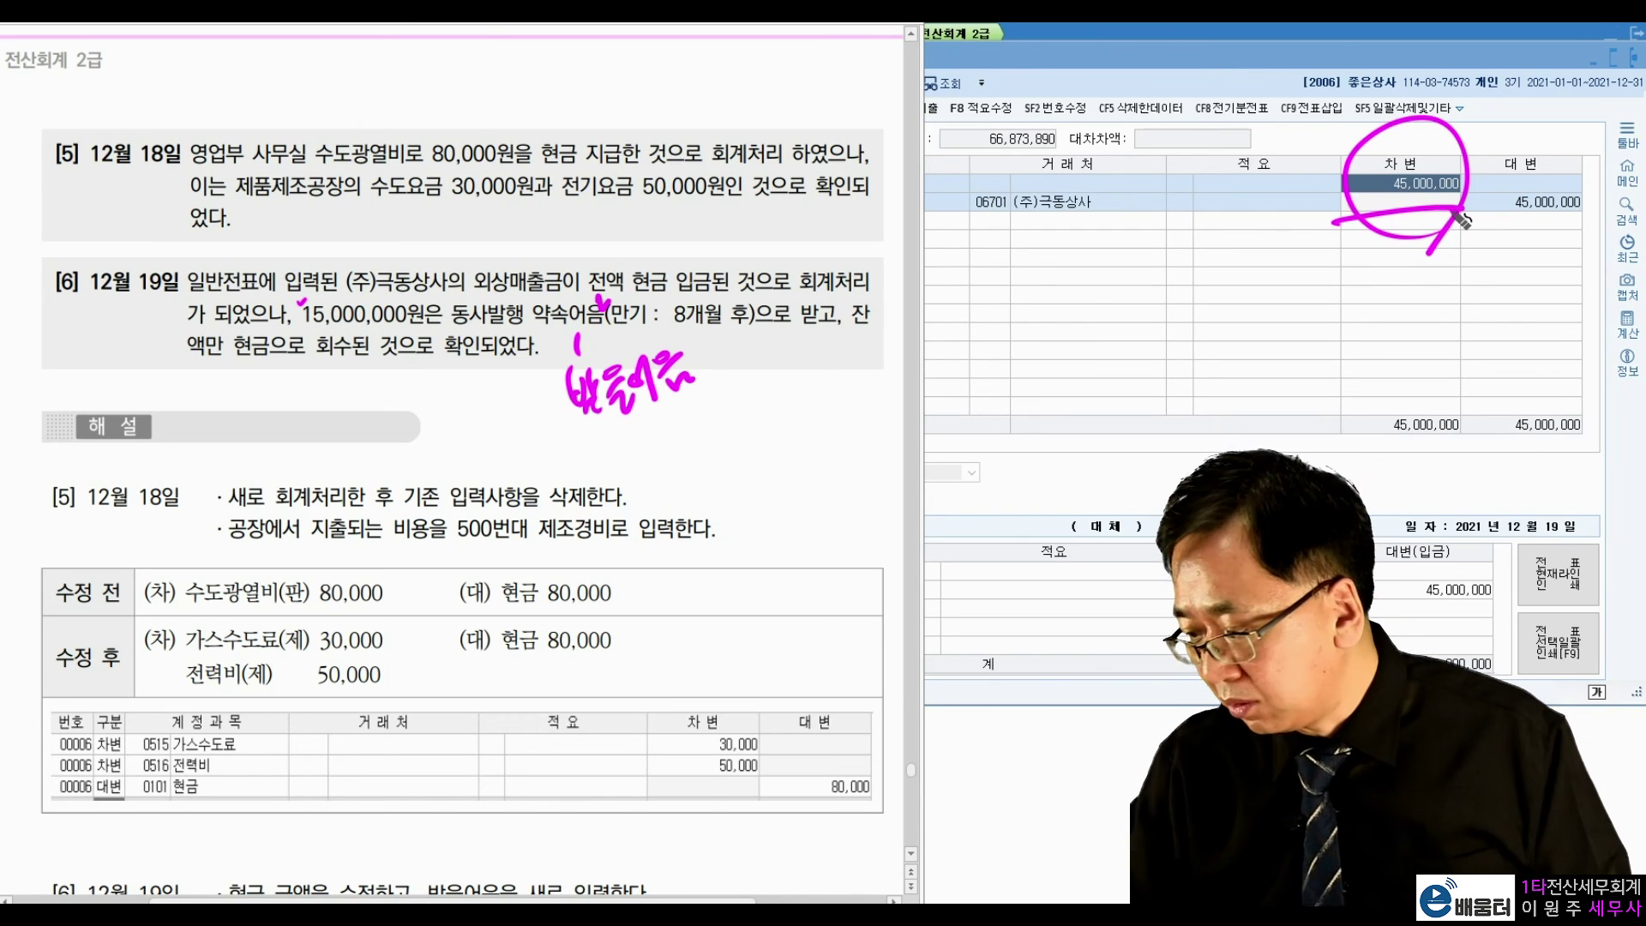
left_click_drag(1376, 219, 1342, 251)
mouse_move(1249, 286)
left_mouse_down()
mouse_move(1259, 333)
mouse_move(1430, 314)
mouse_move(1496, 282)
mouse_move(1496, 324)
mouse_move(1517, 308)
mouse_move(1528, 331)
left_mouse_up()
mouse_move(1234, 367)
left_mouse_down()
mouse_move(1253, 382)
mouse_move(1239, 399)
mouse_move(1382, 363)
mouse_move(1470, 394)
left_mouse_up()
left_click(1343, 382)
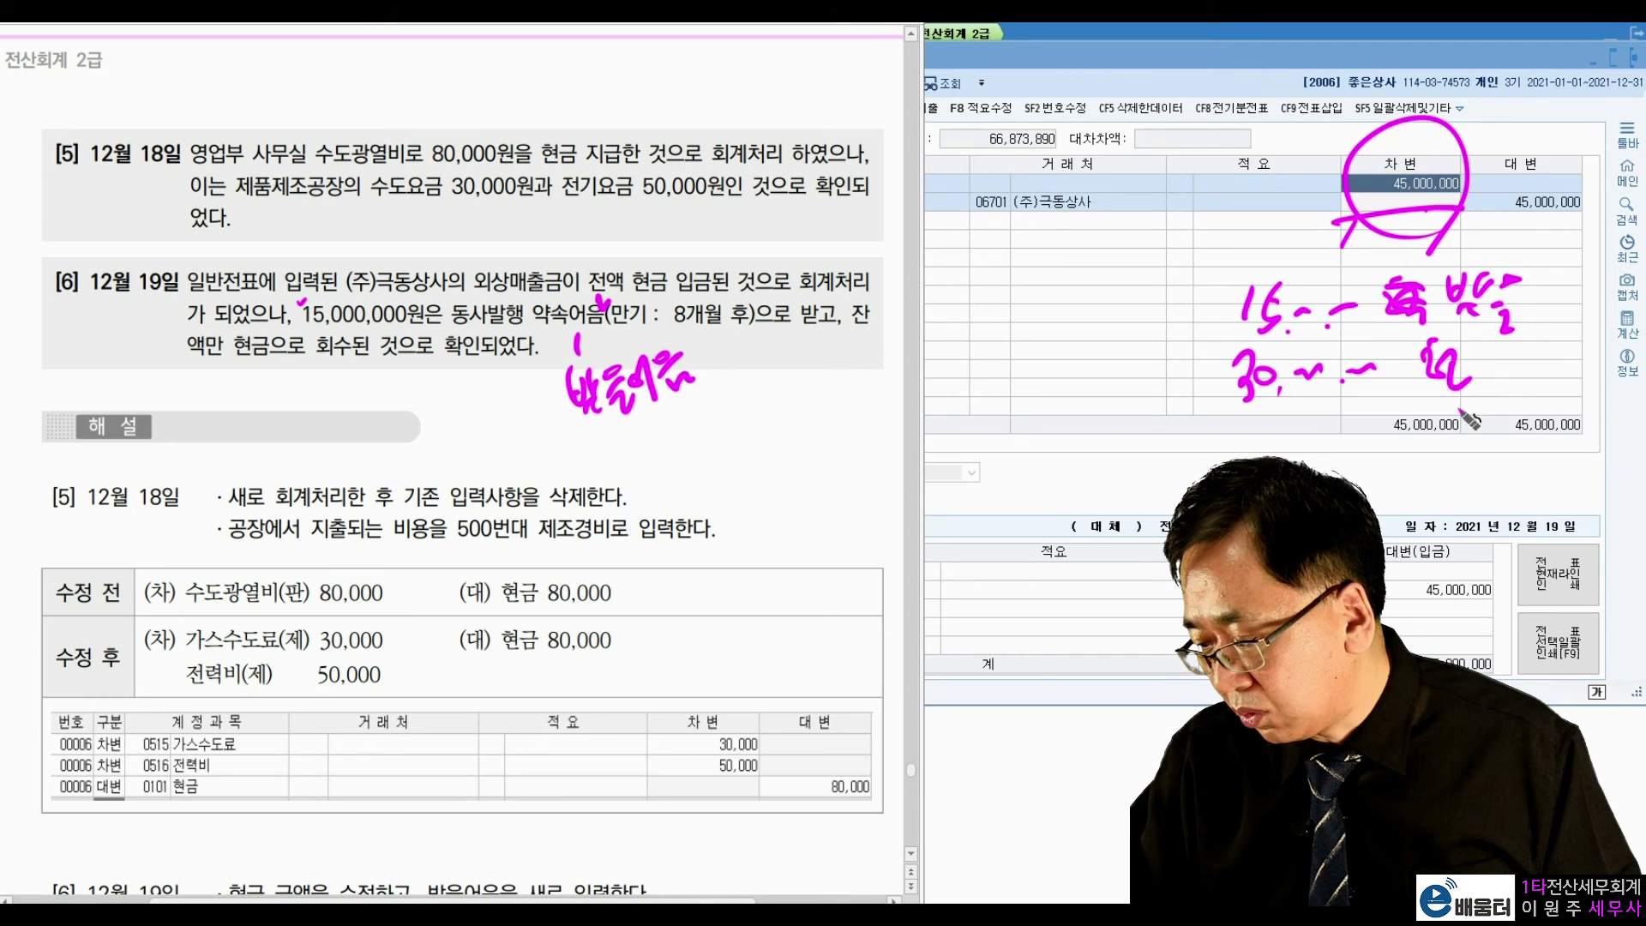
left_click_drag(1440, 330, 1458, 404)
left_click_drag(1475, 253, 1530, 257)
left_click_drag(1205, 284, 1234, 276)
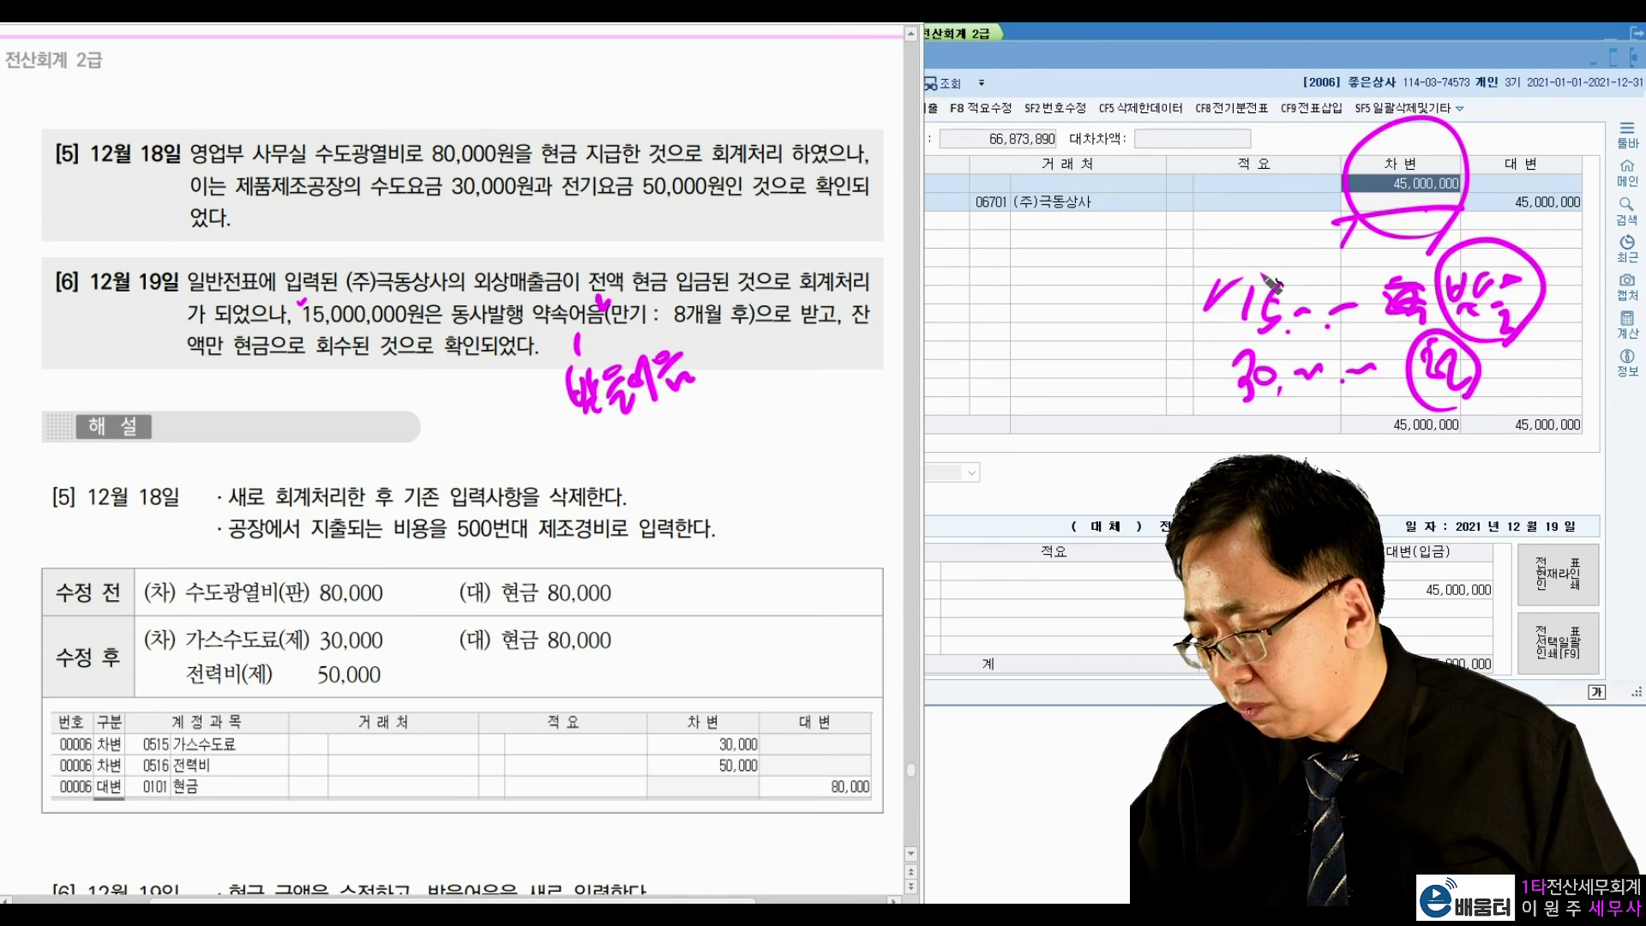
left_click_drag(1192, 360, 1214, 352)
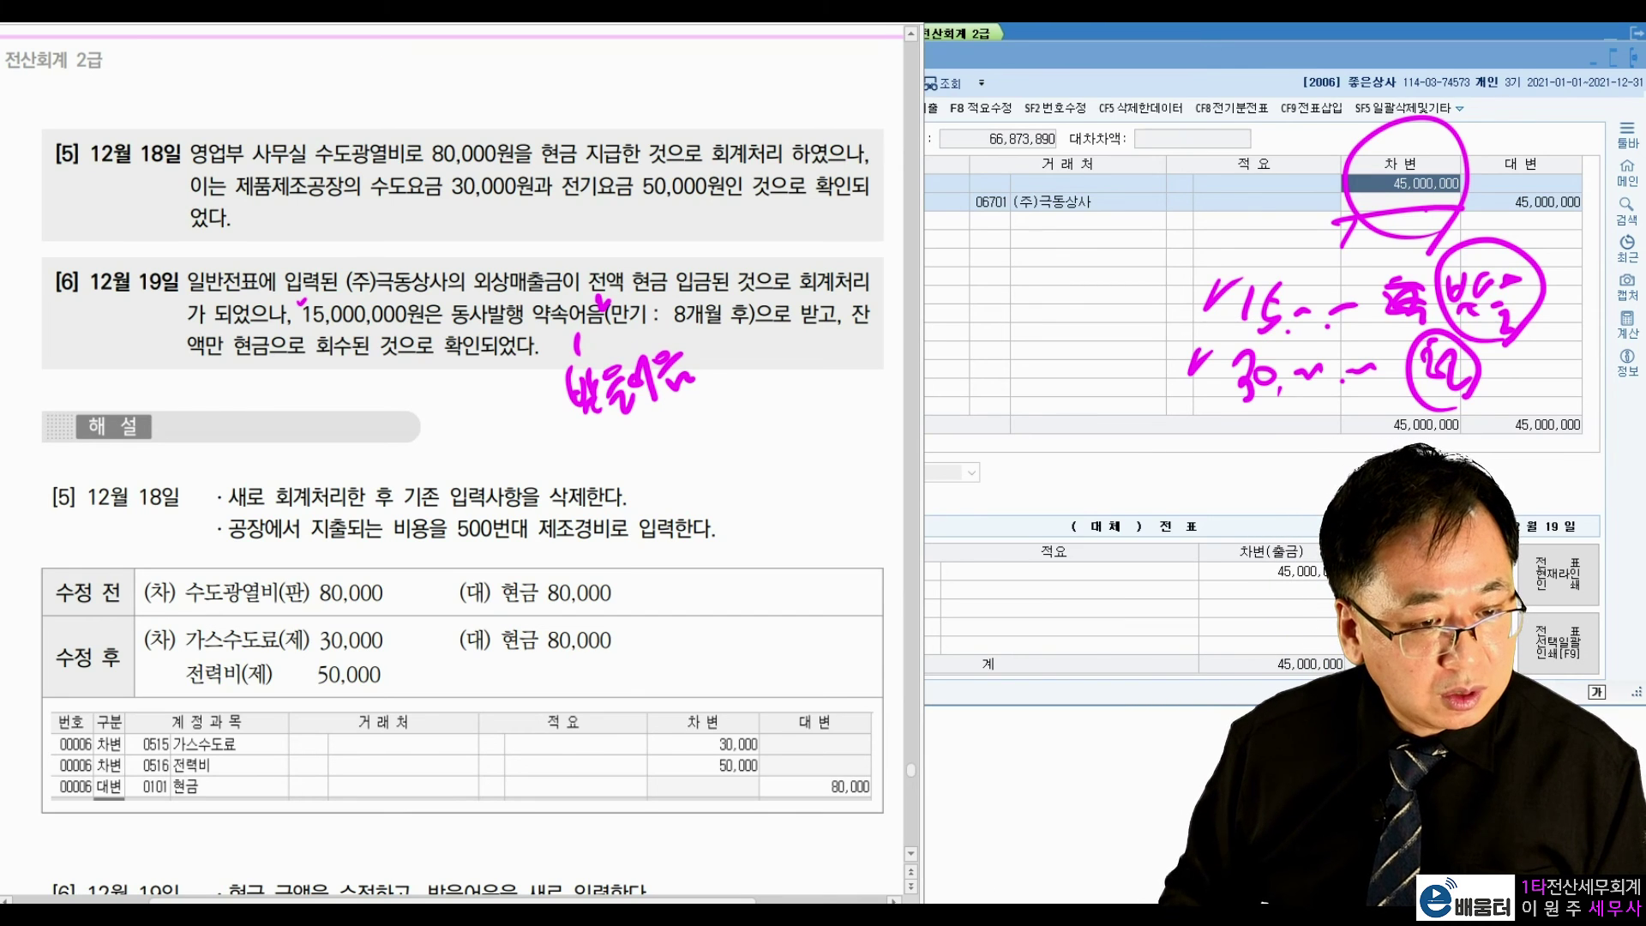
key("Escape")
Step: Set the December 19 현금 line's debit amount to 30,000,000
left_click(1286, 249)
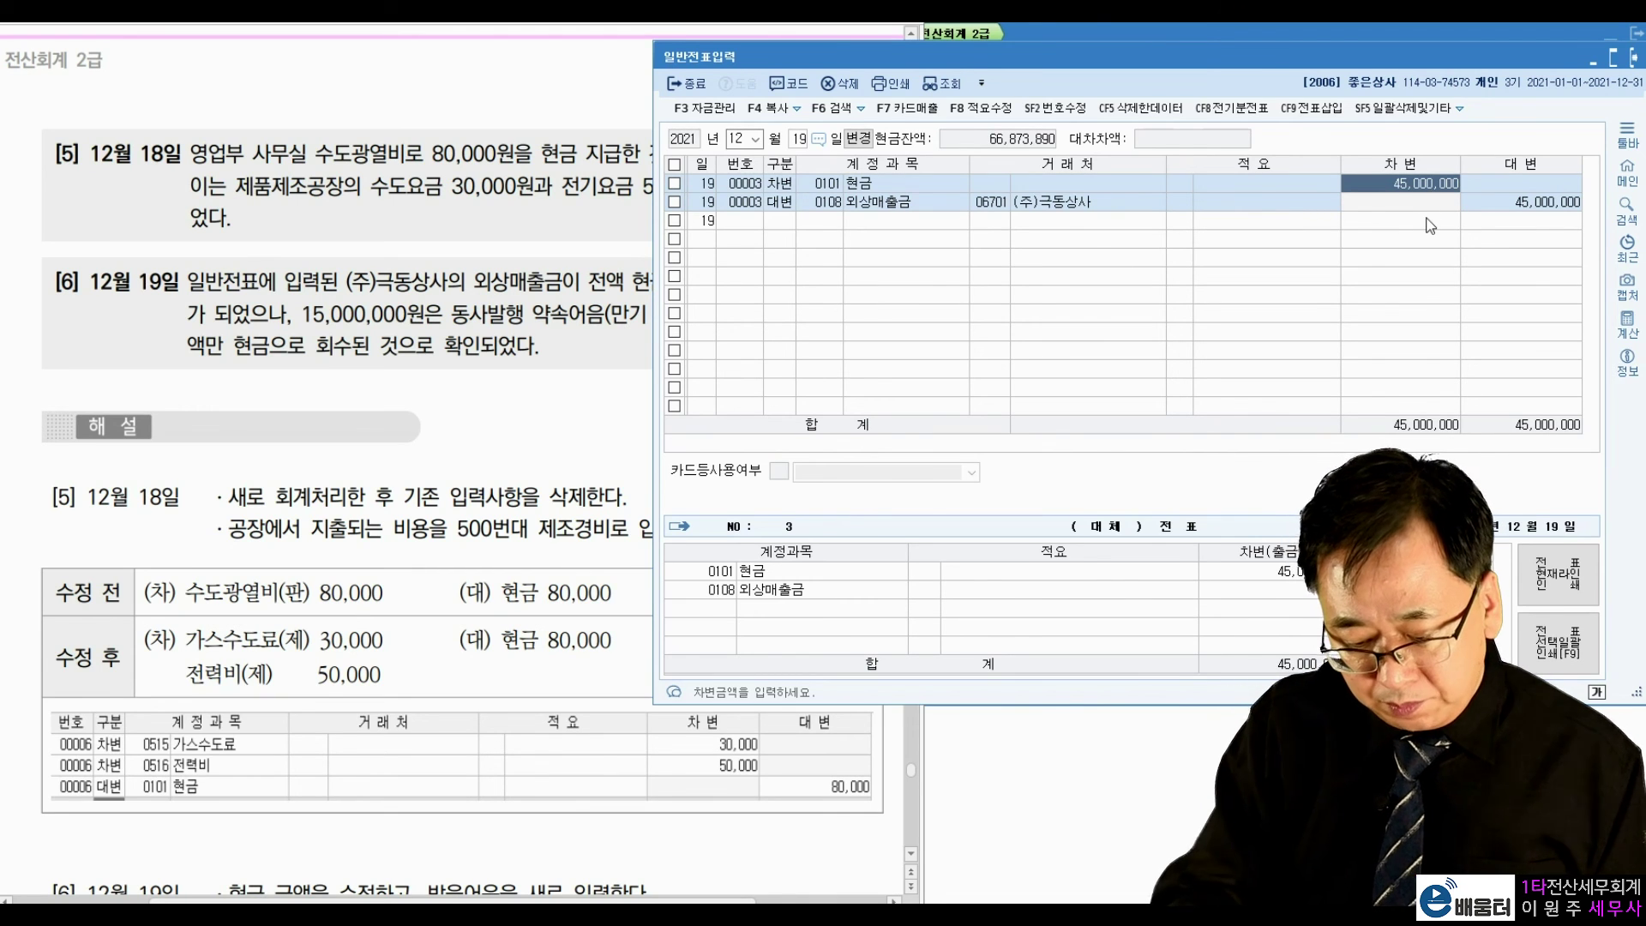
type("30,000,000")
key("Return")
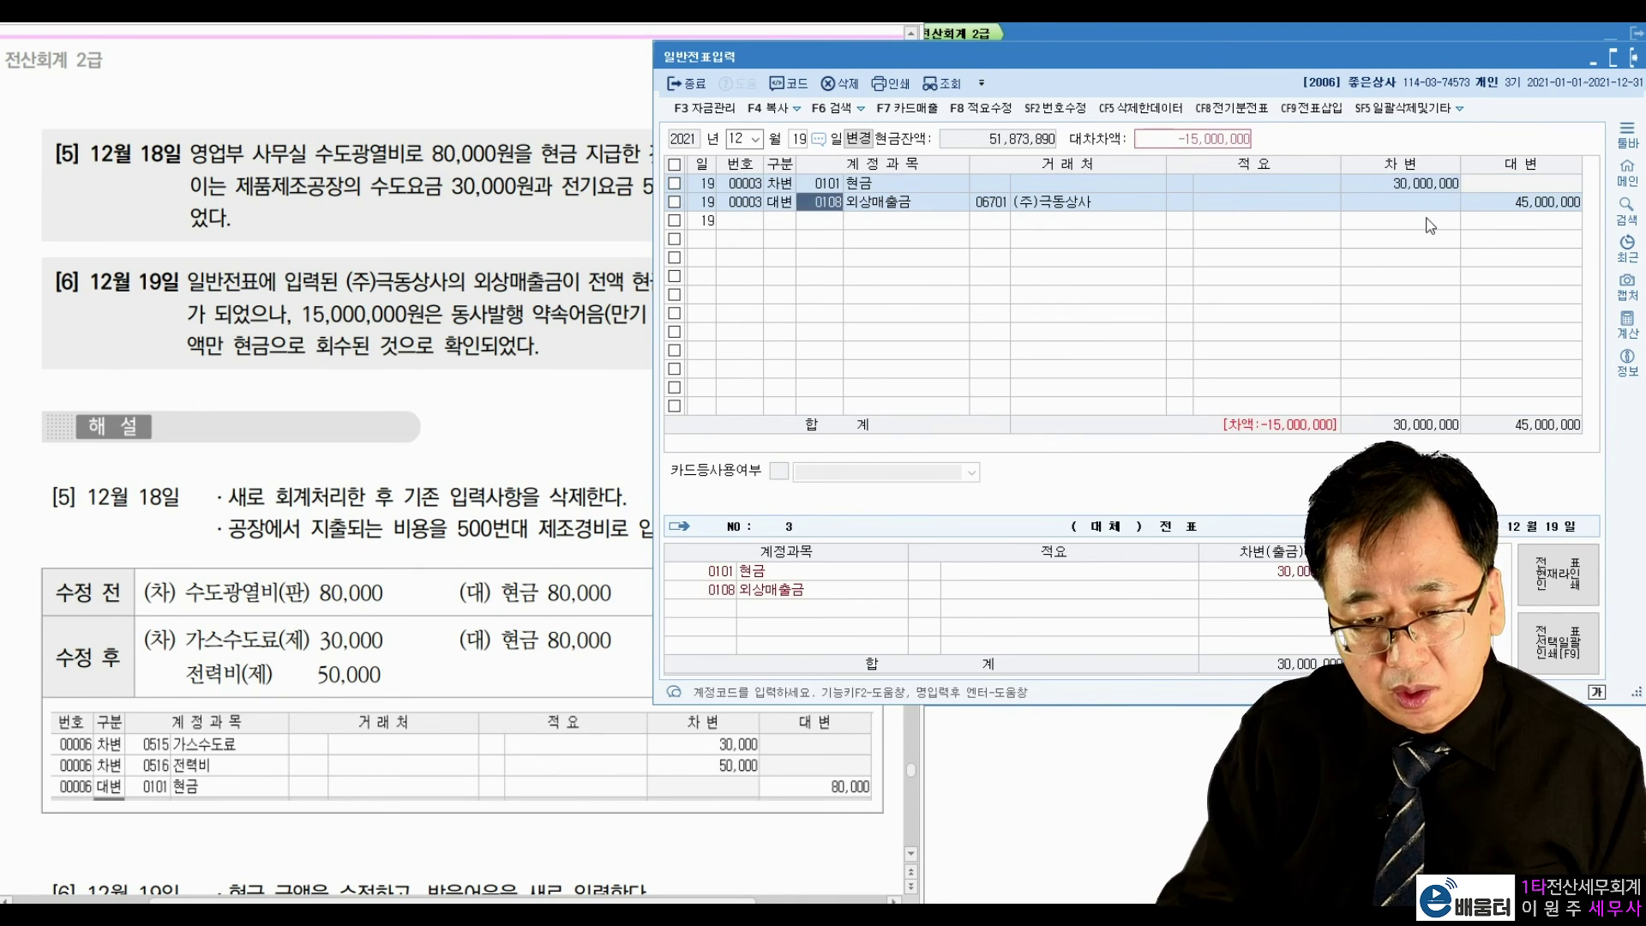
Step: Add a 15,000,000 debit line for account 0110 받을어음 below the 외상매출금 line by searching for 받을
key("Return")
key("Return")
key("Return")
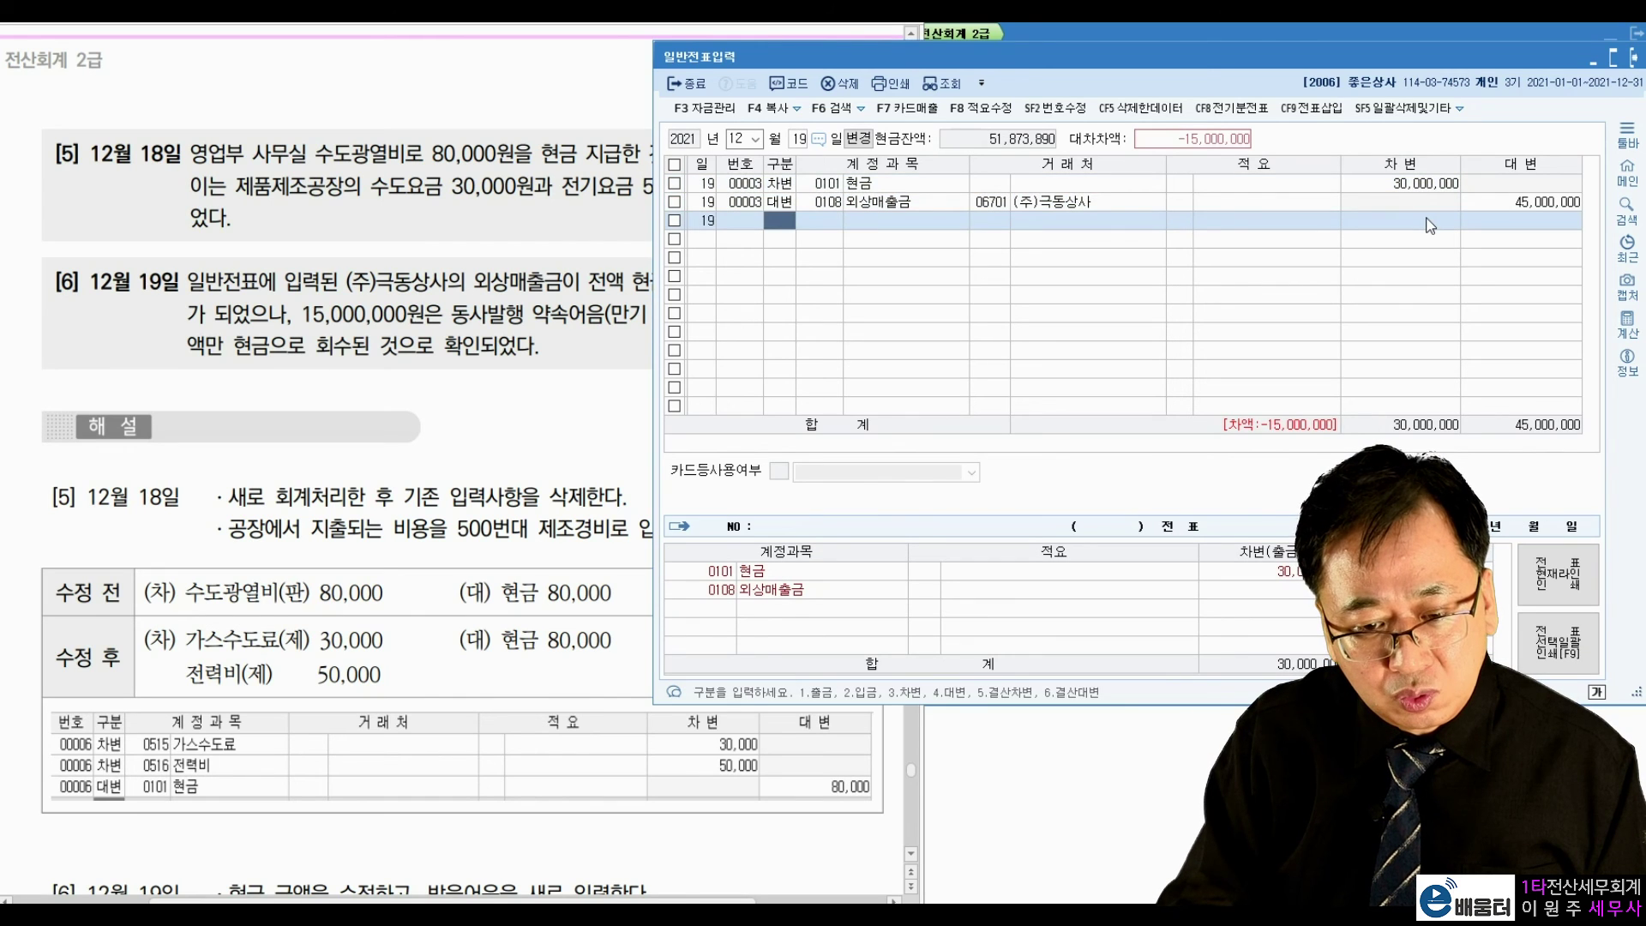
type("3")
key("Return")
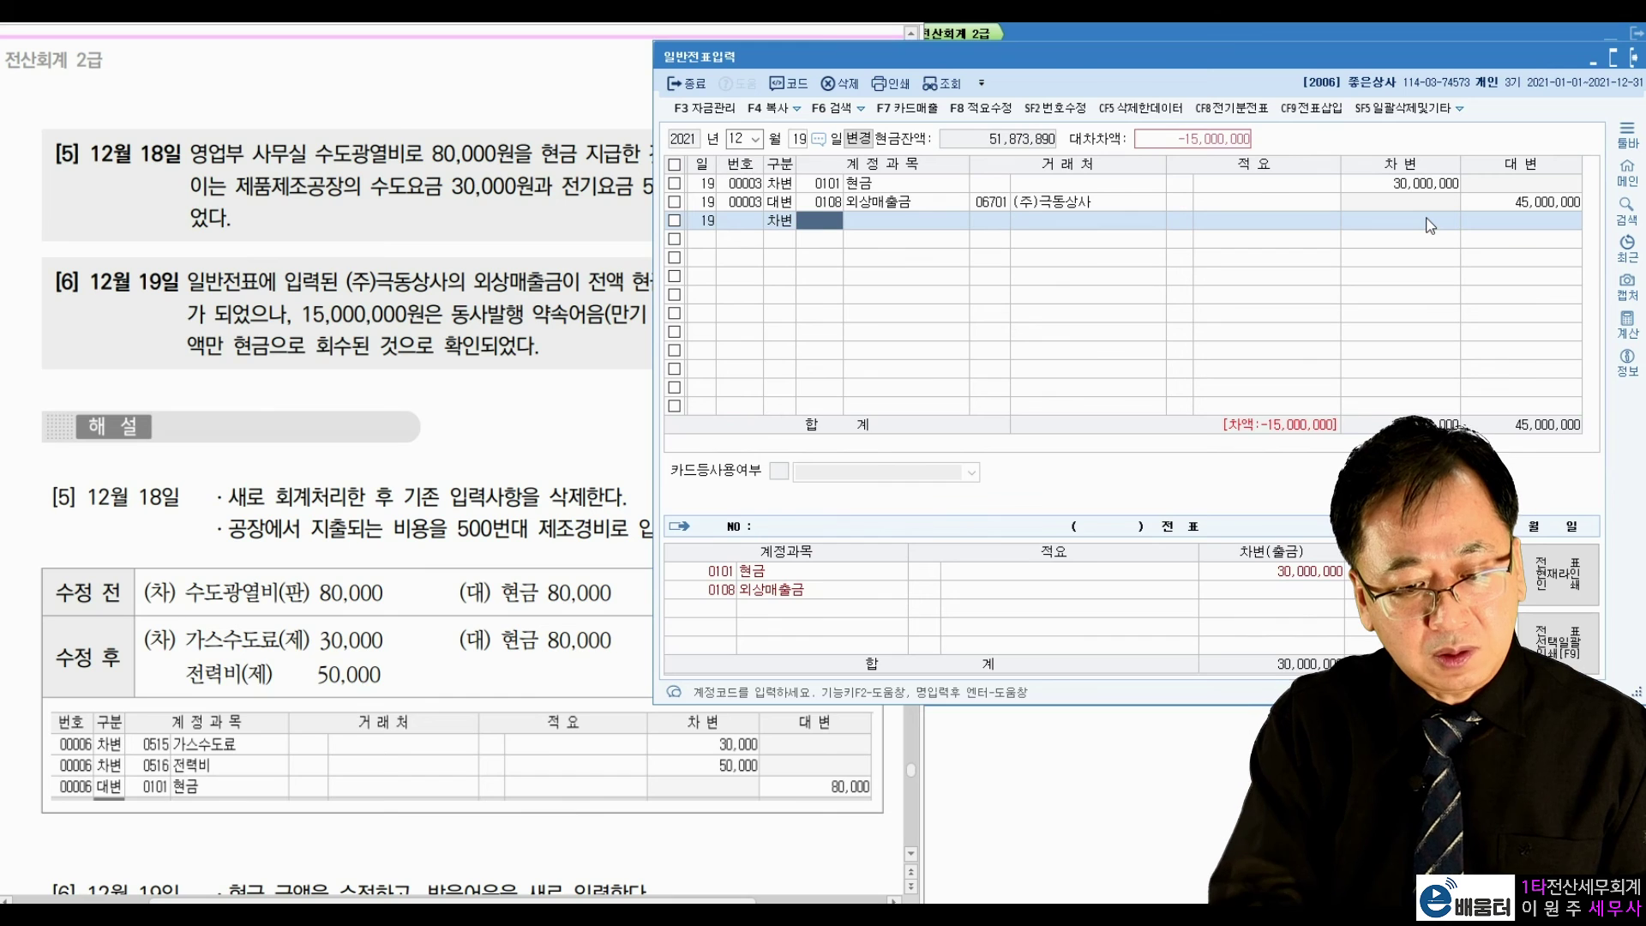
type("ㄱ")
type("을")
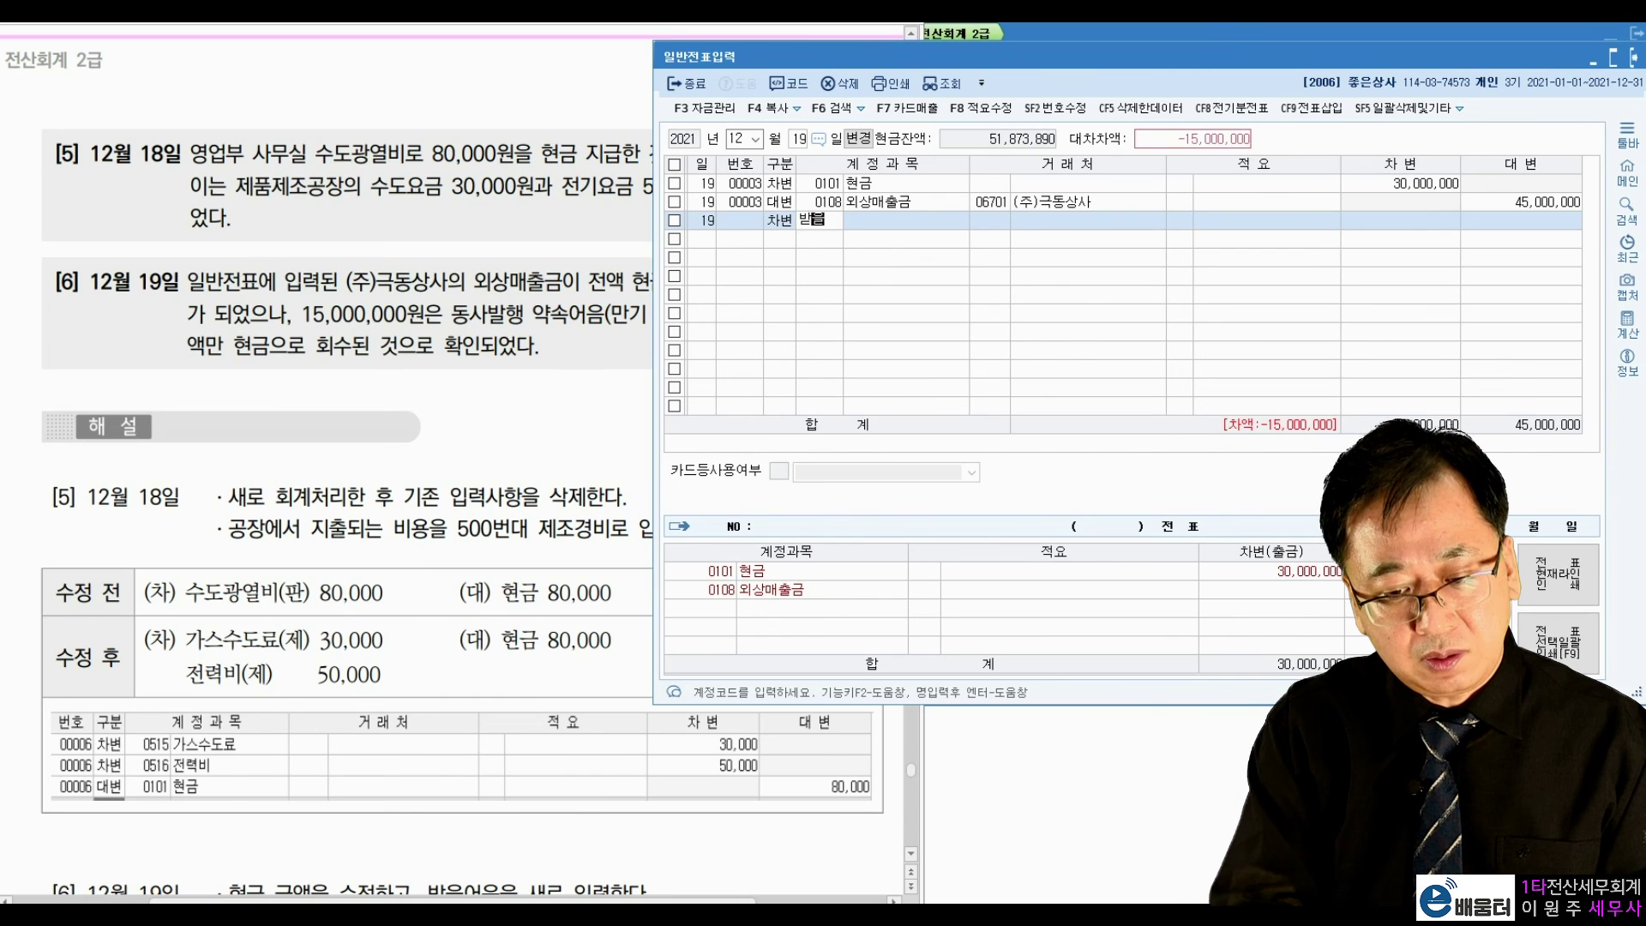
key("Return")
key("Return")
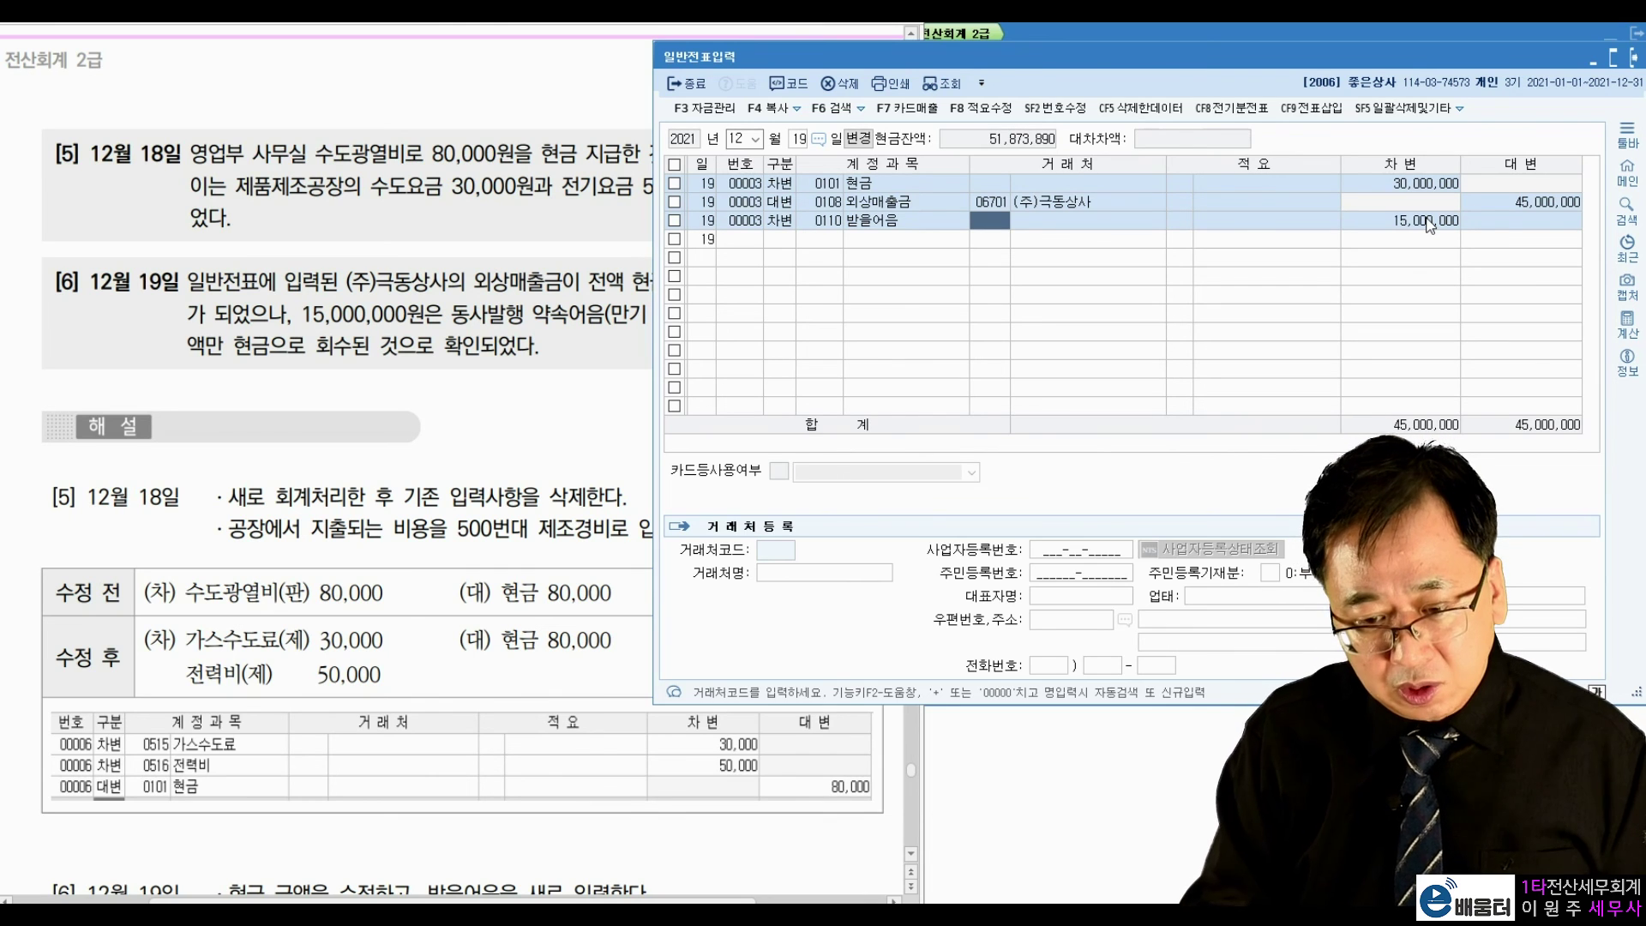
Step: Set the 받을어음 line's partner to 06701 (주)극동상사, leave its description blank and complete the line
key("Return")
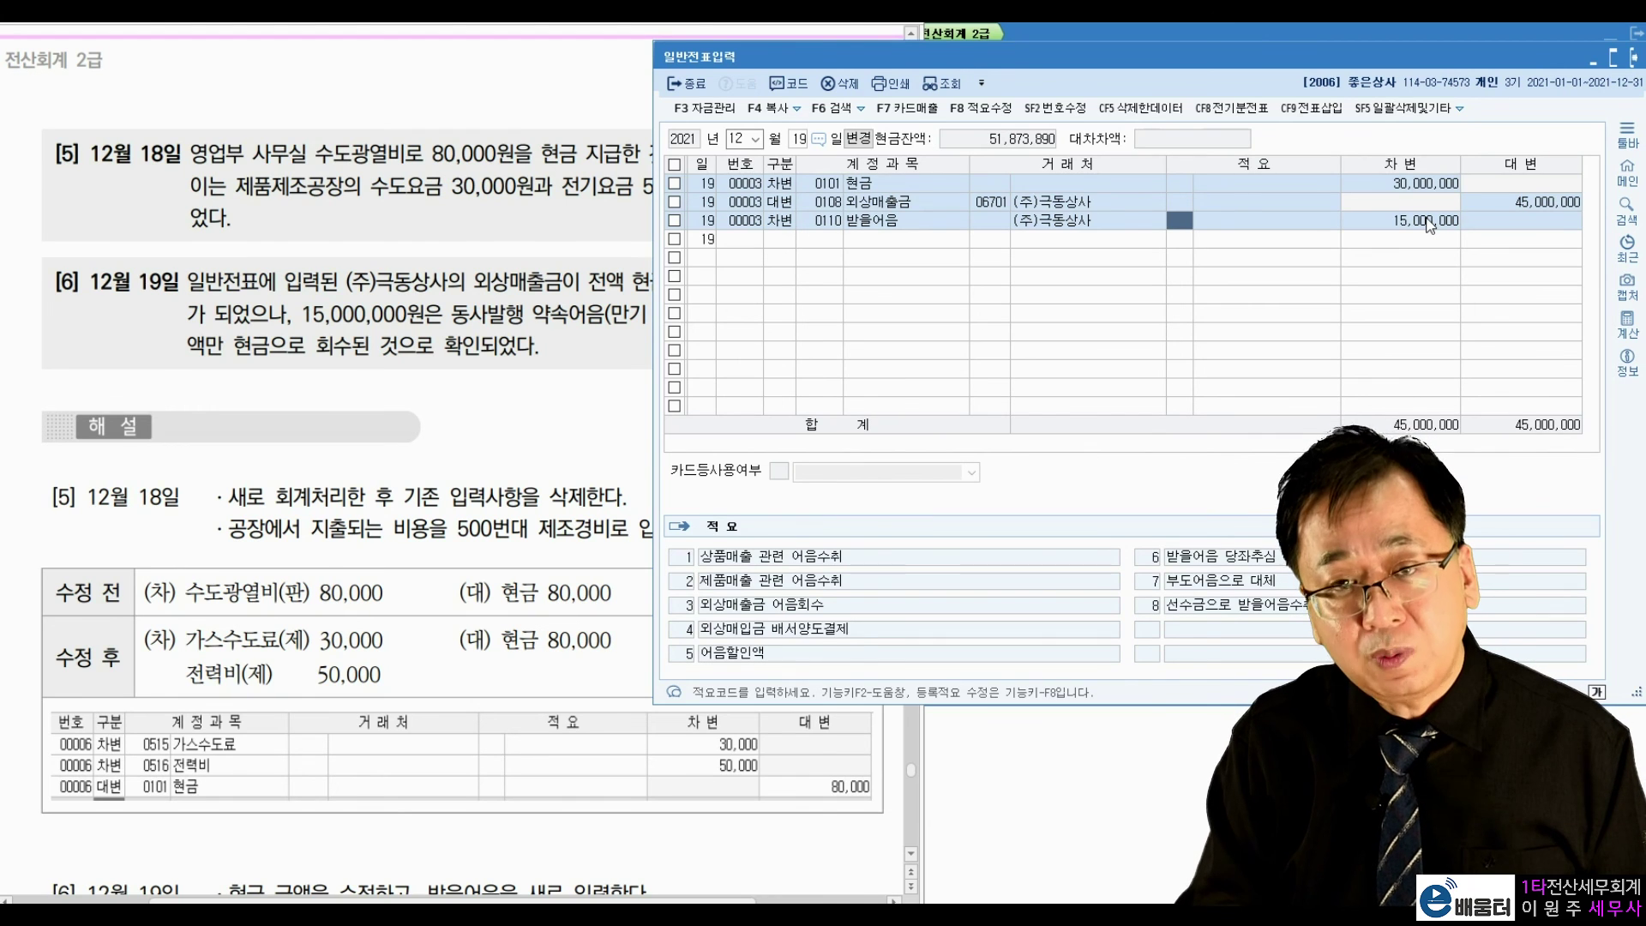
key("shift+Tab")
type("06701")
key("Return")
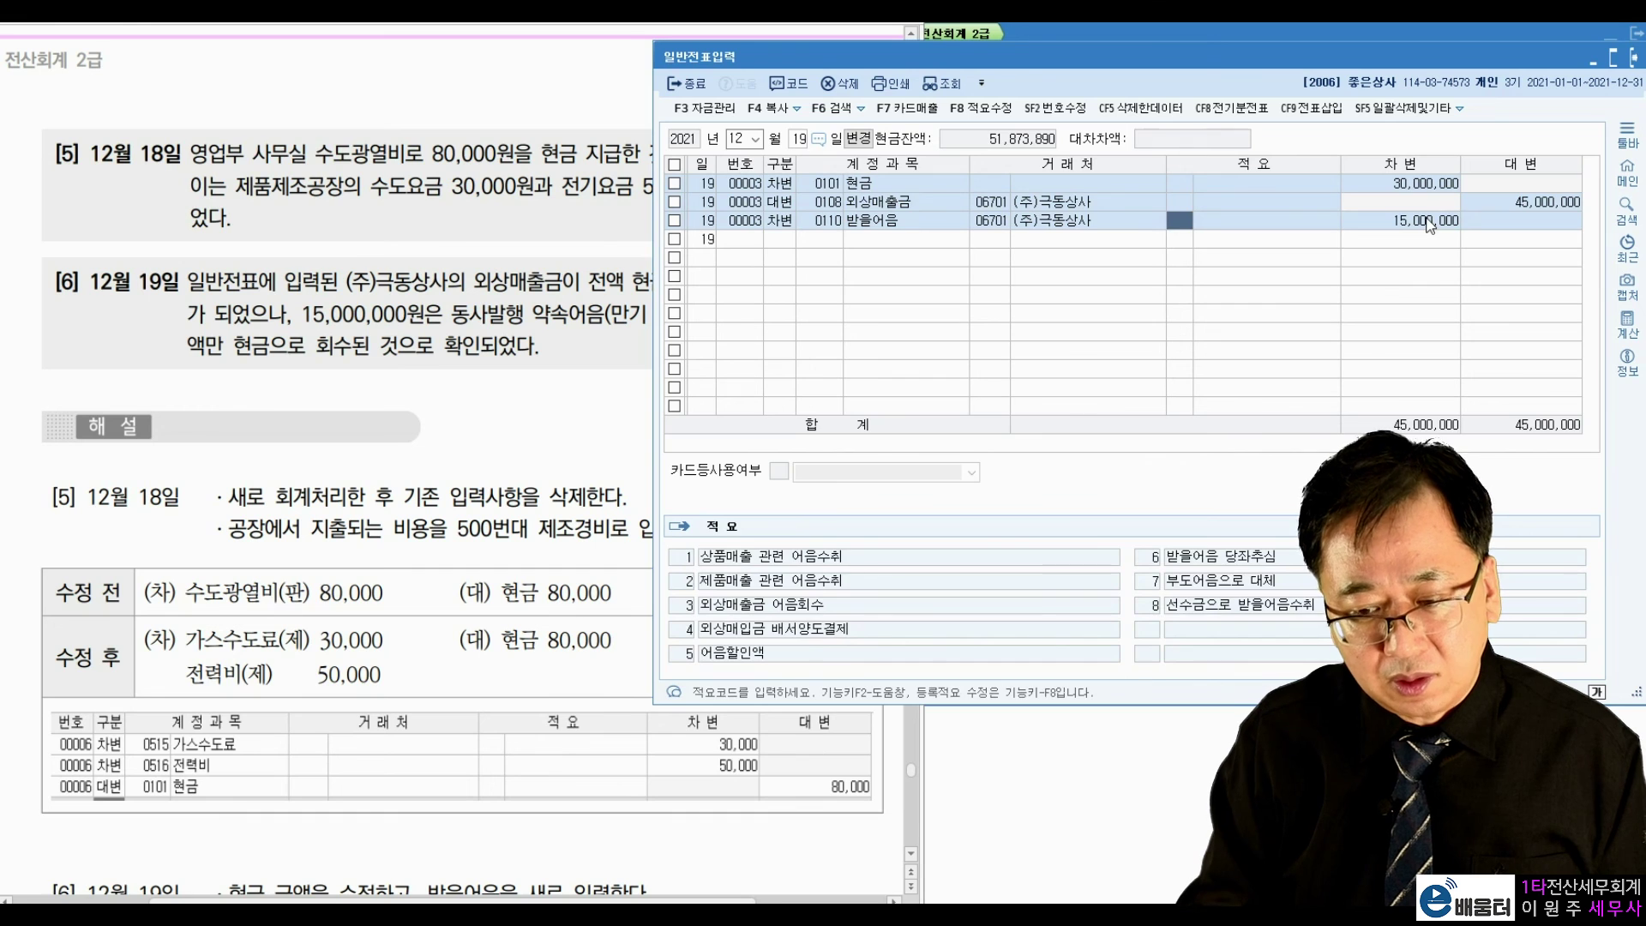
key("Return")
key("Return")
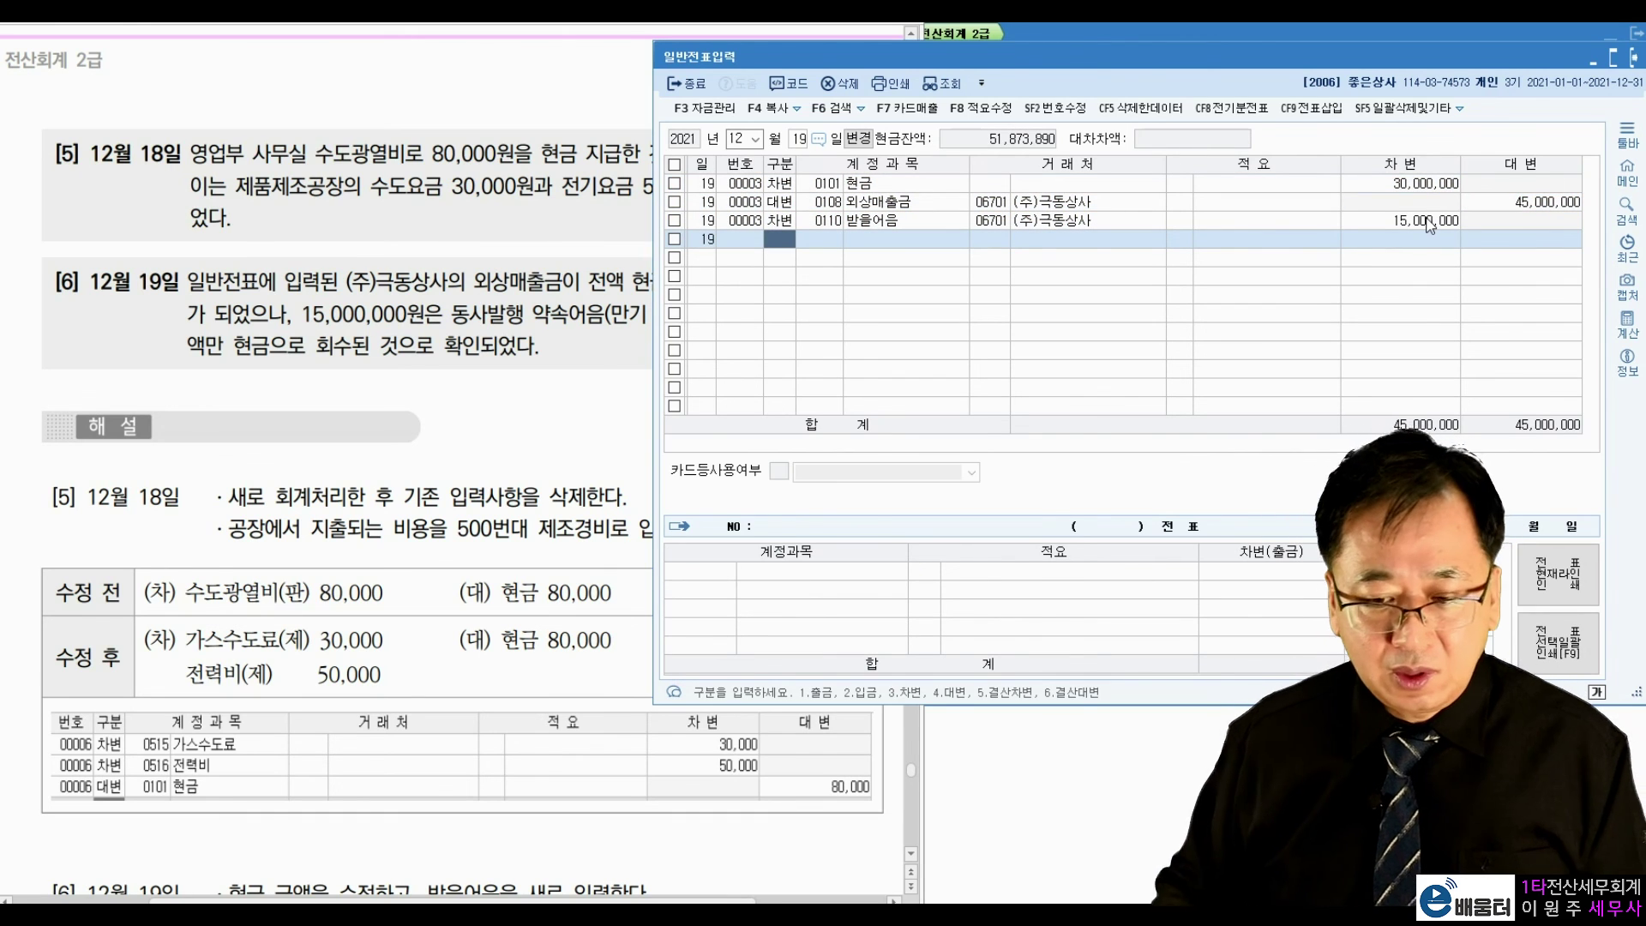
Step: Compare the December 19 voucher's accounts, partners and amounts with the textbook solution for exercise [6]
left_click(571, 417)
scroll(571, 417, "down", 2)
scroll(572, 420, "down", 1)
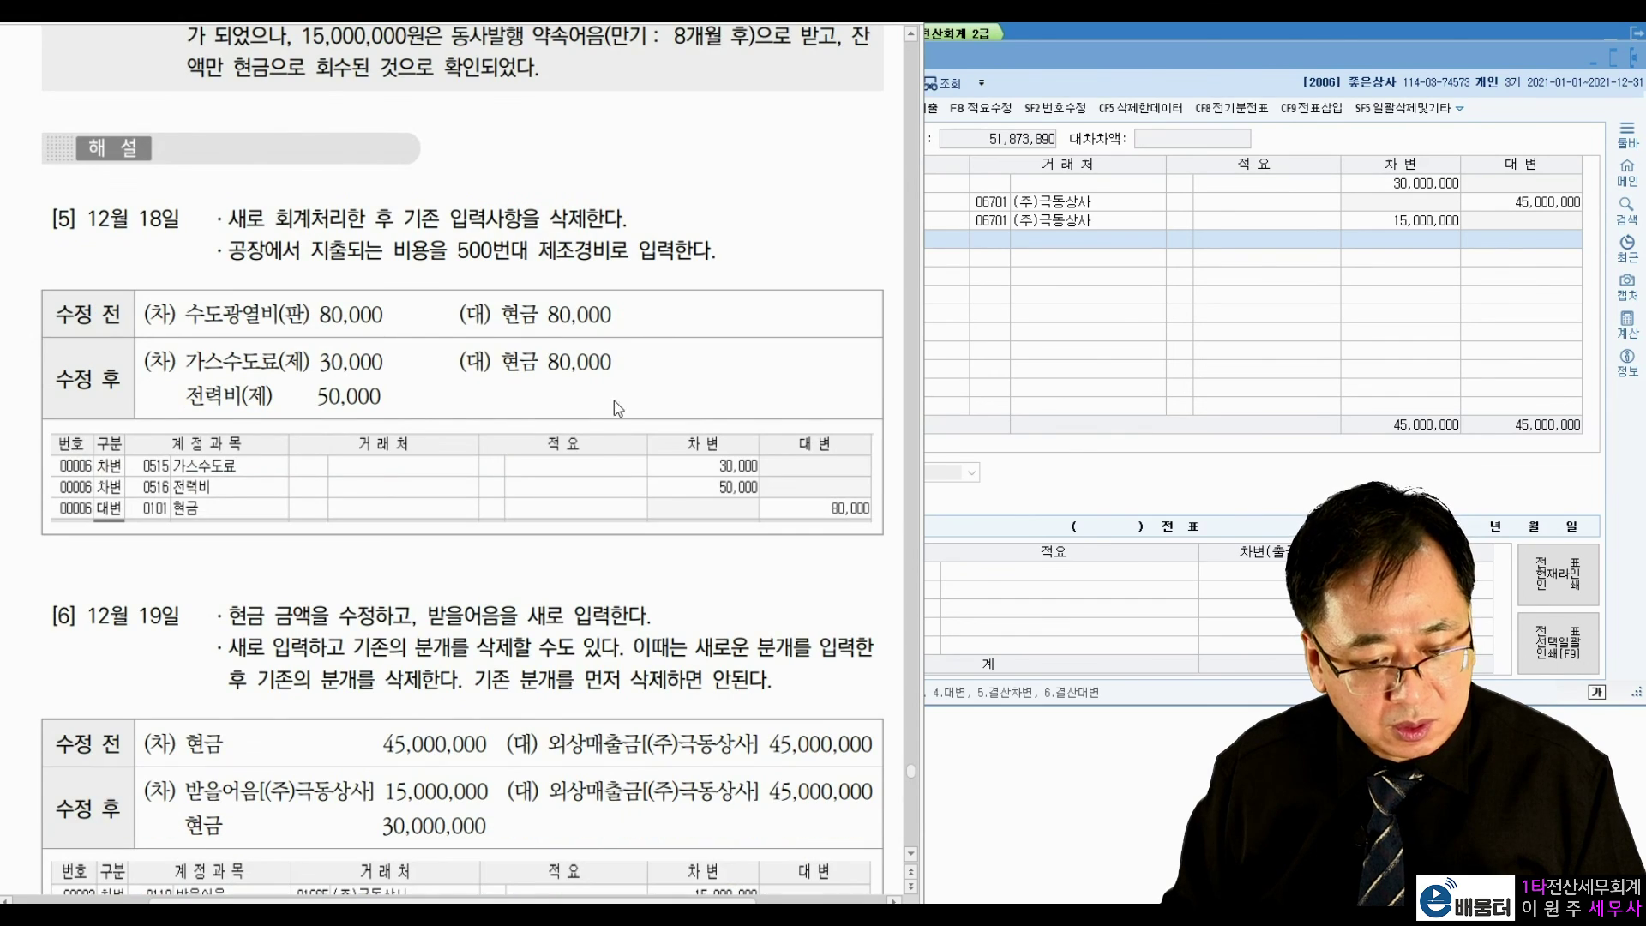
left_click(1588, 218)
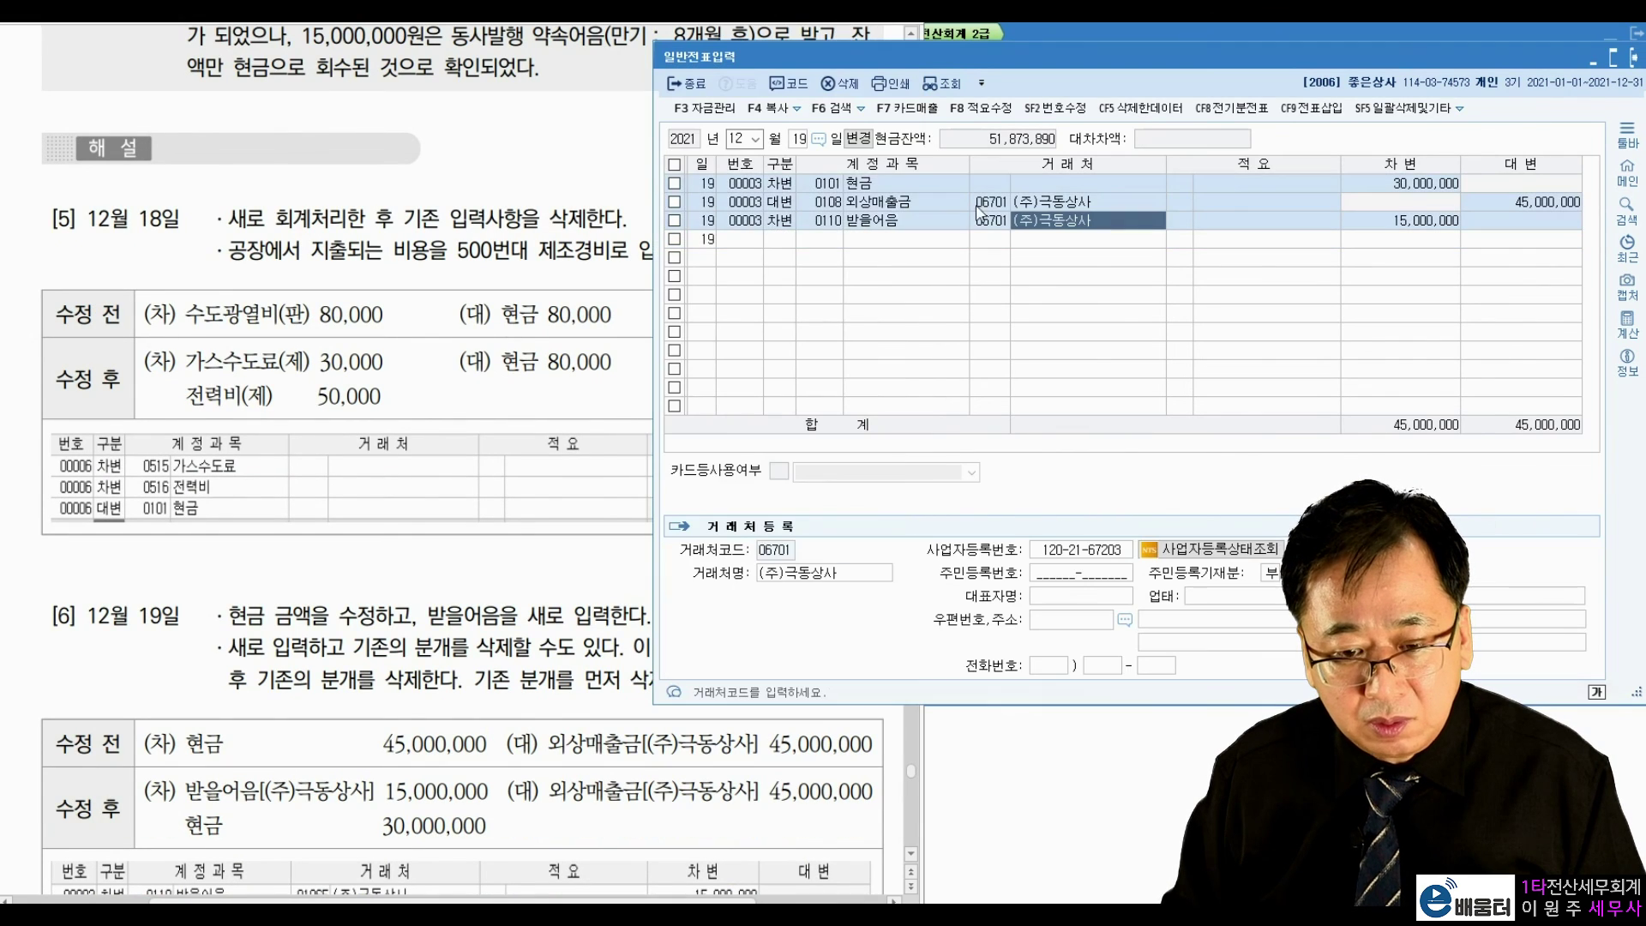
left_click(1521, 201)
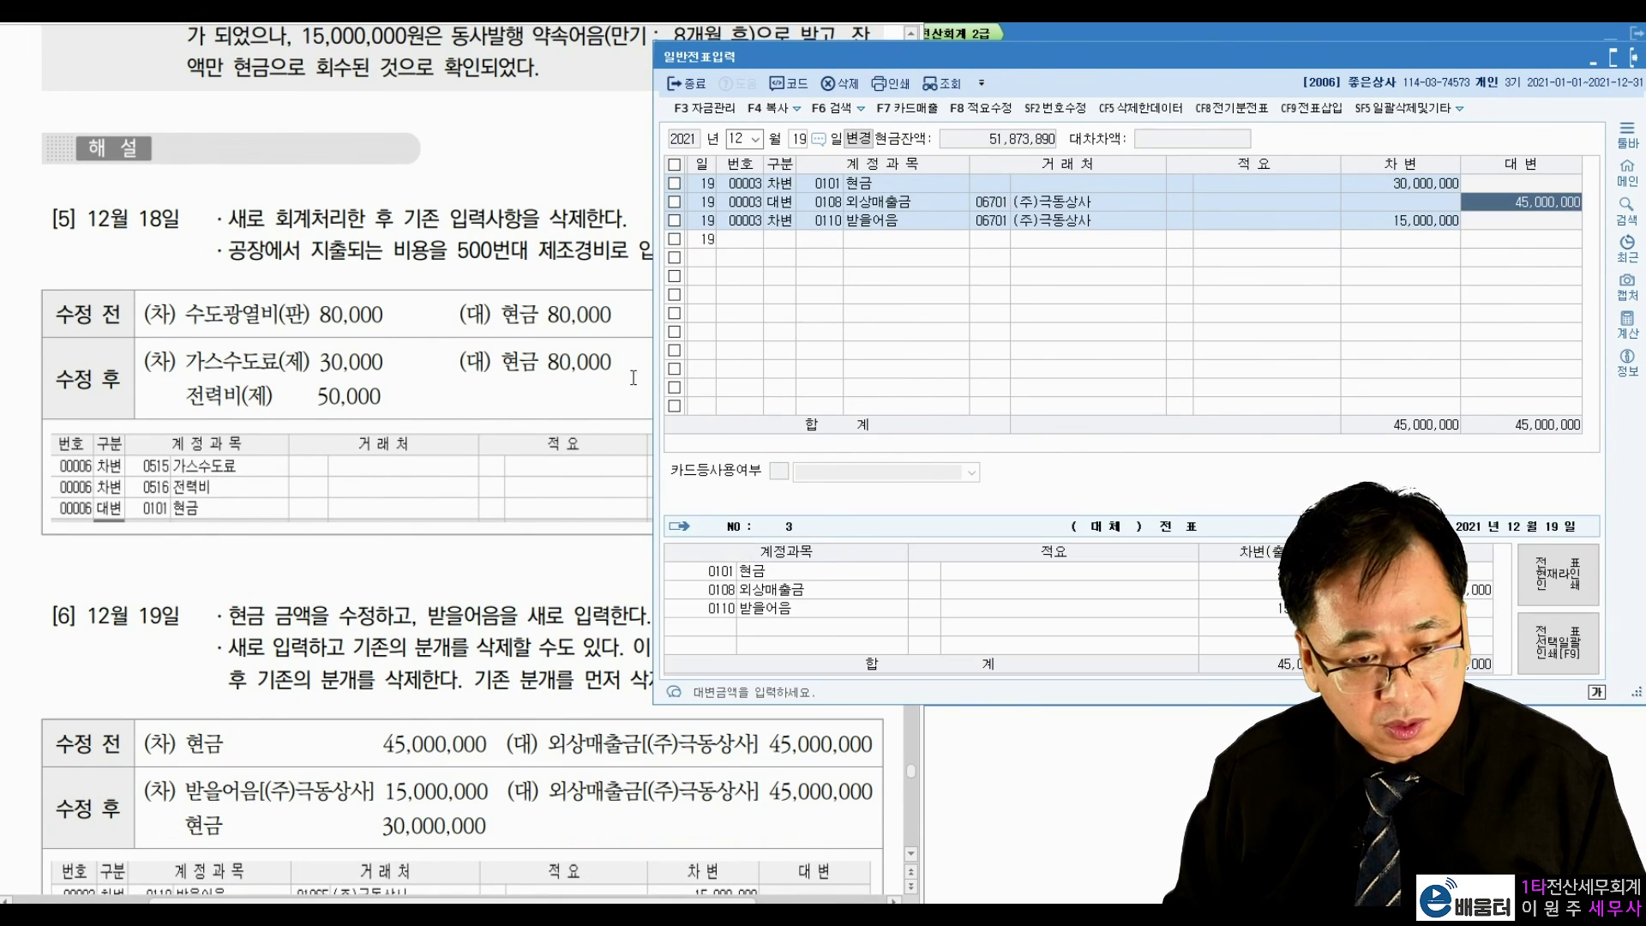
left_click(592, 382)
scroll(593, 382, "down", 6)
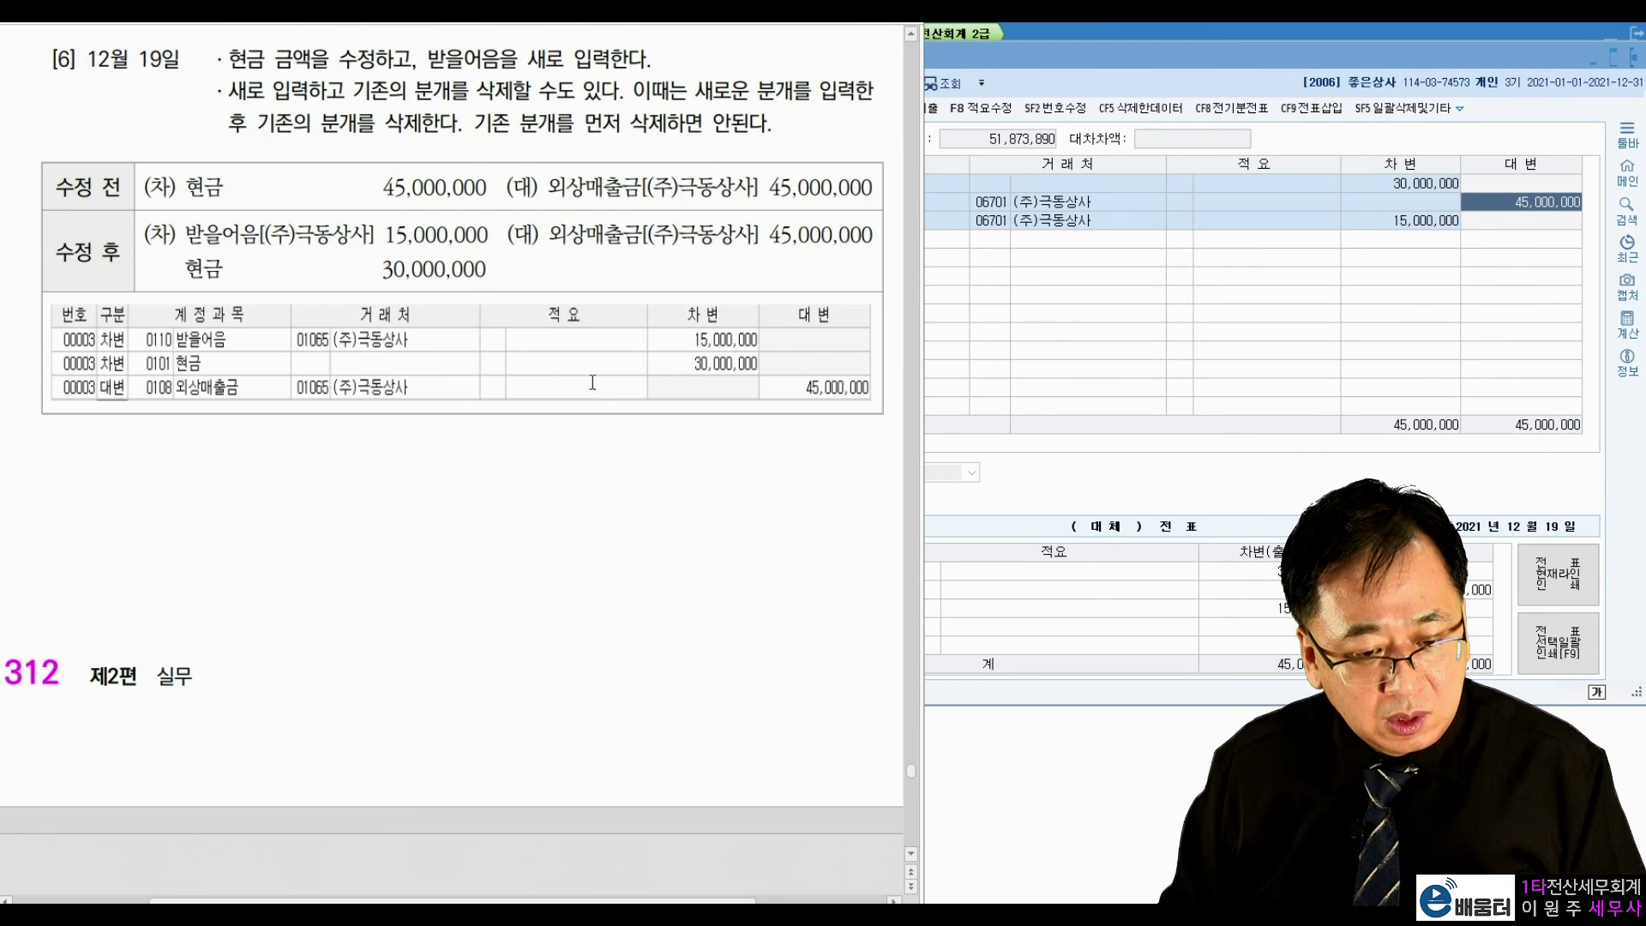
scroll(591, 379, "up", 4)
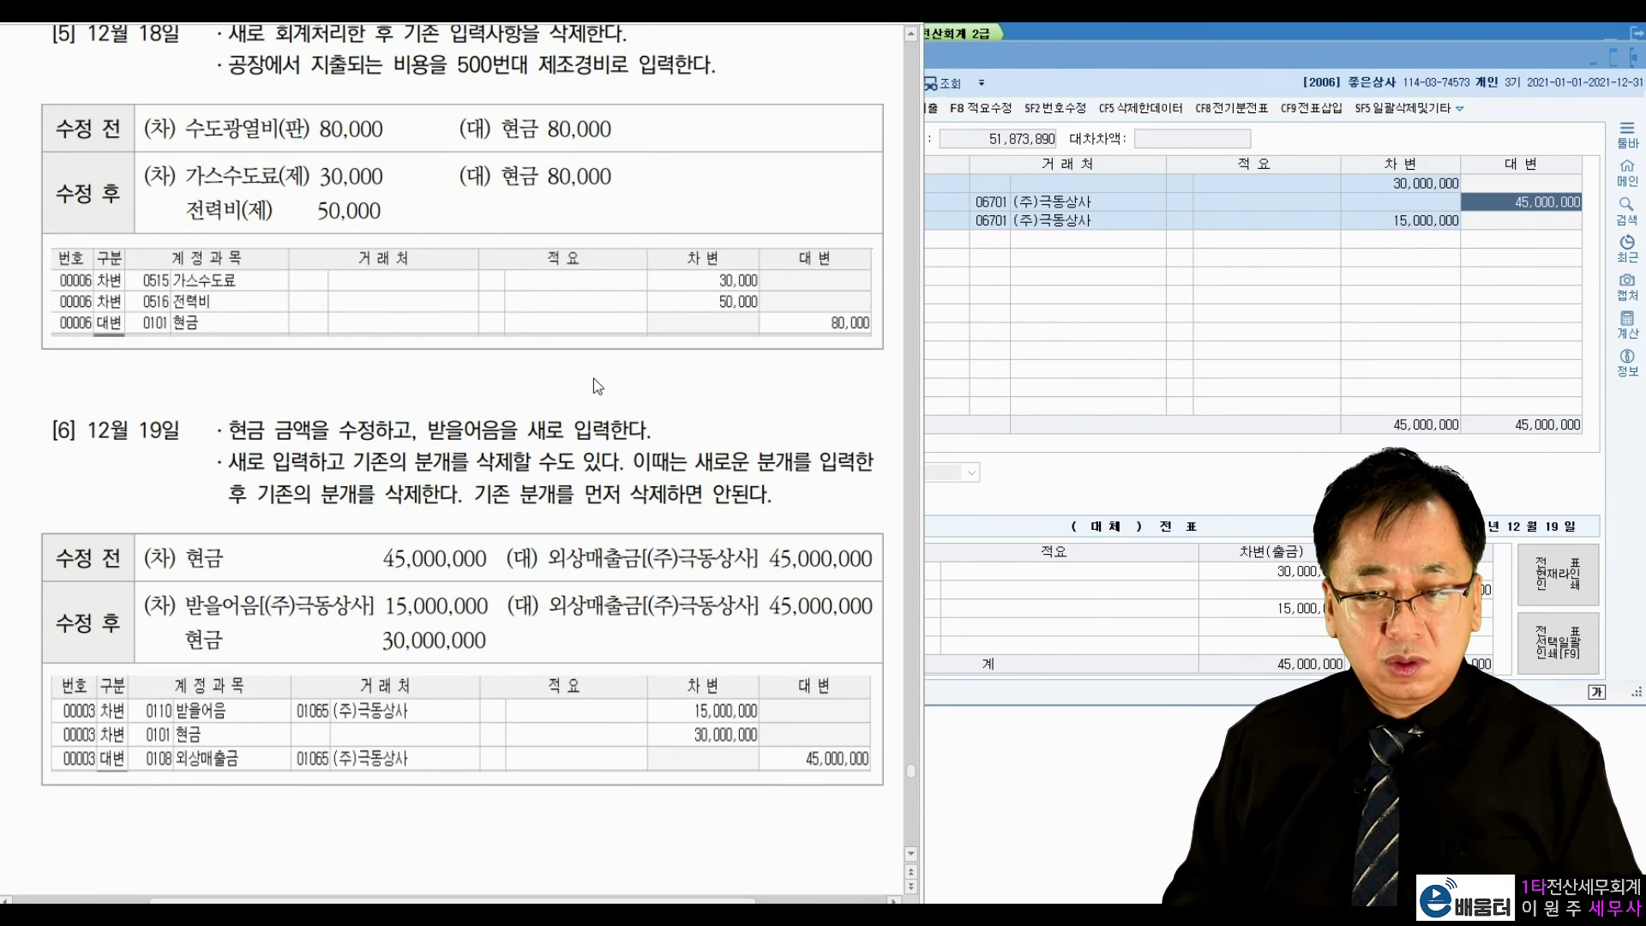